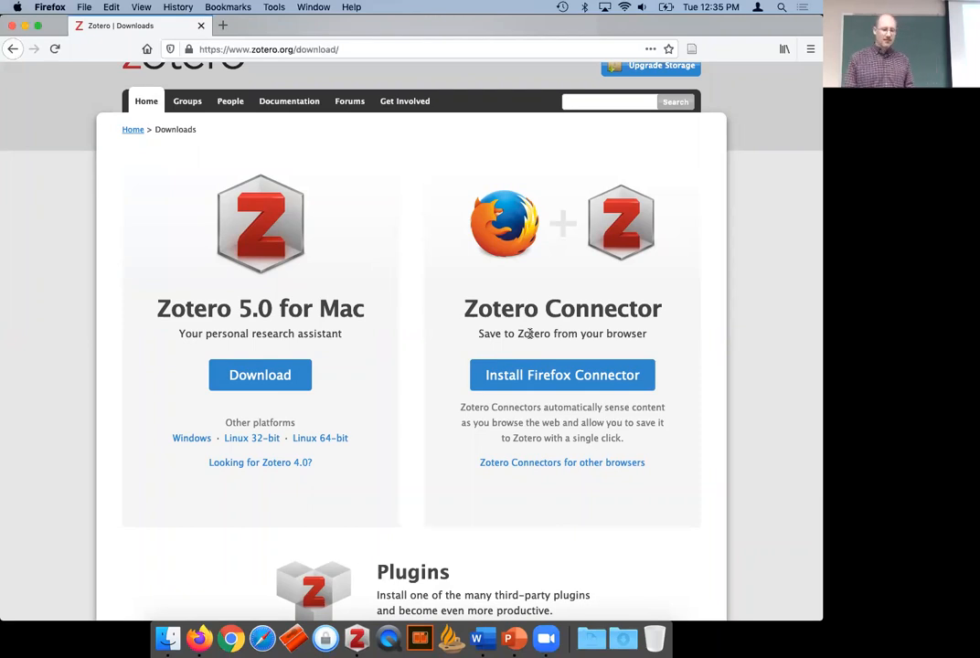
scroll(543, 327, "down", 1)
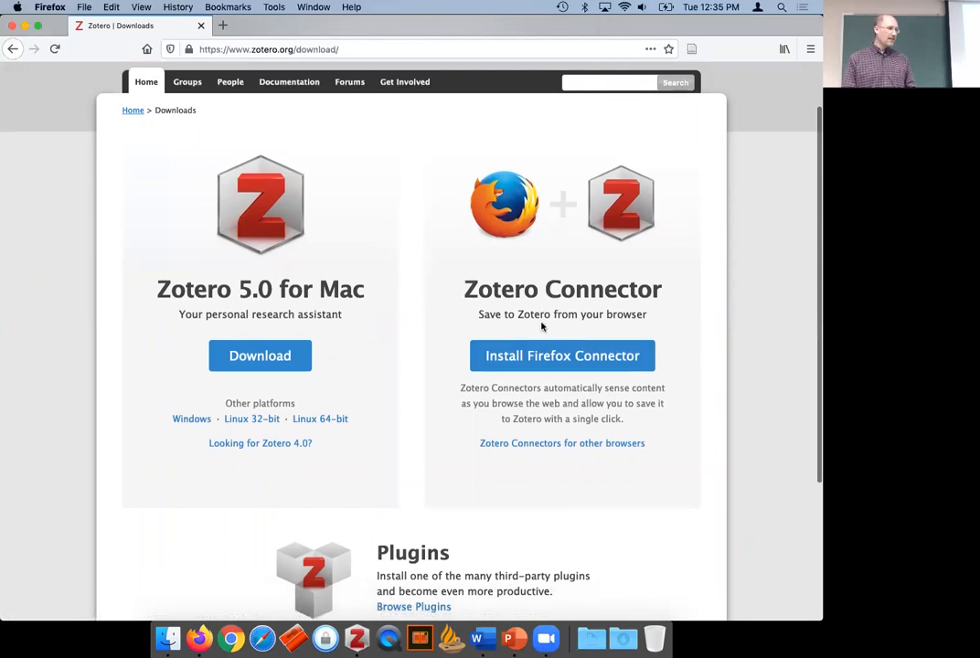
scroll(542, 328, "up", 1)
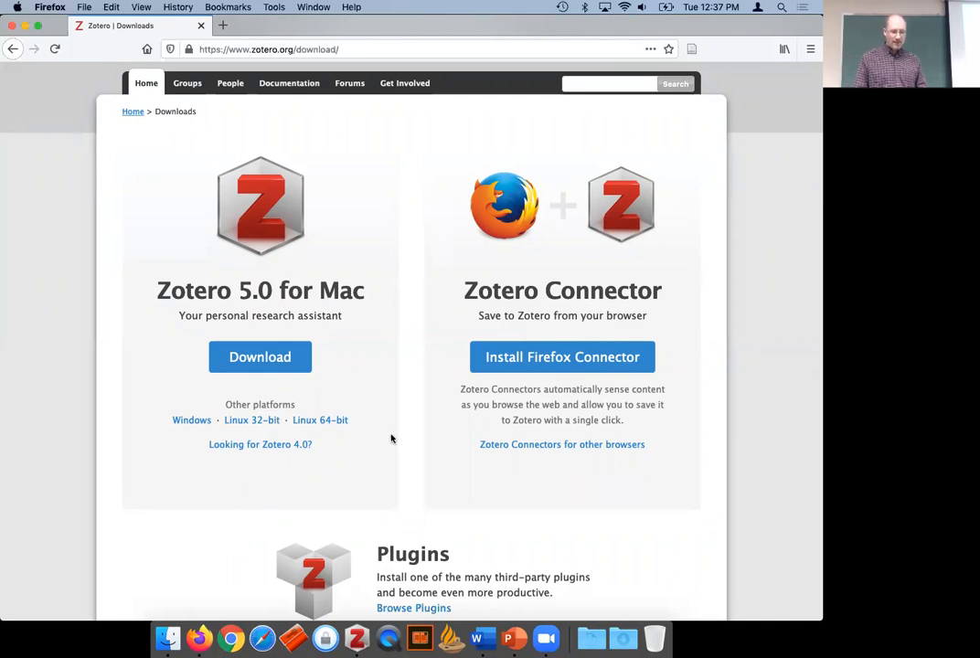
scroll(389, 437, "down", 2)
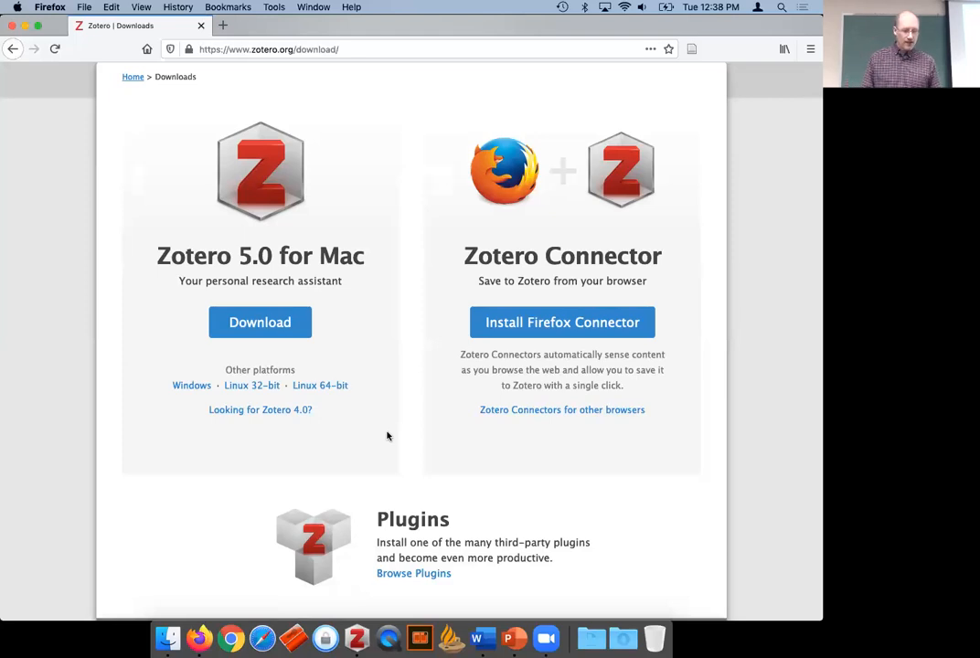
scroll(331, 326, "up", 3)
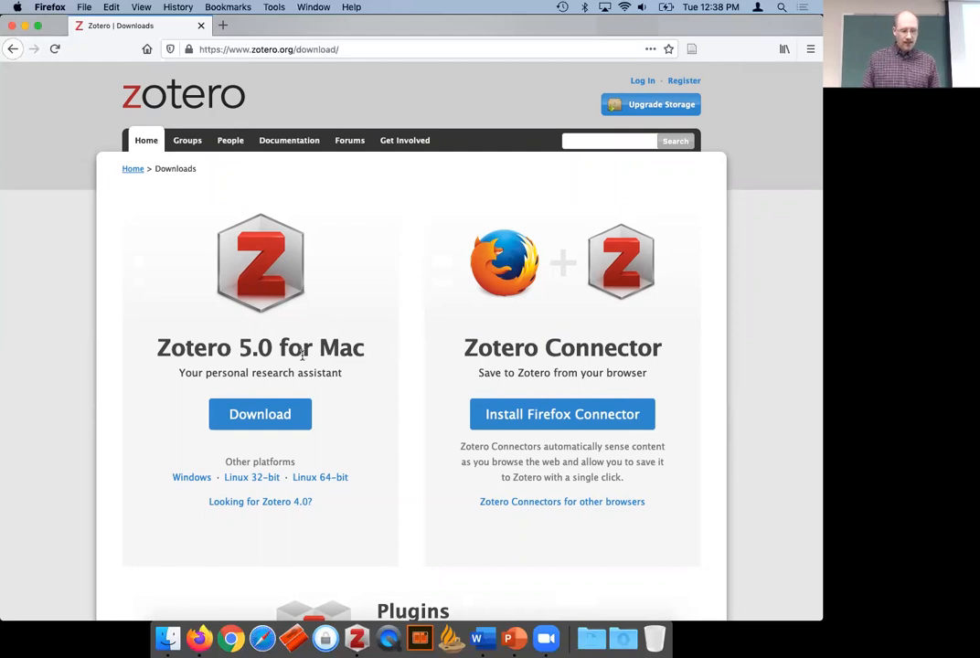
scroll(352, 306, "up", 1)
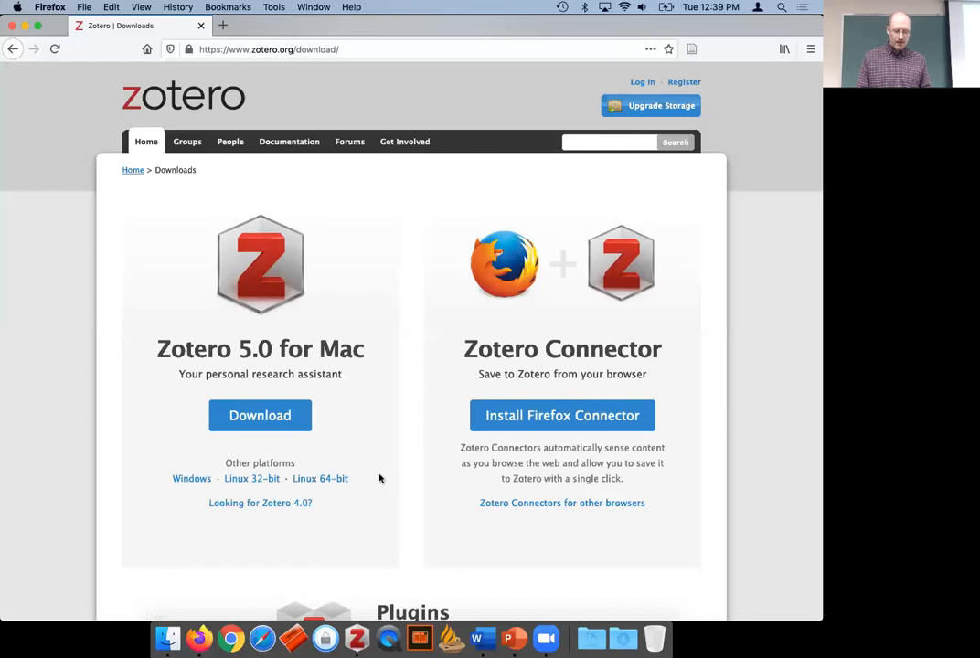
Switch to Zotero and open the Sync settings in its preferences to examine the data and file syncing options.
left_click(357, 640)
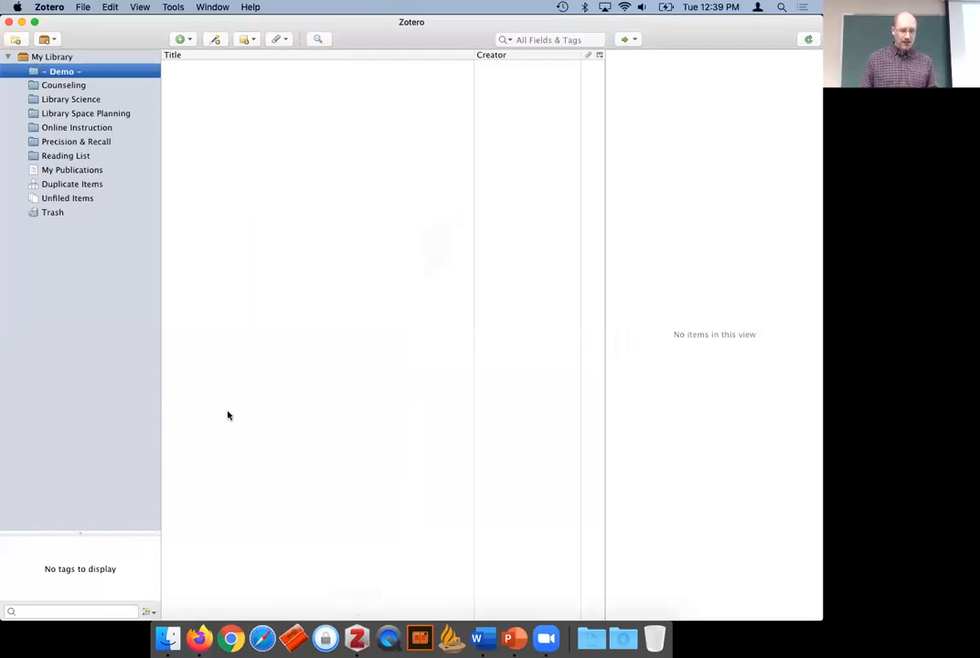
left_click(57, 11)
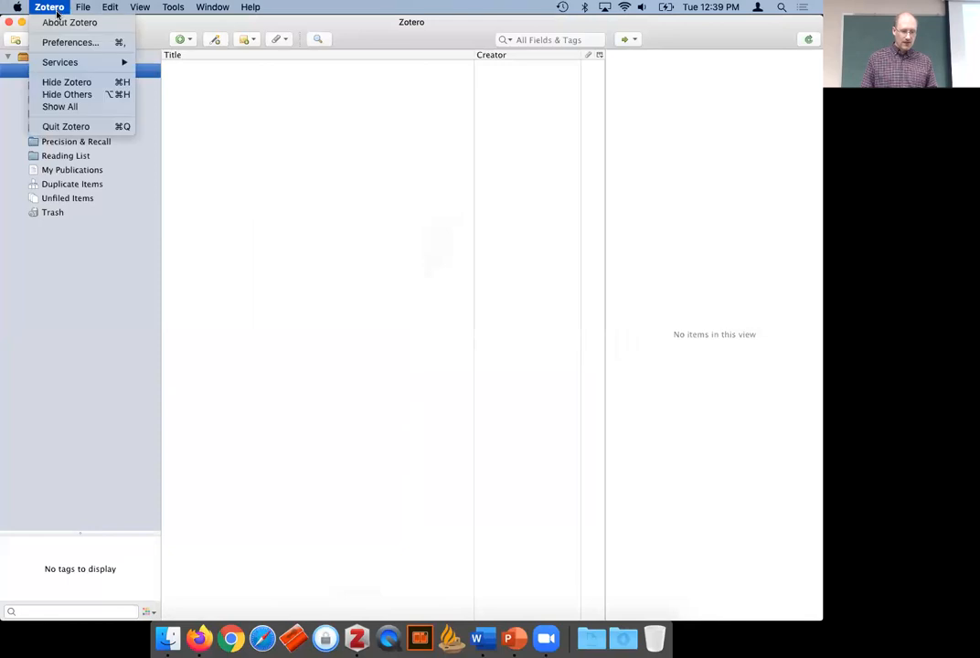
left_click(57, 43)
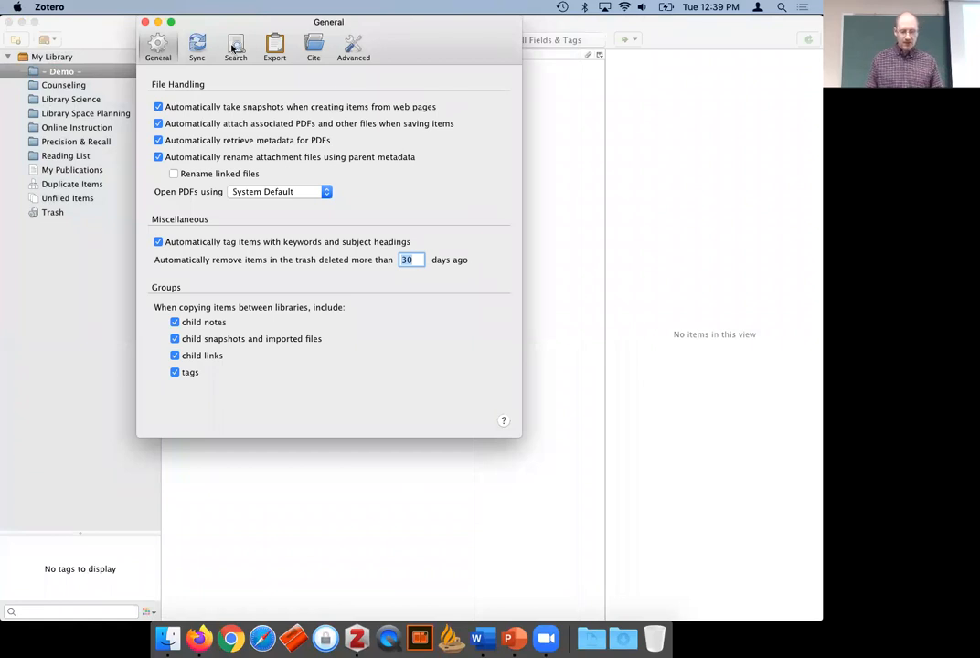
left_click(195, 44)
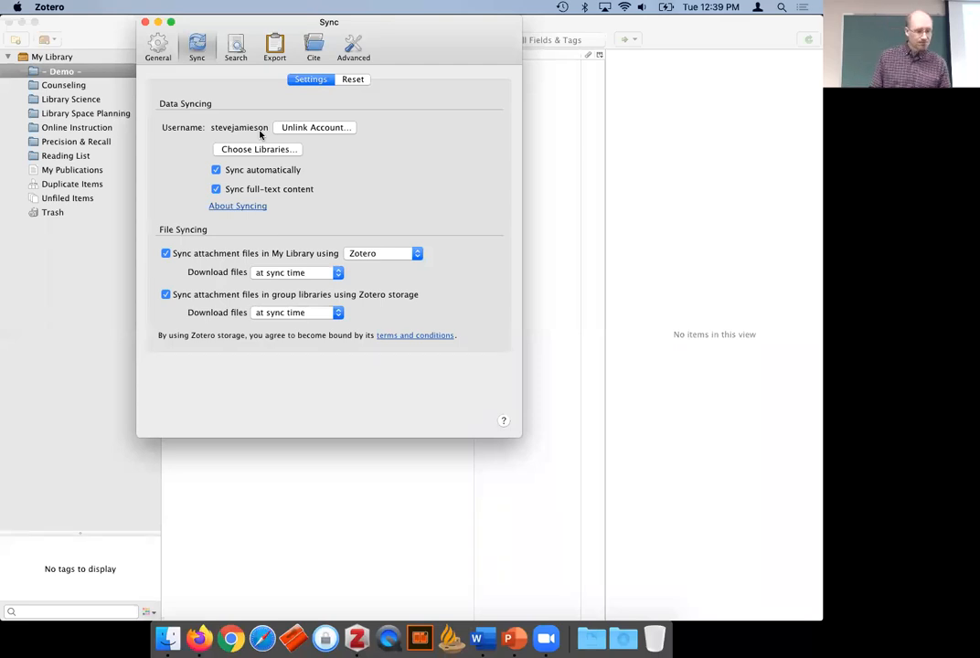
Delete the American Chemical Society style from the citation style manager in the preferences.
left_click(314, 46)
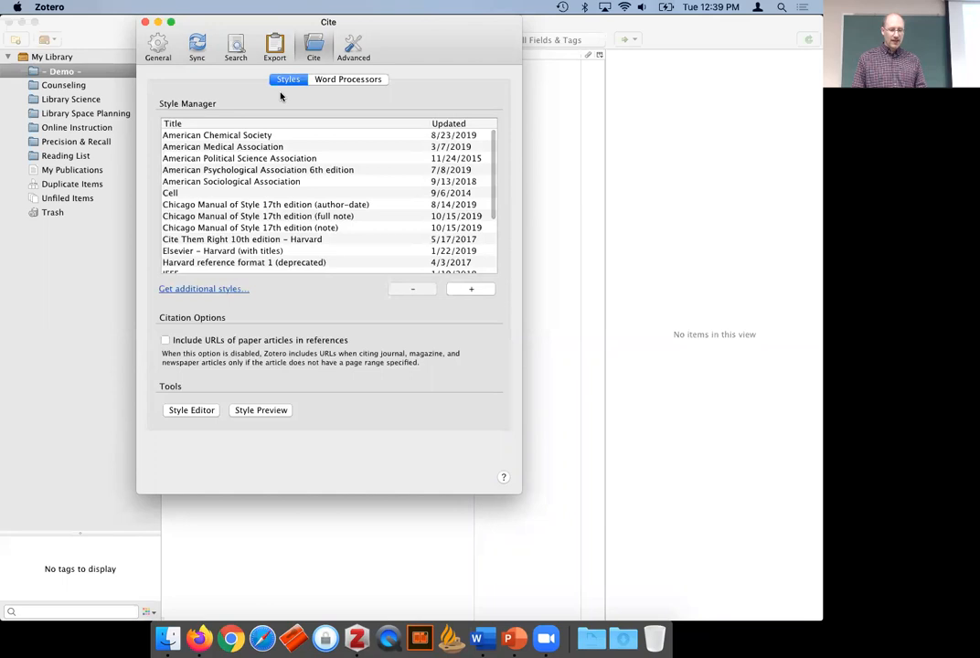
scroll(268, 194, "down", 5)
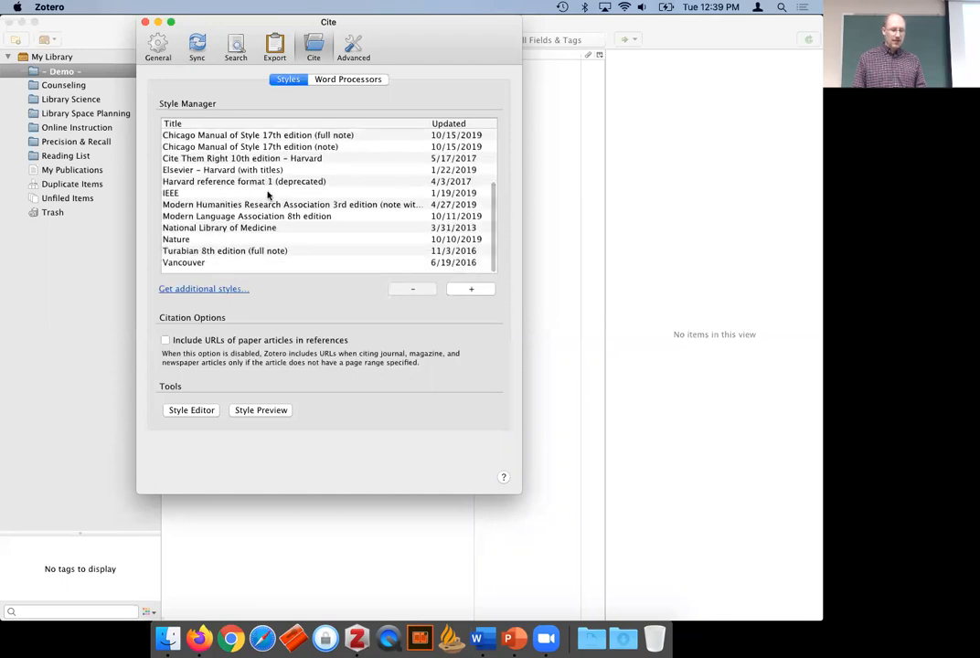
scroll(268, 194, "up", 5)
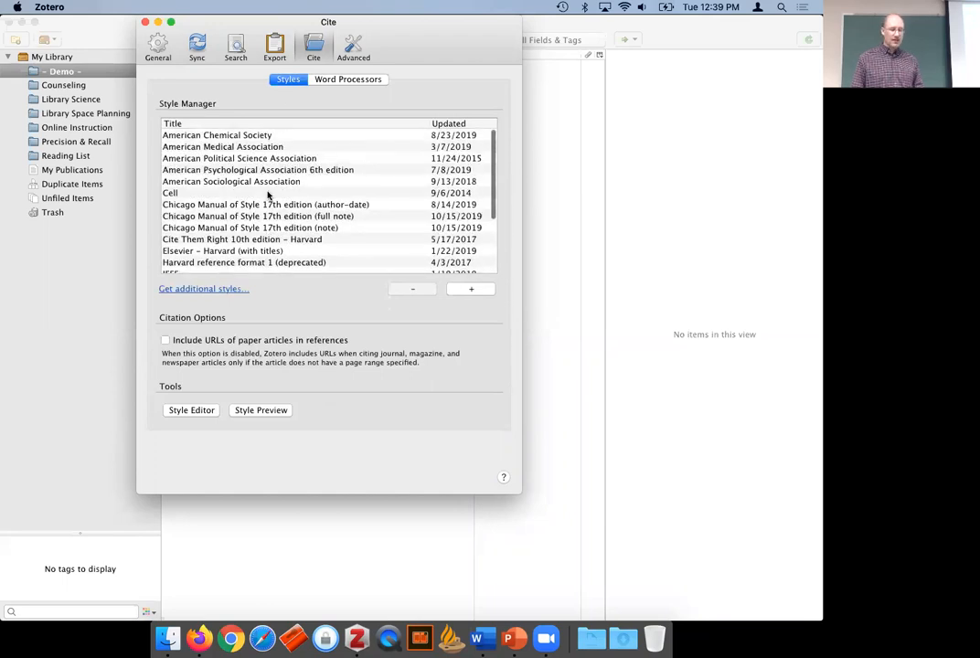
left_click(247, 137)
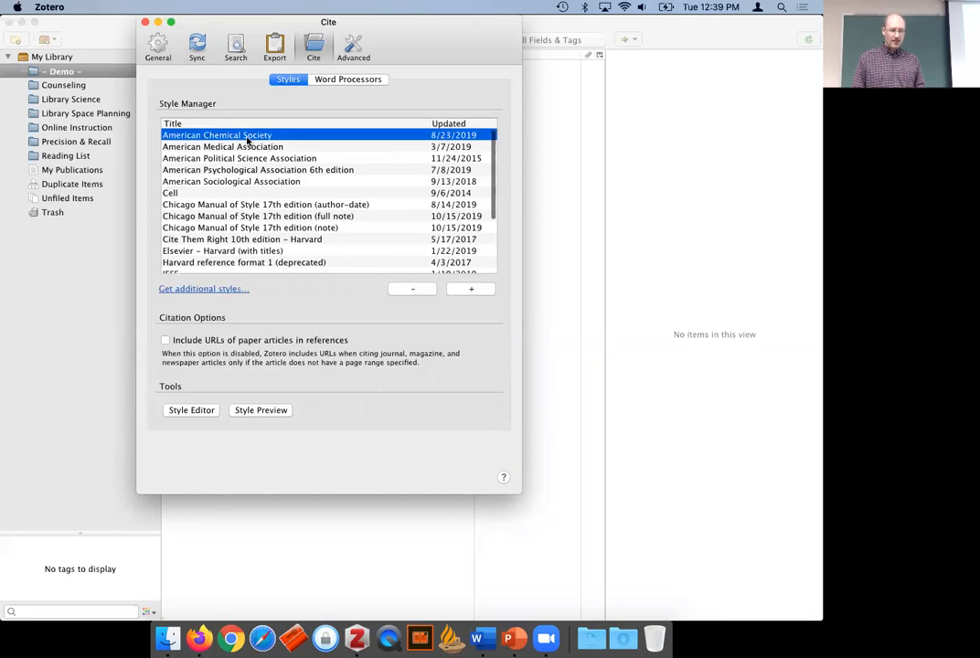
left_click(412, 289)
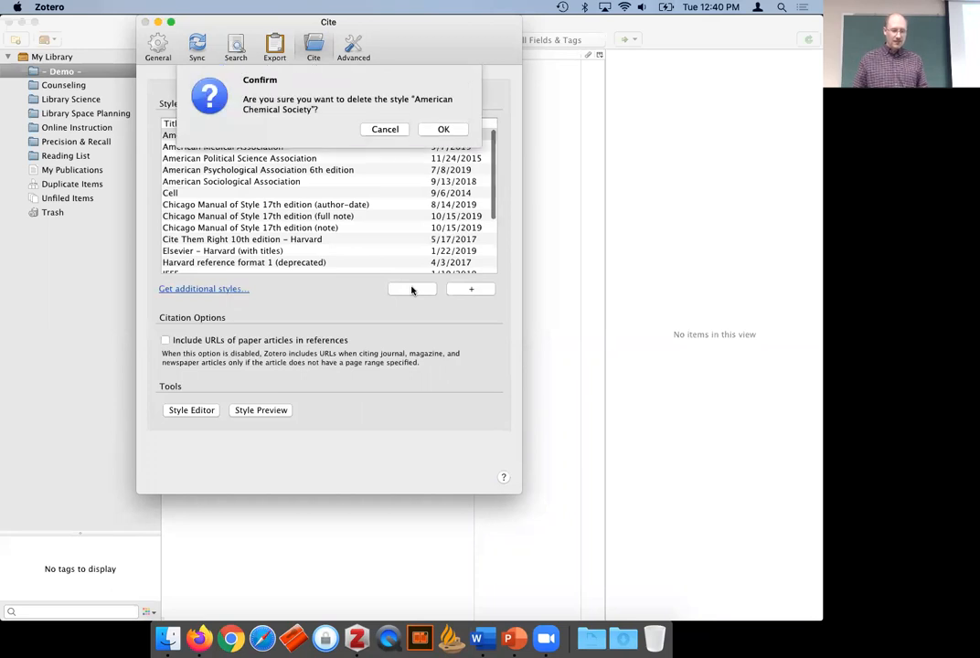
left_click(443, 130)
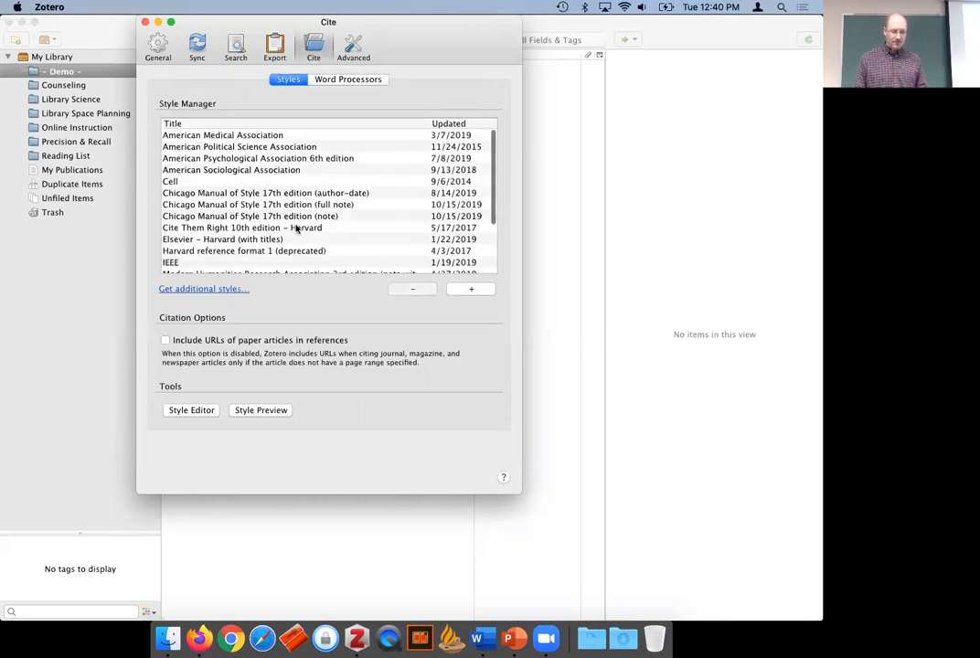
Review the installed citation styles, including Chicago 17th (full note), Turabian 8th and American Psychological Association 6th edition, and the word processor add-in options.
scroll(296, 229, "down", 5)
scroll(295, 228, "up", 5)
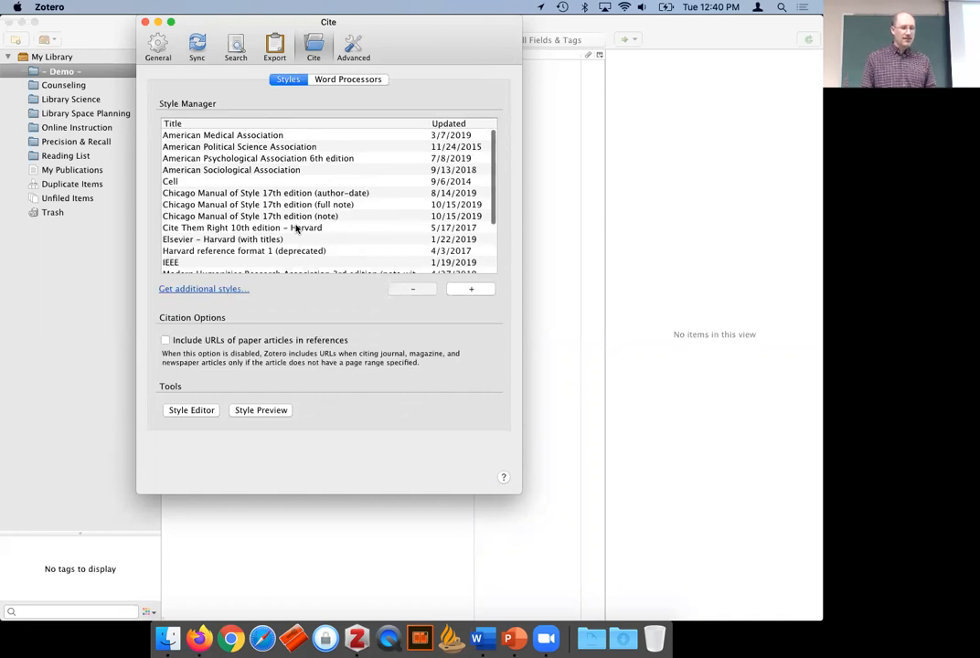
left_click(291, 206)
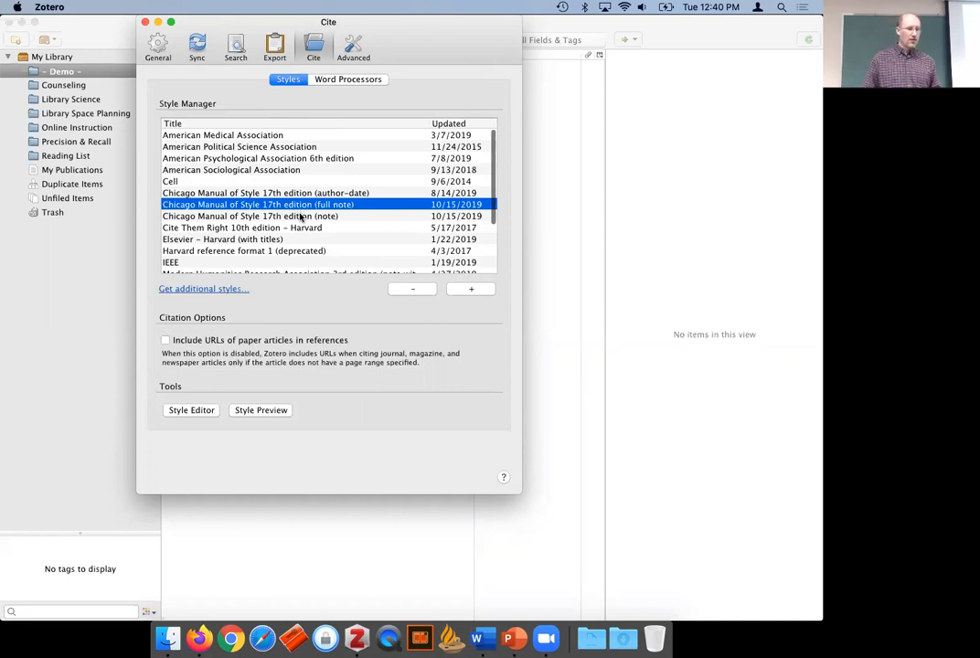
scroll(300, 217, "down", 3)
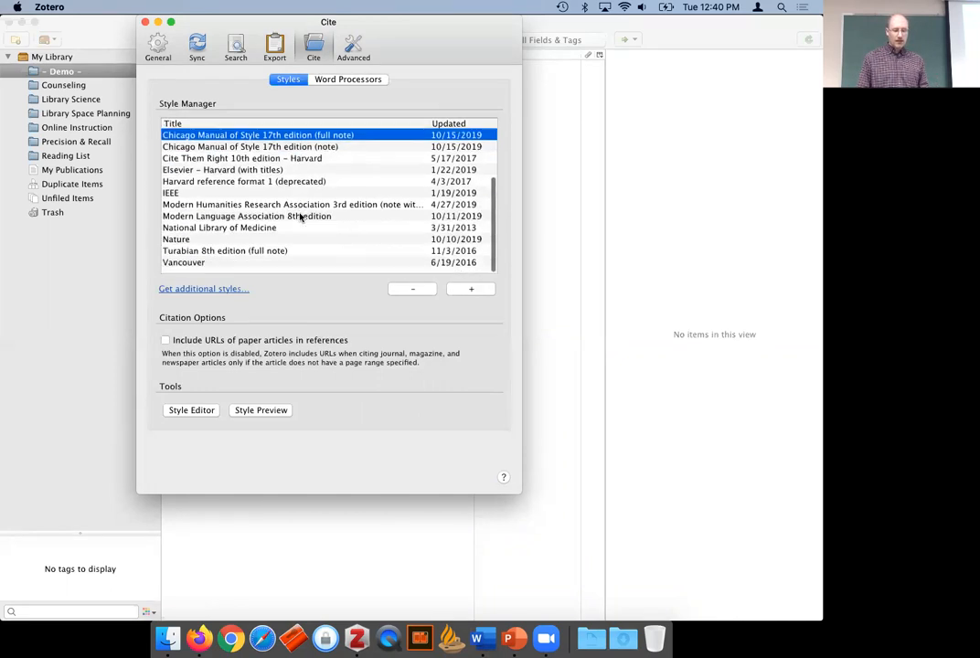
left_click(271, 253)
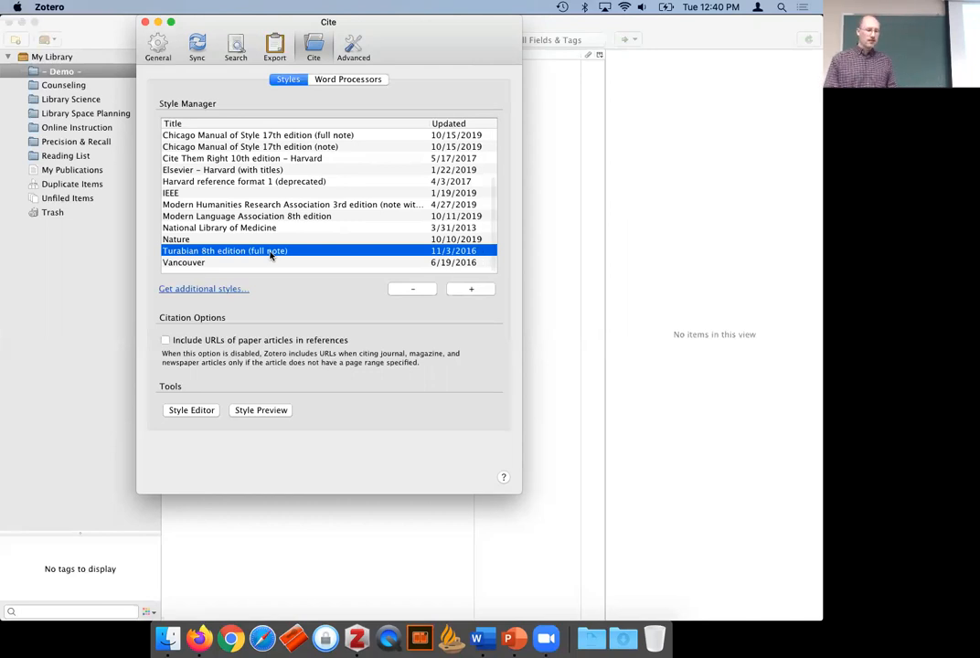
scroll(270, 256, "up", 3)
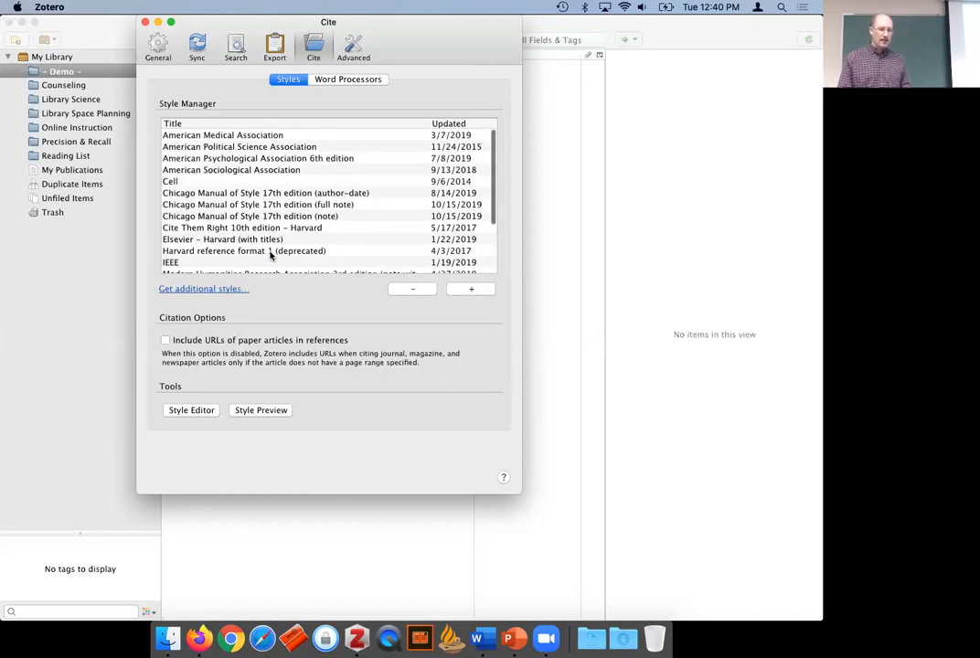
left_click(291, 160)
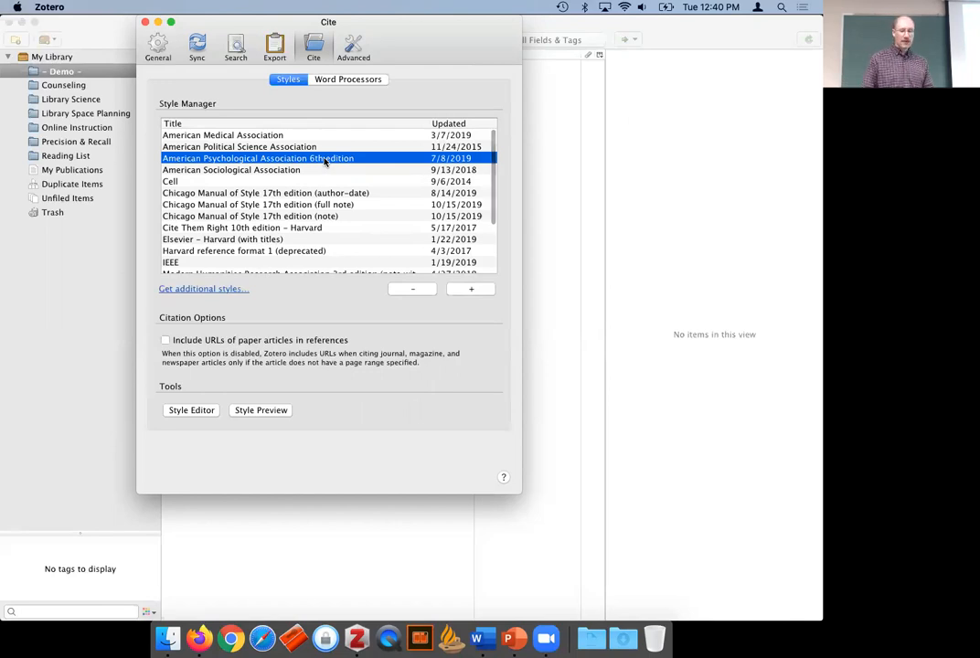
scroll(302, 197, "down", 3)
scroll(302, 200, "down", 1)
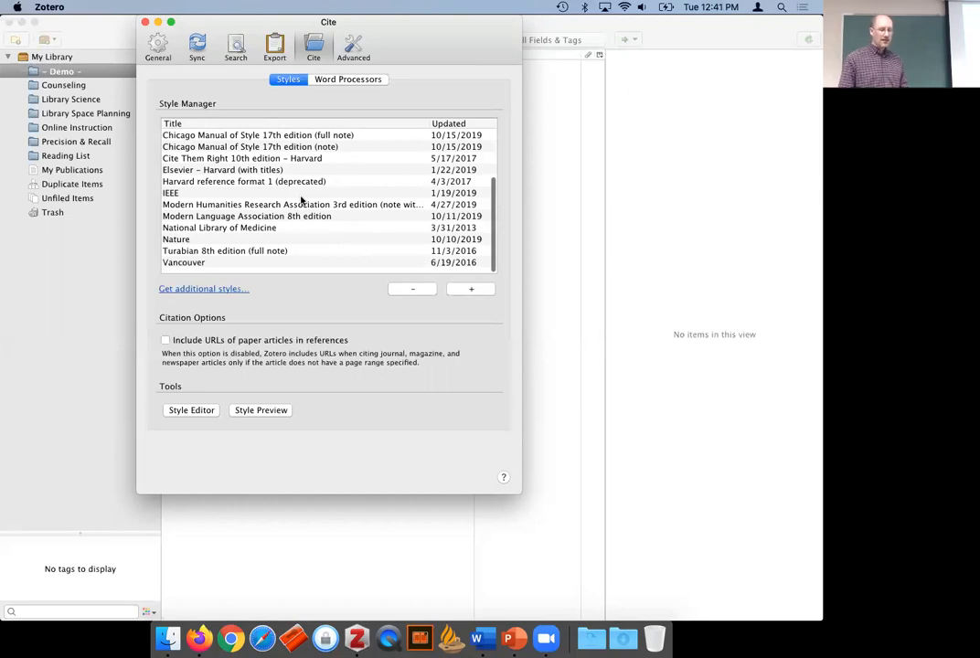
left_click(259, 253)
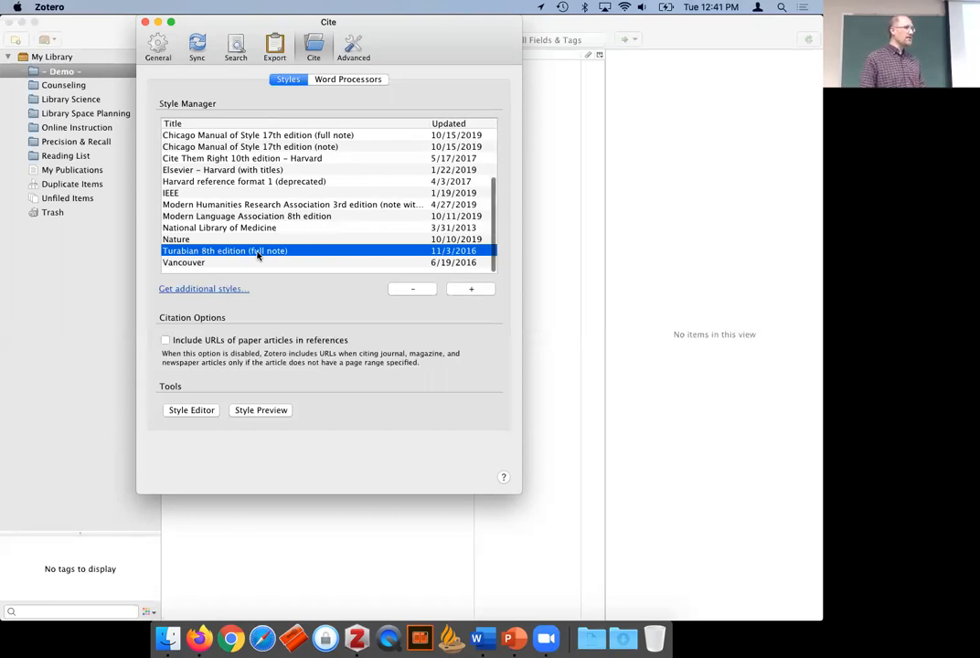
left_click(306, 136)
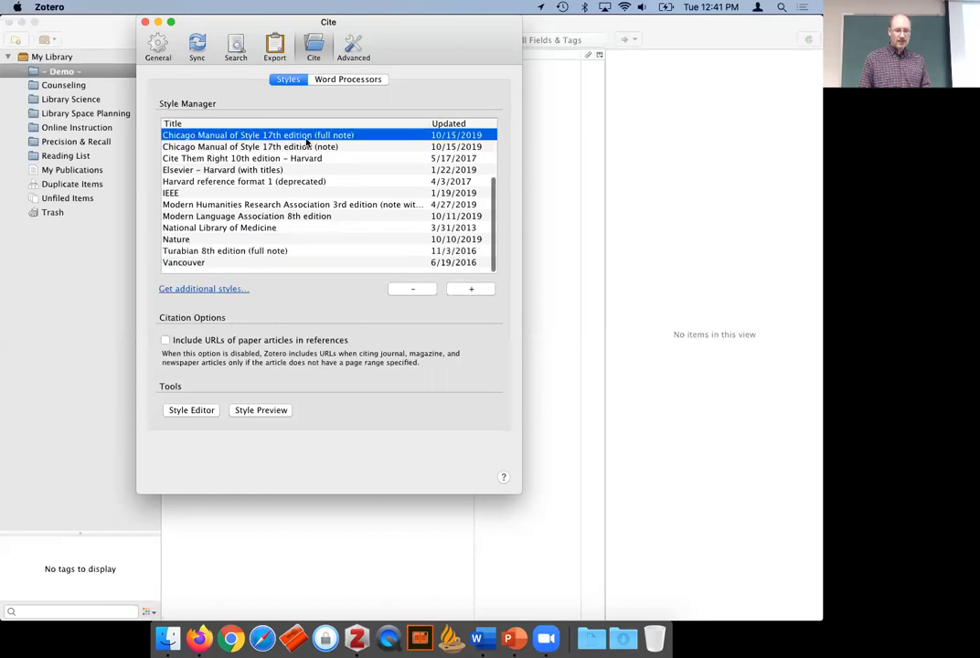
scroll(307, 142, "up", 3)
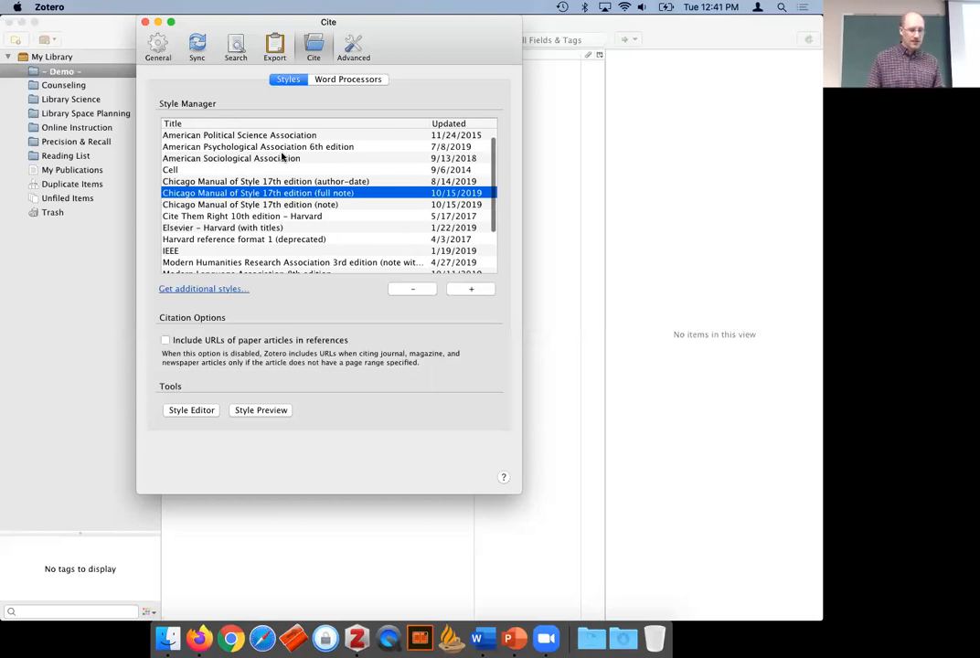
left_click(340, 81)
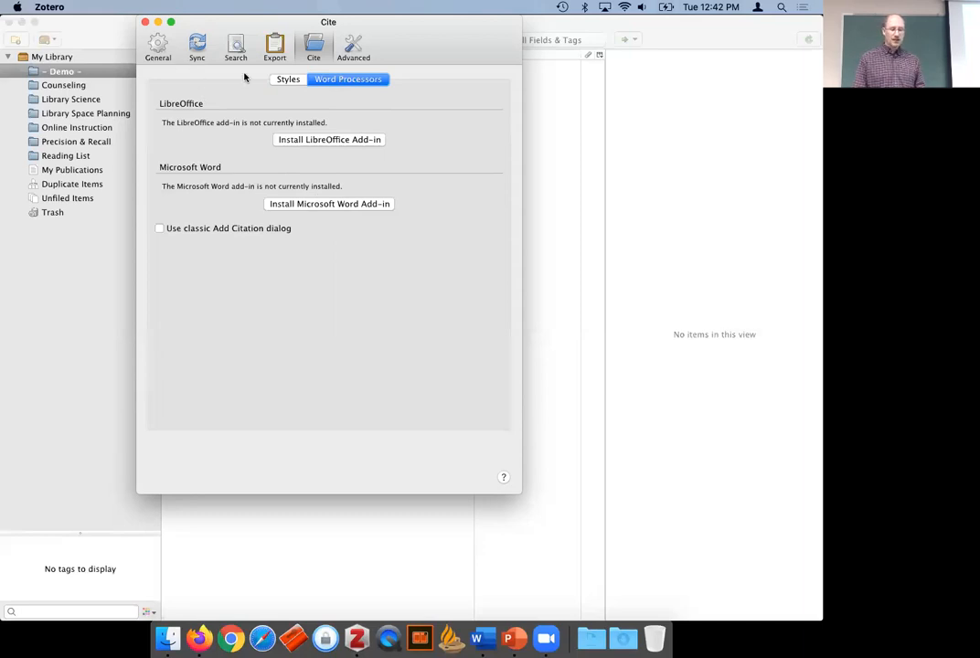
Preview the 3 Biotech style in the repository of additional citation styles and close the preferences.
left_click(283, 81)
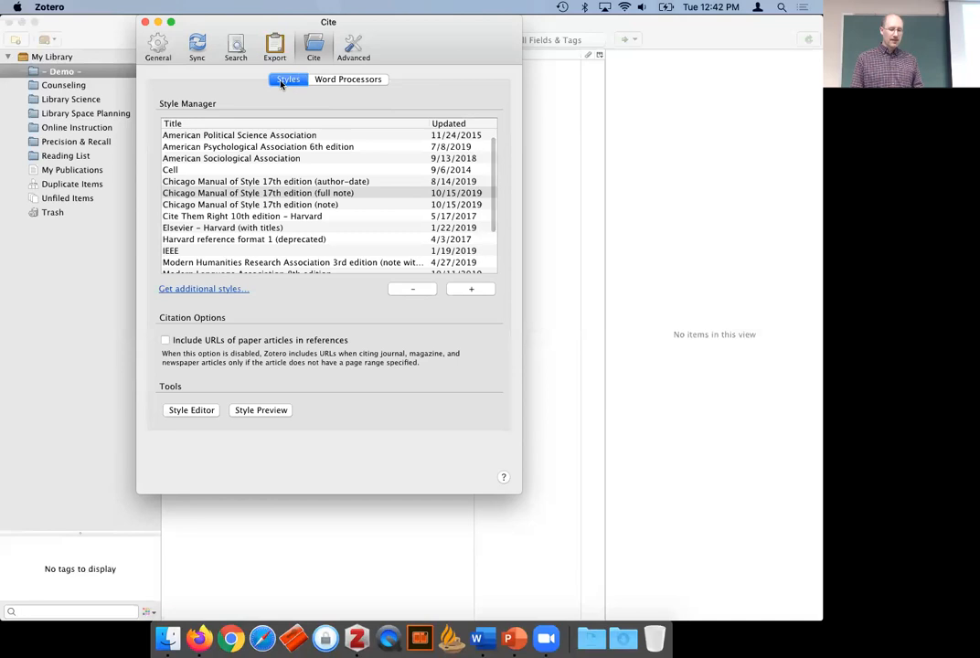
scroll(279, 177, "down", 3)
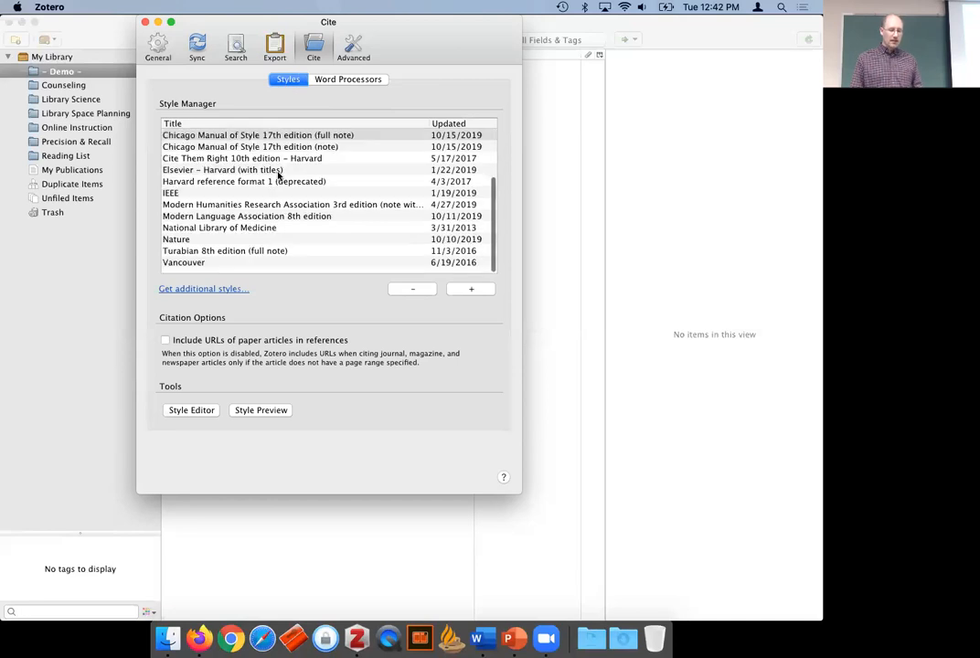
left_click(193, 291)
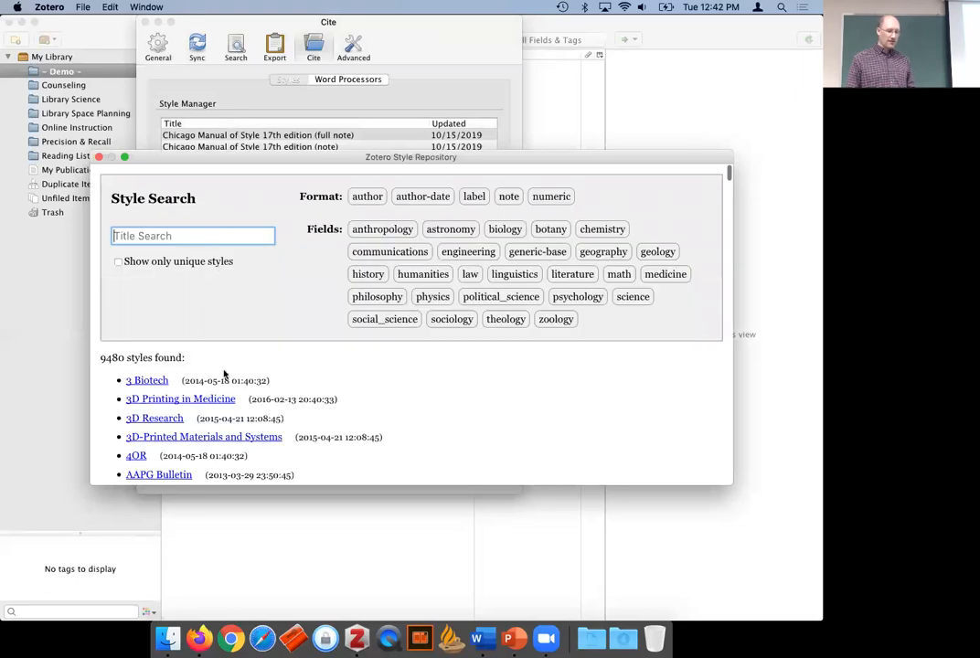
scroll(223, 370, "down", 3)
mouse_move(137, 259)
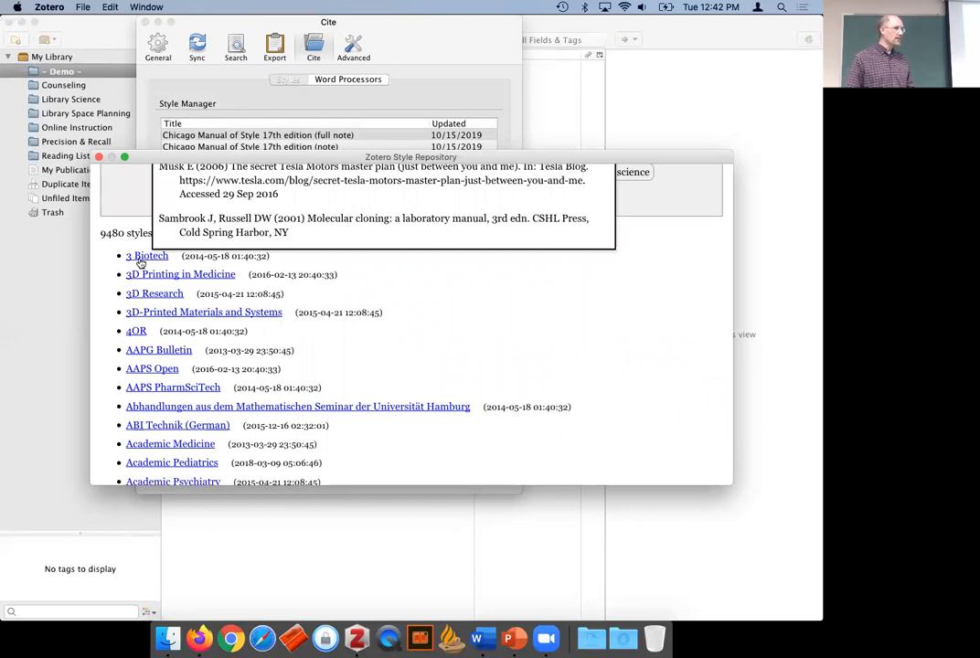
left_click(99, 157)
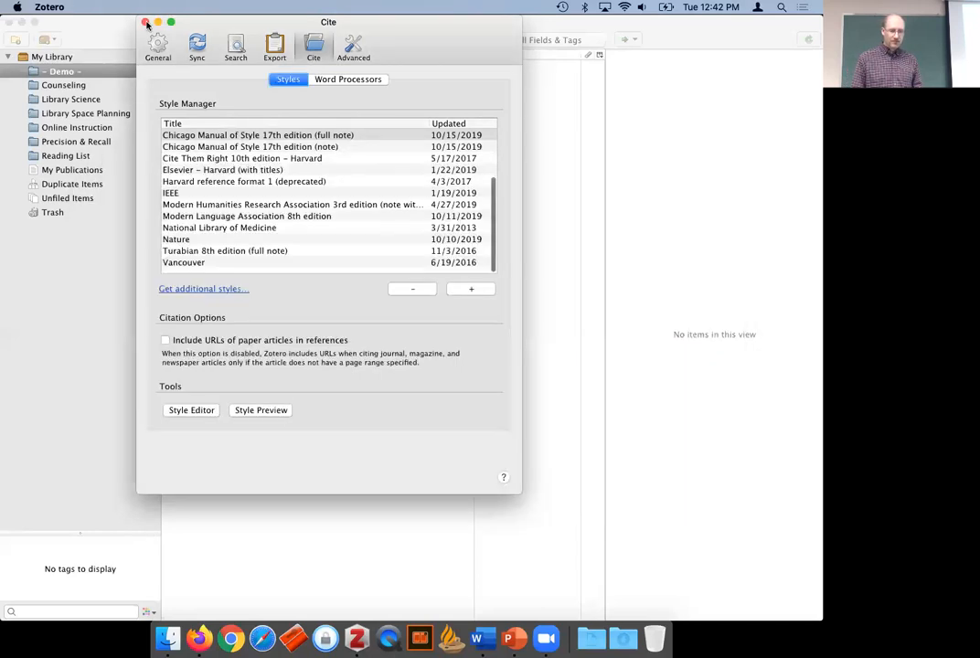
left_click(145, 23)
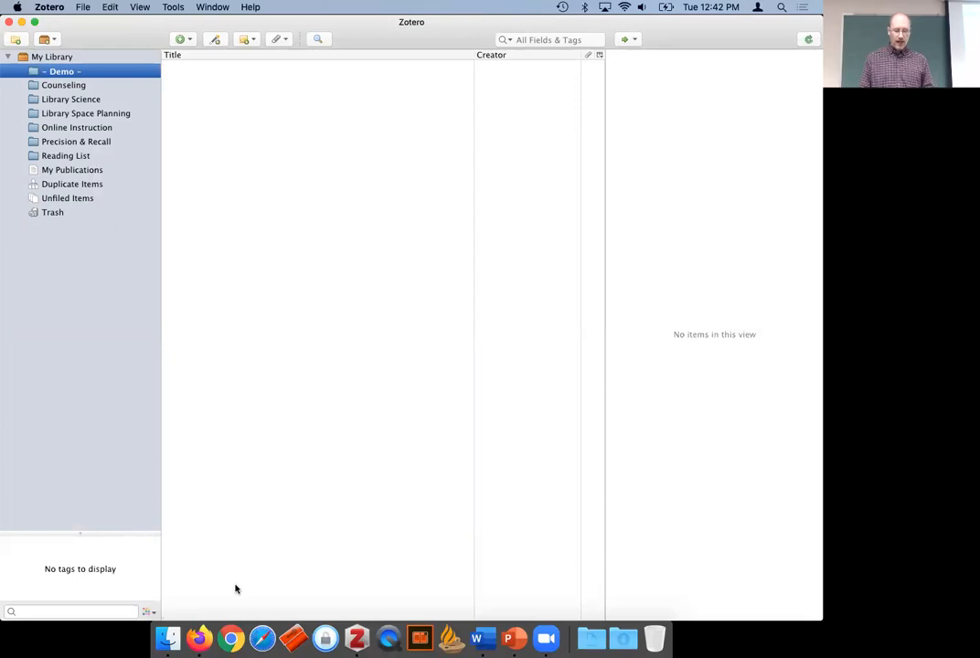
Switch to Firefox, load the browser's home page and open a new blank tab beside it.
left_click(196, 645)
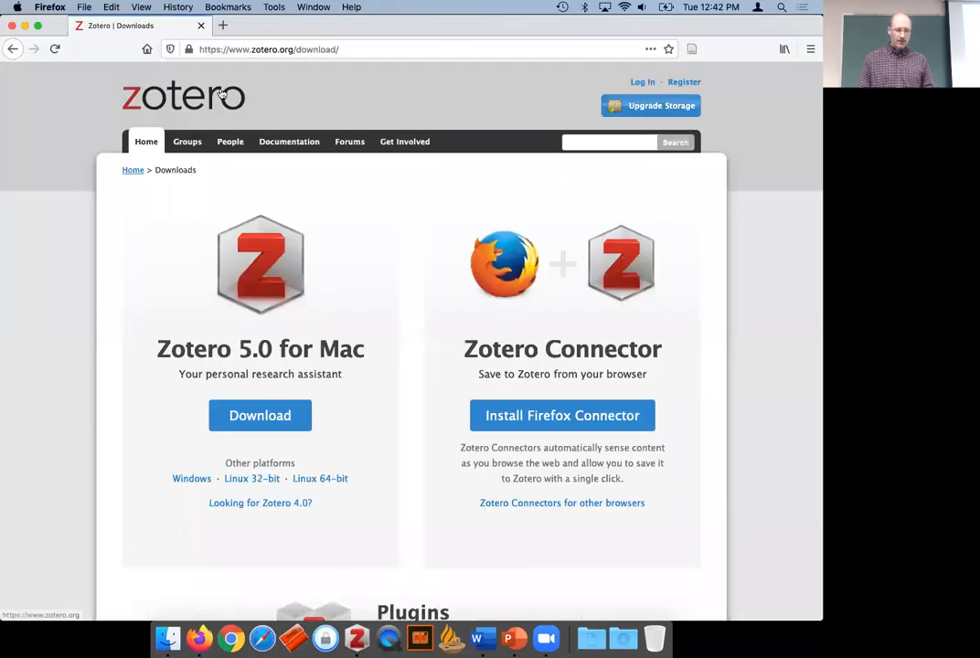
left_click(147, 49)
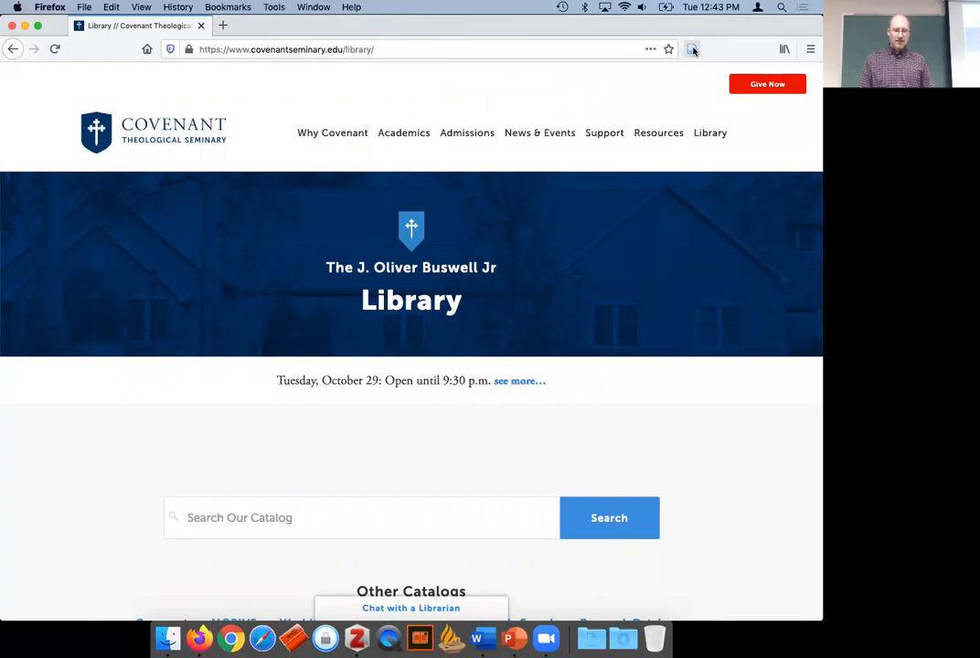
left_click(222, 26)
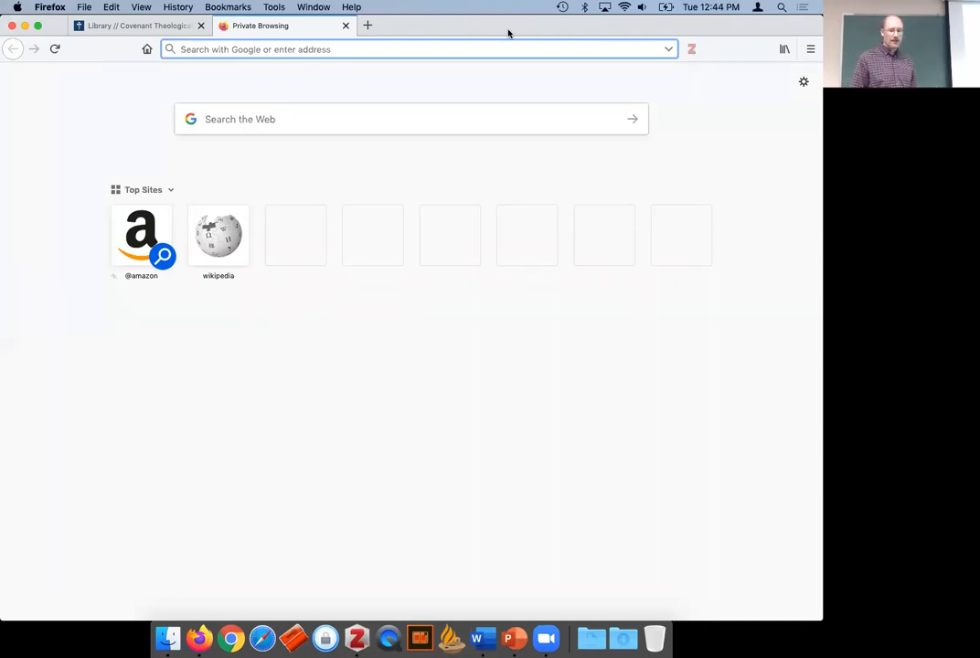
Close the blank tab and search the seminary library catalog for "williams far as the curse is found".
left_click(345, 27)
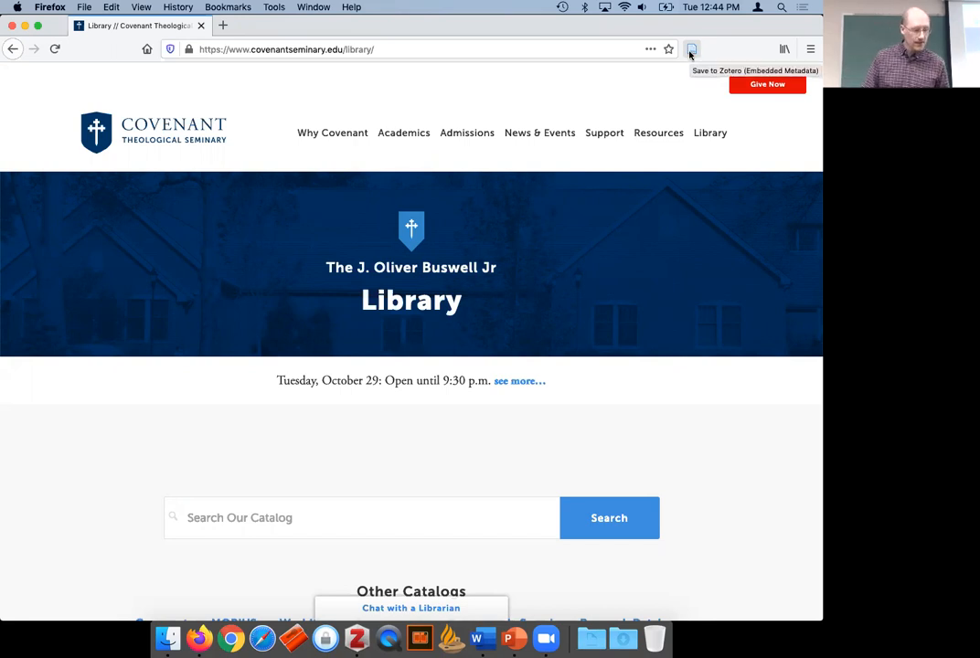
scroll(482, 281, "down", 3)
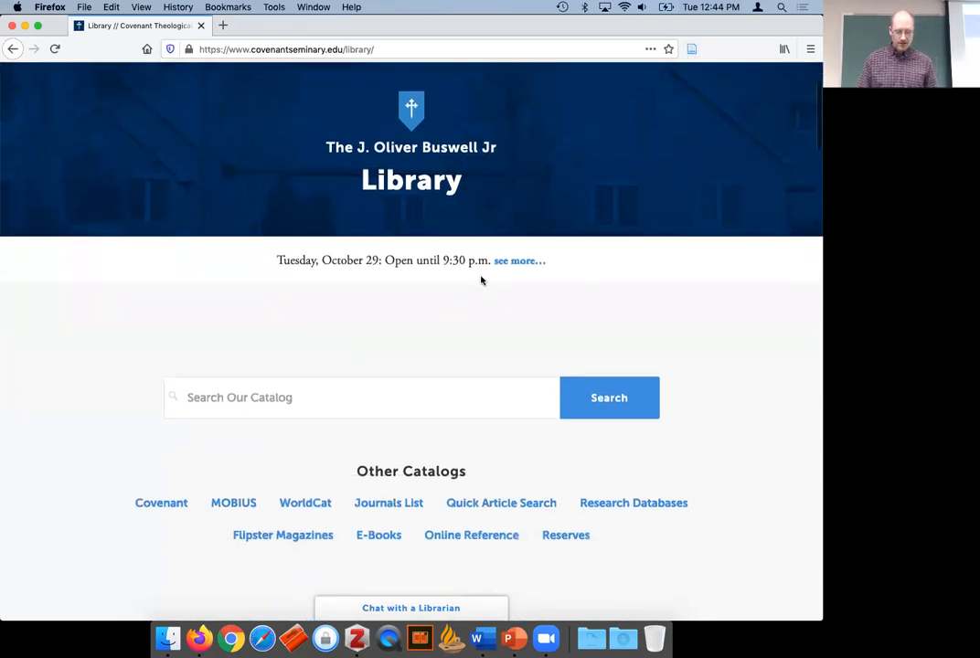
left_click(386, 385)
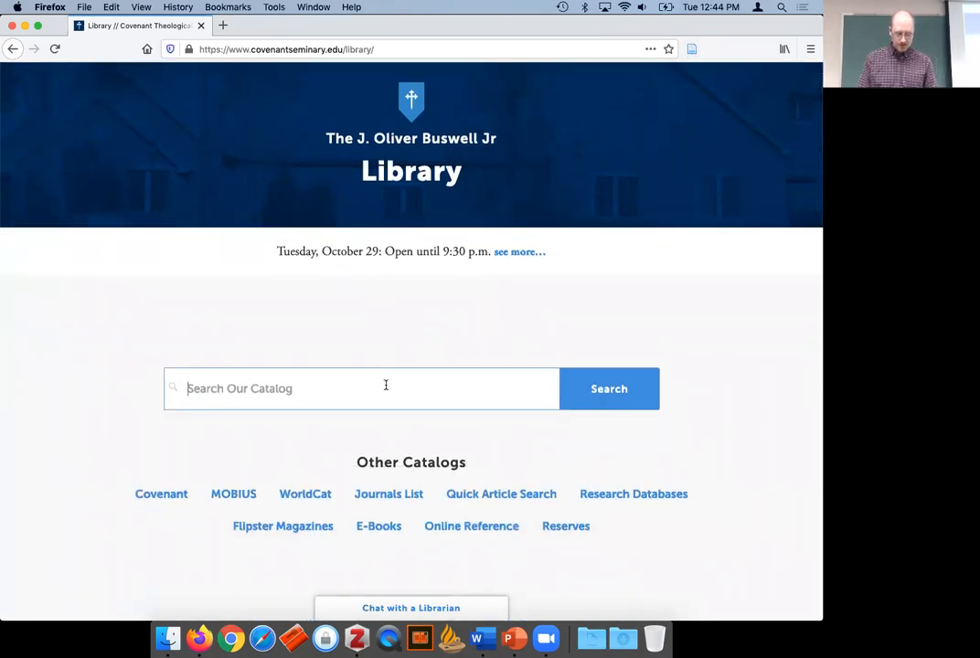
type("williams ")
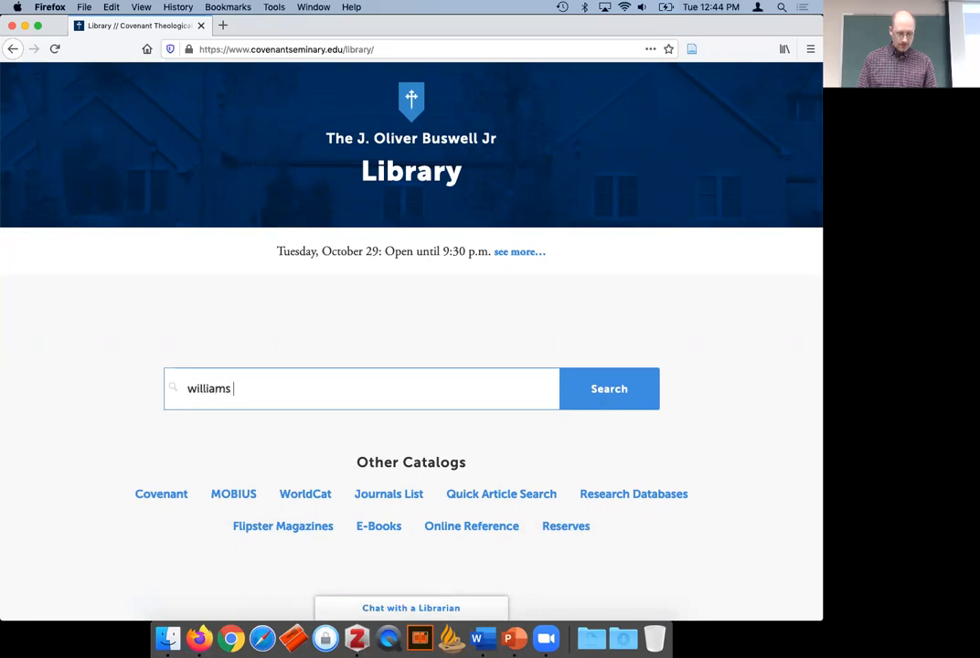
type("far as the cur")
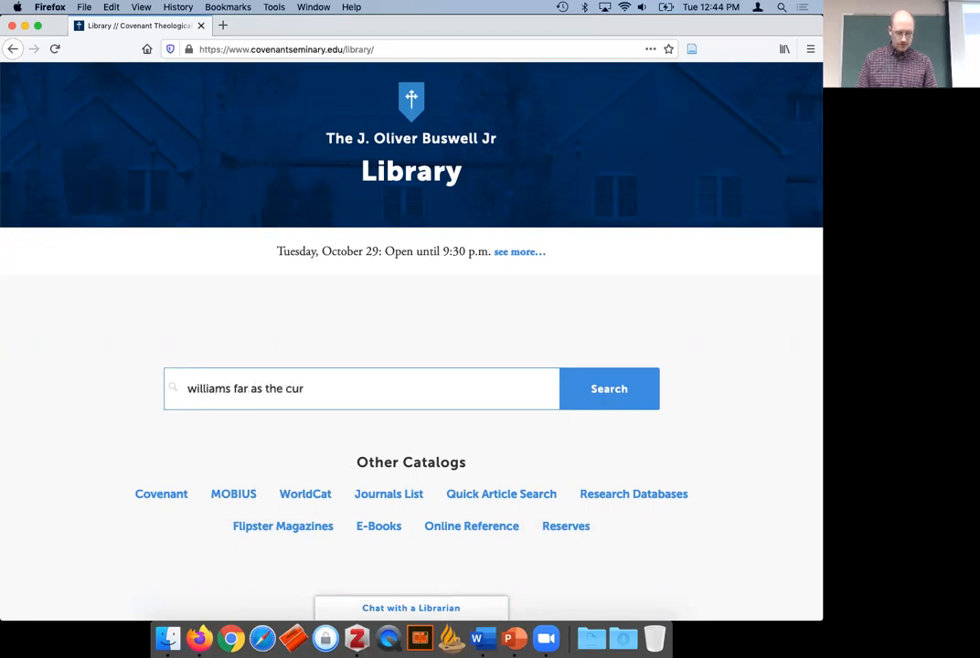
type("se is found")
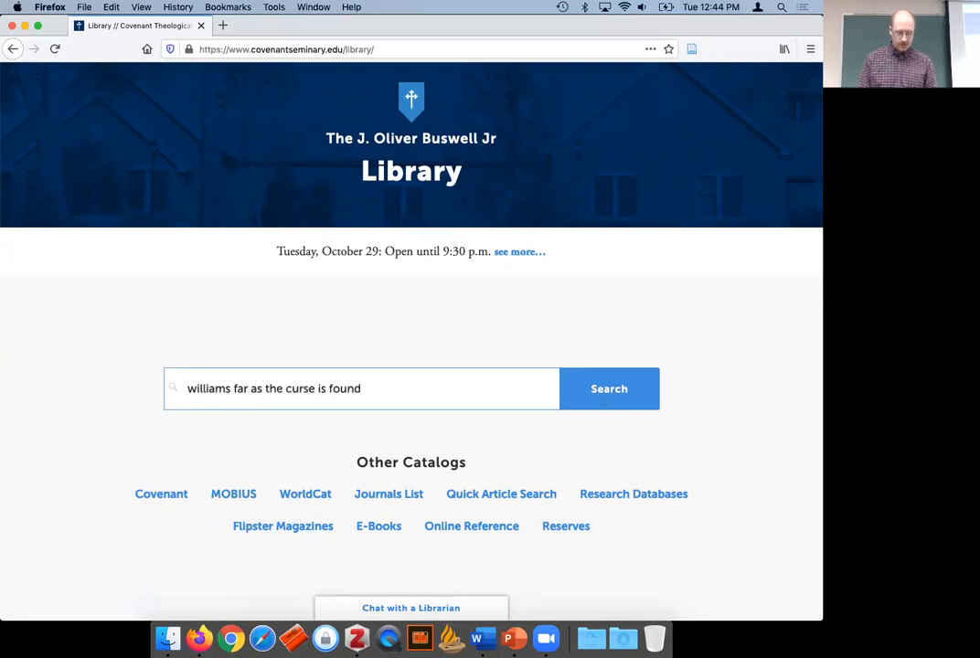
key("Return")
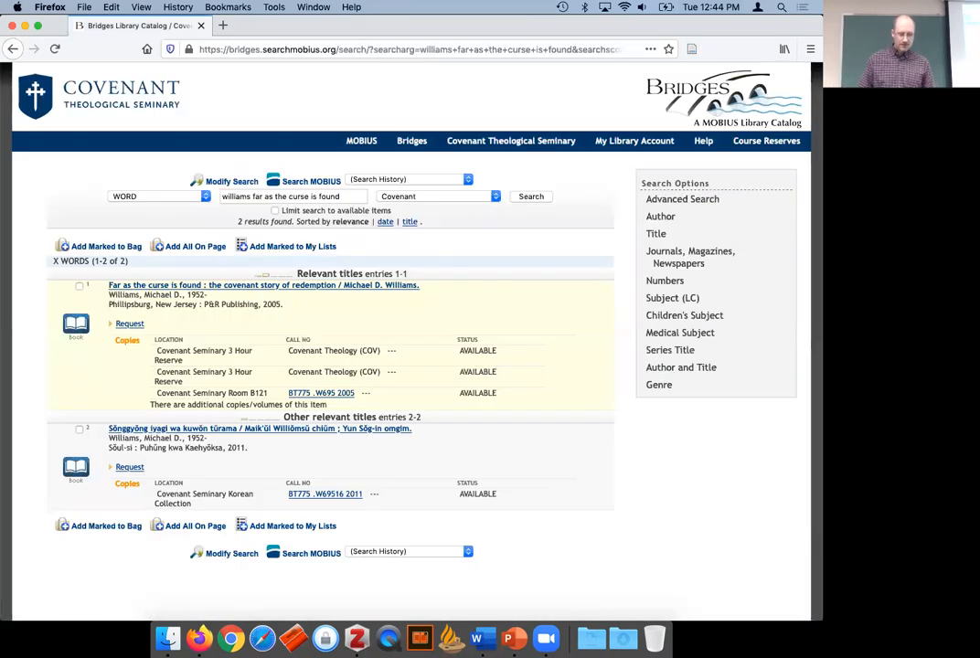
Open the catalog record for "Far as the curse is found", save it with the Zotero Connector and switch to Zotero.
left_click(236, 291)
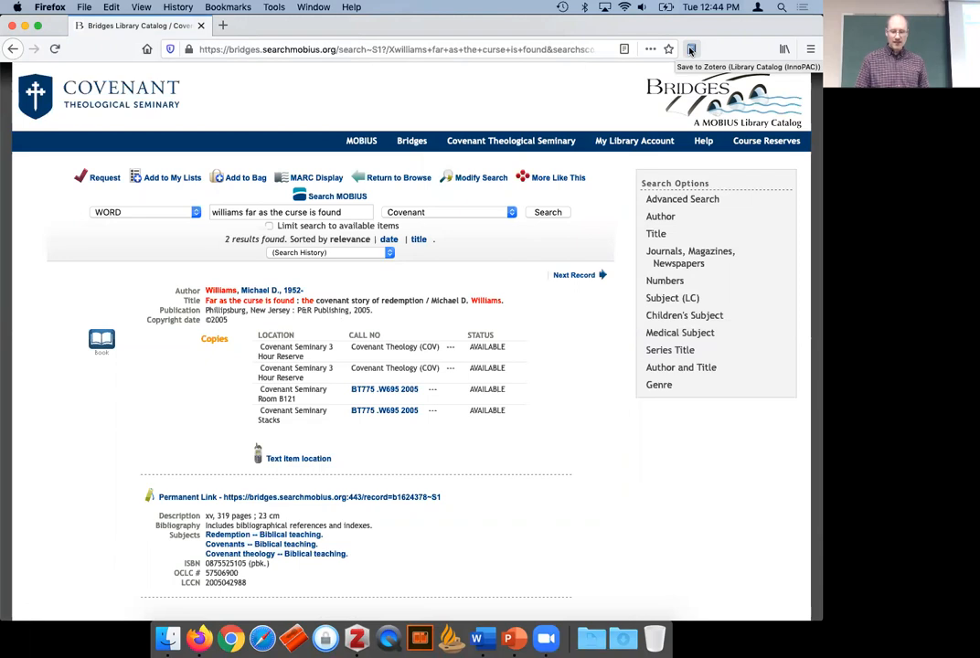
left_click(691, 50)
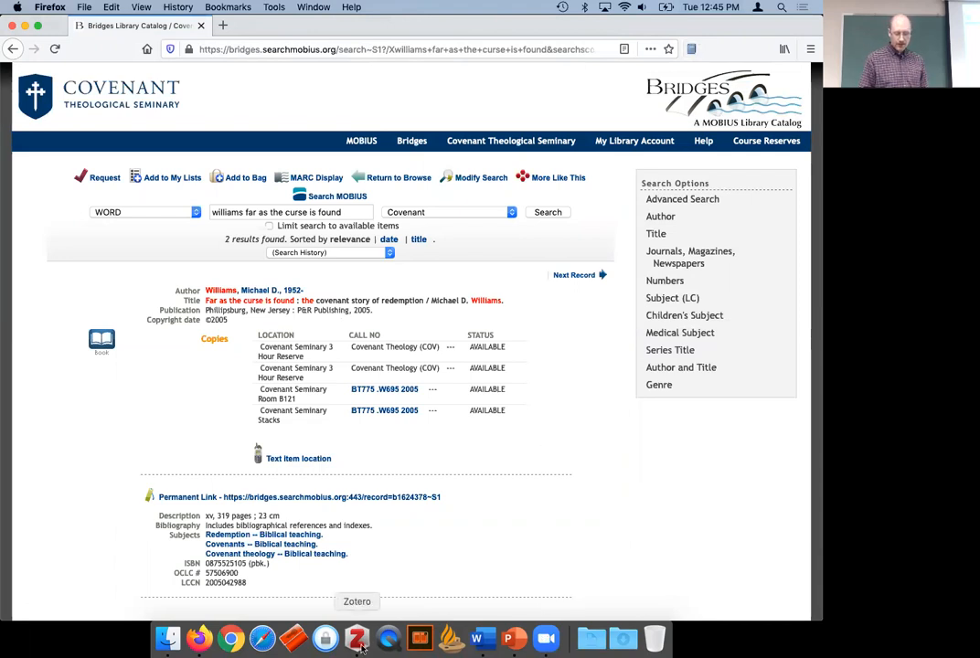
left_click(356, 640)
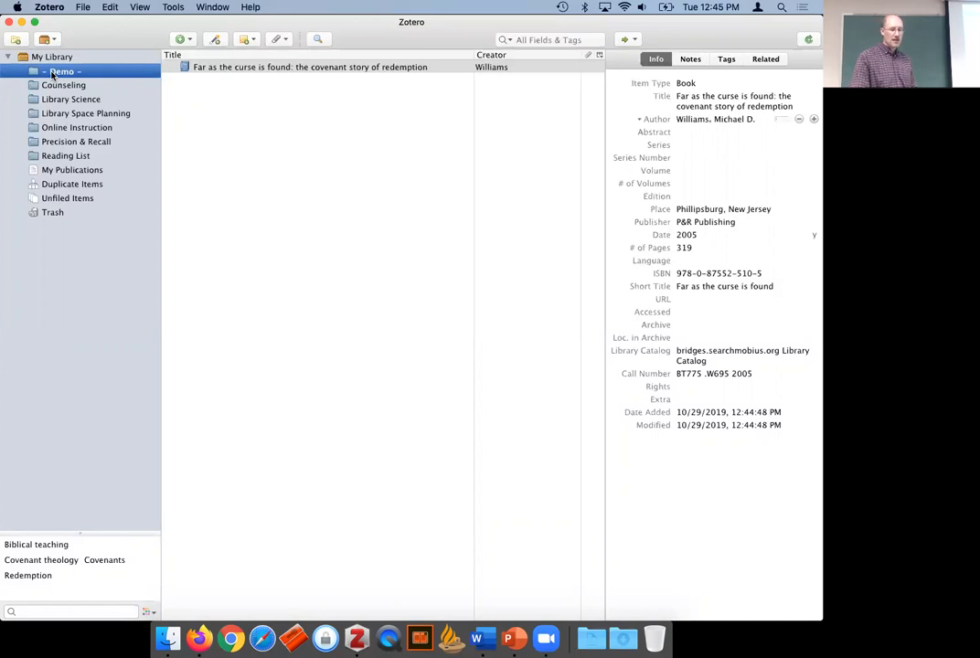
Select the saved book in the Demo collection and review its title, author and publisher fields.
left_click(239, 68)
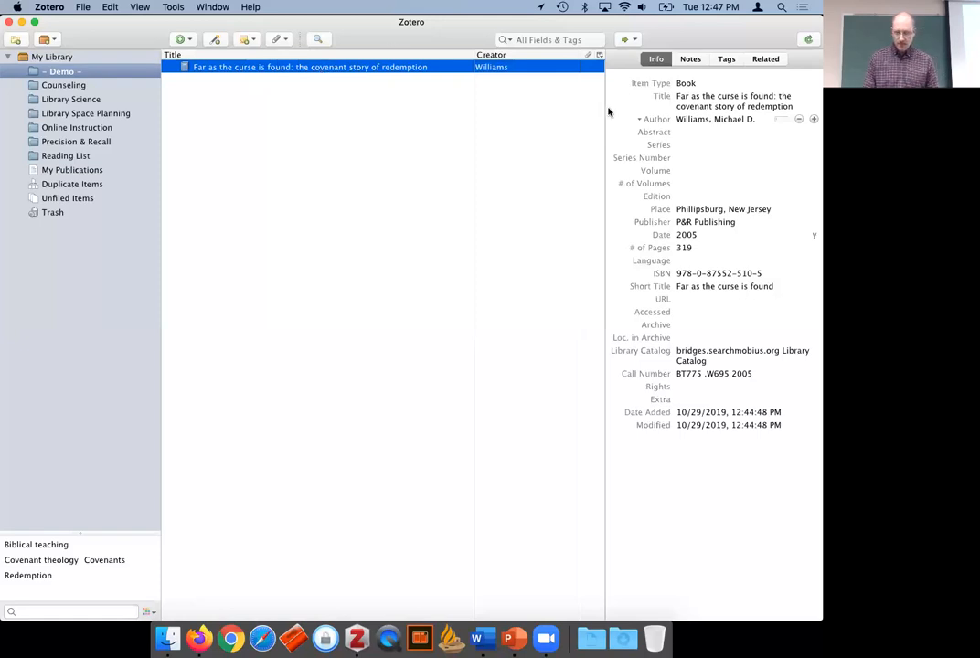
left_click(709, 102)
left_click(716, 120)
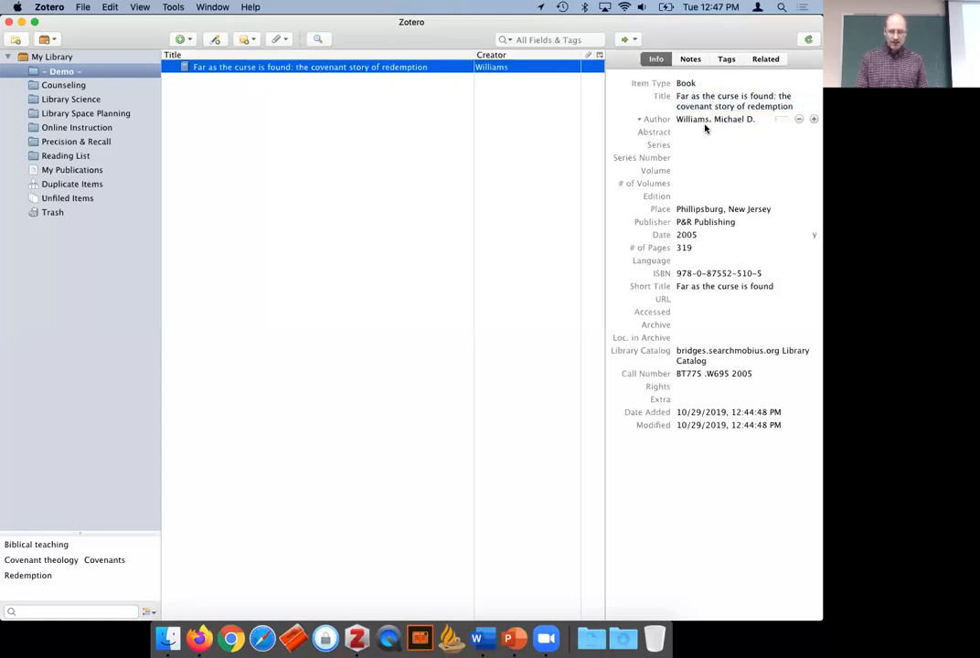
left_click(714, 221)
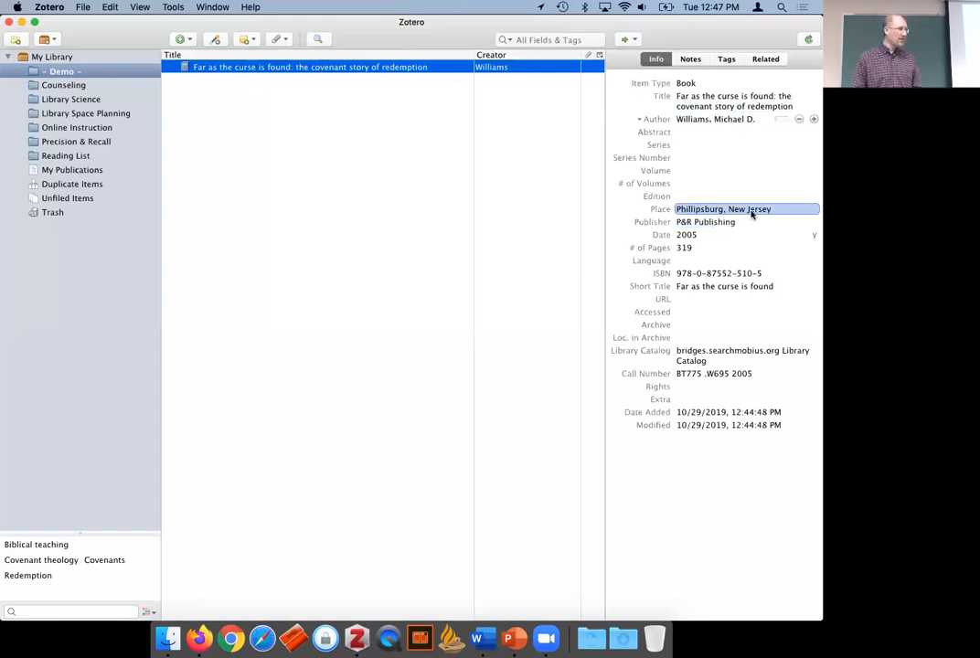
Change the book's place of publication to "Phillipsburg, NJ" in its item details.
double_click(752, 209)
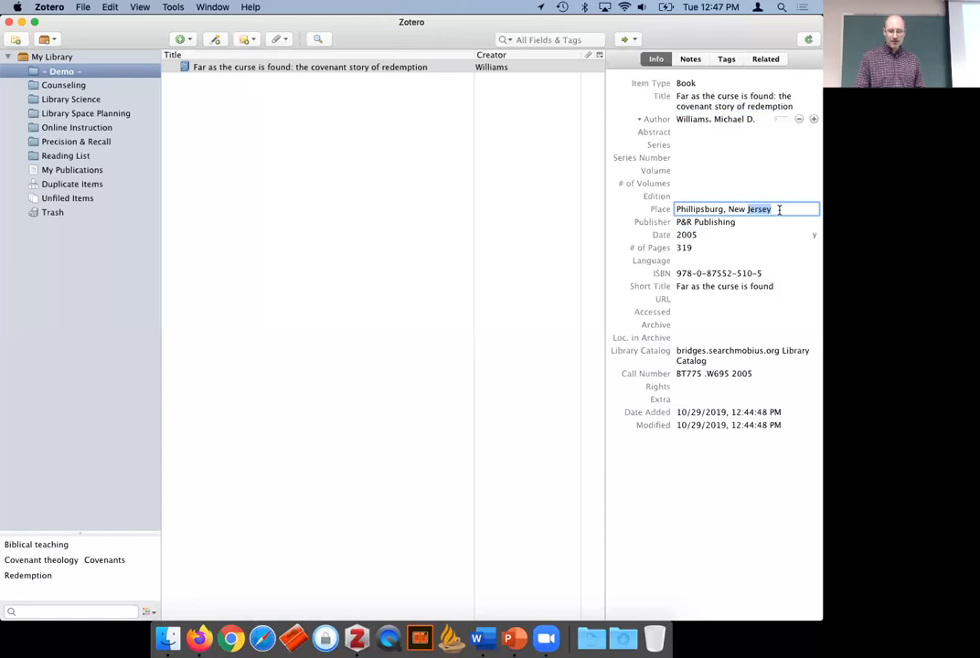
left_click_drag(738, 214, 796, 224)
type("NJ")
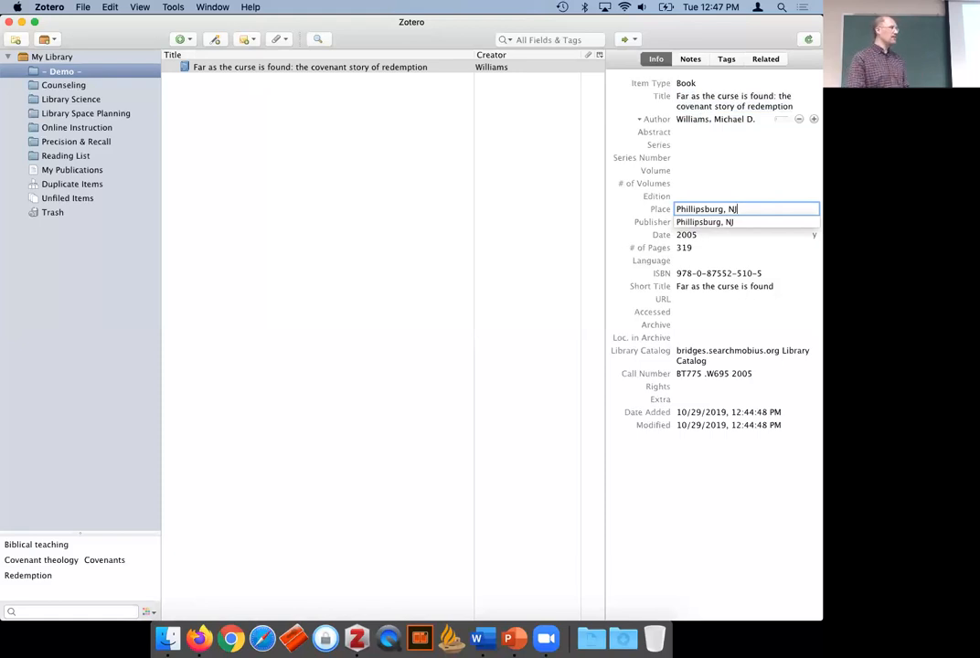
key("Tab")
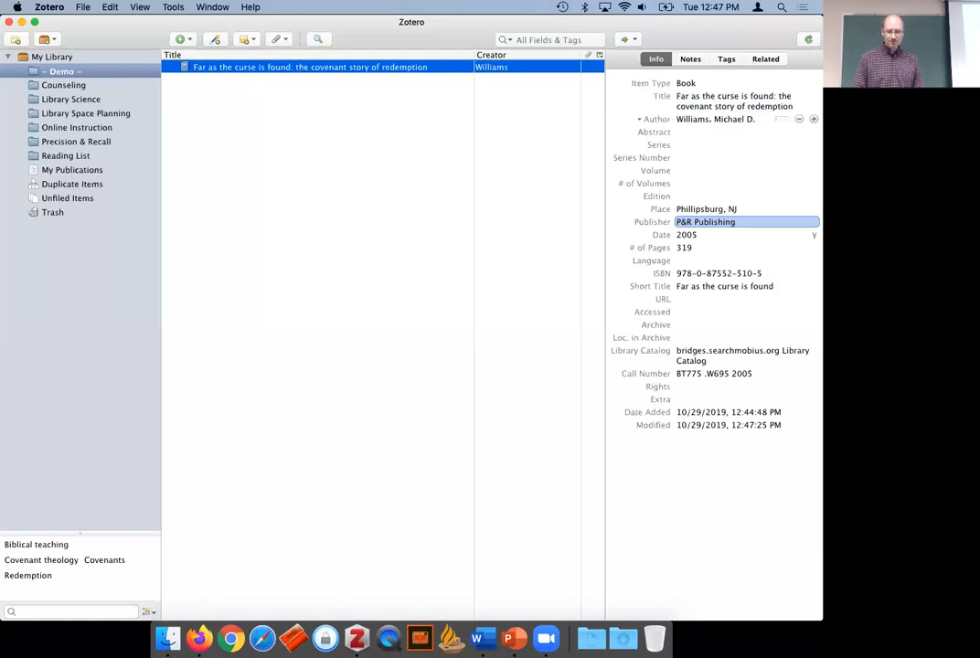
left_click(787, 246)
left_click(746, 211)
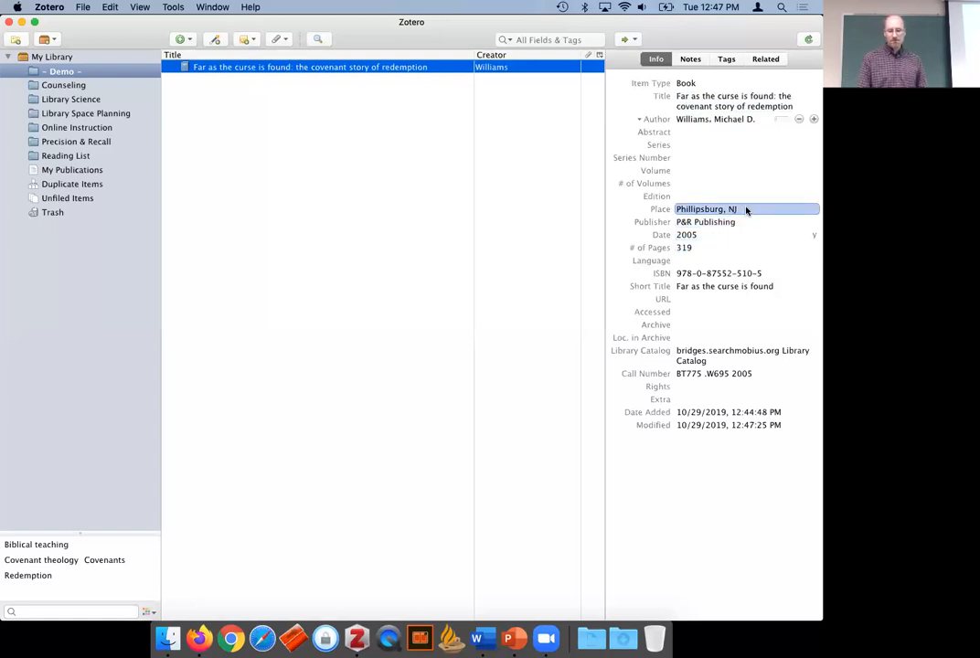
left_click(731, 223)
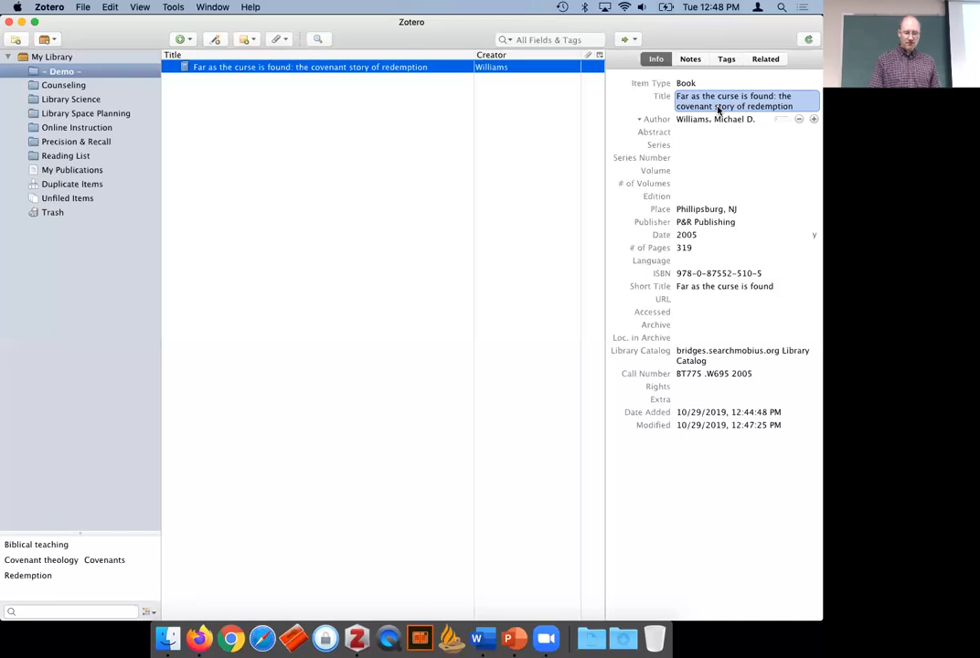
Switch to Safari, search the library catalog for "williams far as the curse is found" and view the English book's record.
left_click(263, 645)
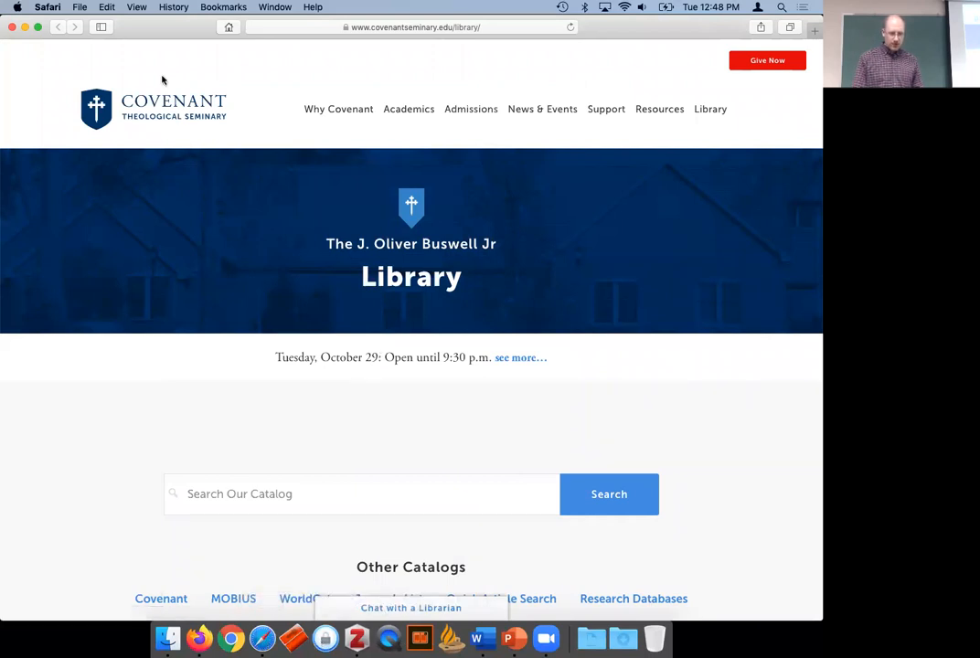
left_click(172, 7)
left_click(80, 173)
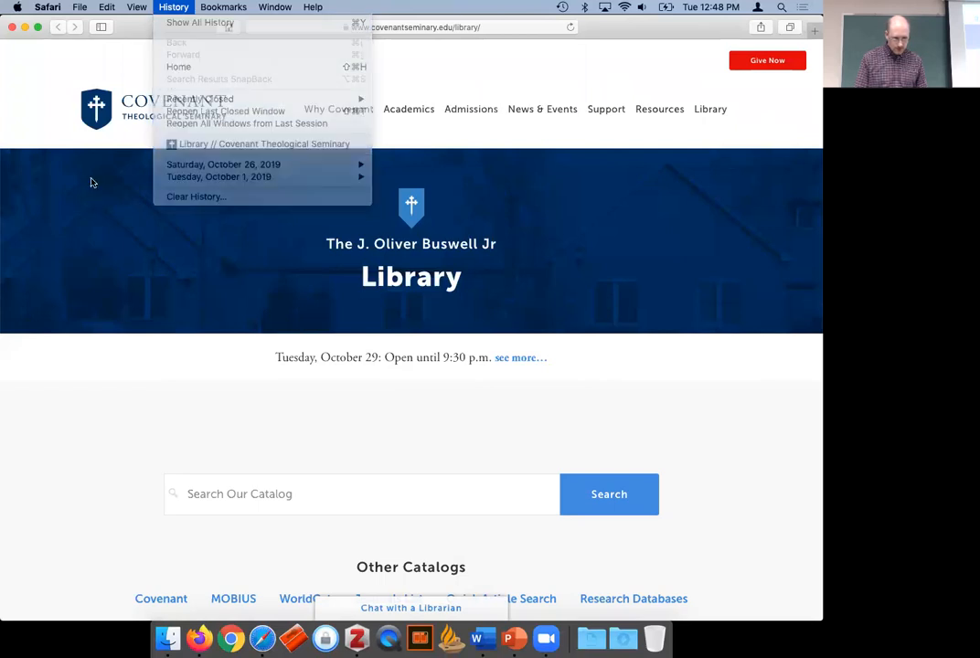
left_click(311, 502)
type("william")
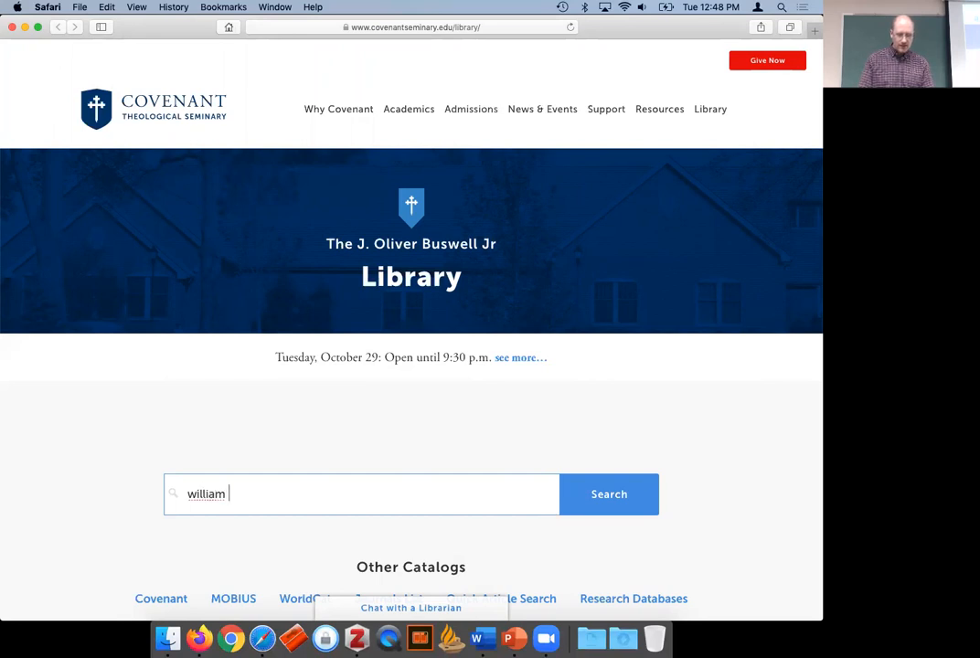
key("BackSpace")
type("s far as the curse is found")
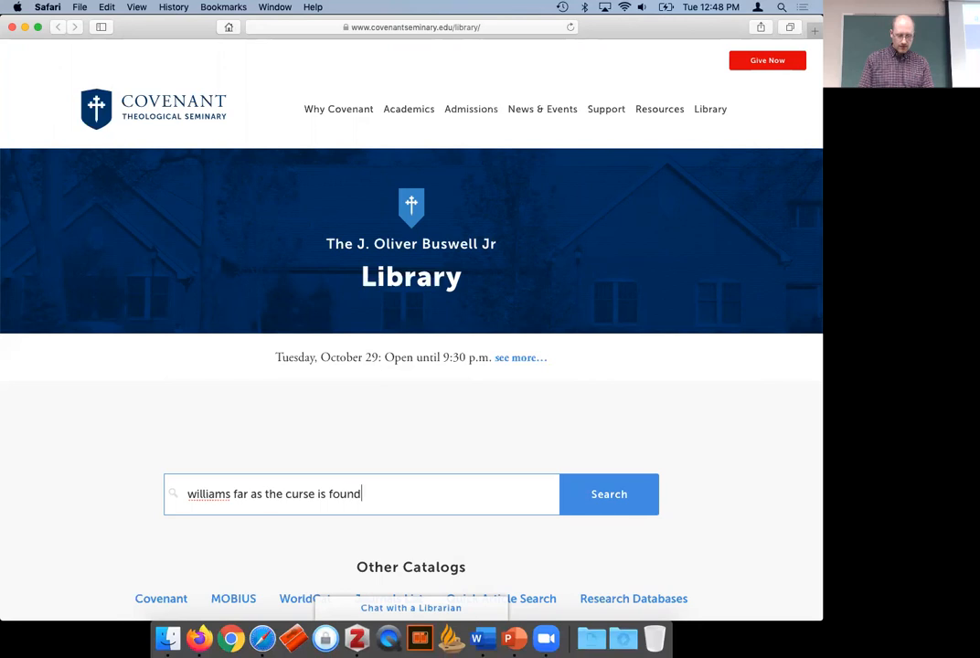
key("Return")
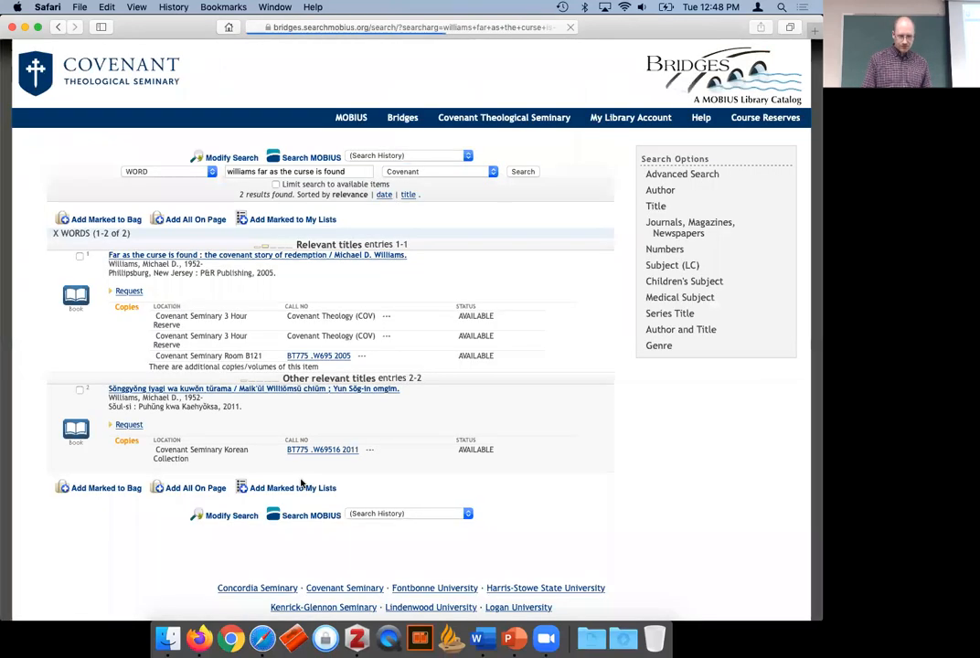
left_click(251, 260)
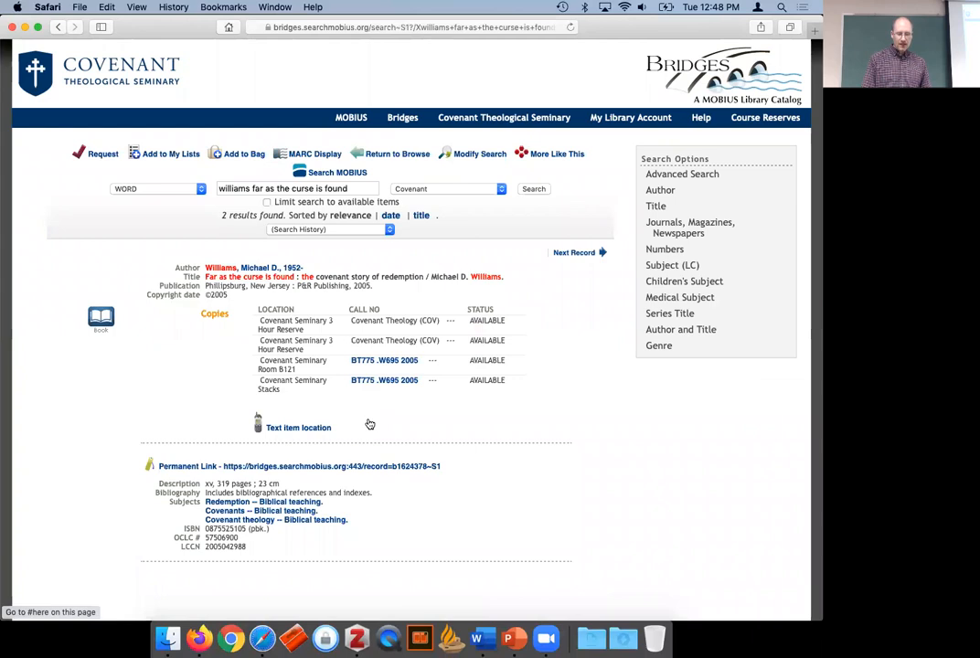
scroll(447, 352, "up", 1)
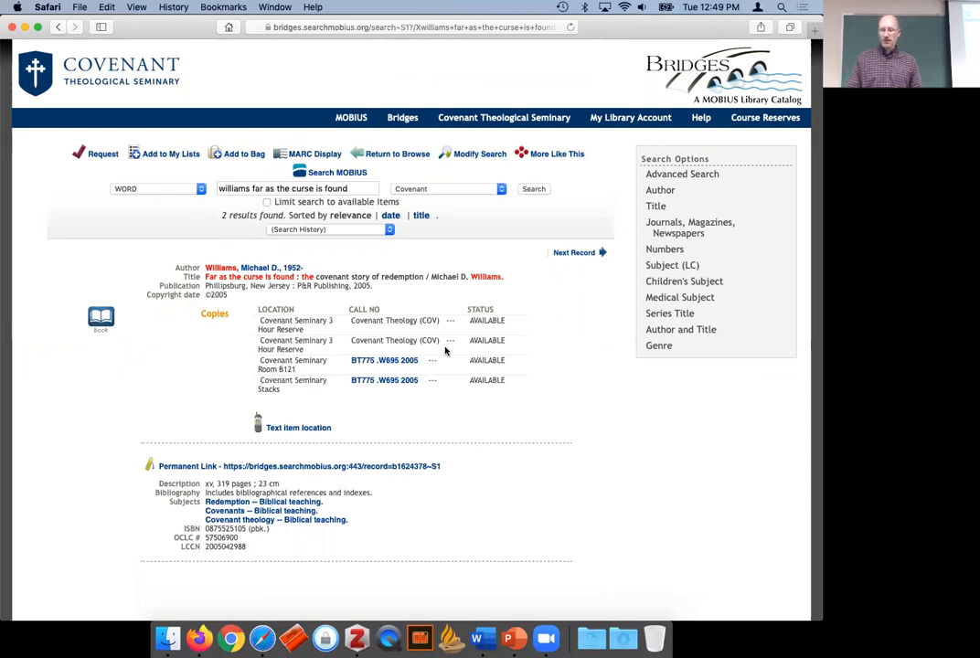
Return to the catalog in Firefox and search it for "wenham genesis".
left_click(358, 639)
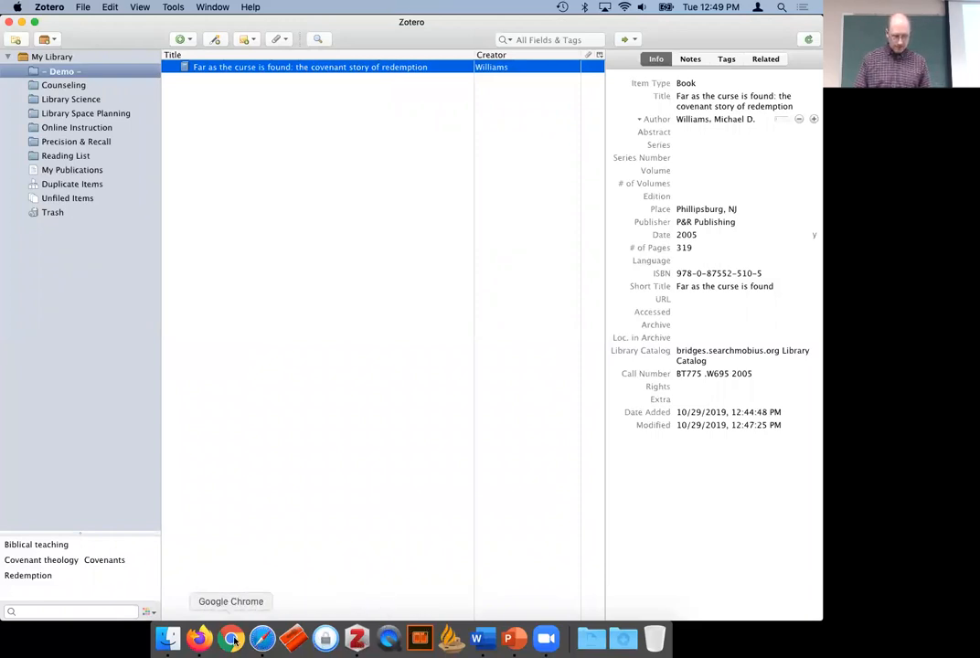
left_click(200, 640)
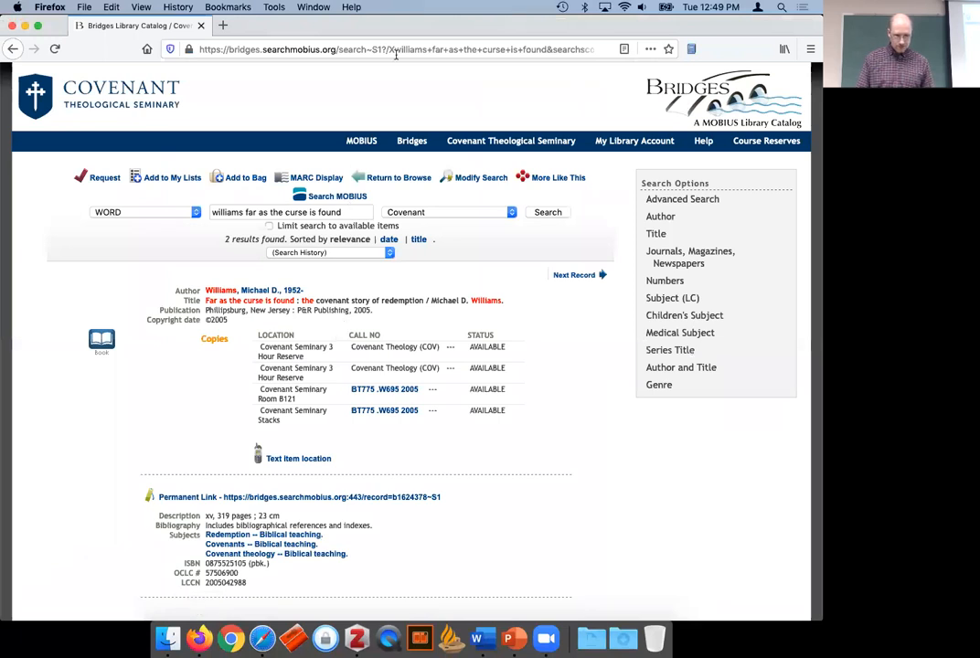
triple_click(345, 212)
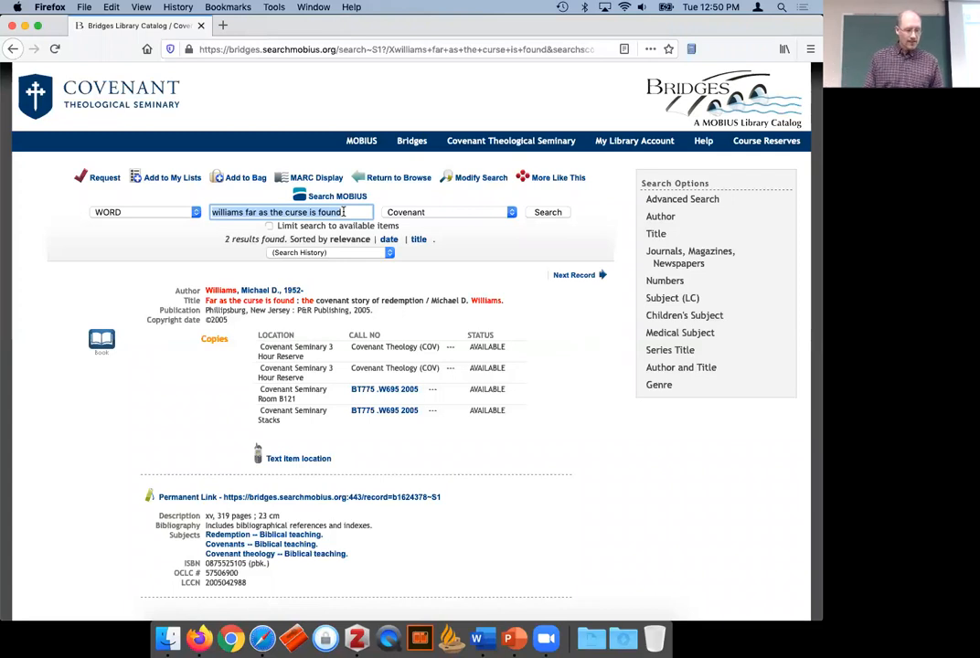
type("we")
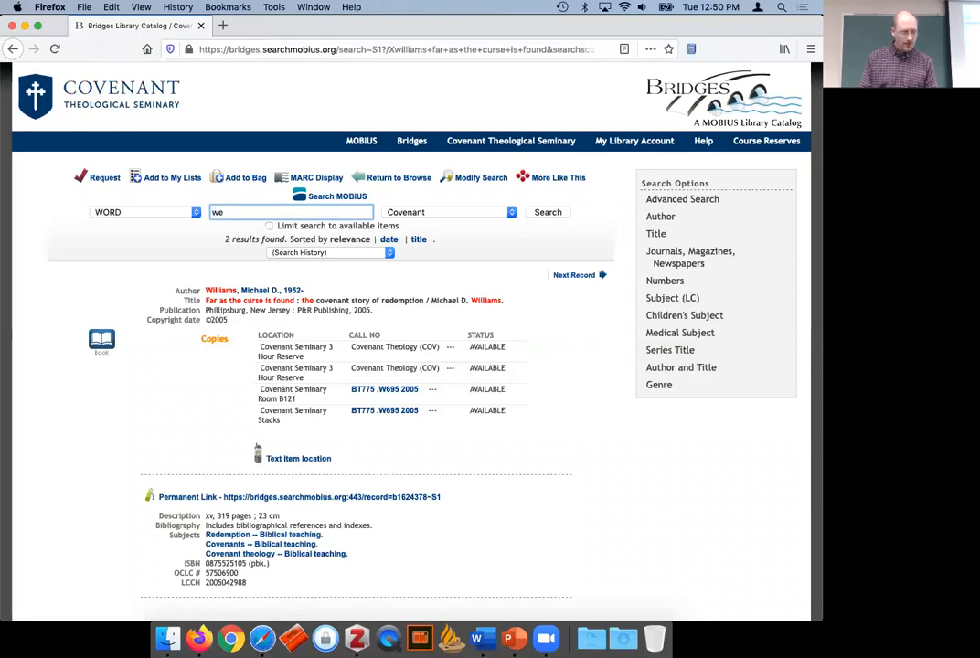
type("nham g")
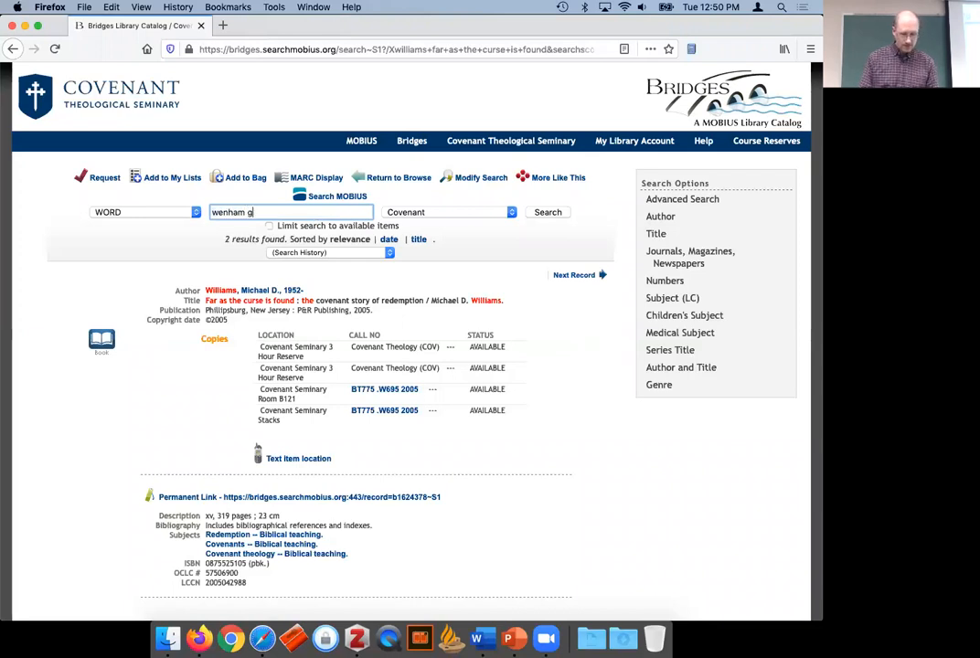
type("enesis")
key("Return")
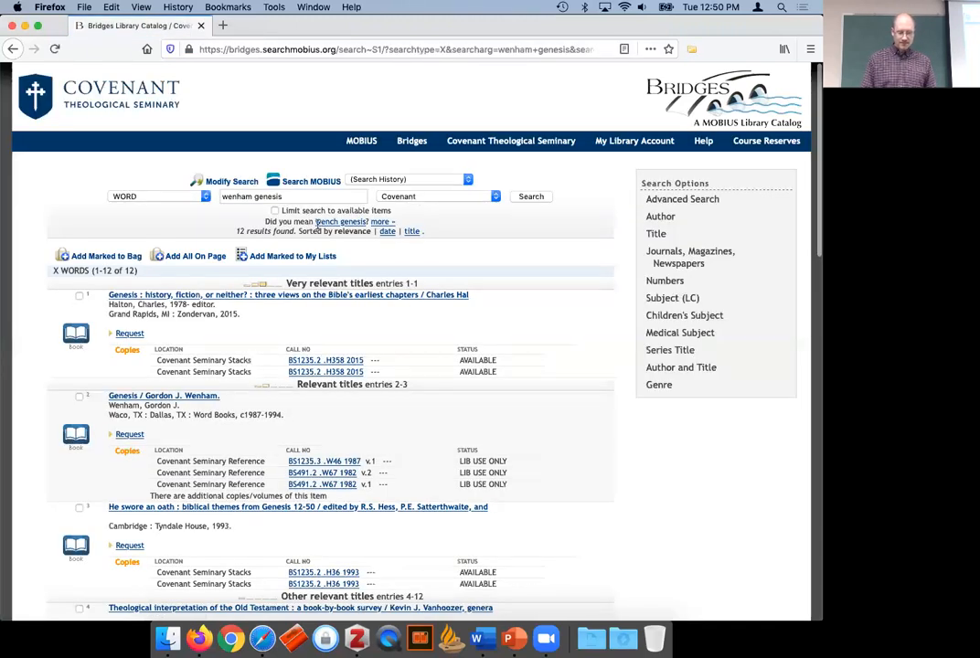
Open the record for the 1987-1994 Word Books commentary "Genesis" and save it to Zotero's Demo collection.
left_click(179, 397)
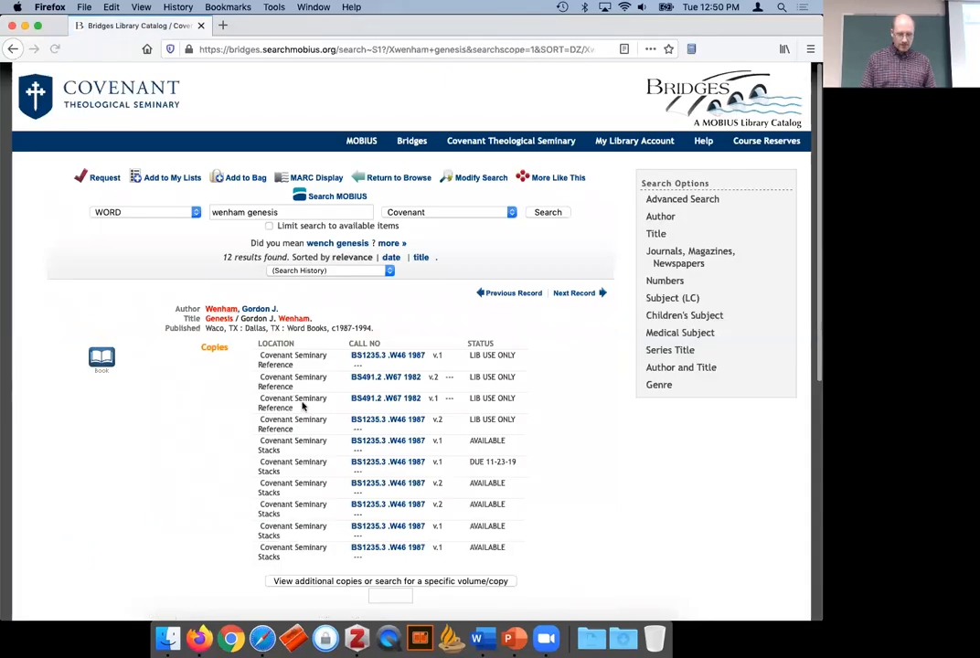
scroll(303, 405, "down", 3)
scroll(303, 405, "up", 3)
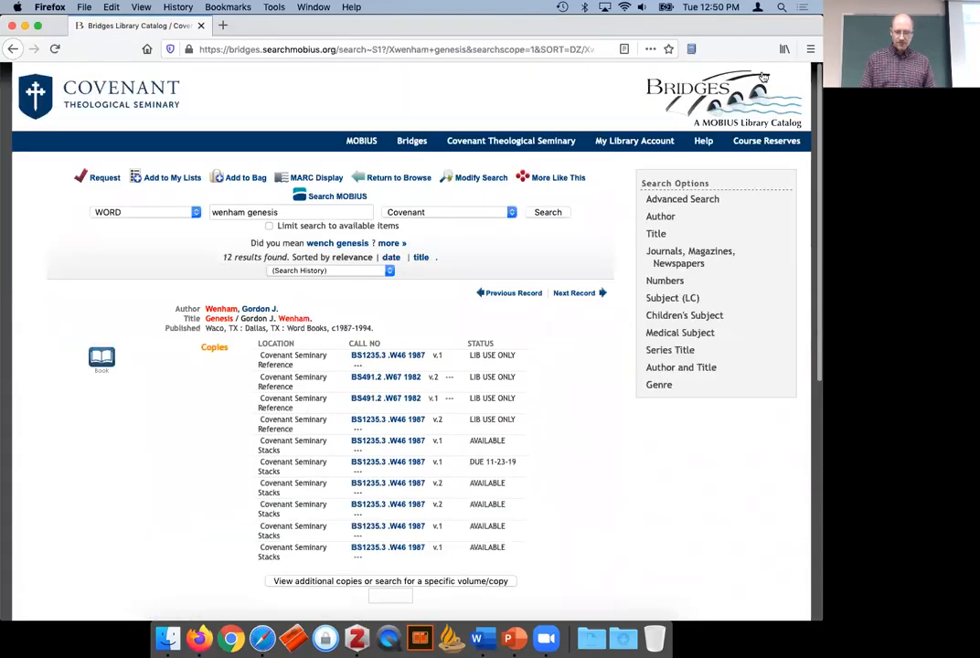
left_click(692, 54)
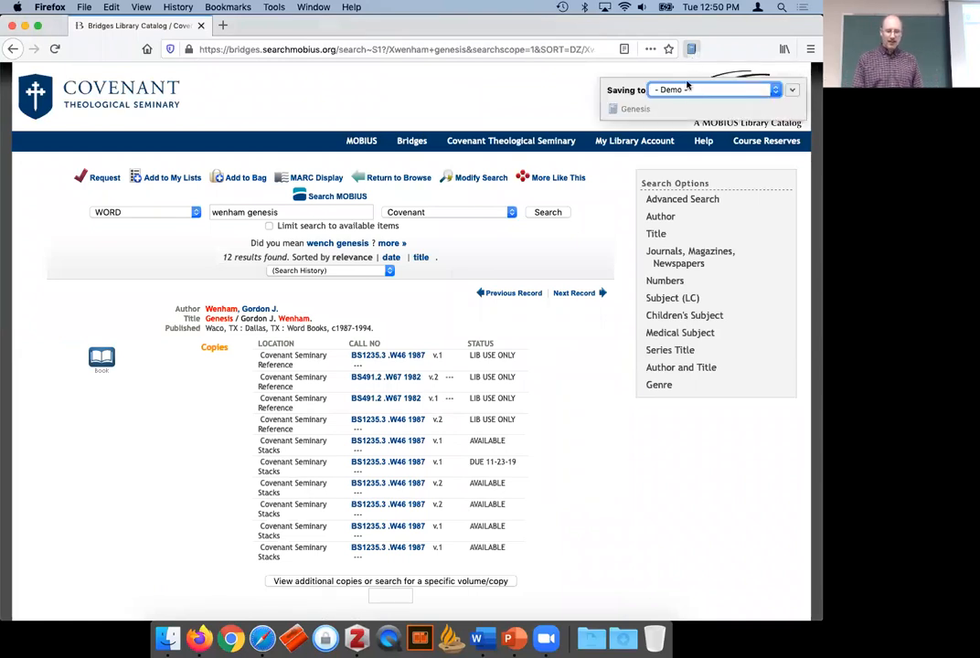
left_click(687, 91)
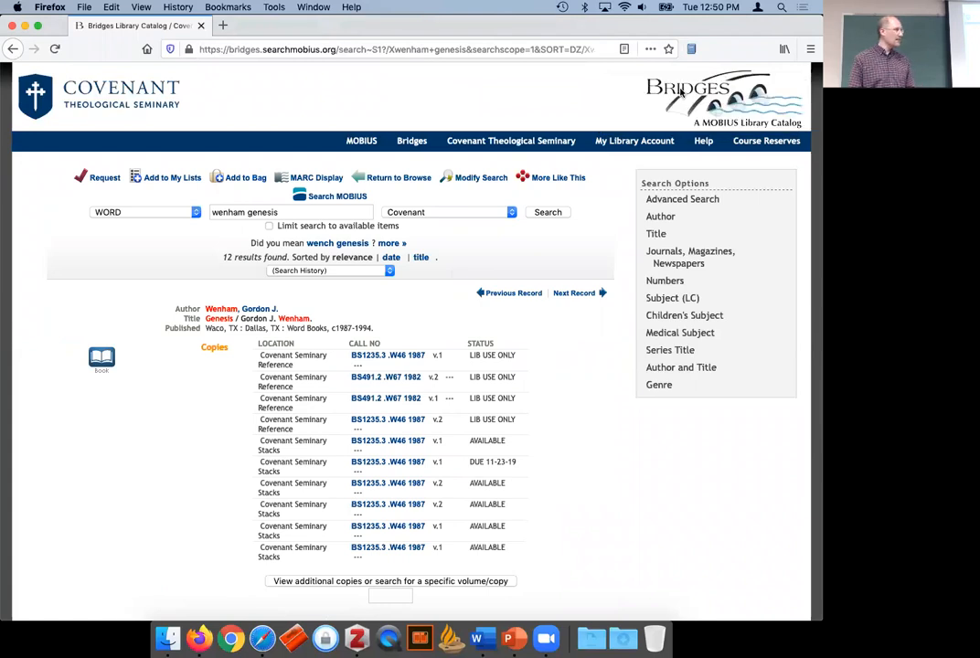
Switch to Zotero and view the contents note attached to the imported Genesis commentary.
left_click(358, 643)
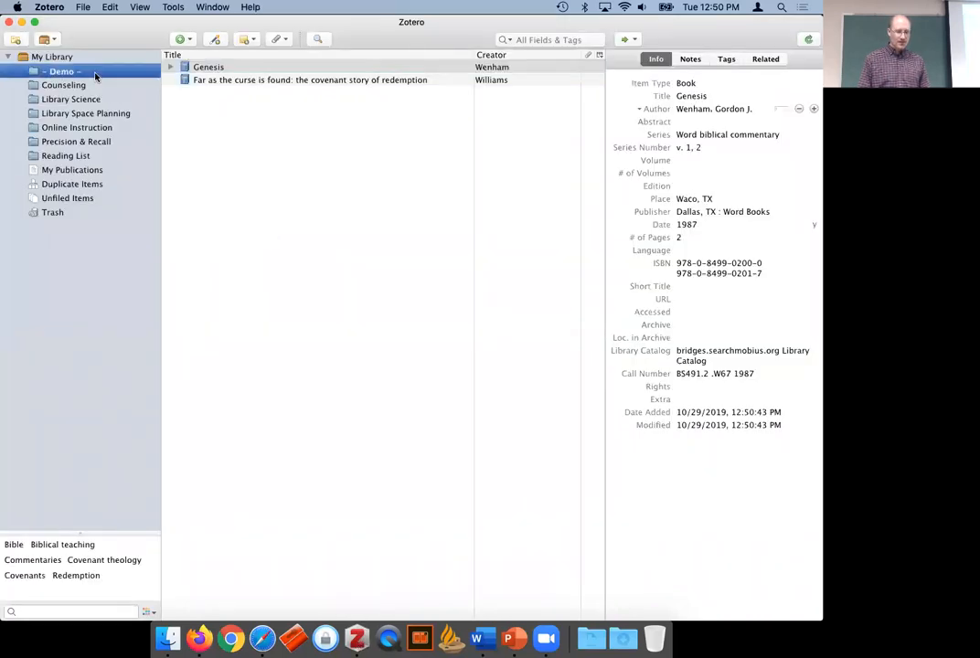
left_click(244, 157)
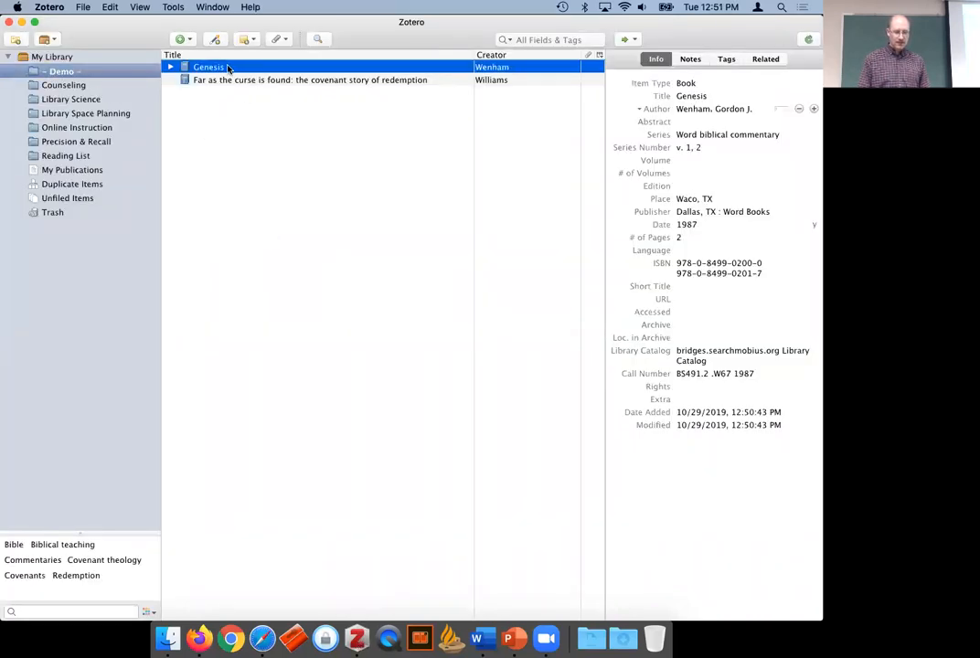
left_click(170, 67)
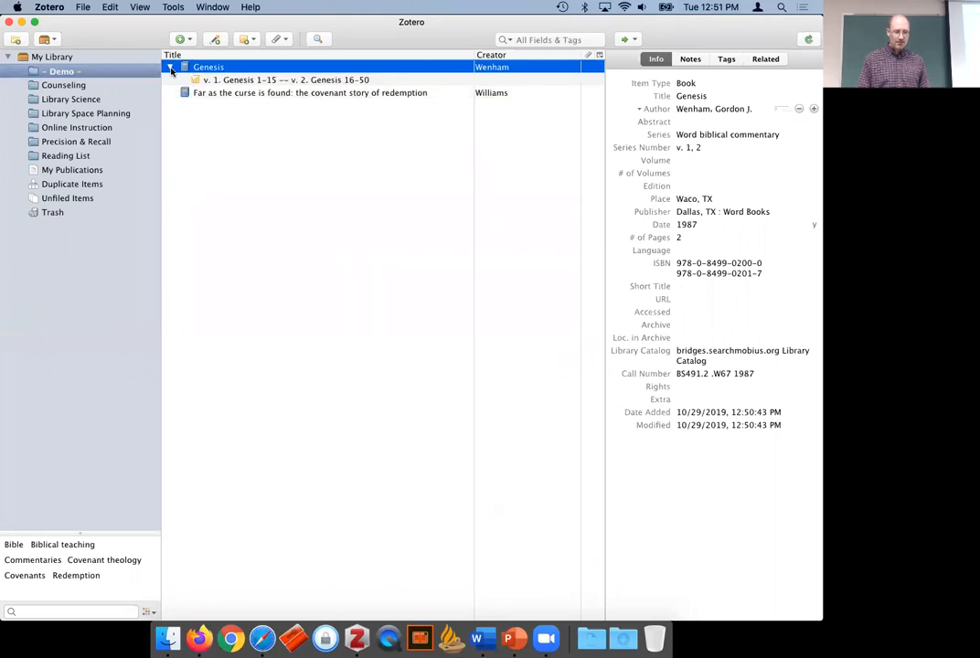
left_click(209, 82)
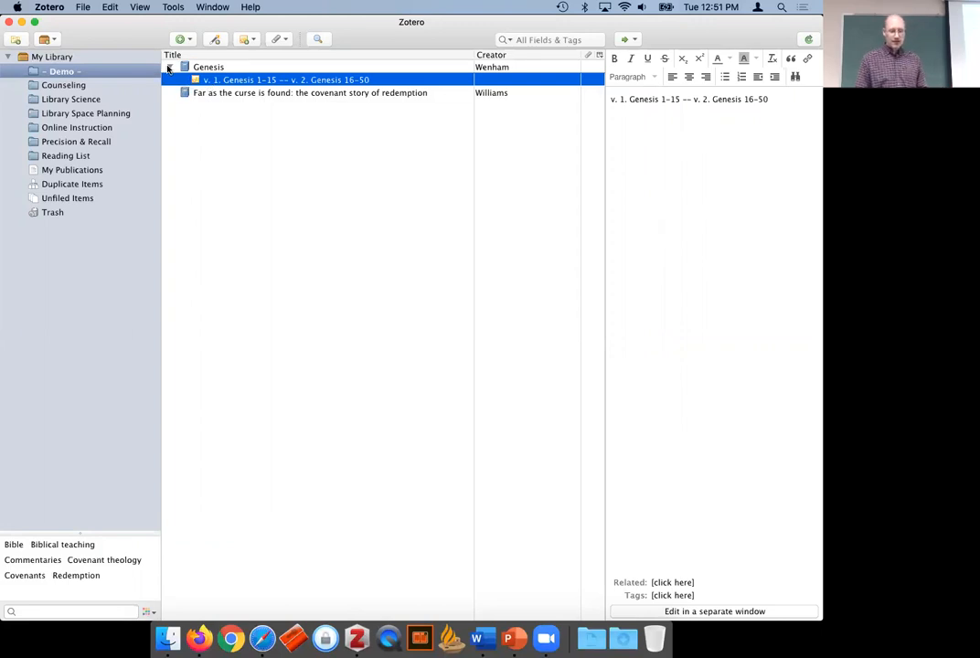
left_click(169, 68)
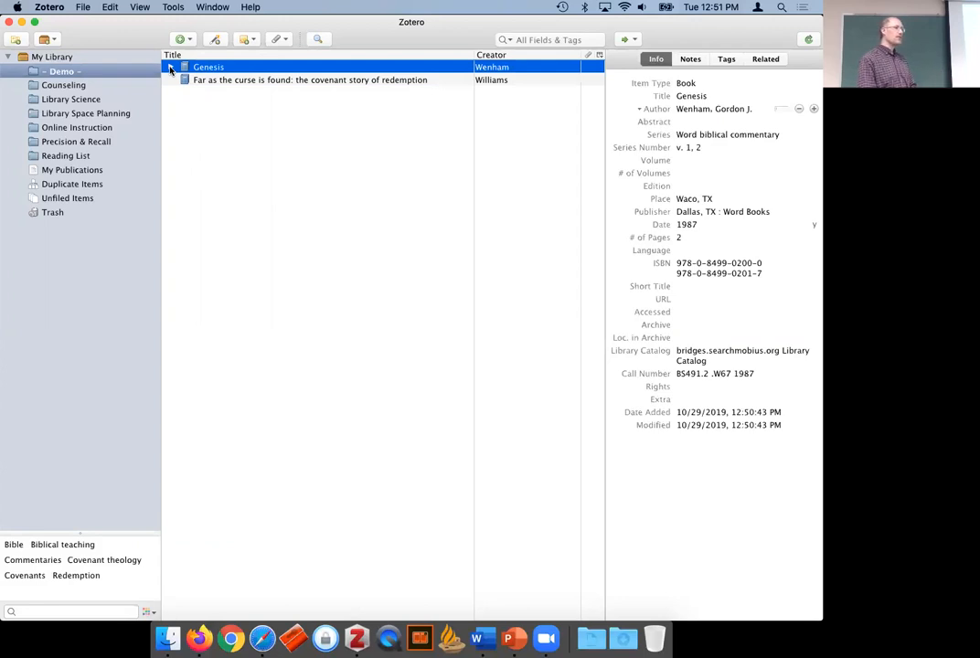
Look at the options for adding a note to the Genesis item and reopen its existing child note.
left_click(247, 39)
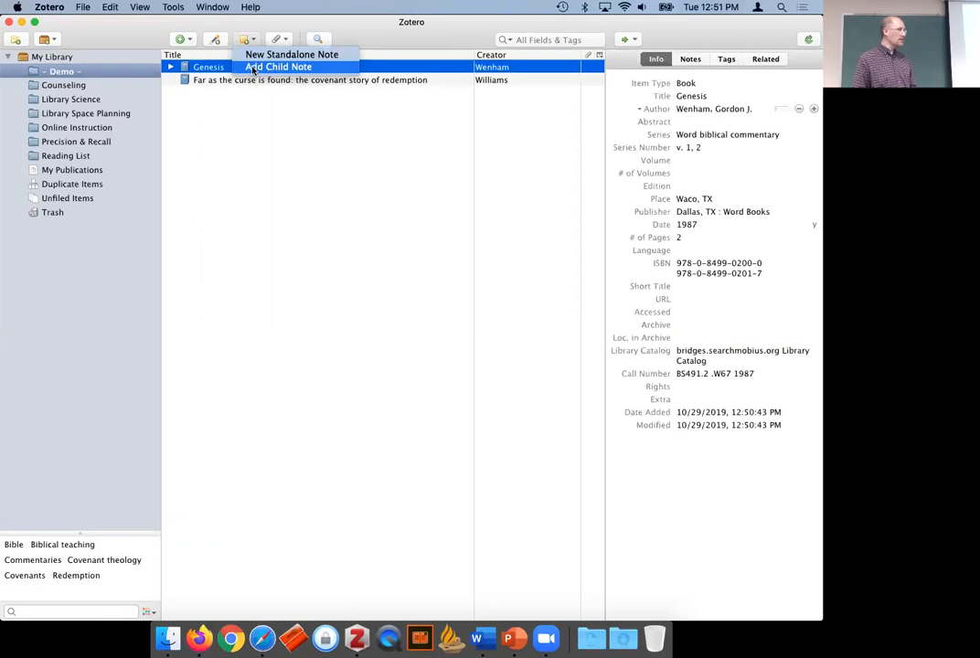
left_click(211, 95)
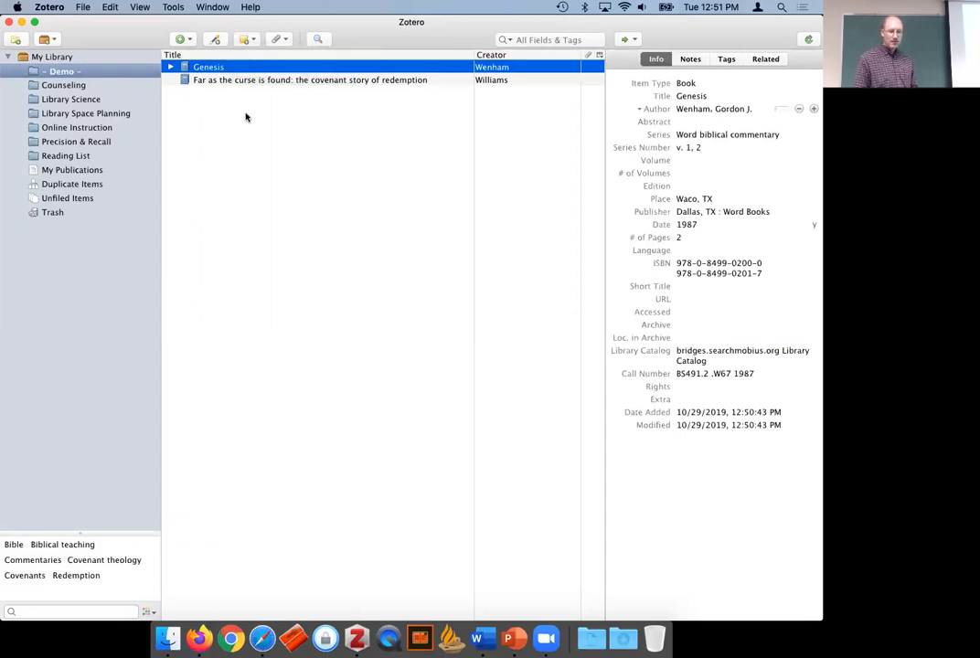
left_click(171, 68)
left_click(171, 68)
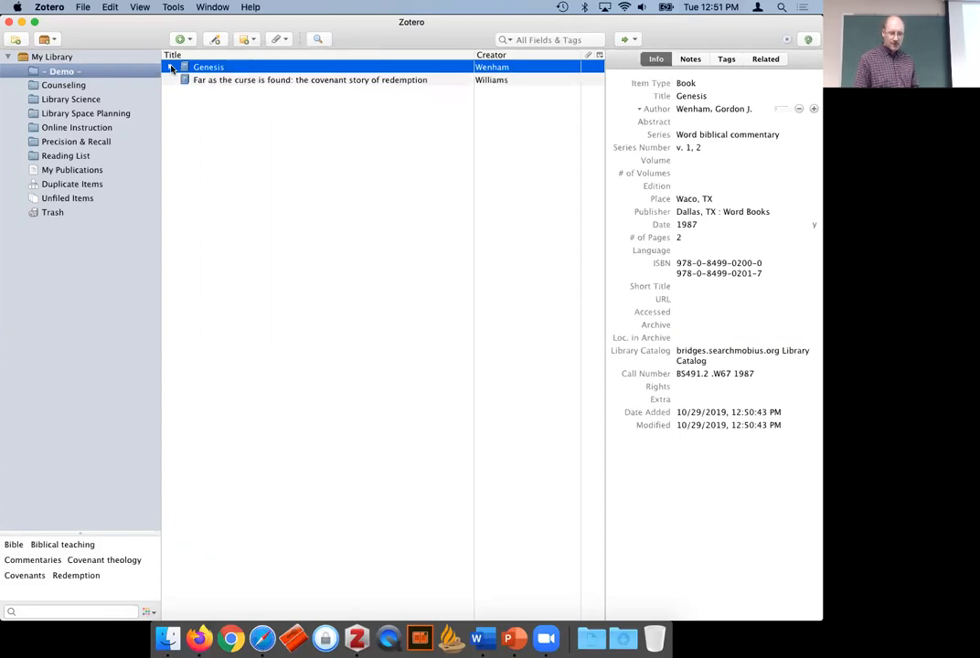
left_click(171, 68)
left_click(208, 80)
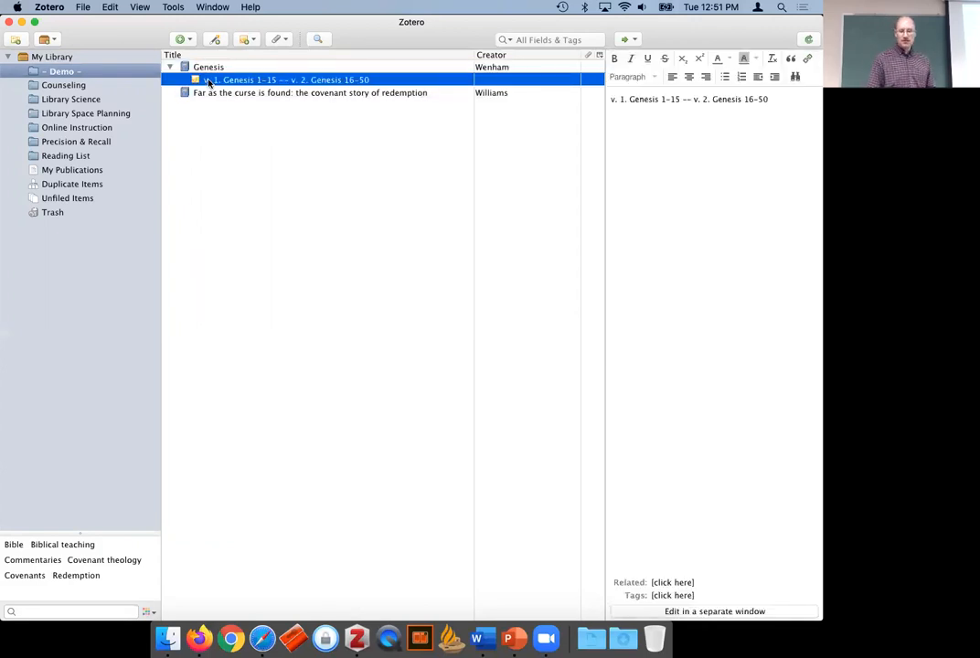
Clear the Series Number in the Genesis commentary's item details.
left_click(176, 65)
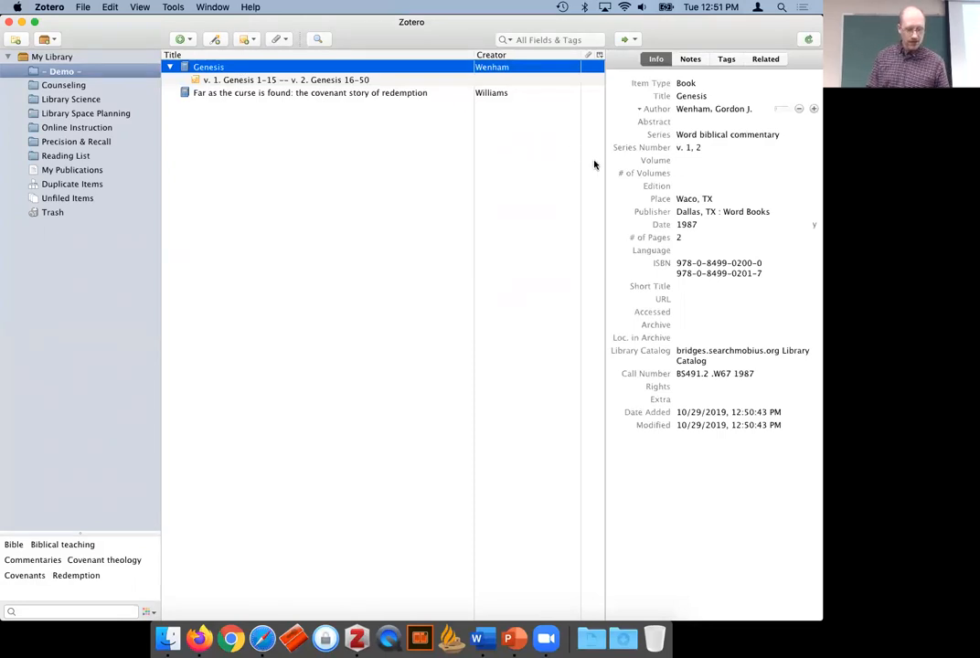
left_click(708, 147)
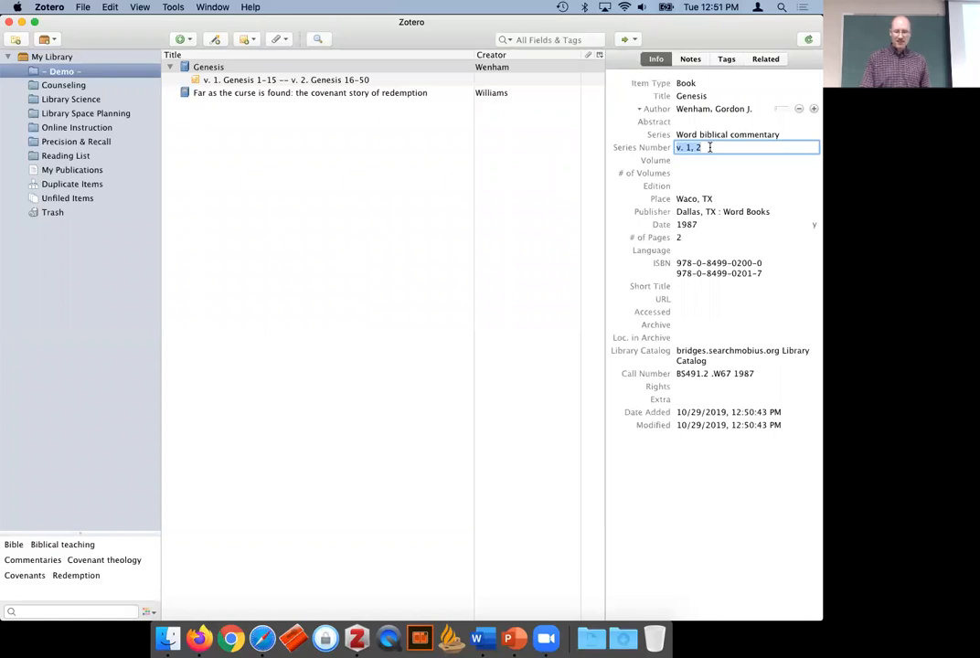
key("BackSpace")
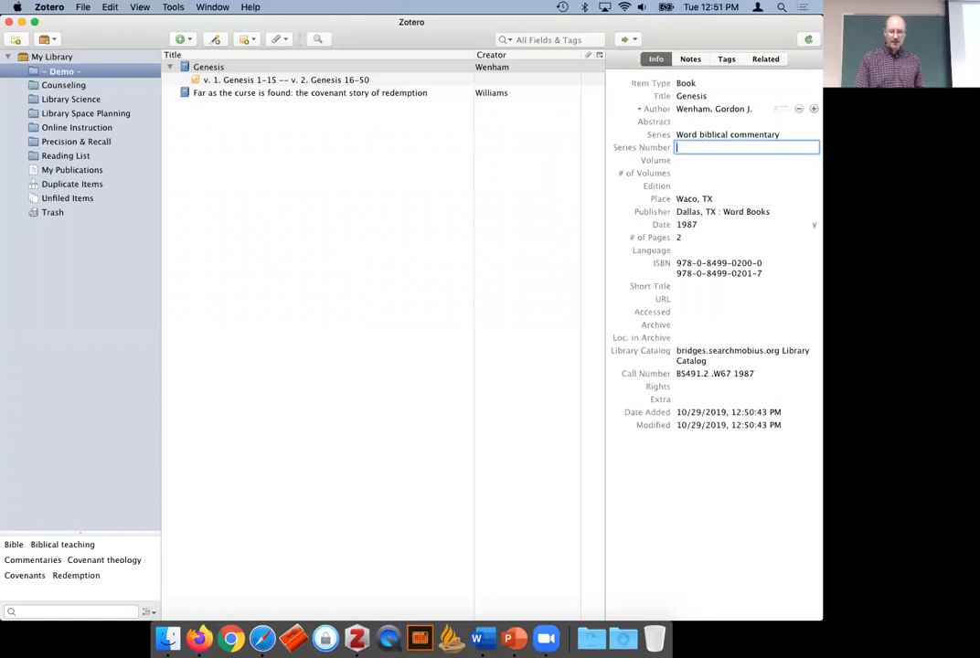
Remove the city from the Genesis item's publisher so that it reads "Word Books".
left_click(710, 211)
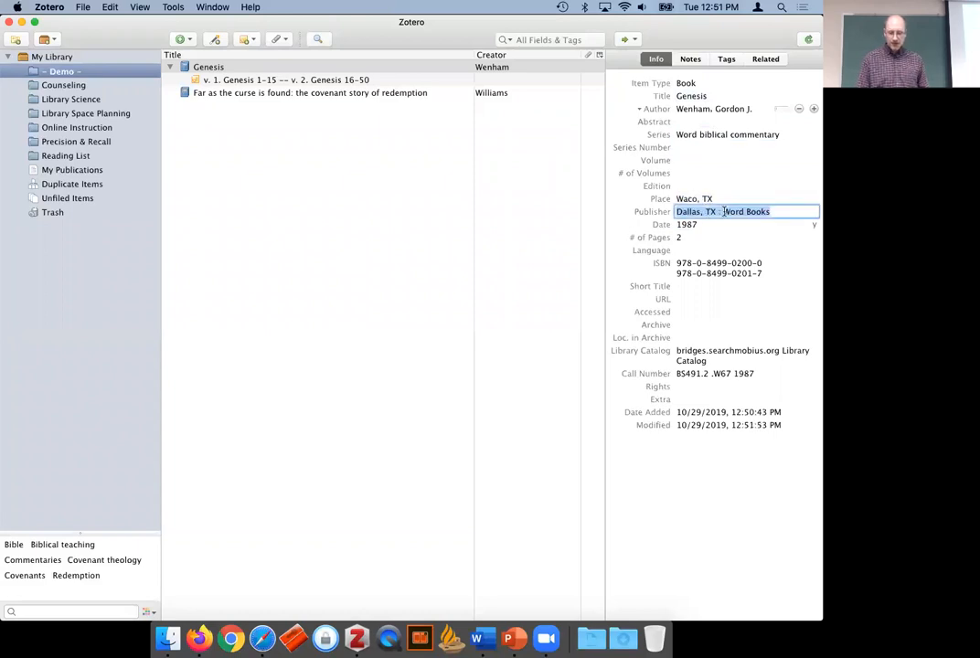
left_click(724, 211)
key("BackSpace")
key("BackSpace")
key("BackSpace")
key("BackSpace")
key("BackSpace")
key("BackSpace")
key("BackSpace")
key("BackSpace")
key("BackSpace")
key("BackSpace")
key("BackSpace")
key("BackSpace")
key("BackSpace")
key("Return")
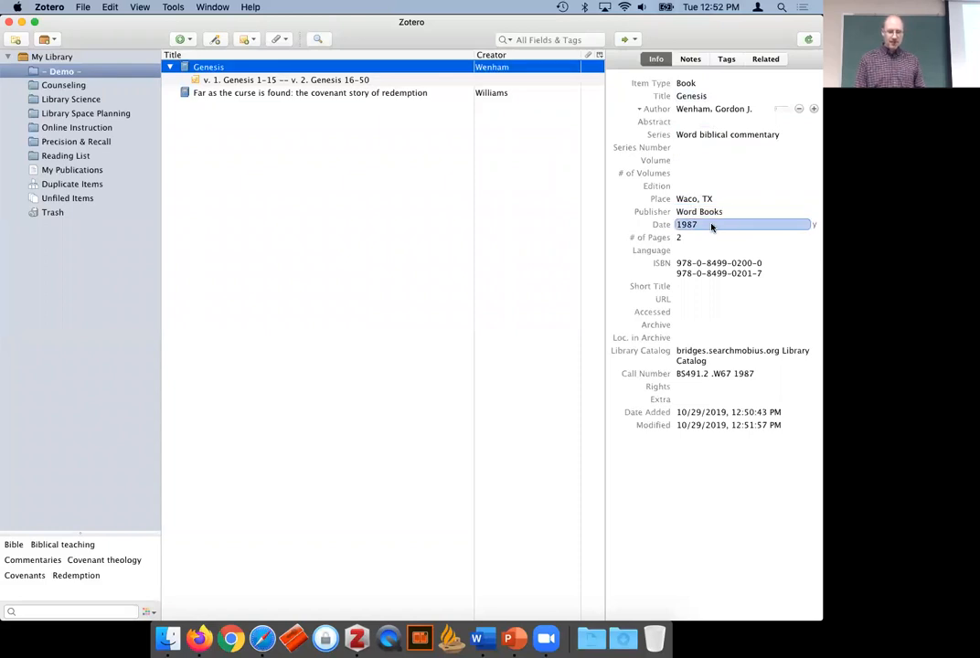
Clear the Genesis item's number of pages and set its number of volumes to 2.
left_click(681, 241)
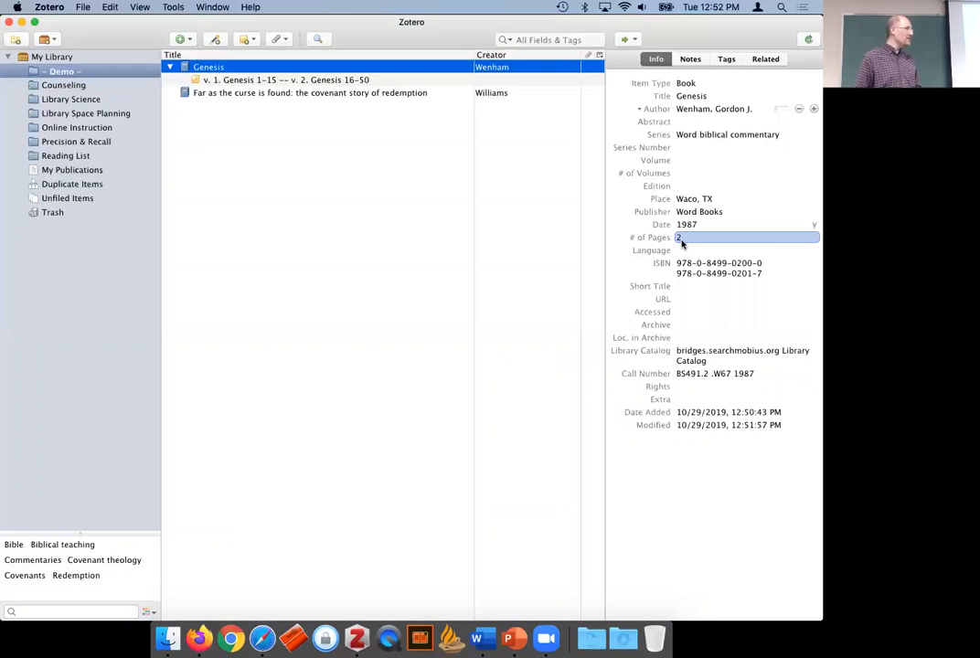
key("BackSpace")
left_click(732, 173)
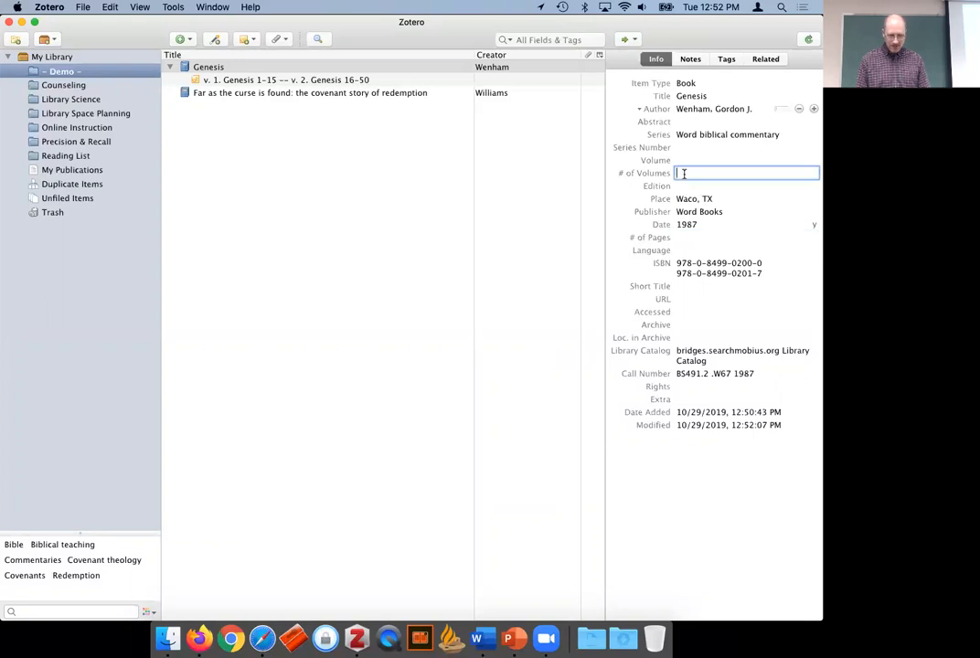
type("2")
key("Return")
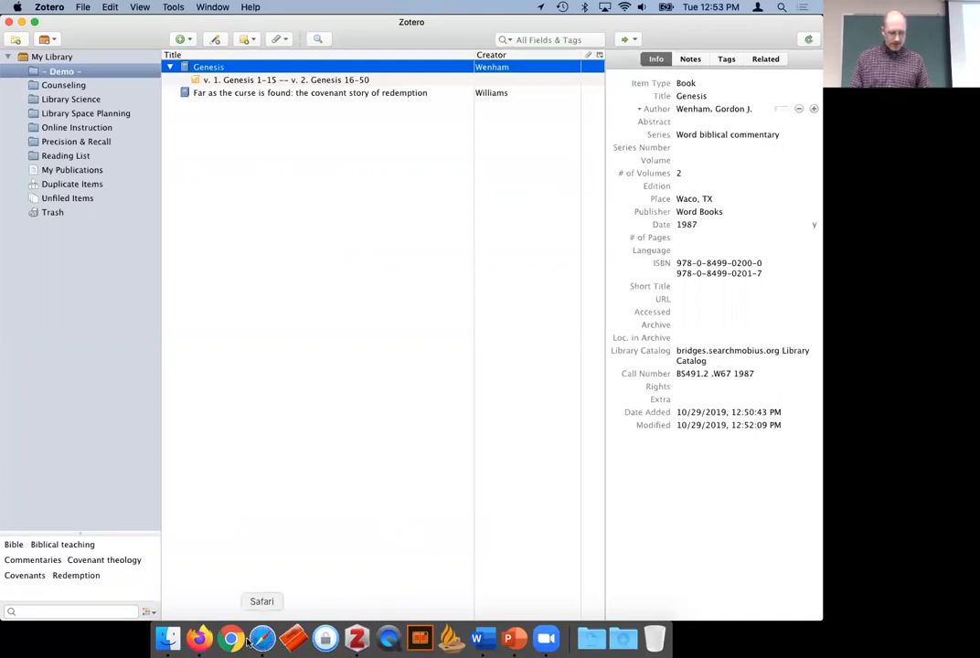
Switch to Firefox and open the Atla Religion Database with AtlaSerials PLUS from the library site's Religion & Theology databases.
left_click(202, 638)
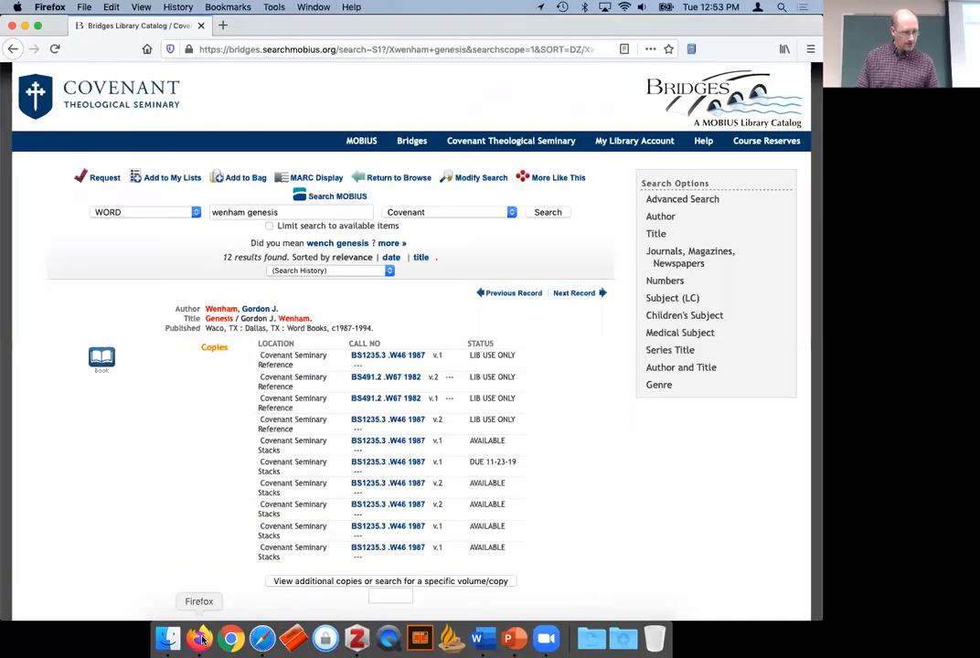
left_click(148, 50)
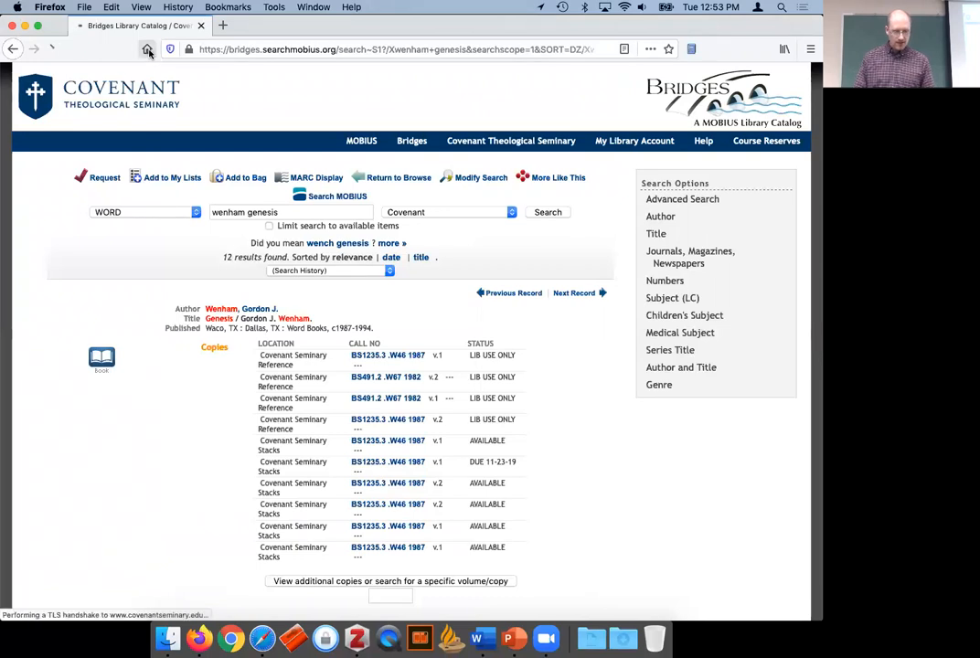
scroll(401, 307, "down", 10)
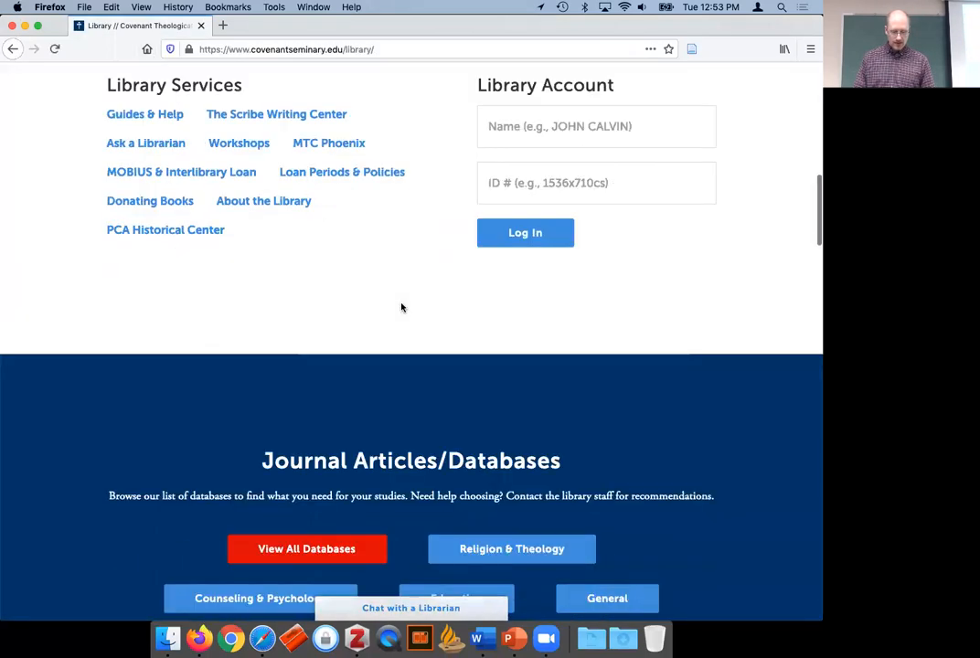
scroll(401, 307, "down", 3)
left_click(499, 388)
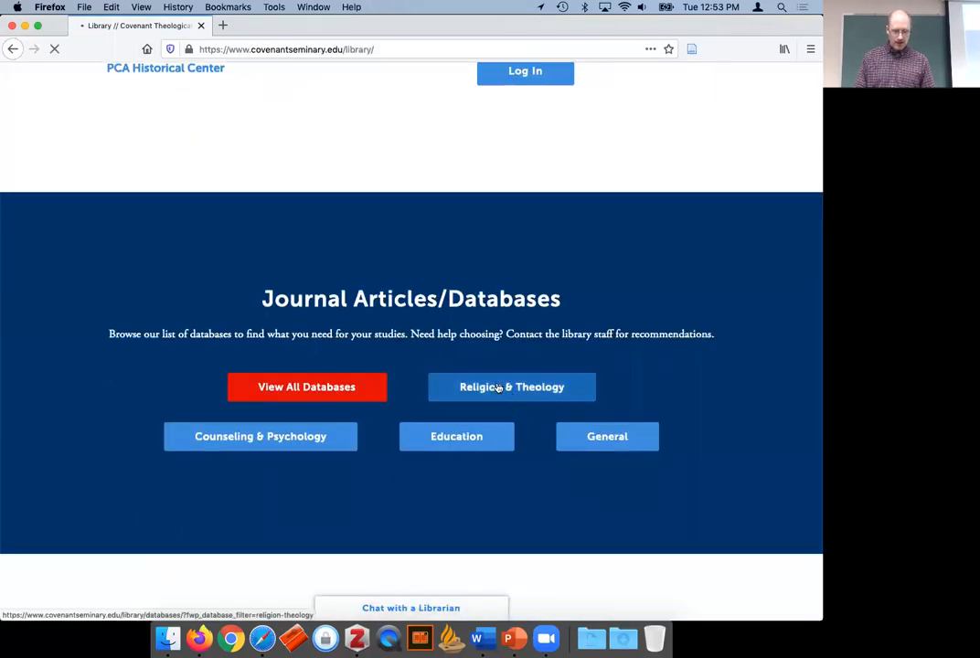
scroll(298, 361, "down", 6)
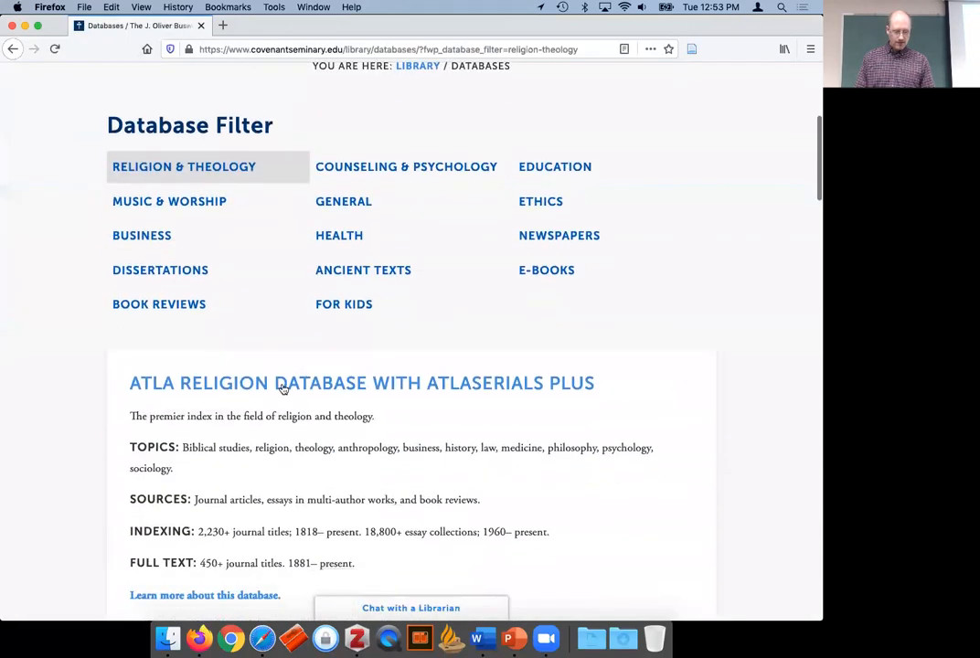
left_click(283, 389)
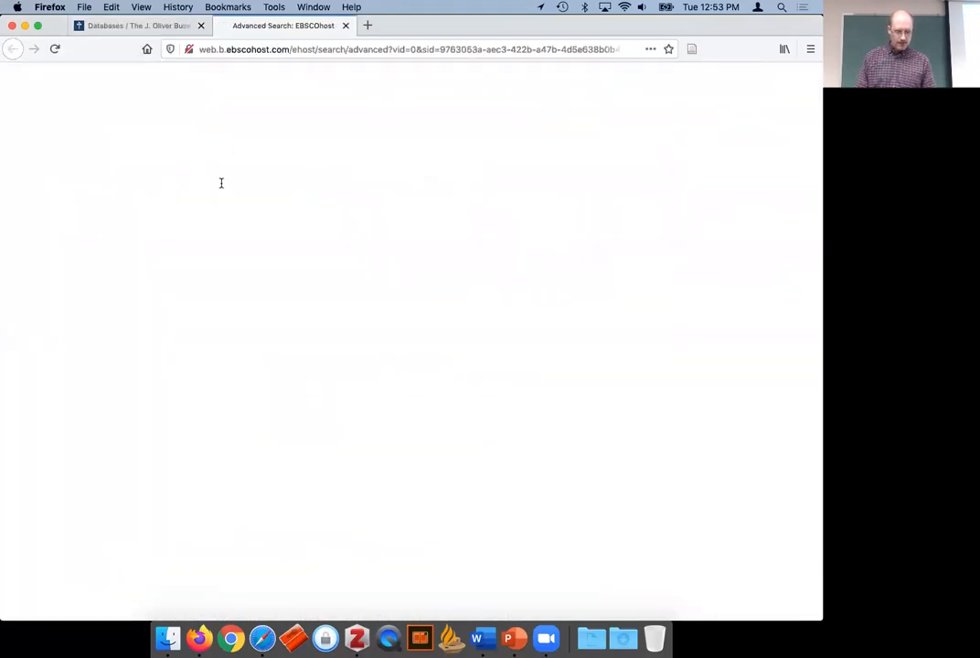
Search the Atla database for "ephesians 5:18 collins".
left_click(187, 134)
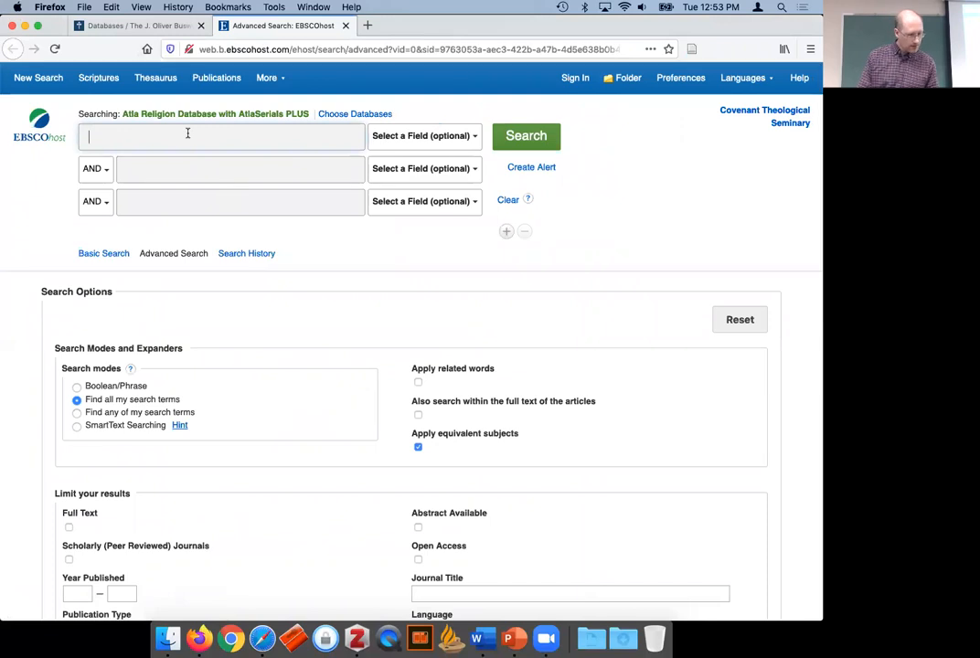
type("ephesians 5:")
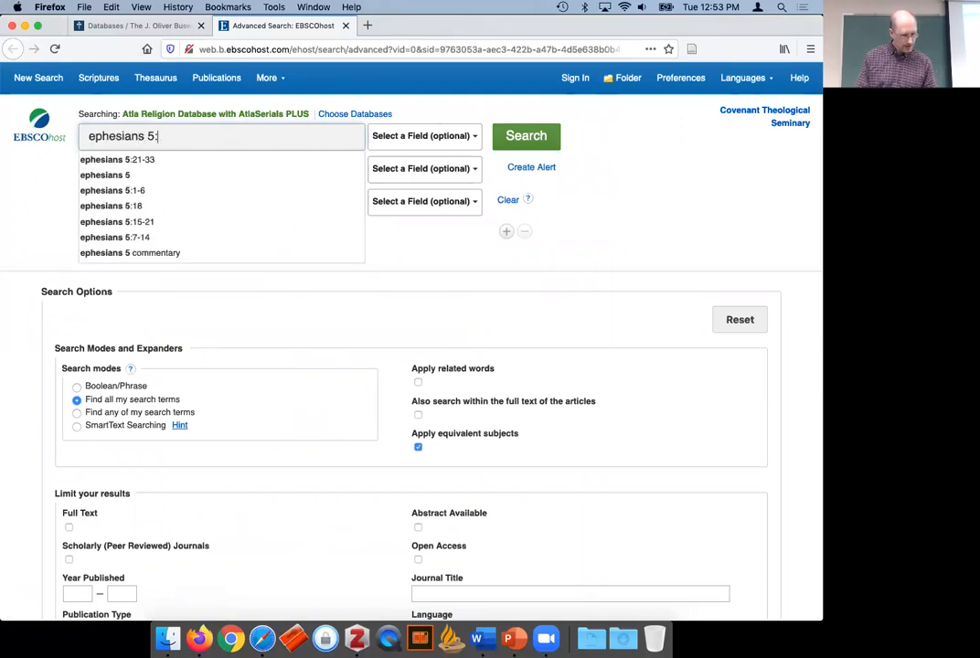
type("18 collins")
key("Return")
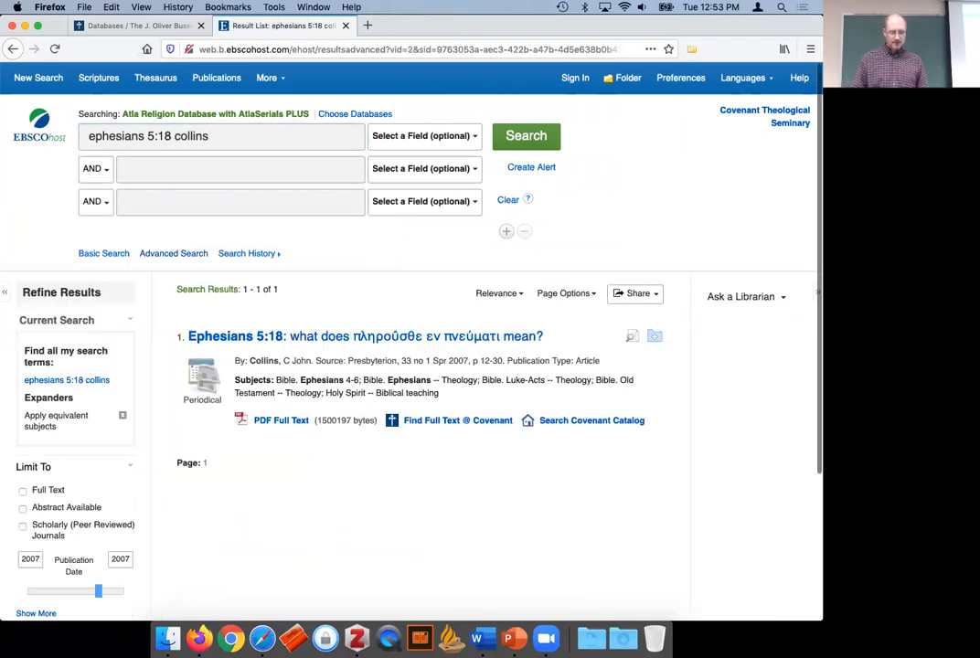
Open the detailed record of the 2007 Presbyterion article on Ephesians 5:18 and save it to Zotero's Demo collection.
left_click(307, 339)
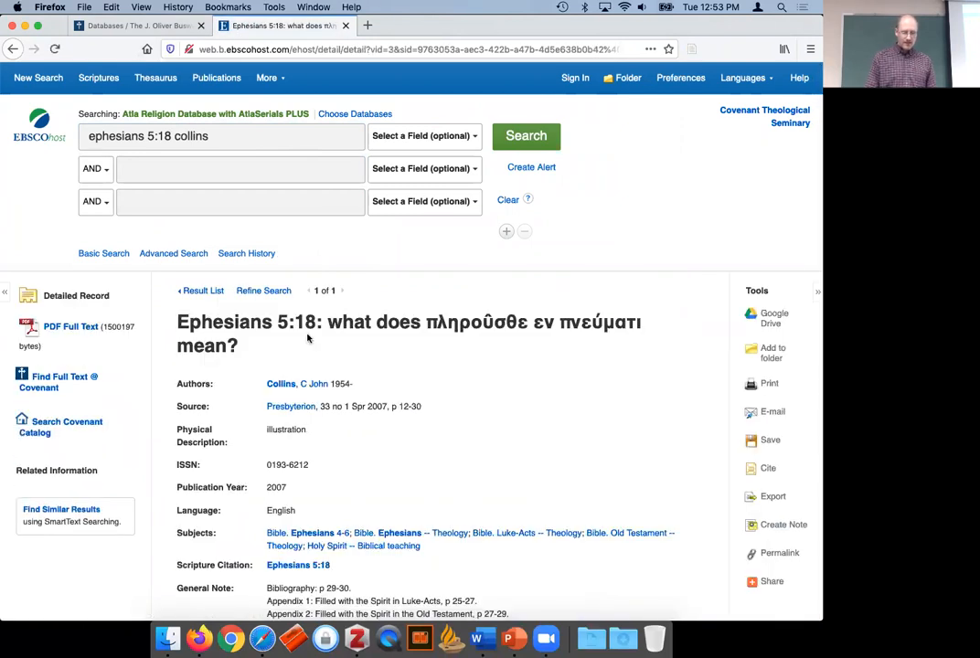
left_click_drag(428, 327, 549, 324)
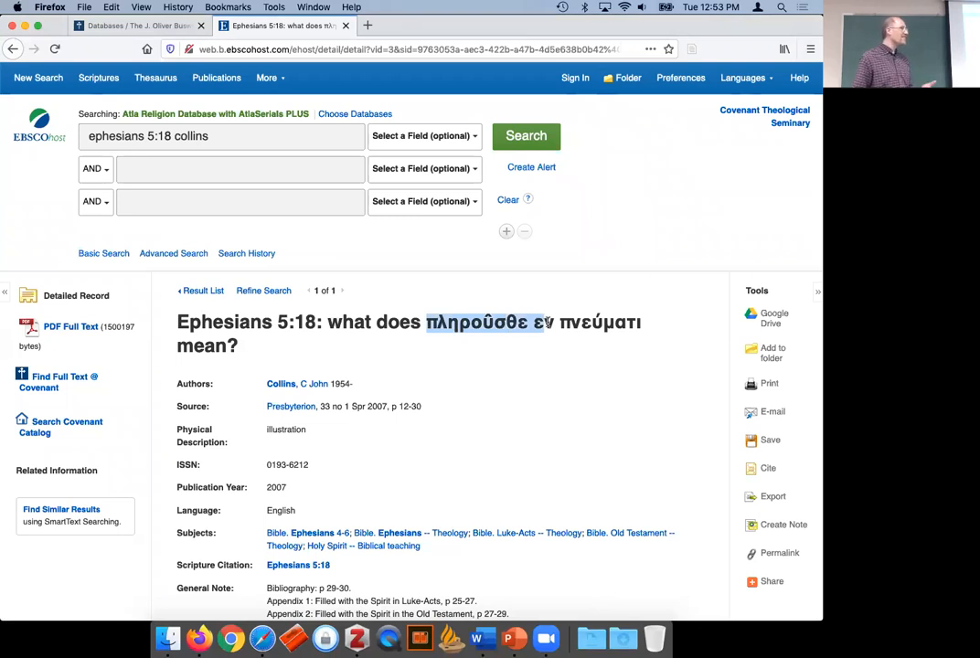
left_click(549, 325)
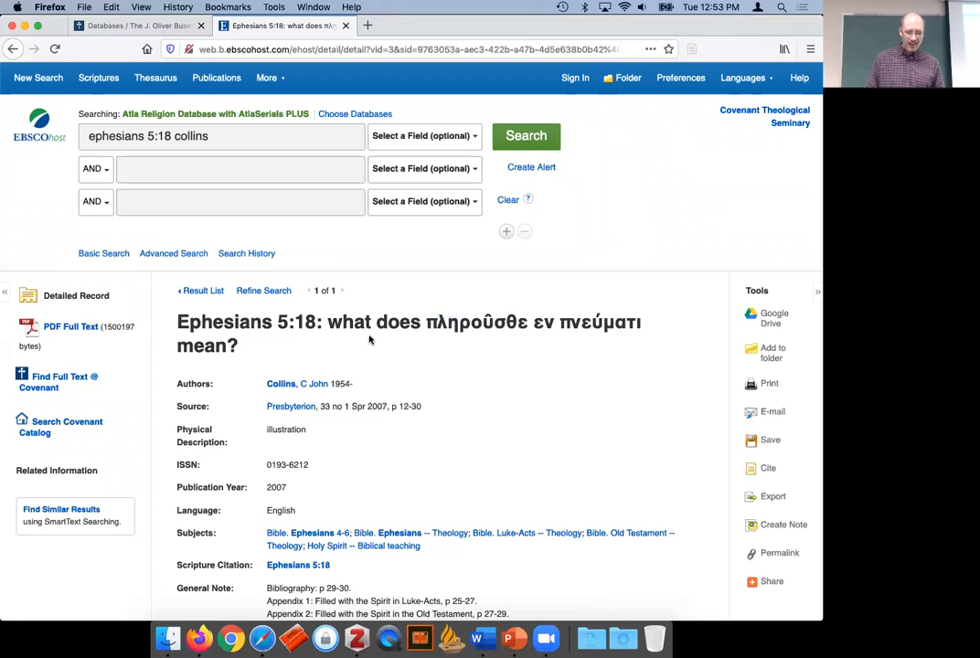
left_click(692, 50)
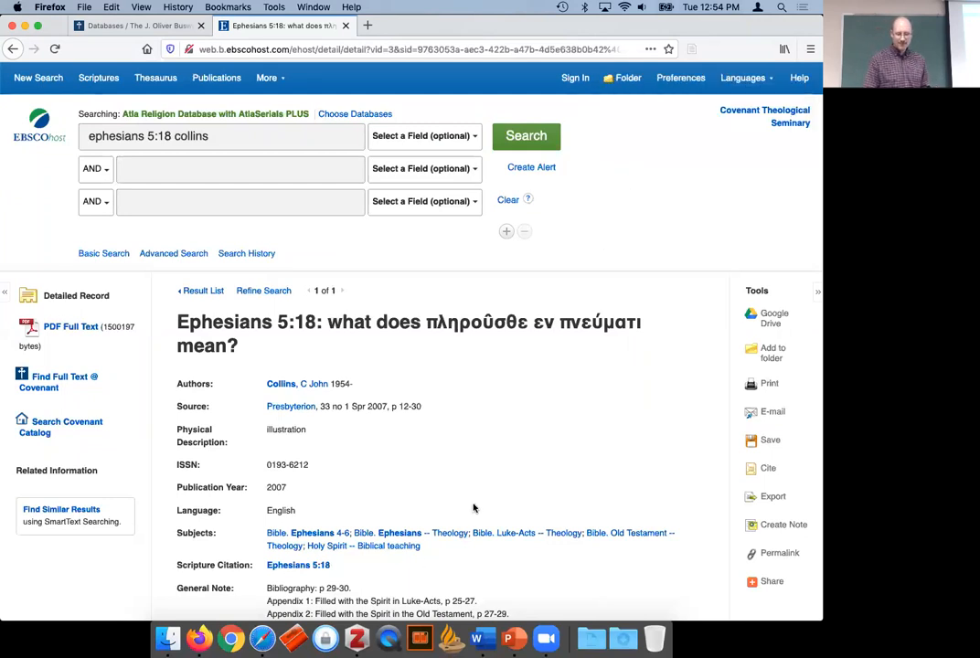
Switch to Zotero and examine the Ephesians 5:18 article's attached EBSCO Full Text PDF and item details.
left_click(355, 639)
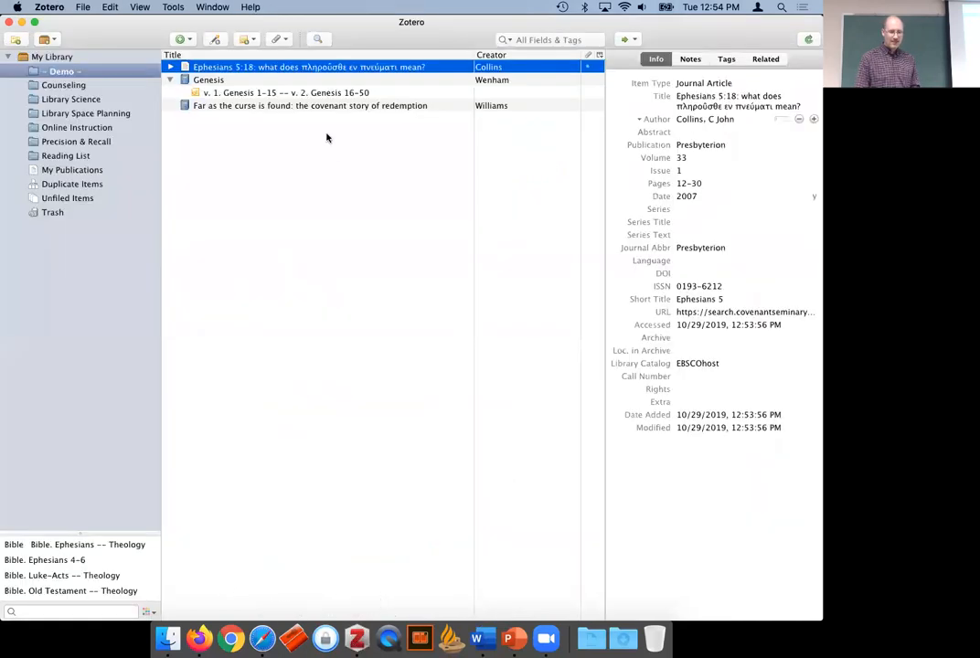
left_click(169, 80)
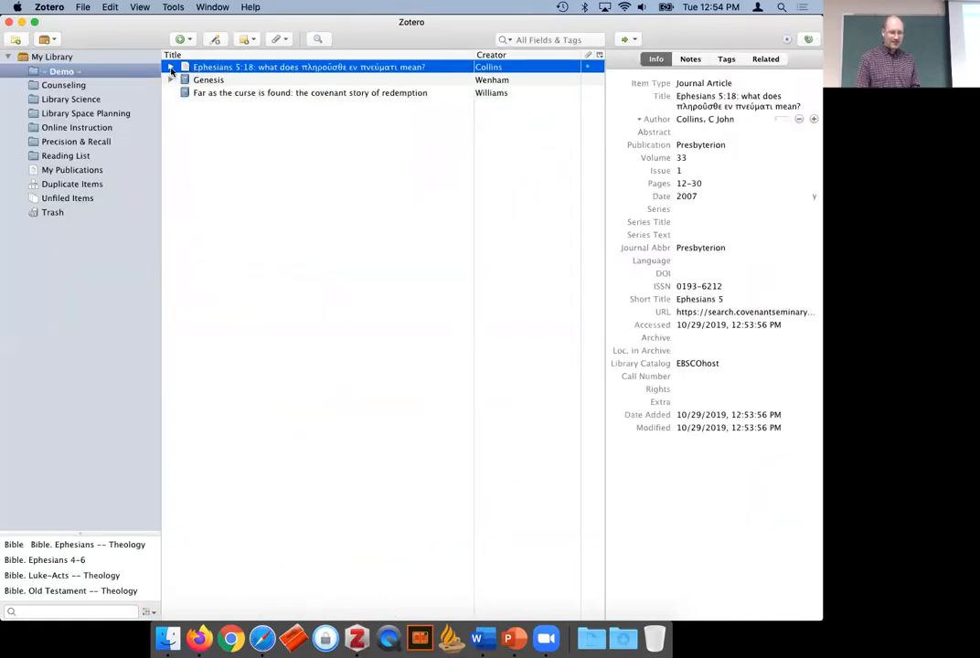
left_click(169, 67)
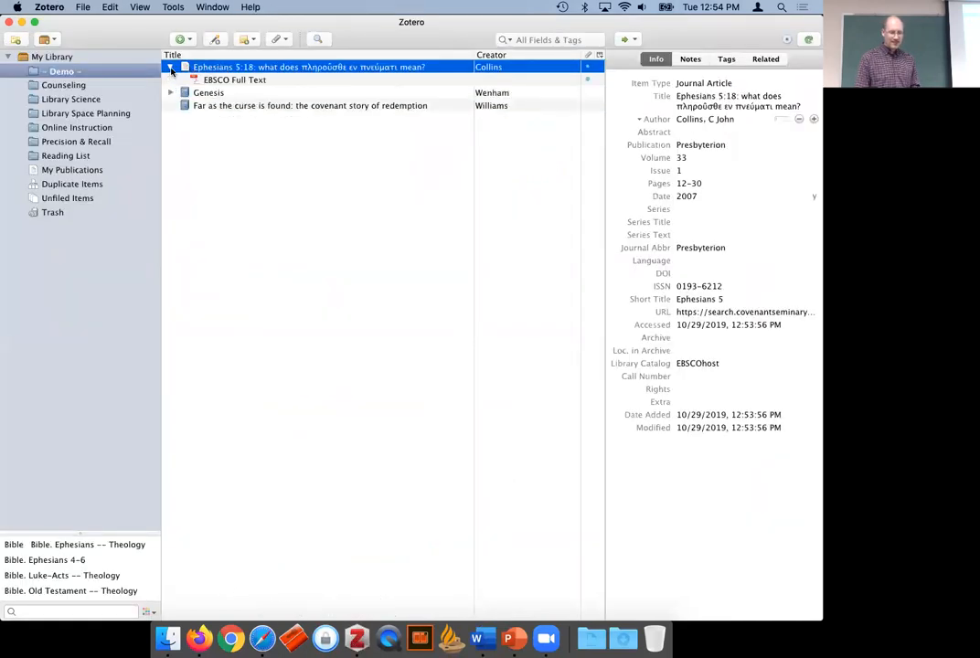
left_click(241, 81)
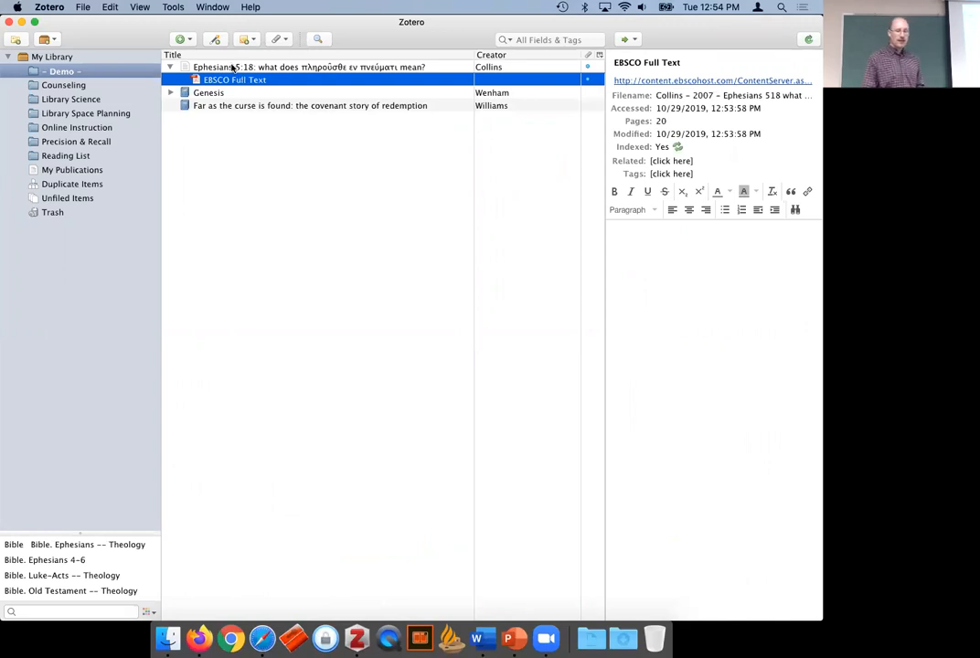
left_click(229, 67)
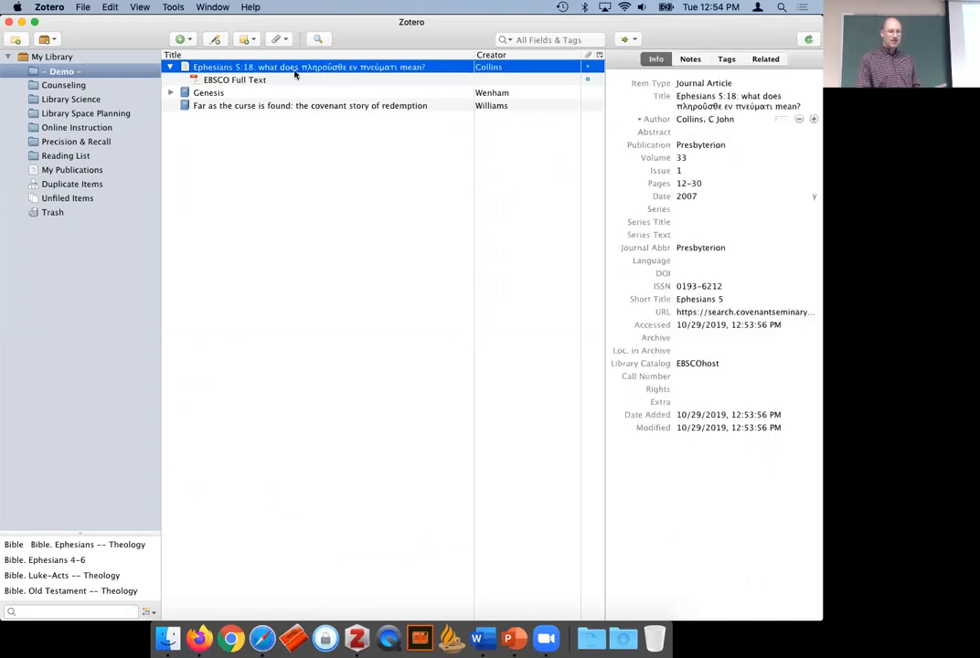
left_click(545, 39)
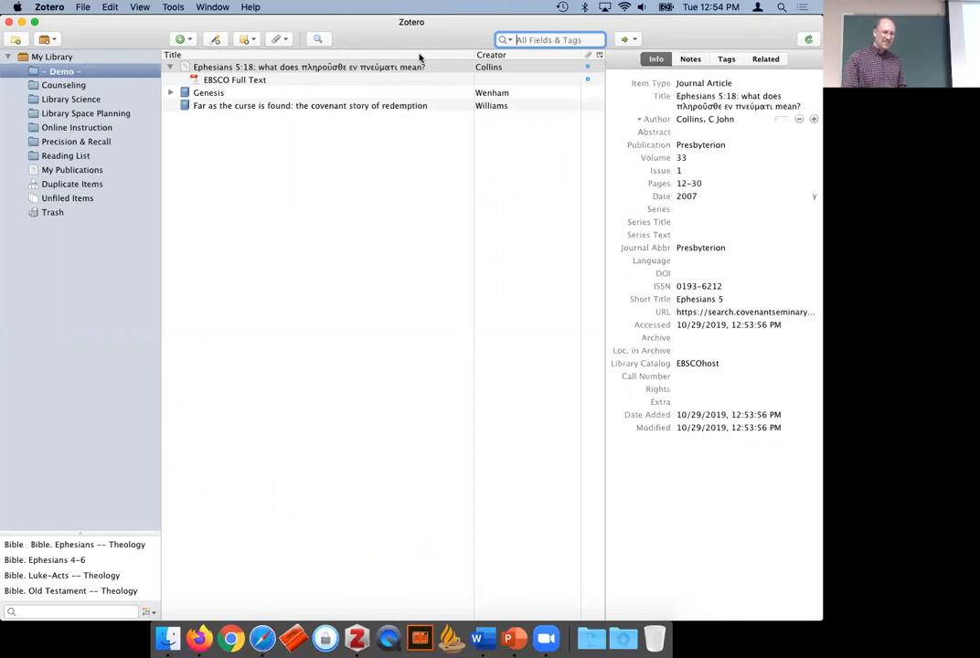
left_click(326, 80)
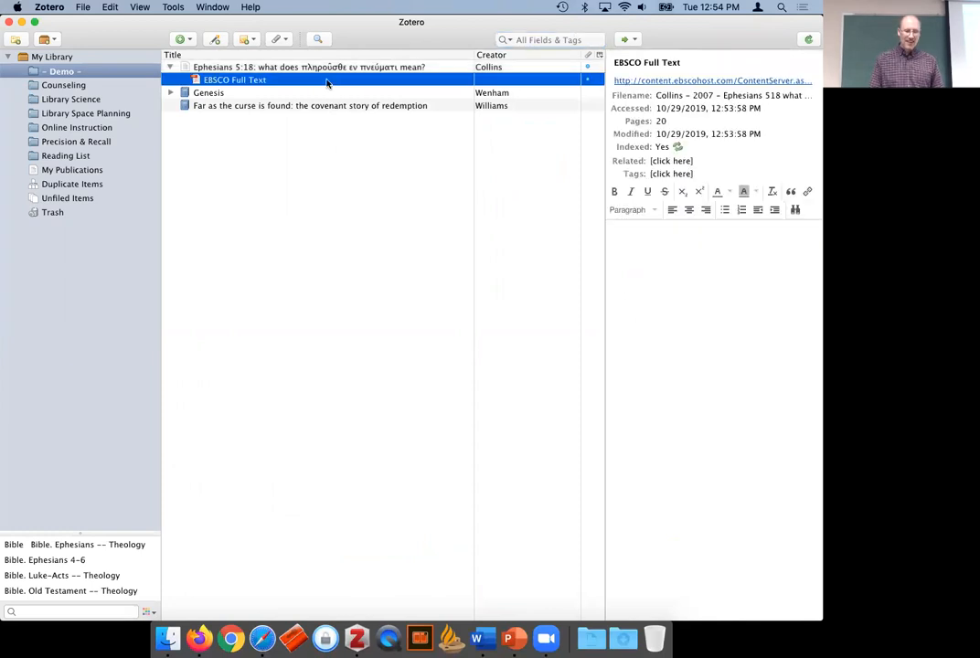
left_click(169, 67)
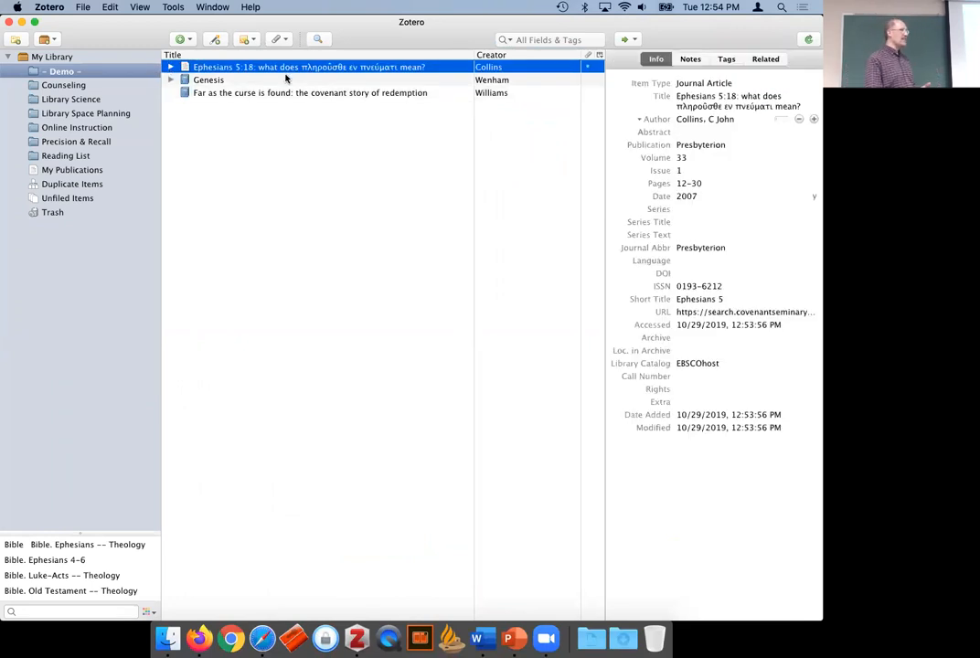
left_click(567, 40)
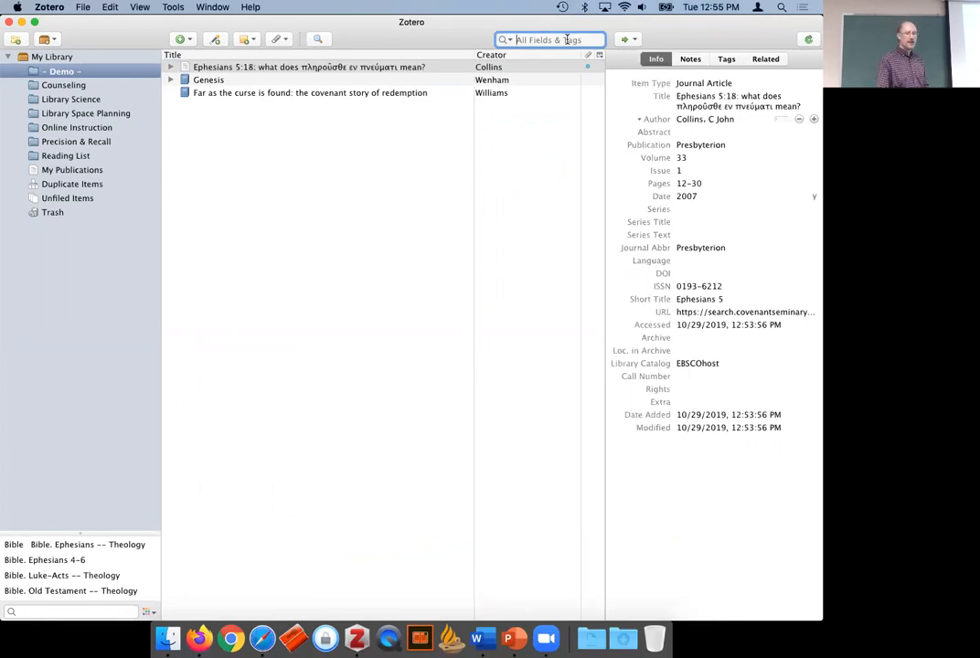
Open the EBSCO Full Text PDF attached to the Ephesians 5:18 article and glance through its first page.
left_click(171, 68)
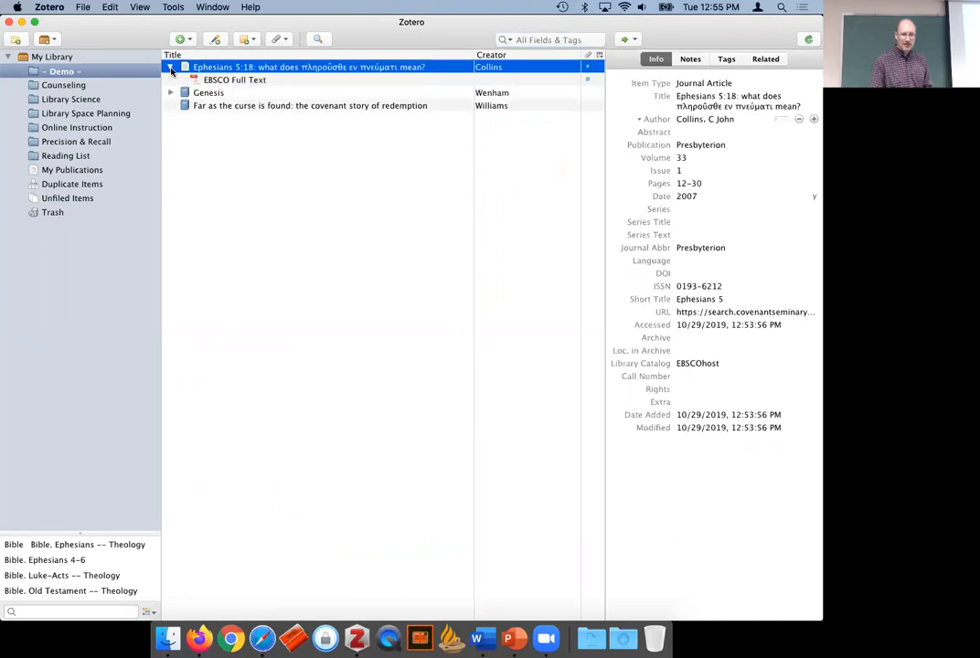
left_click(222, 81)
double_click(222, 82)
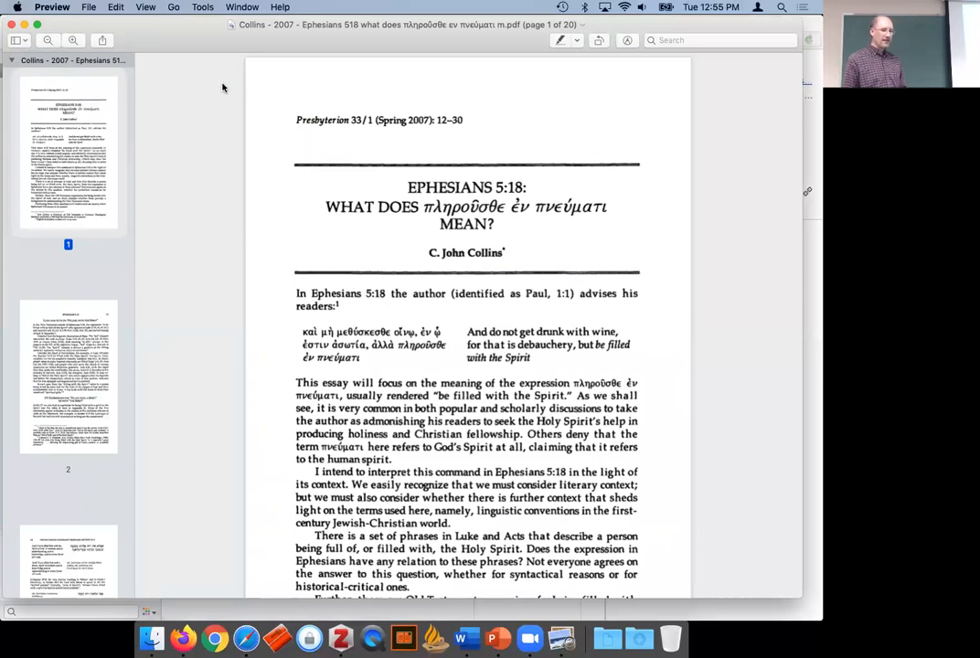
scroll(219, 193, "down", 2)
scroll(219, 194, "up", 3)
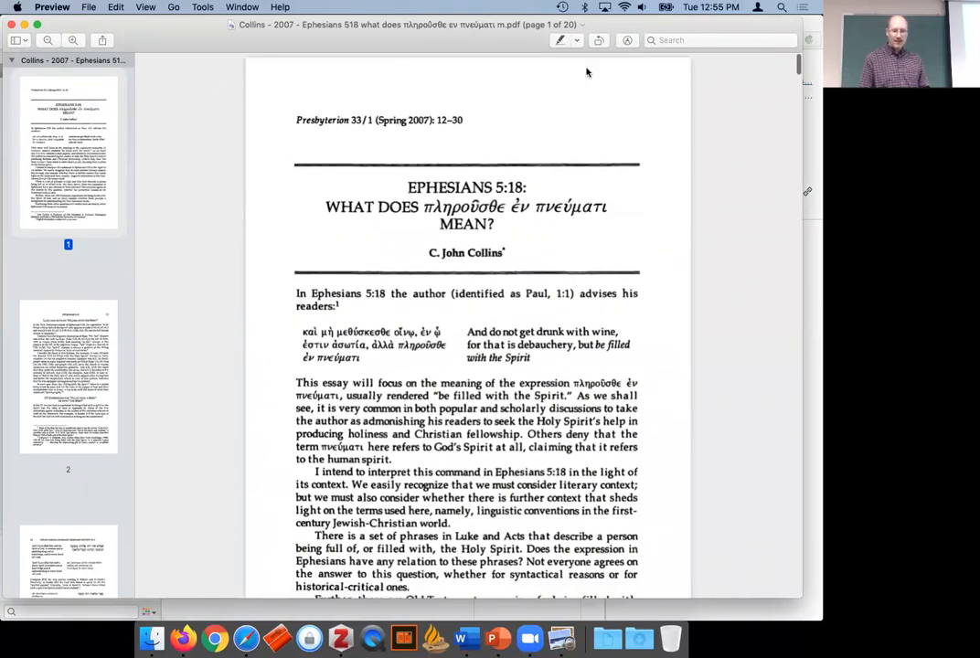
Turn on yellow highlighting and the markup tools, and highlight the essay's purpose paragraph from "will focus" through "Christian fellowship".
left_click(563, 43)
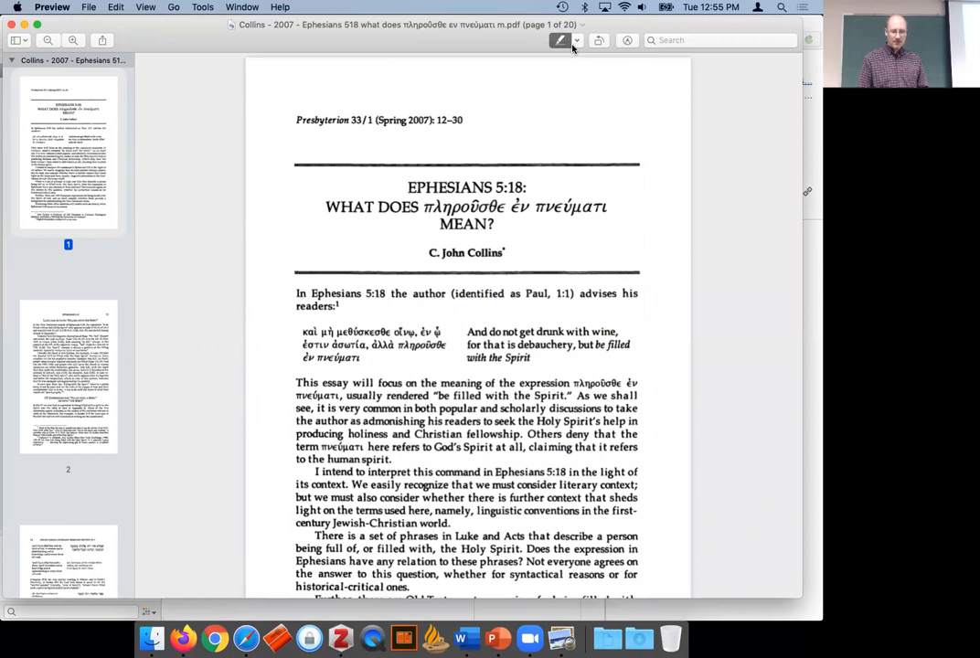
left_click(576, 40)
left_click(576, 39)
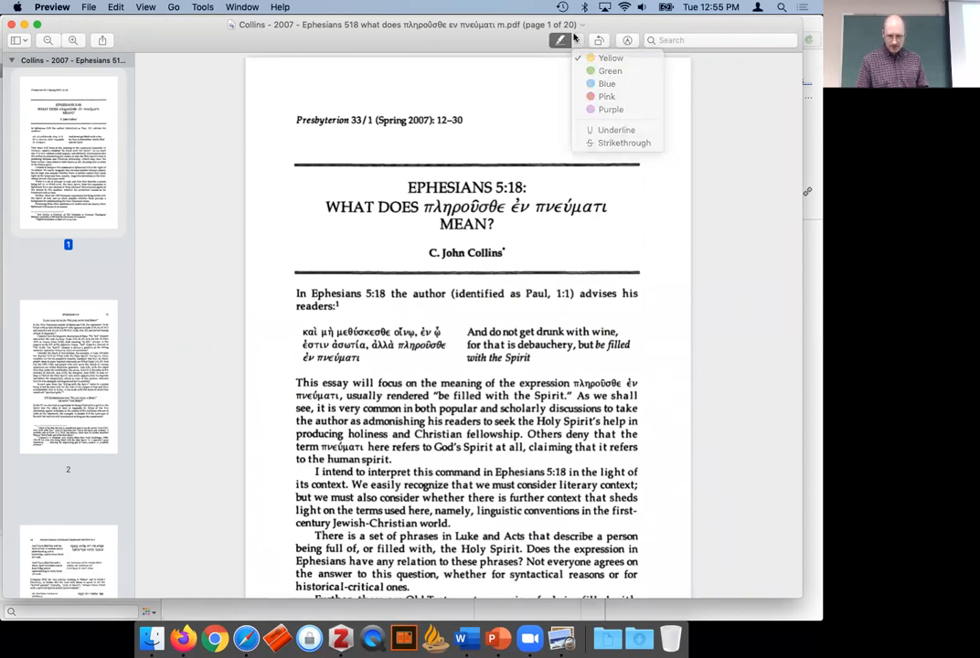
left_click(633, 40)
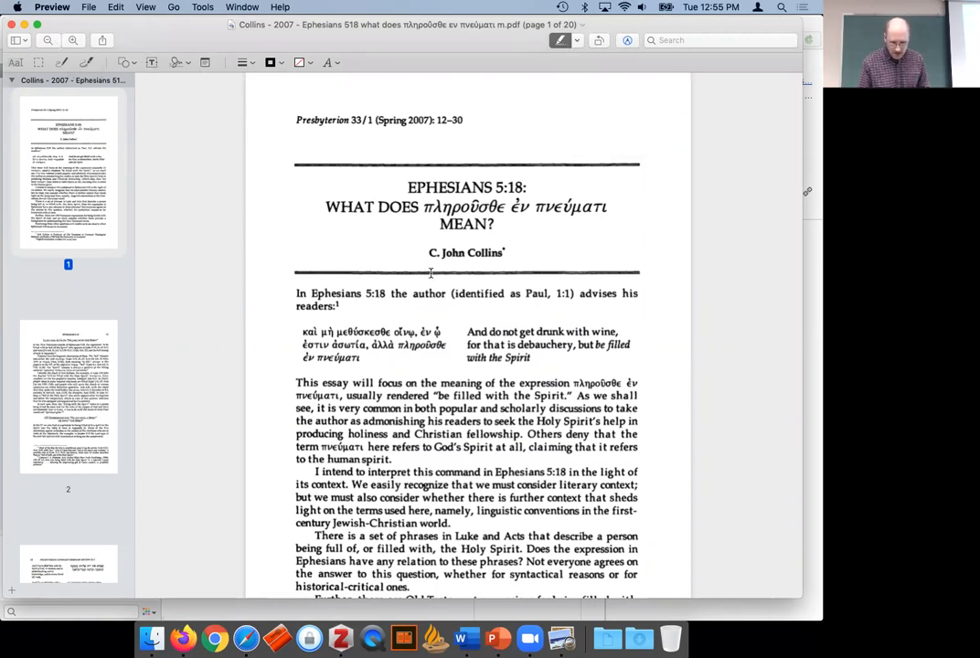
left_click_drag(340, 384, 519, 434)
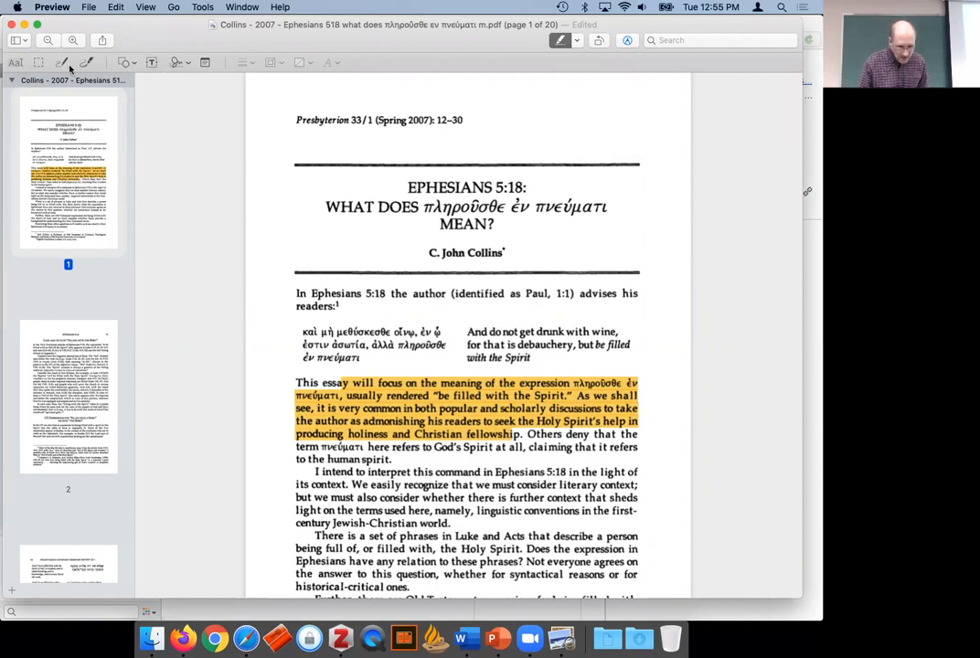
Add a sticky note reading "Collins is totally wrong about this!" in the margin beside the highlighted passage and close the PDF.
left_click(205, 64)
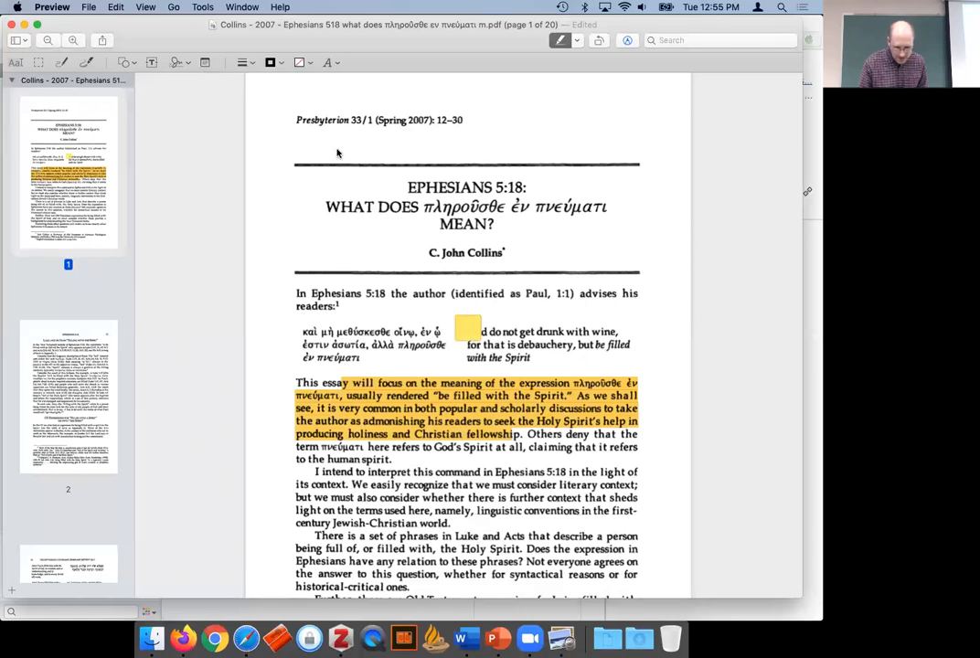
left_click_drag(468, 329, 657, 344)
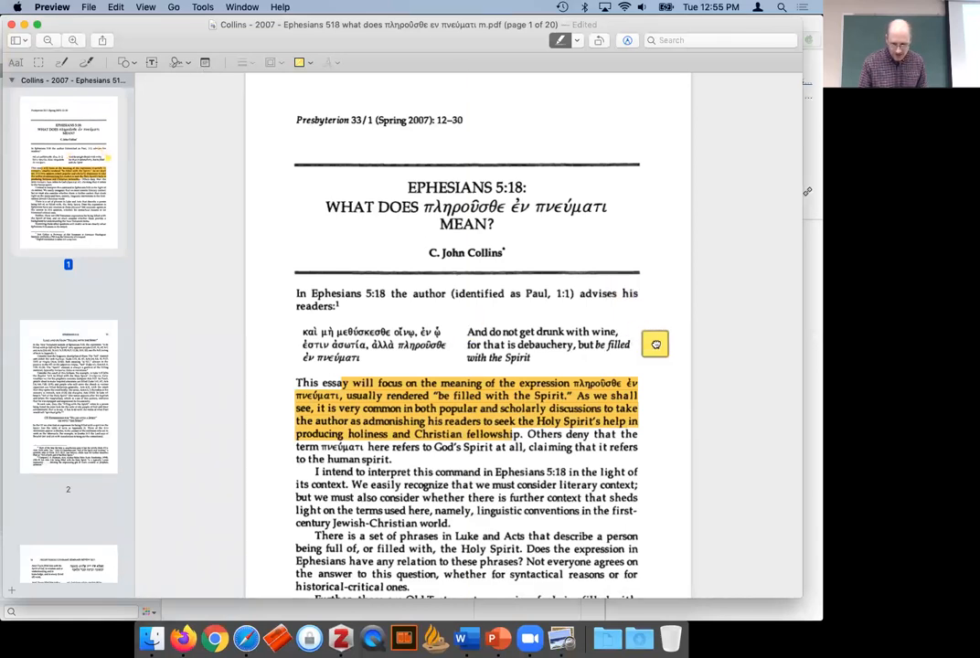
left_click(659, 346)
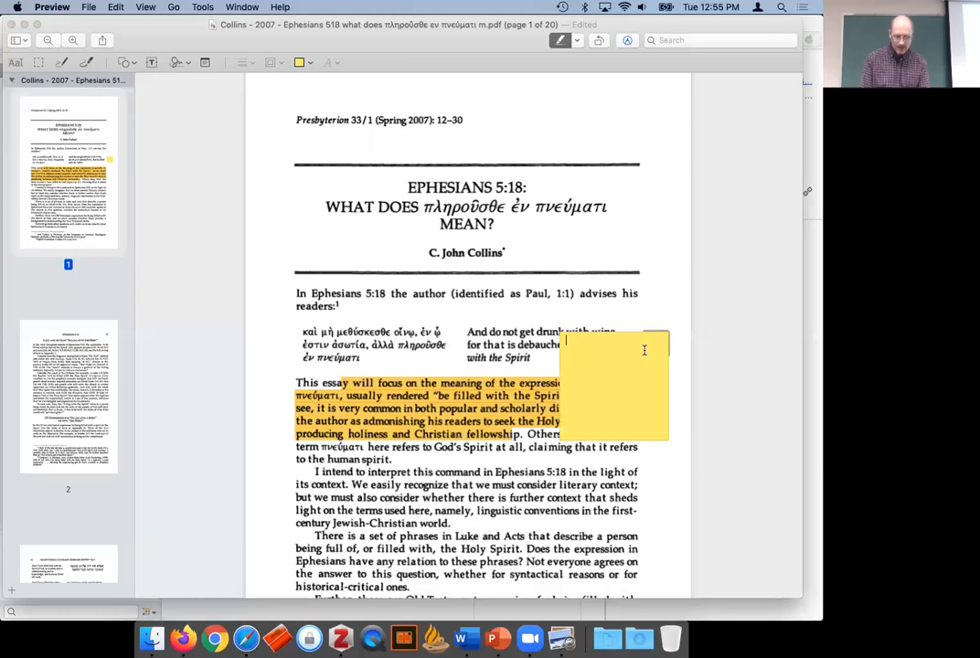
type("Collins is")
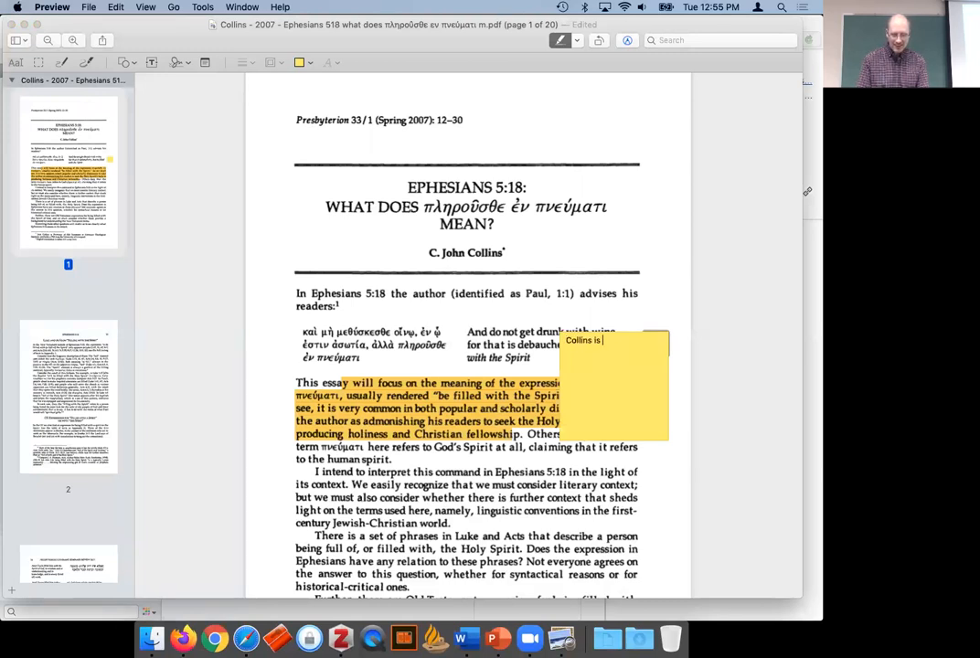
type(" totally w")
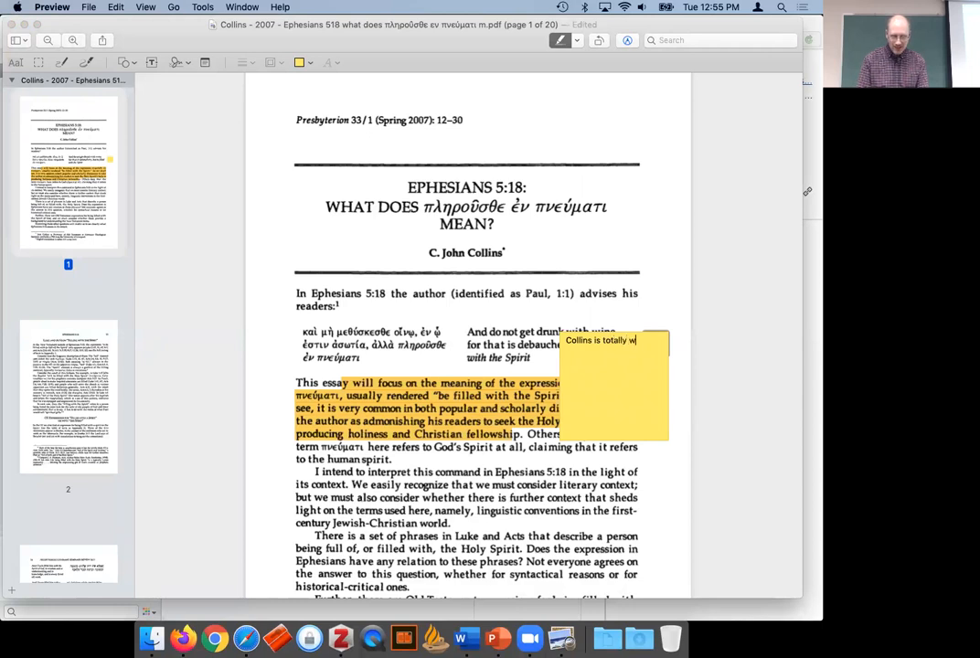
type("rong about this!")
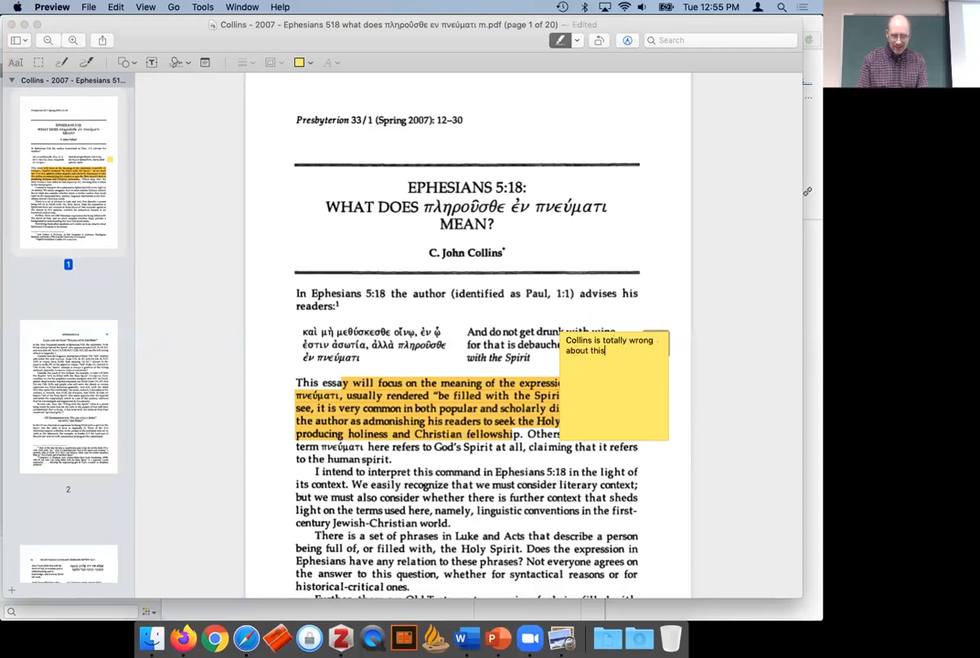
left_click(499, 331)
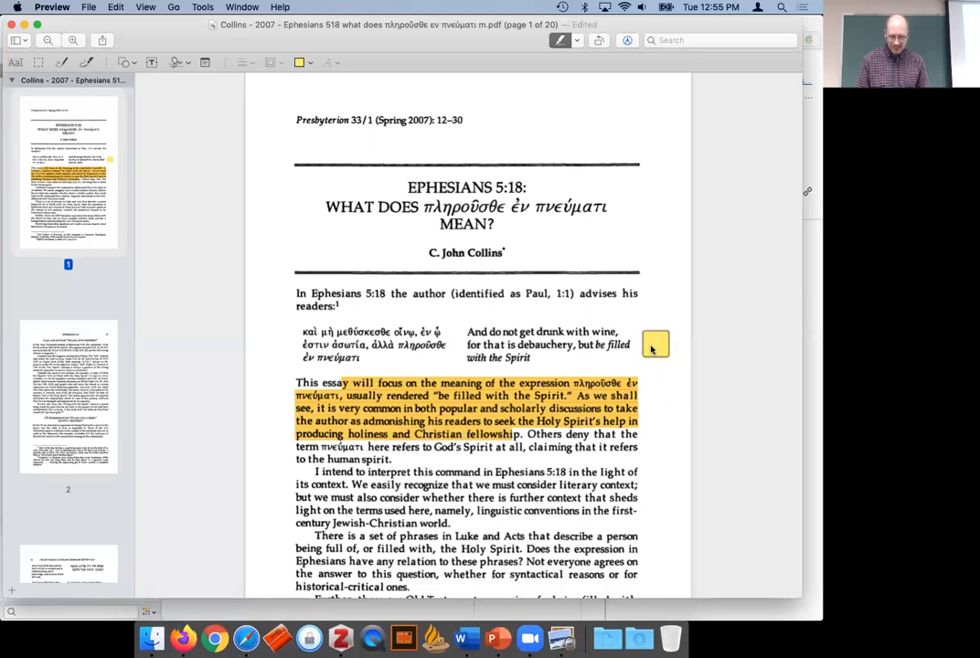
left_click(653, 404)
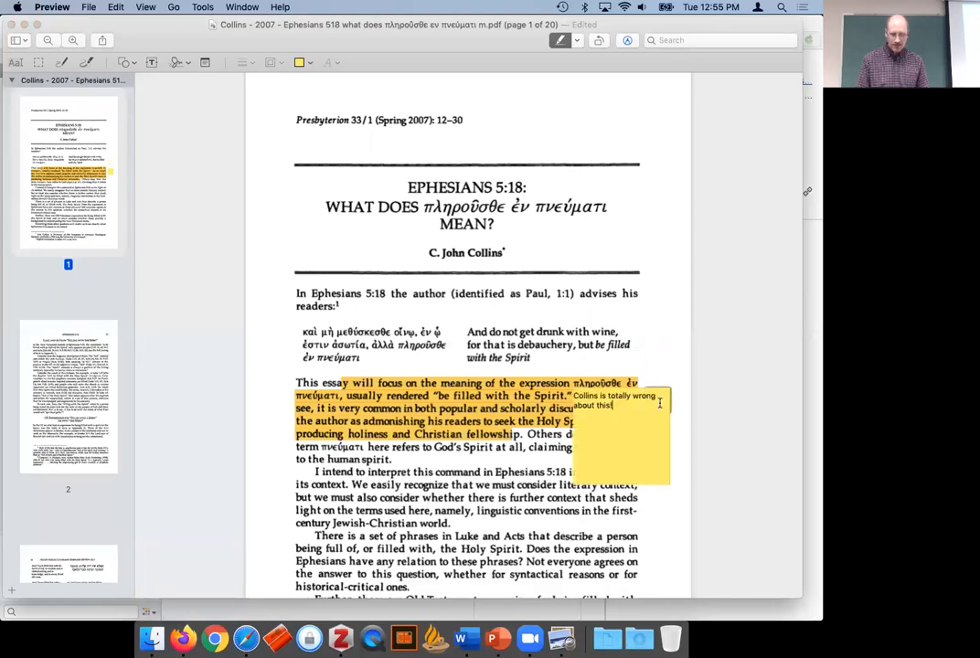
left_click(679, 403)
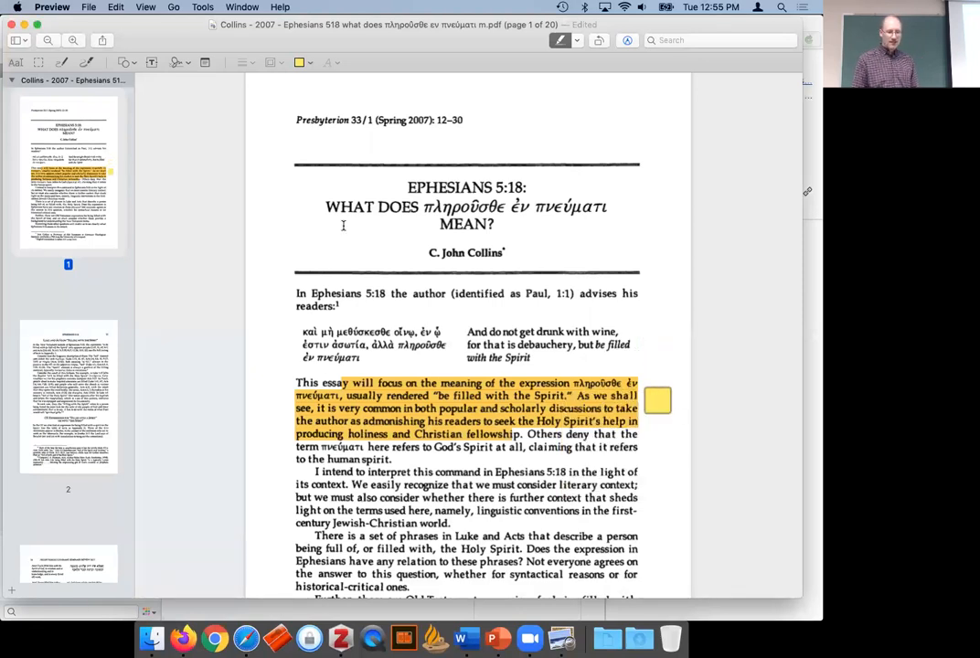
left_click(11, 28)
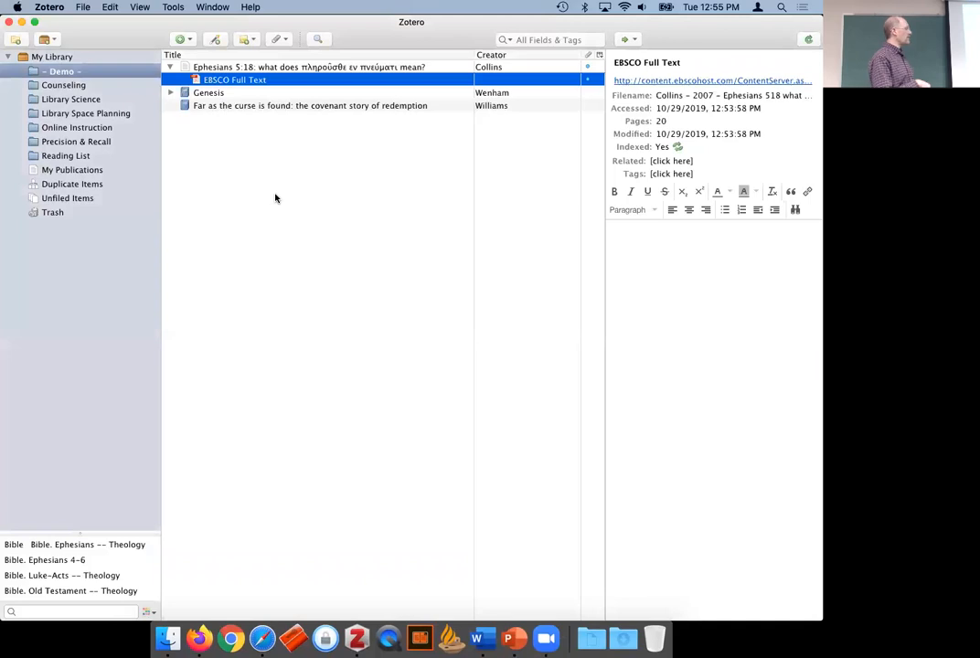
Reopen the EBSCO Full Text attachment to check its highlight and note, then close it and collapse the article.
double_click(238, 78)
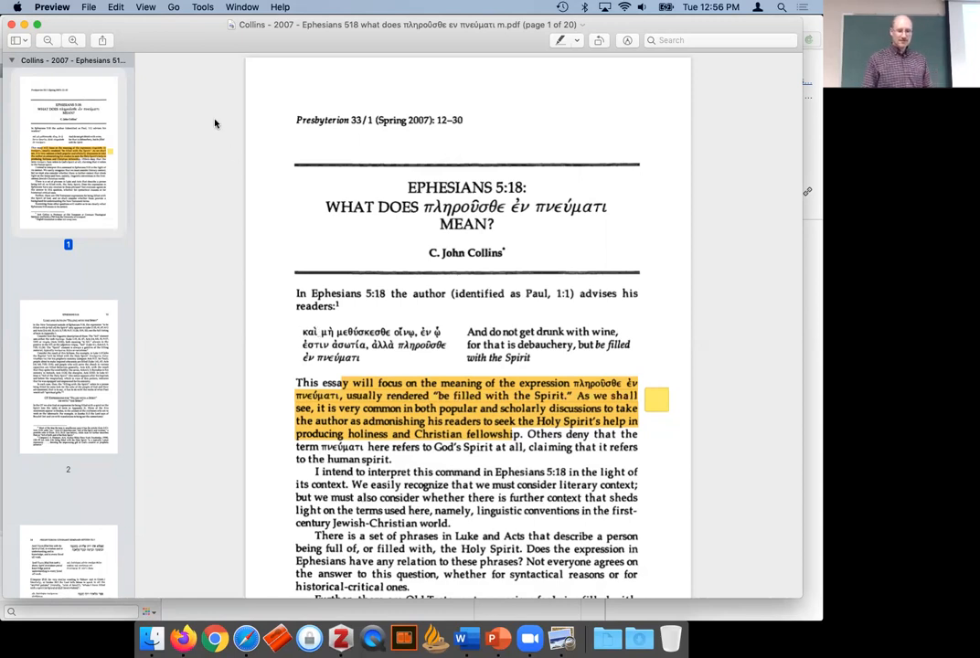
left_click(11, 26)
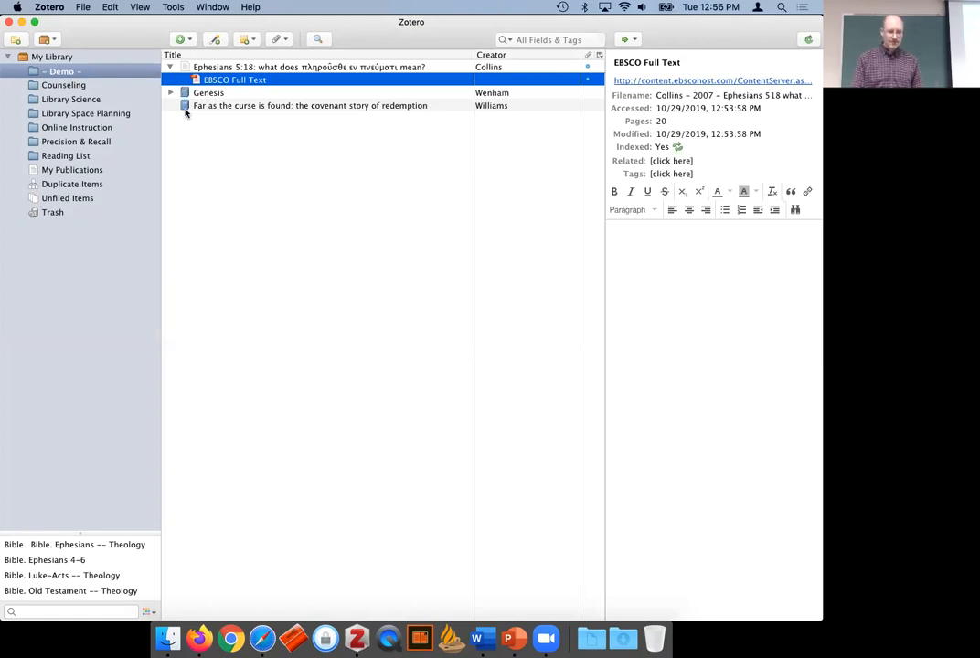
left_click(171, 67)
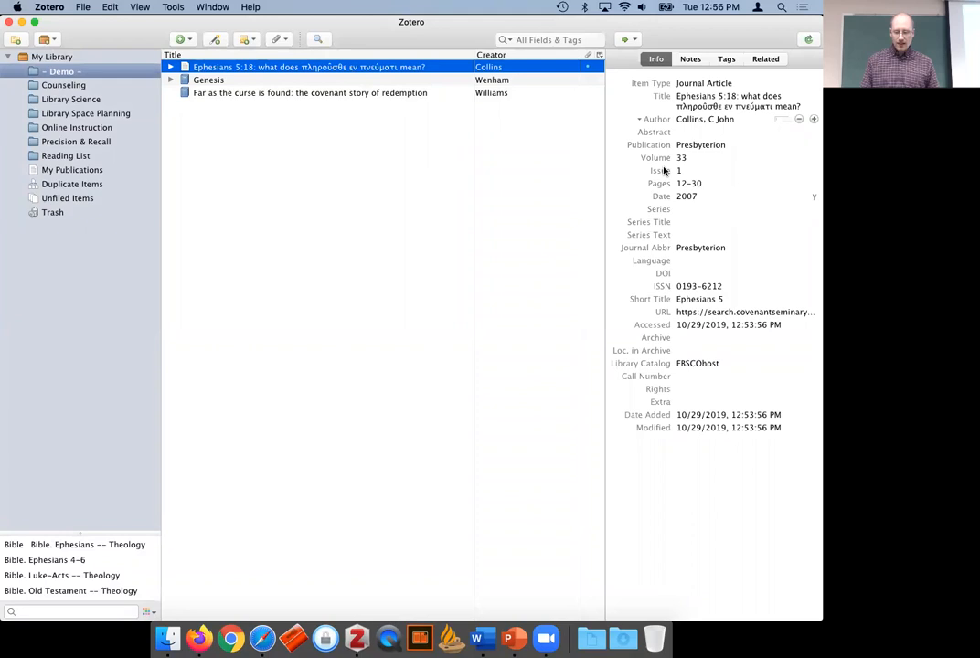
Add the missing period after the initial C in the author's first name in the Ephesians 5:18 article's details.
left_click(716, 124)
left_click(810, 158)
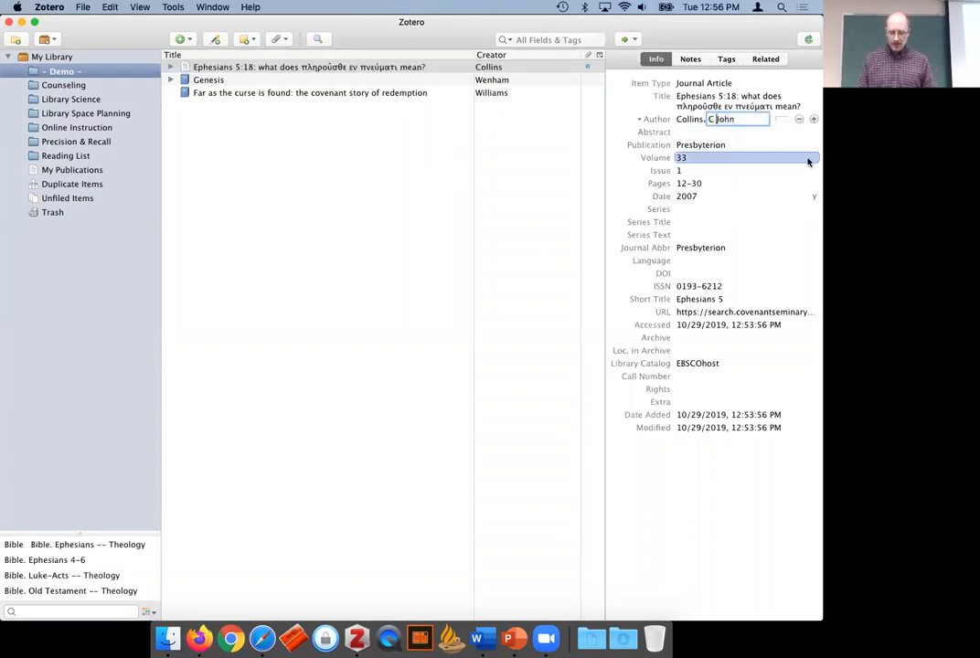
type(".")
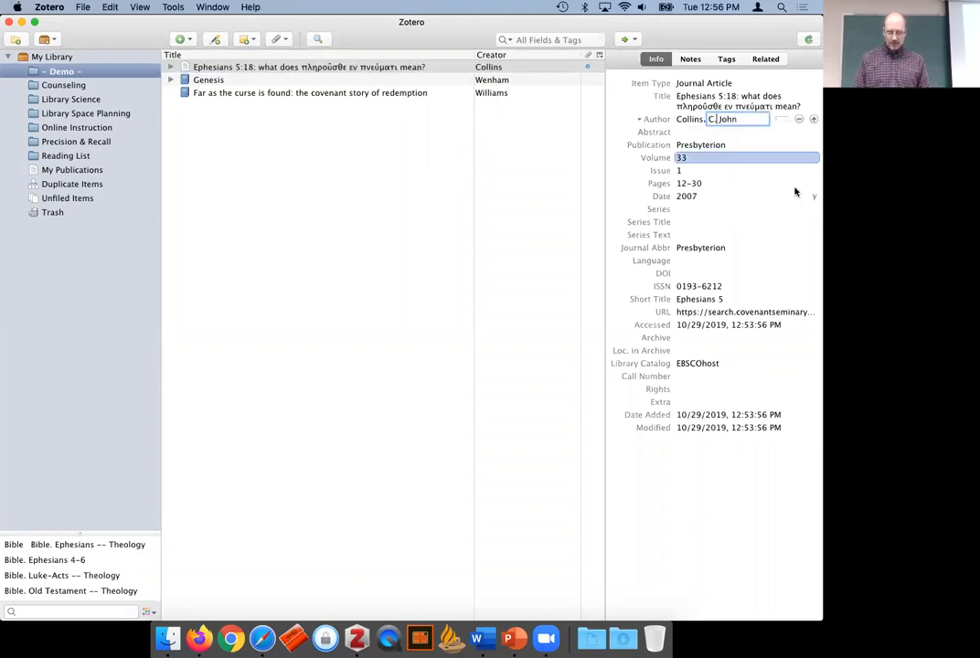
left_click(736, 133)
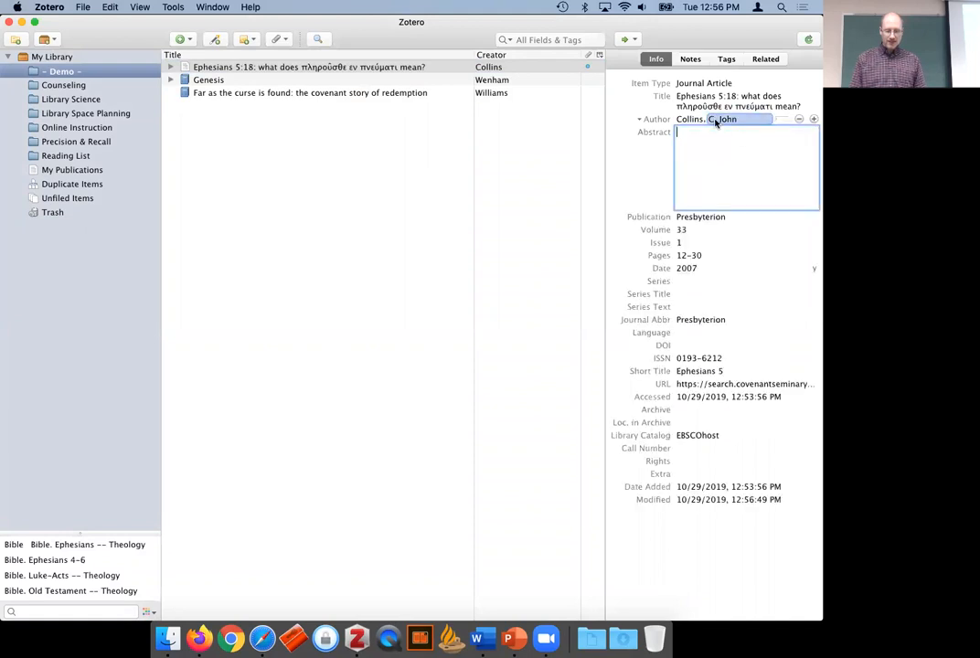
left_click(726, 255)
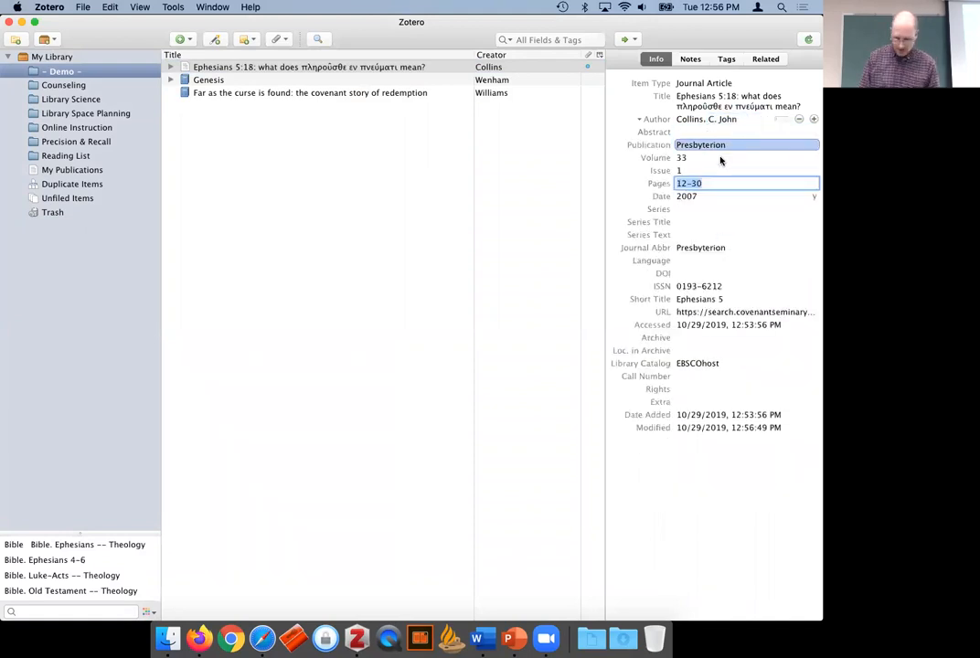
Correct the article's short title to "Ephesians 5:18".
left_click(741, 300)
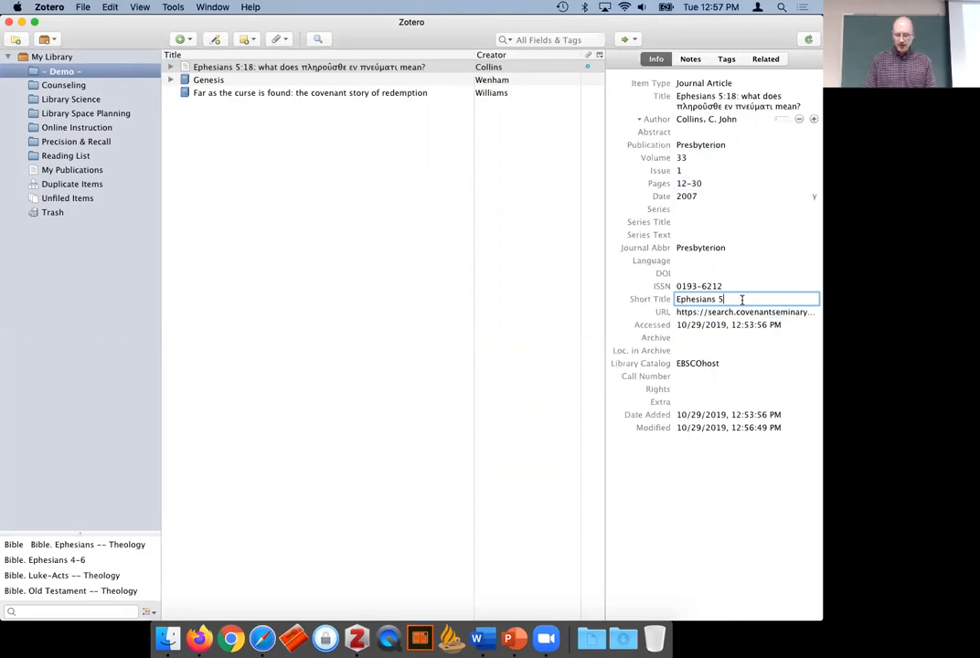
type(":18")
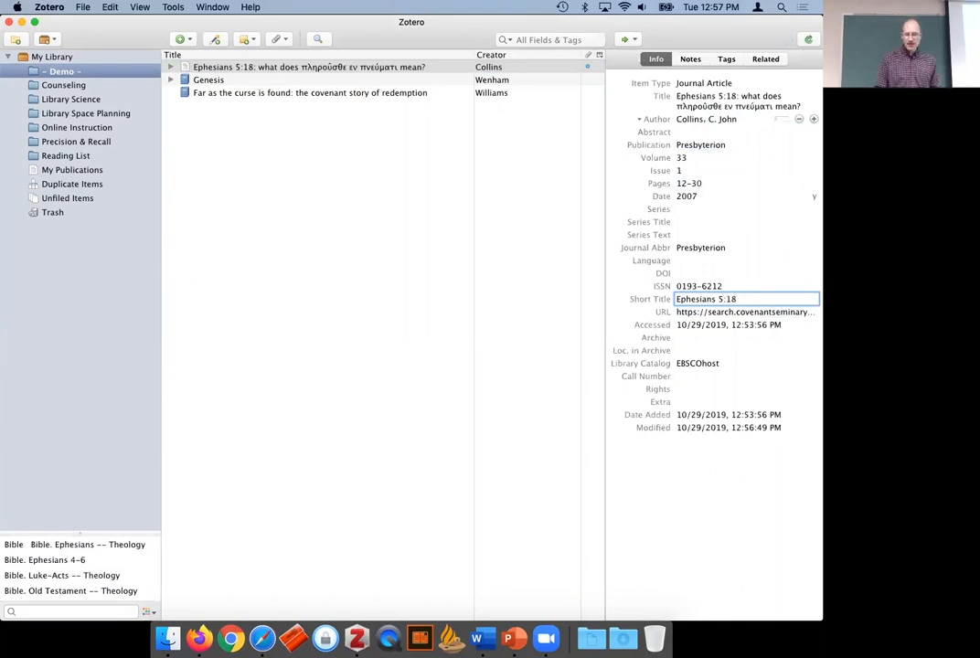
key("Return")
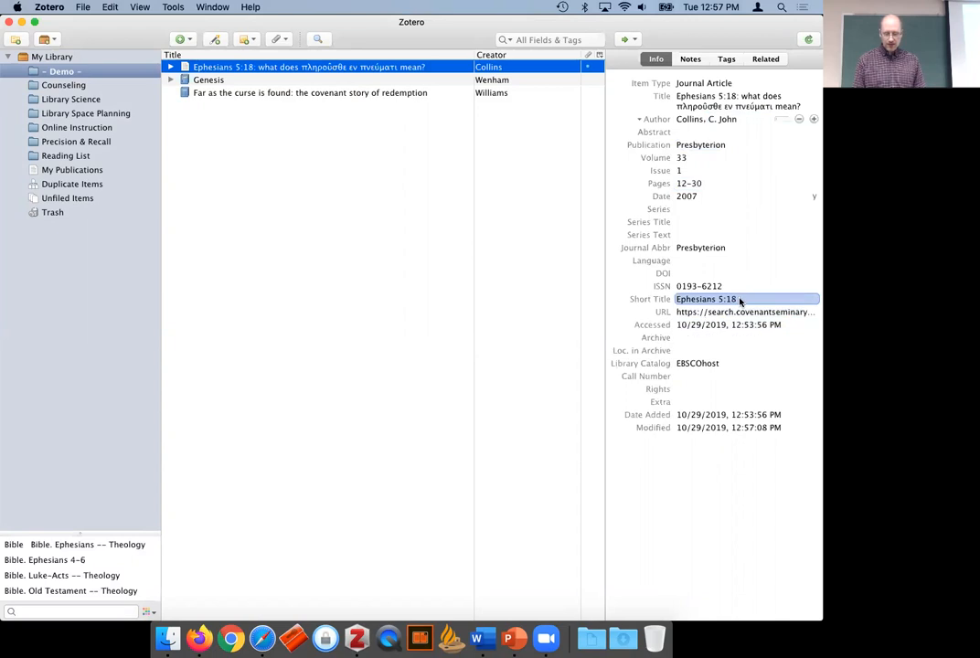
Review the article's remaining details, including its issue, title, short title, journal abbreviation, URL, language and date.
left_click(732, 171)
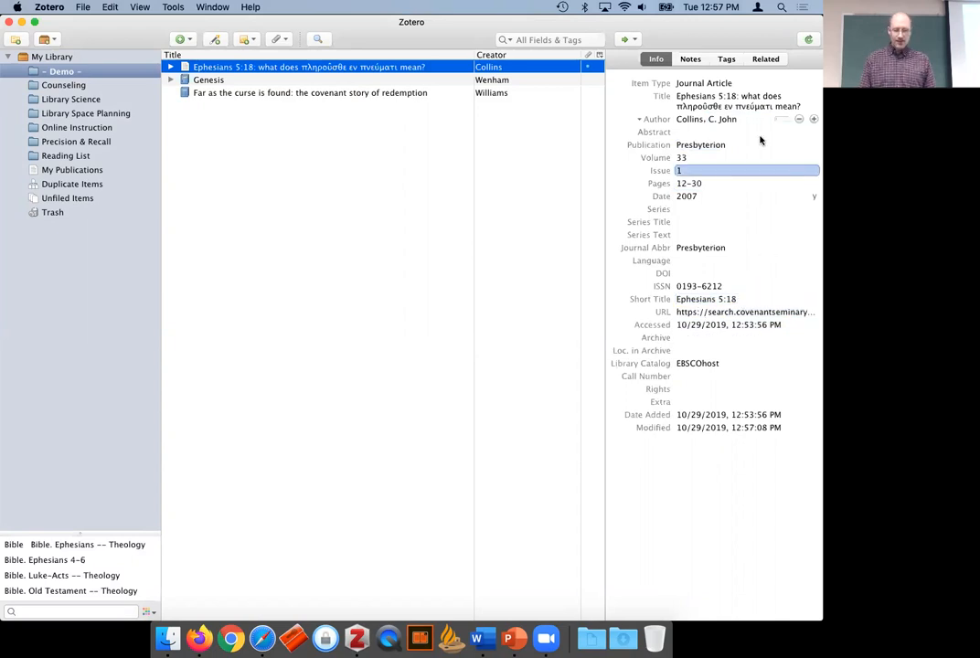
left_click(724, 104)
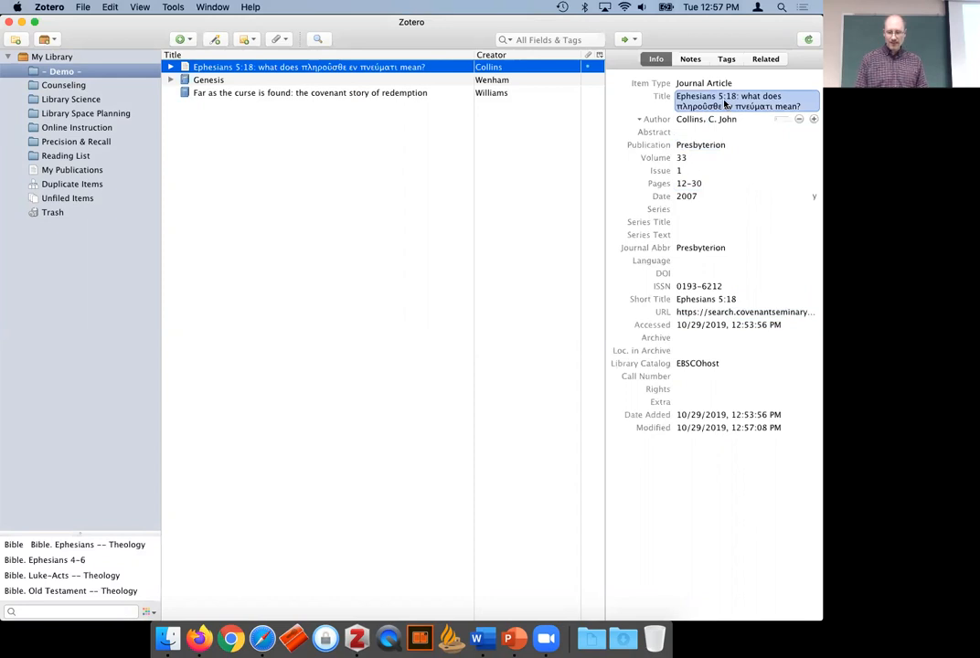
left_click(730, 302)
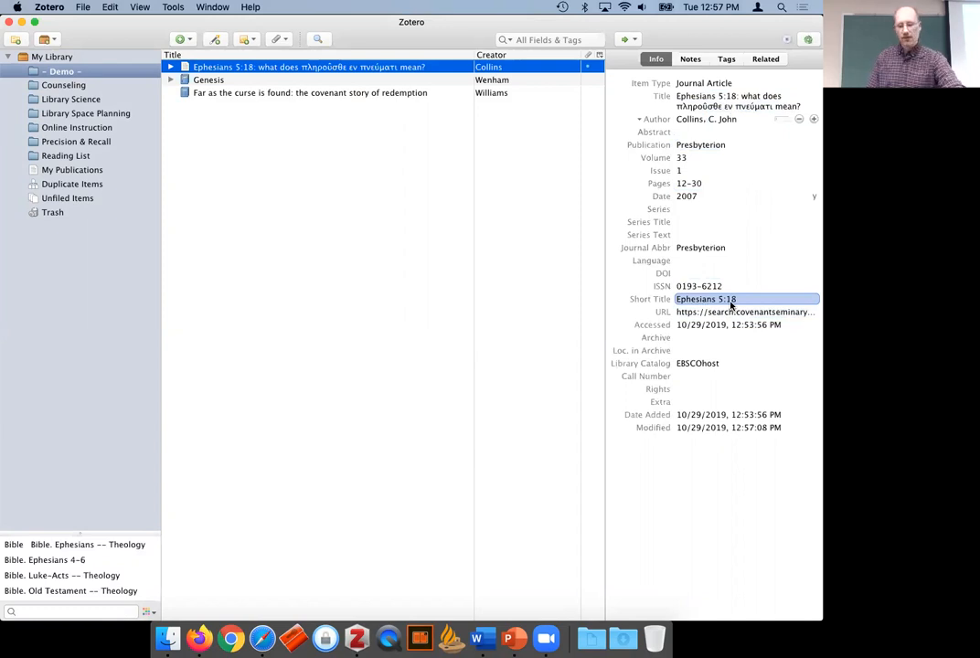
left_click(704, 249)
left_click(721, 314)
left_click(723, 261)
left_click(722, 197)
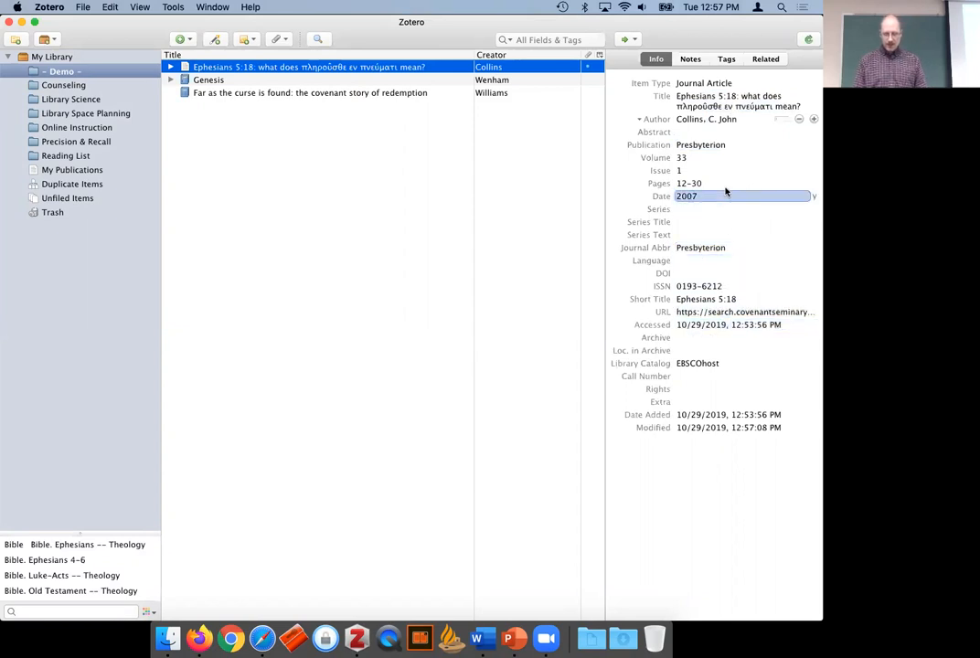
Review the Ephesians 5:18 article's pages, issue, volume, author and journal abbreviation fields.
left_click(724, 185)
left_click(697, 170)
left_click(700, 158)
key("Tab")
left_click(702, 119)
left_click(704, 248)
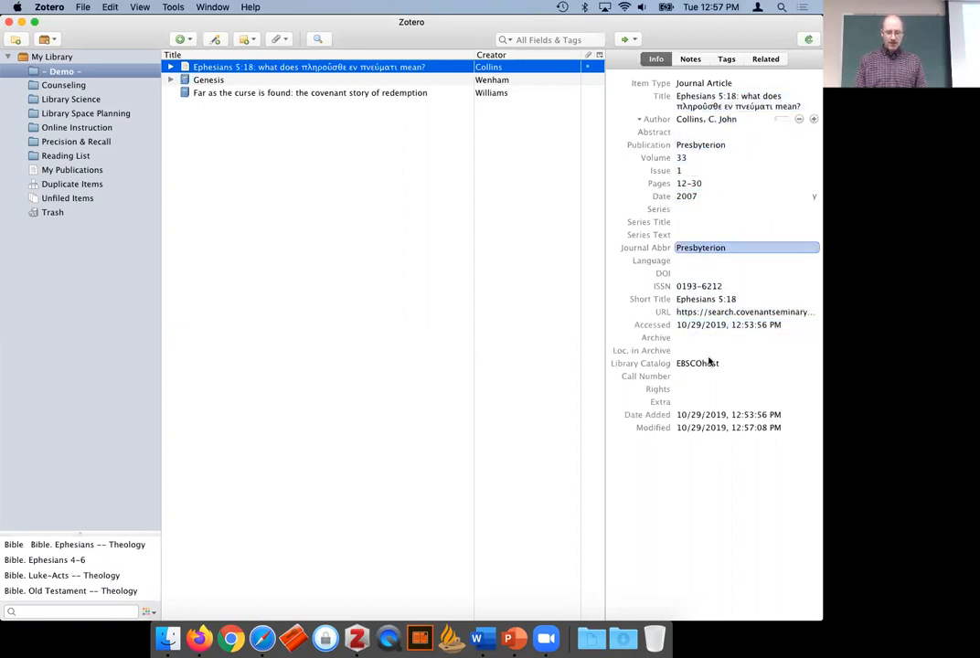
left_click(710, 352)
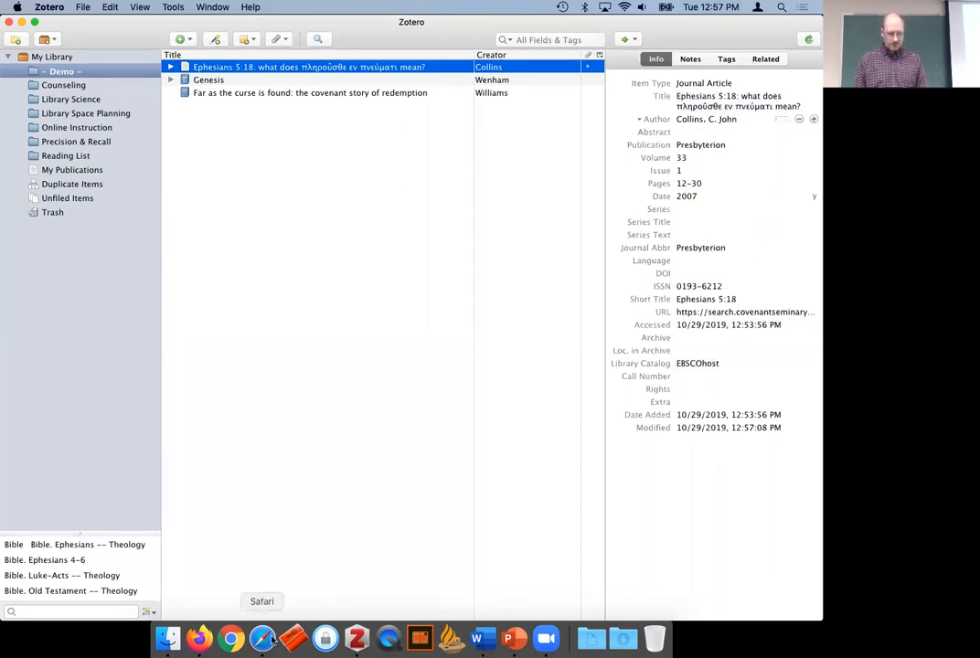
Switch to Firefox and search the Atla Religion Database for the essay author's surname plus "pseudepigraphy".
left_click(199, 639)
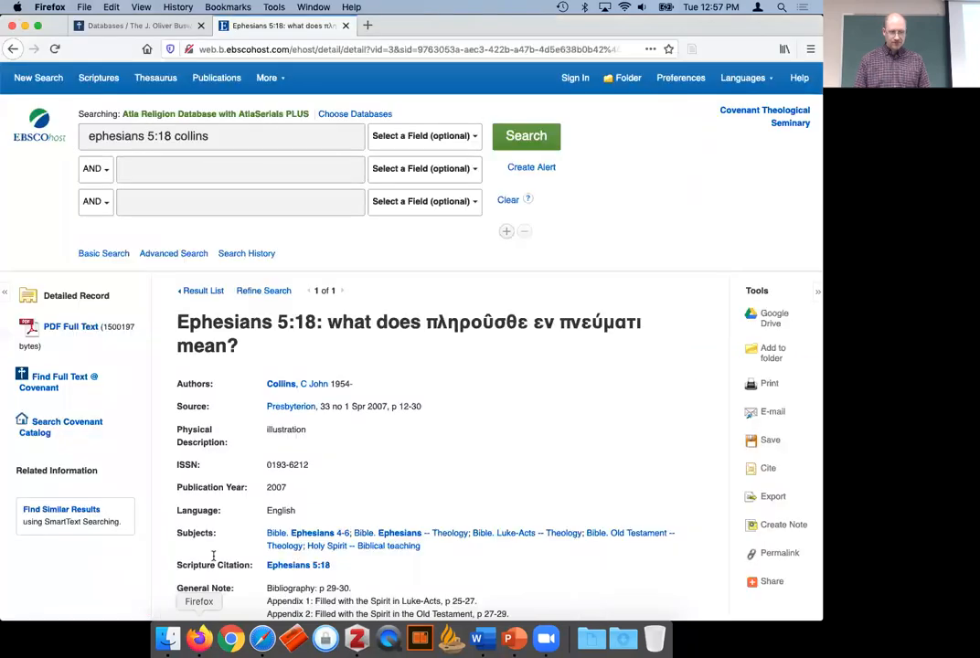
left_click_drag(218, 136, 52, 139)
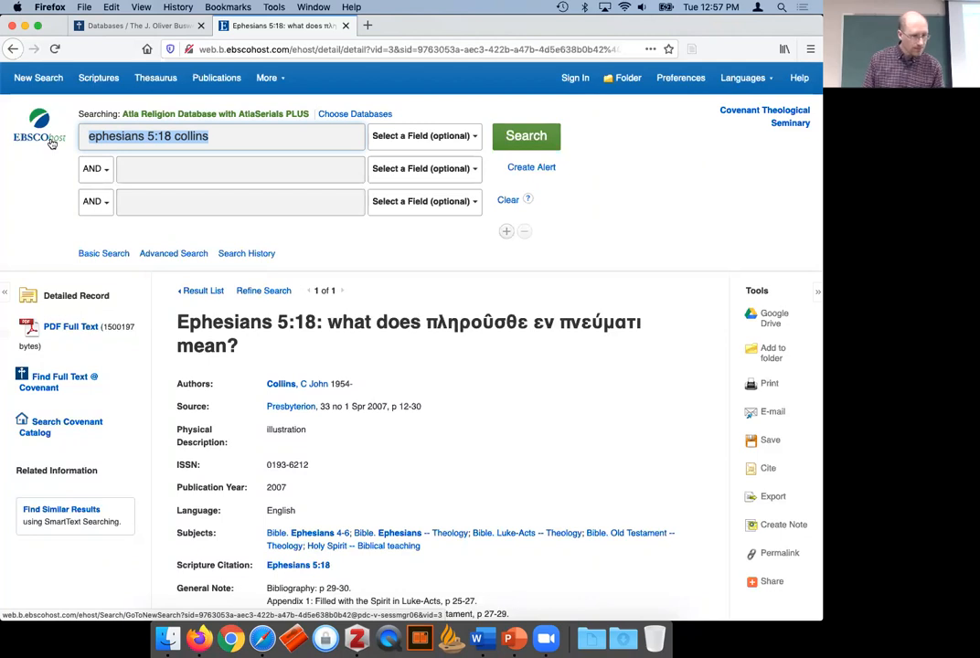
type("Ansberry ")
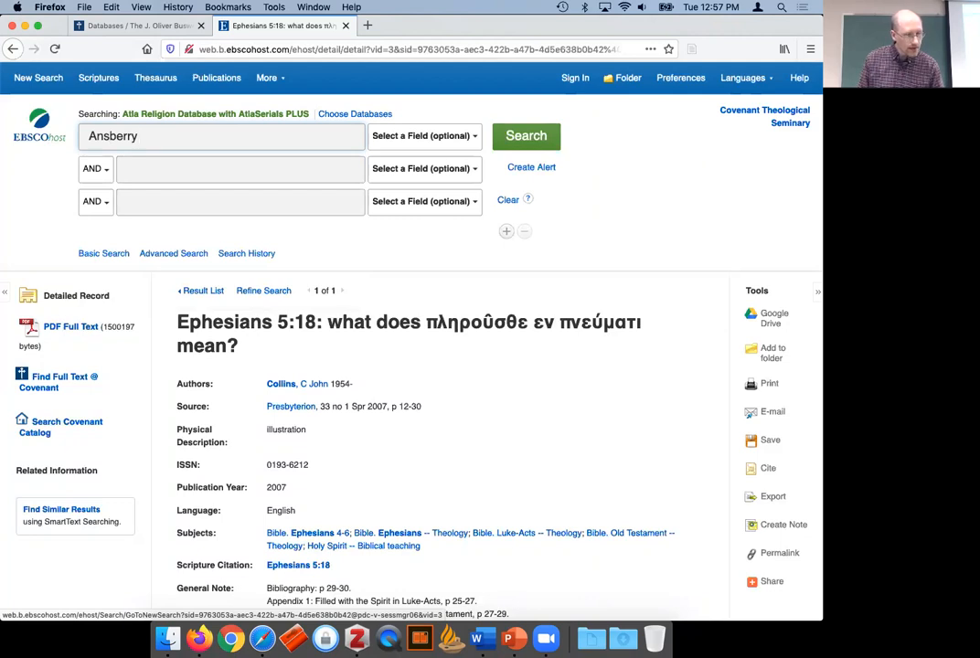
type("p")
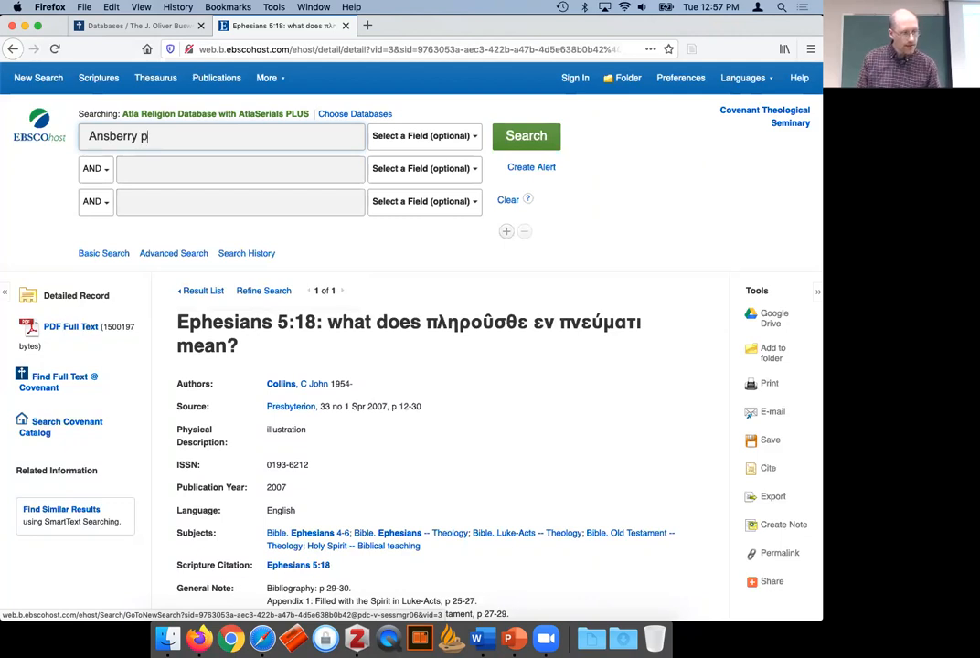
type("seudepigraphy")
key("Return")
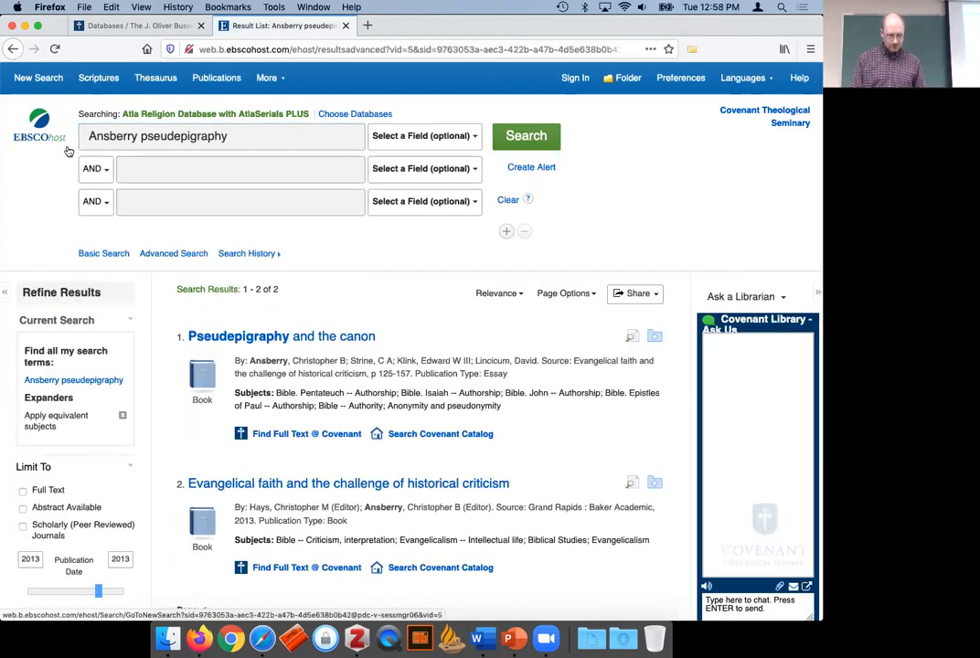
Open the "Pseudepigraphy and the canon" essay record from the results and save it to Zotero's - Demo - collection.
scroll(388, 399, "down", 3)
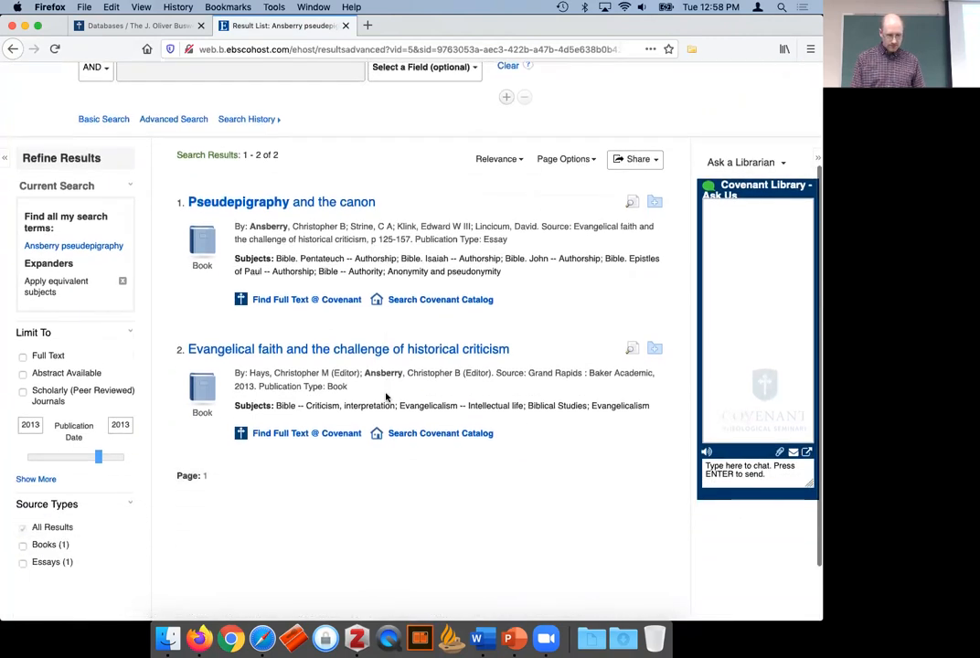
scroll(388, 399, "up", 1)
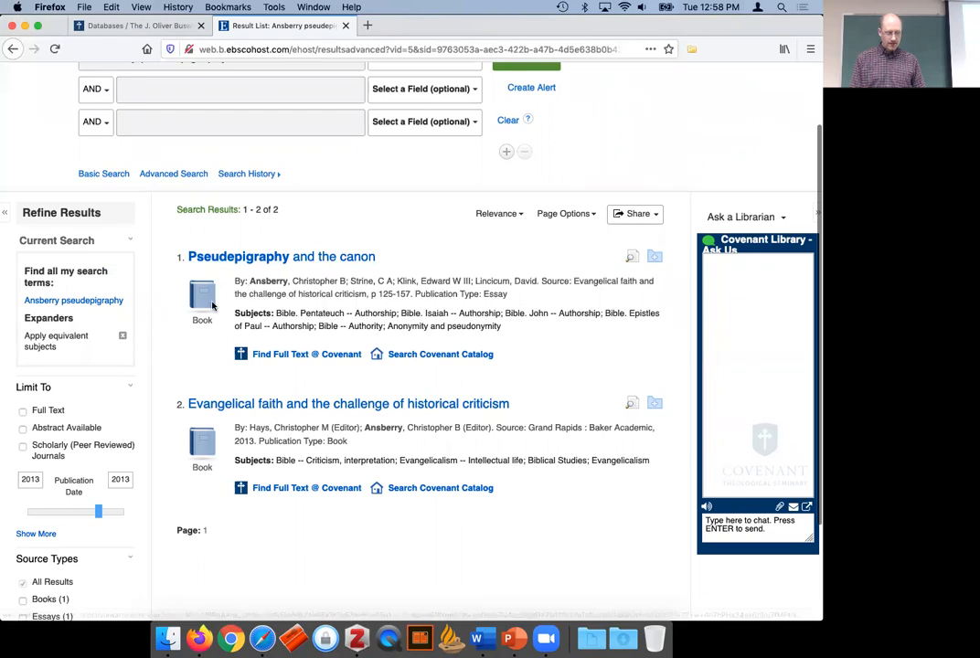
left_click_drag(420, 294, 537, 302)
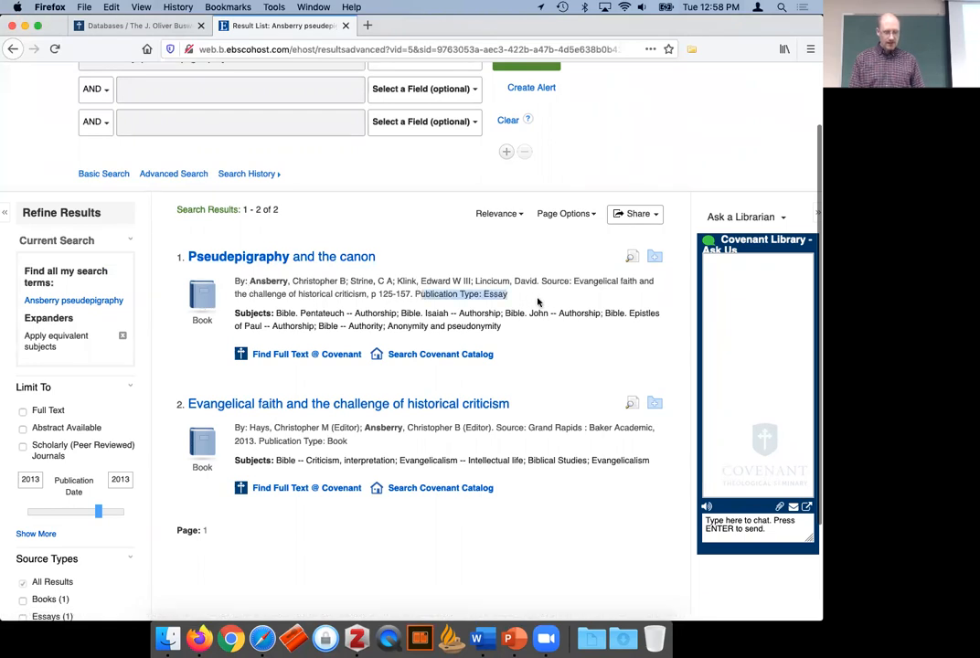
left_click(318, 255)
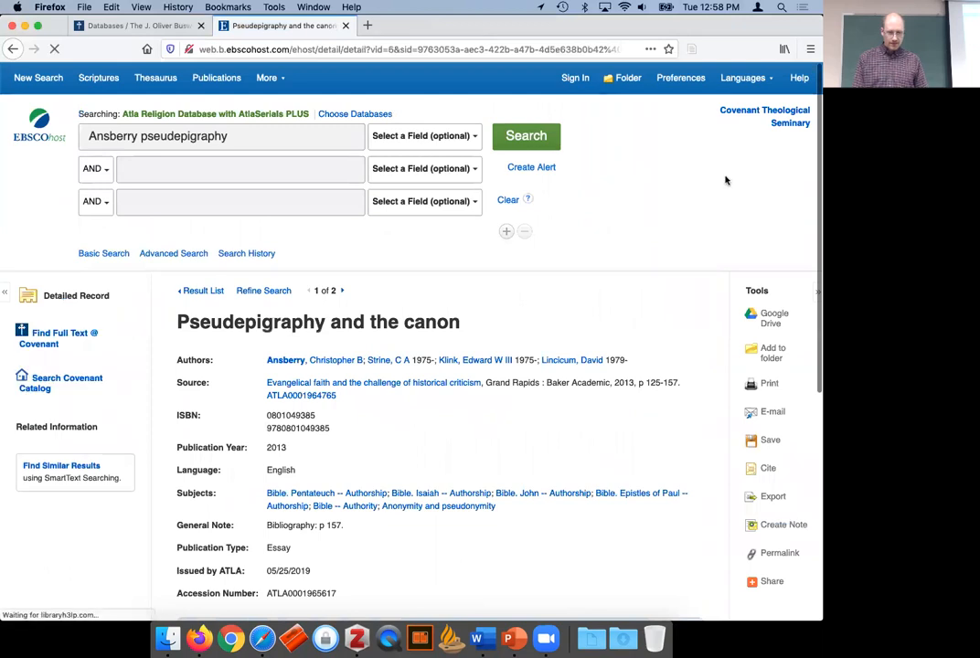
left_click(693, 51)
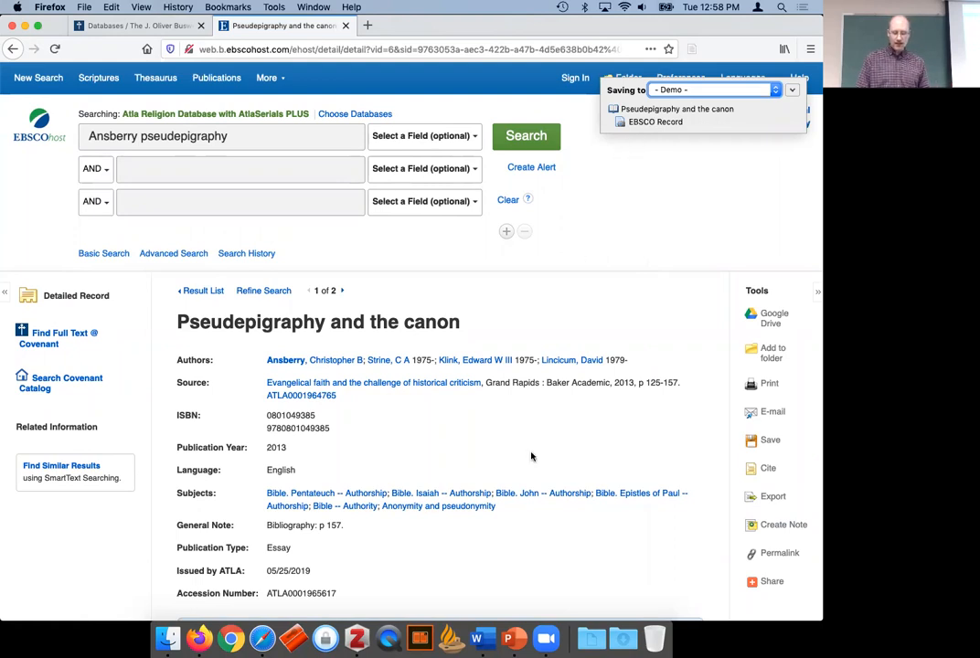
Switch to Zotero and review the "Pseudepigraphy and the canon" item's title, authors and book title, comparing it with the article and the Genesis book.
left_click(358, 639)
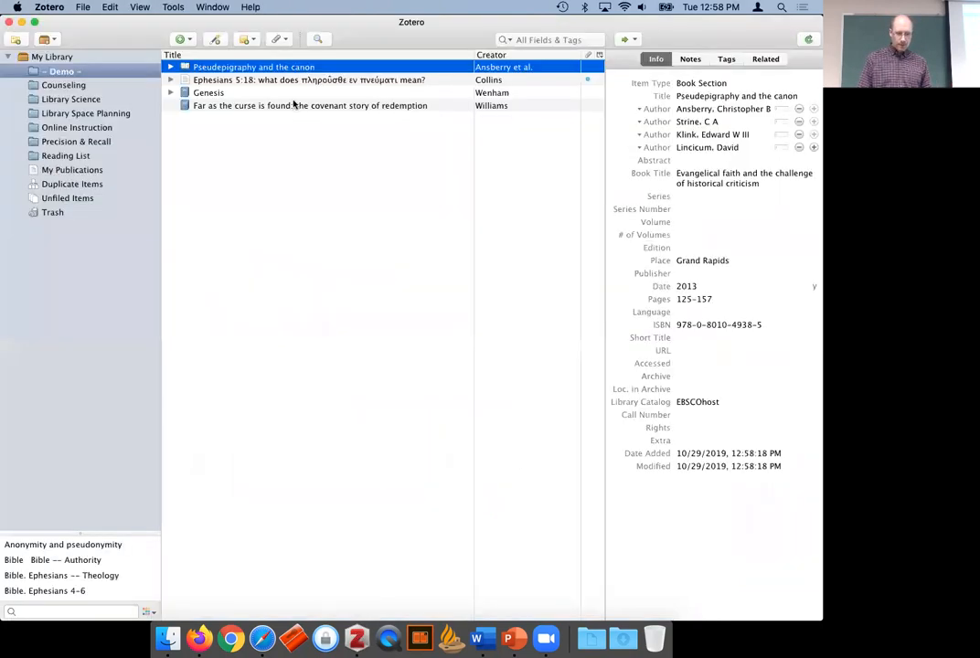
left_click(391, 81)
left_click(229, 92)
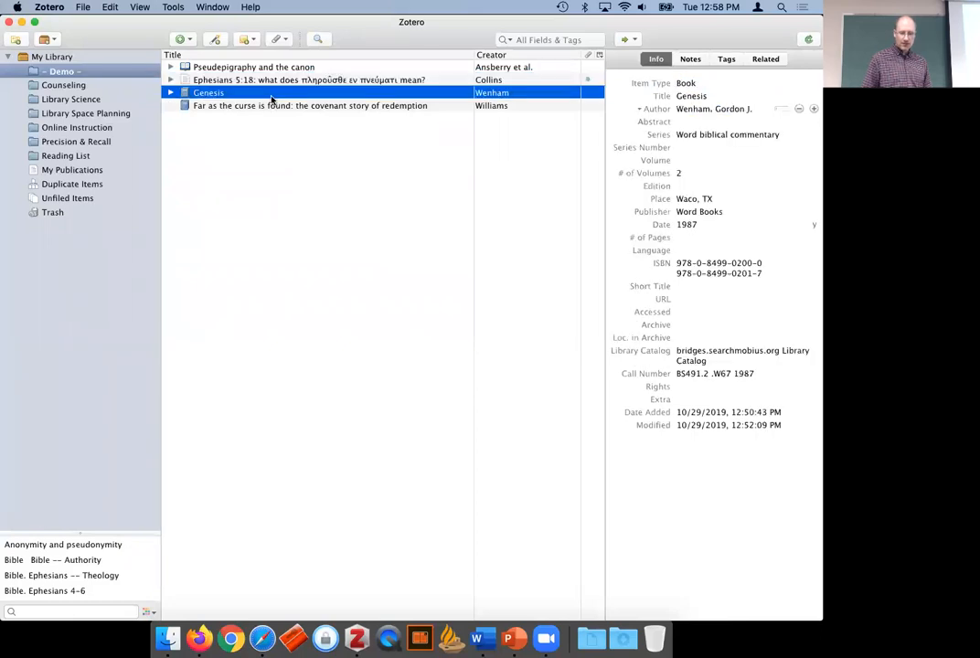
left_click(267, 69)
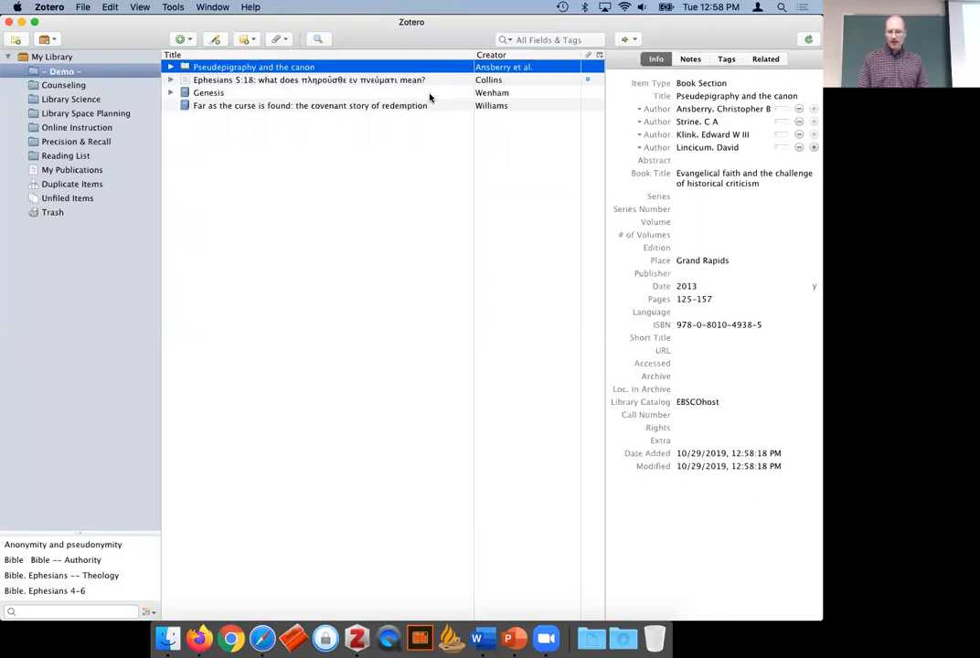
left_click(715, 97)
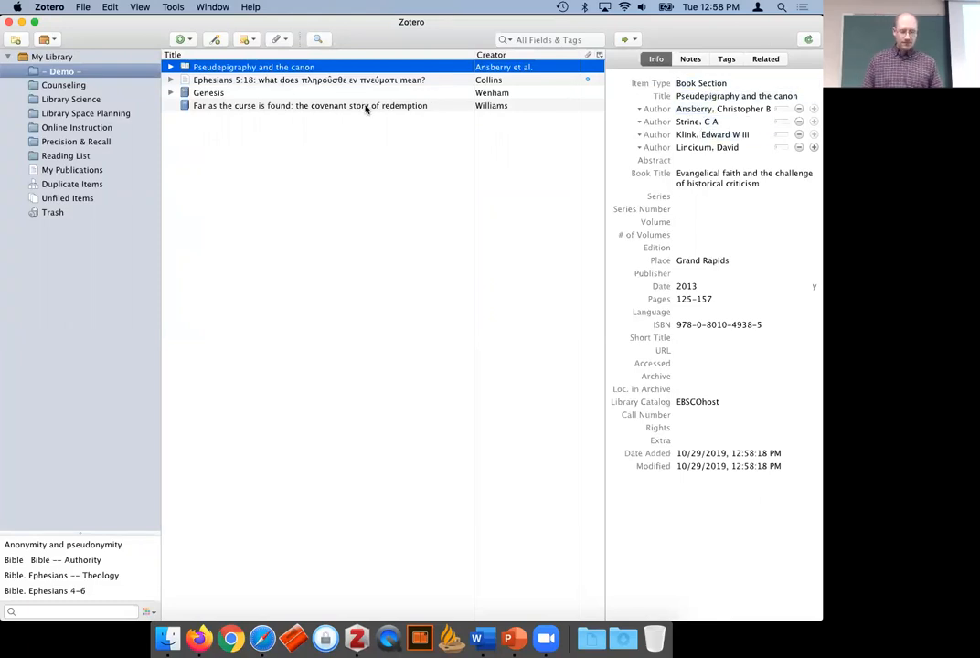
left_click(708, 123)
left_click(702, 186)
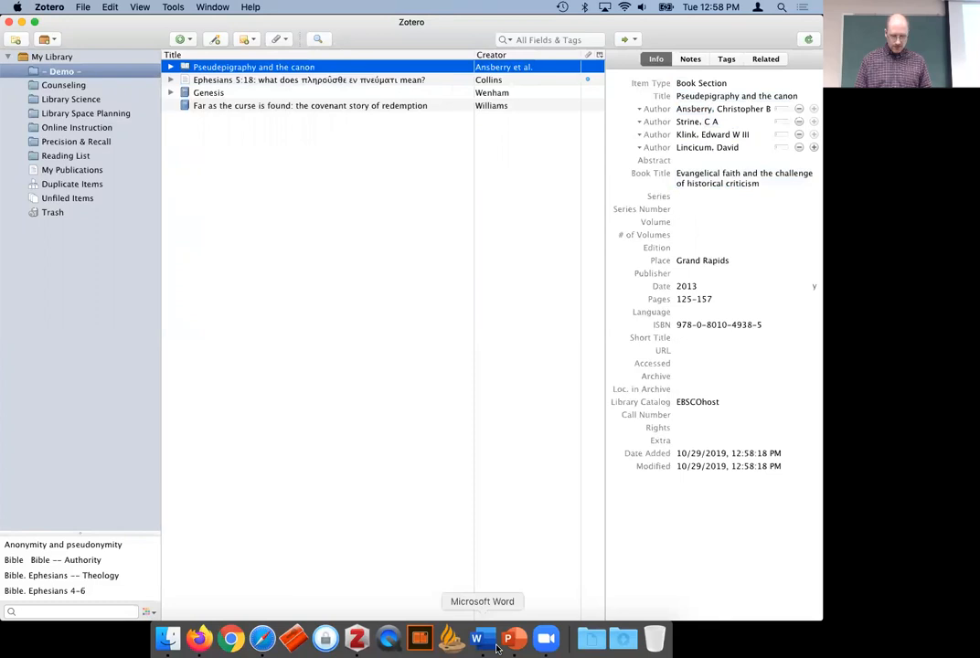
left_click(262, 638)
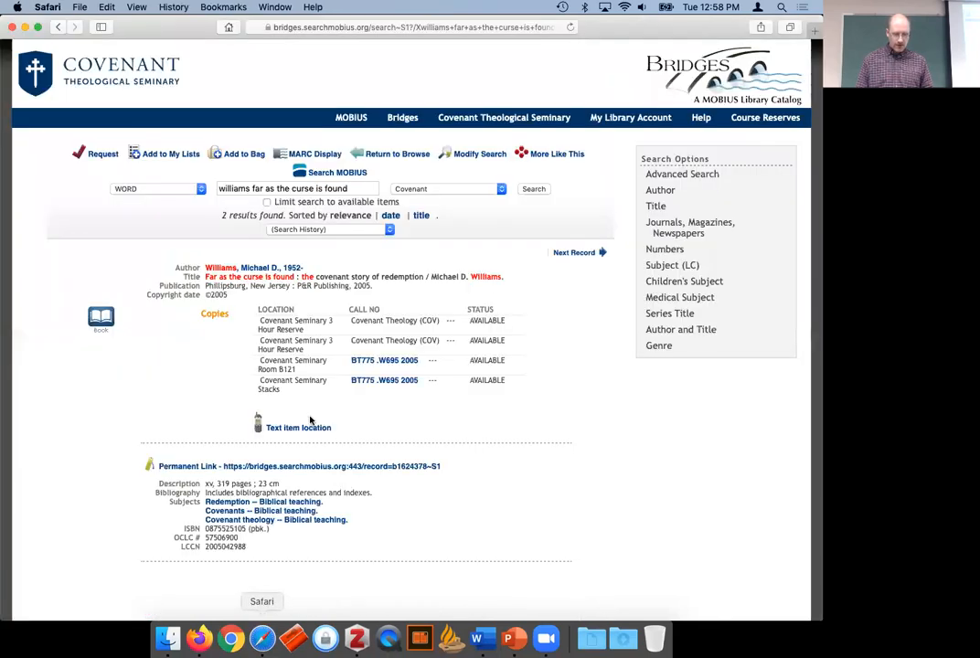
right_click(263, 642)
left_click(245, 599)
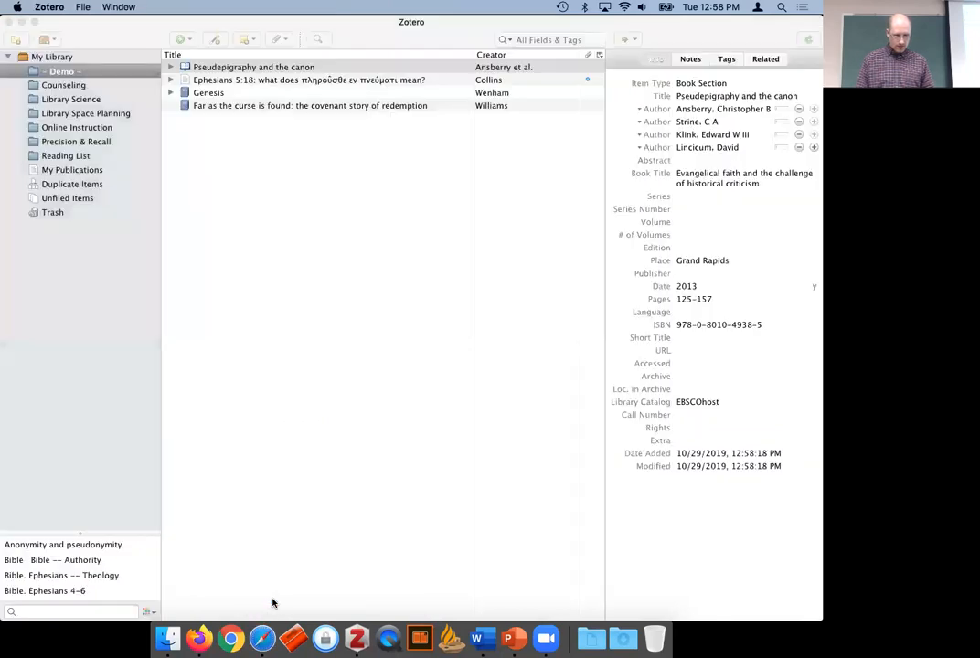
Return to the essay record in Firefox and look up its source book in the Covenant catalog.
left_click(200, 642)
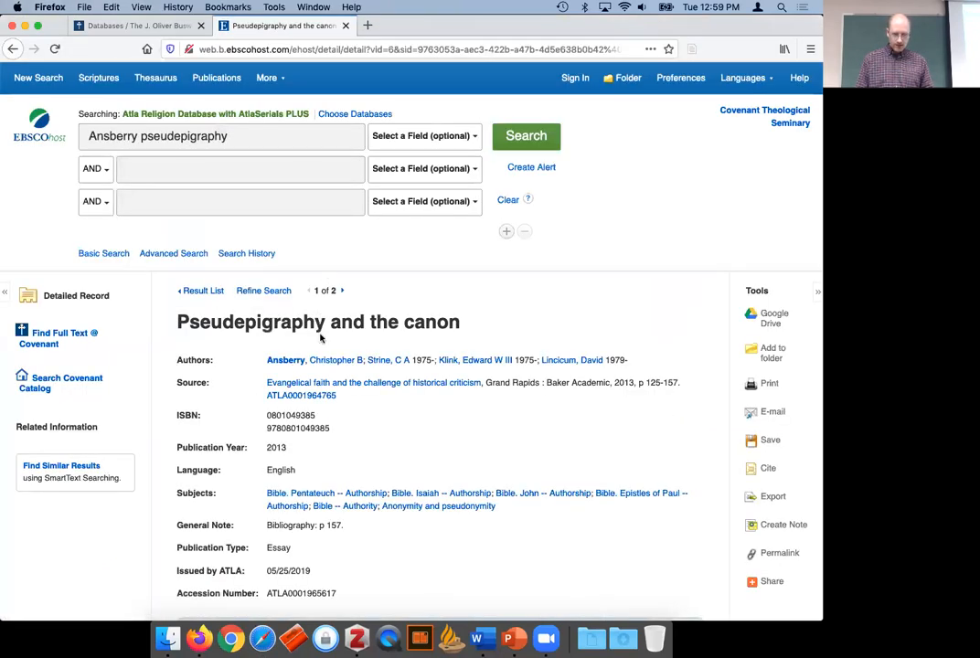
scroll(325, 330, "down", 1)
scroll(322, 339, "down", 2)
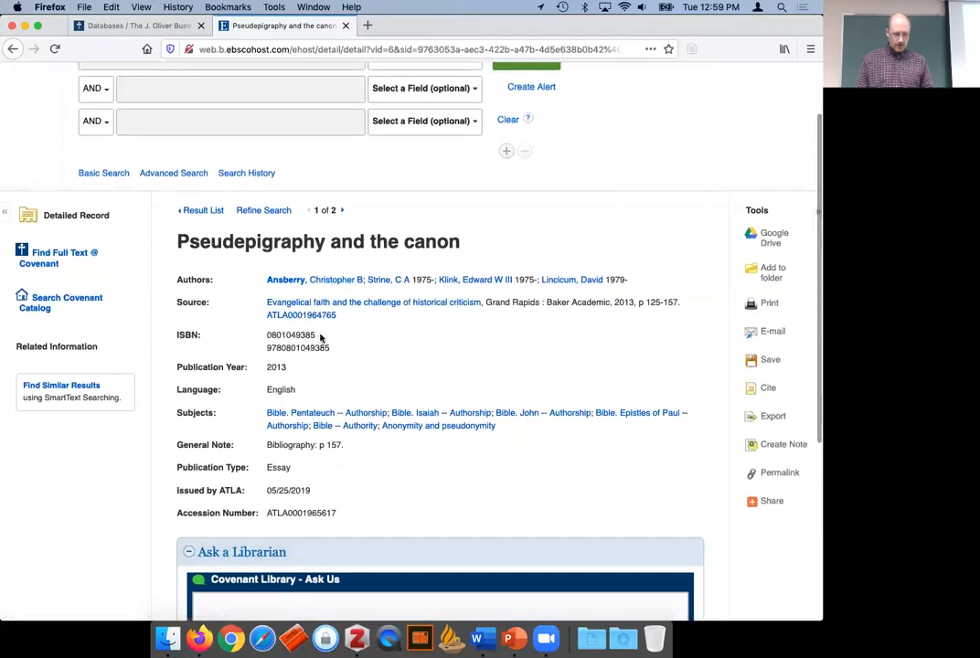
scroll(322, 340, "up", 2)
scroll(72, 357, "down", 1)
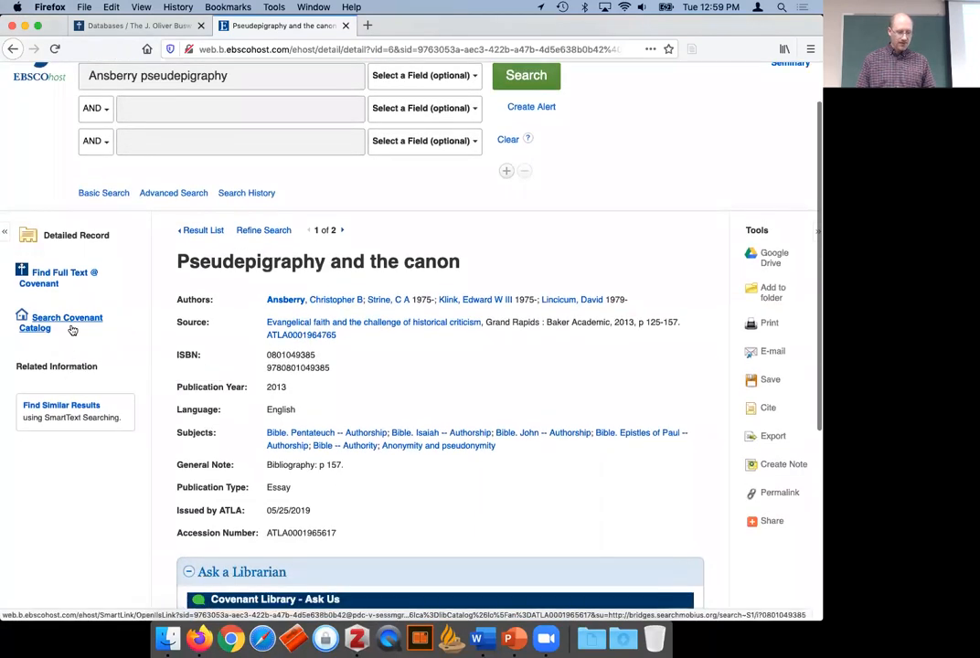
left_click(71, 326)
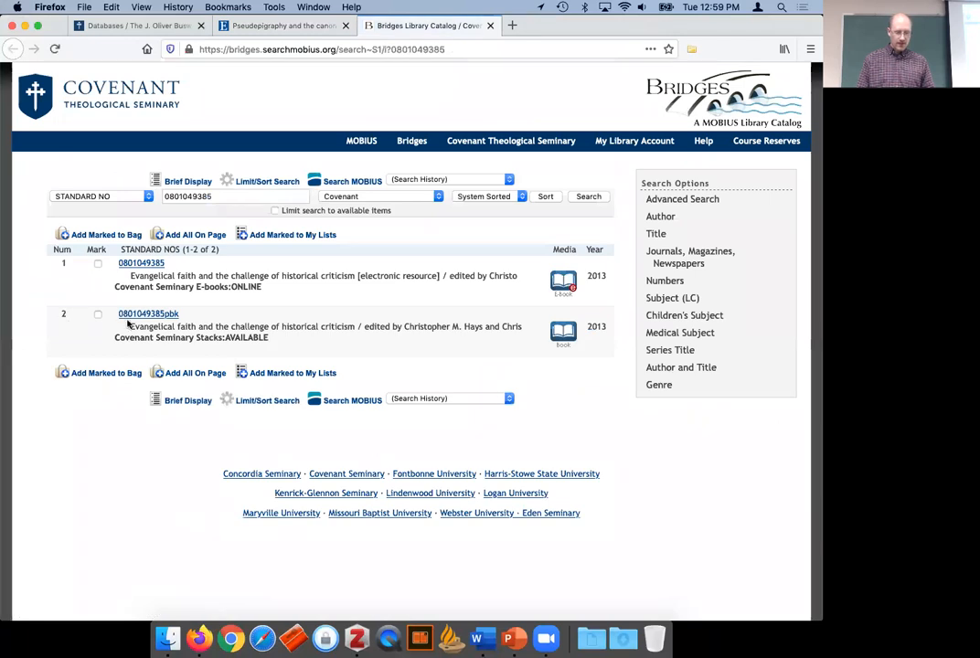
left_click(163, 315)
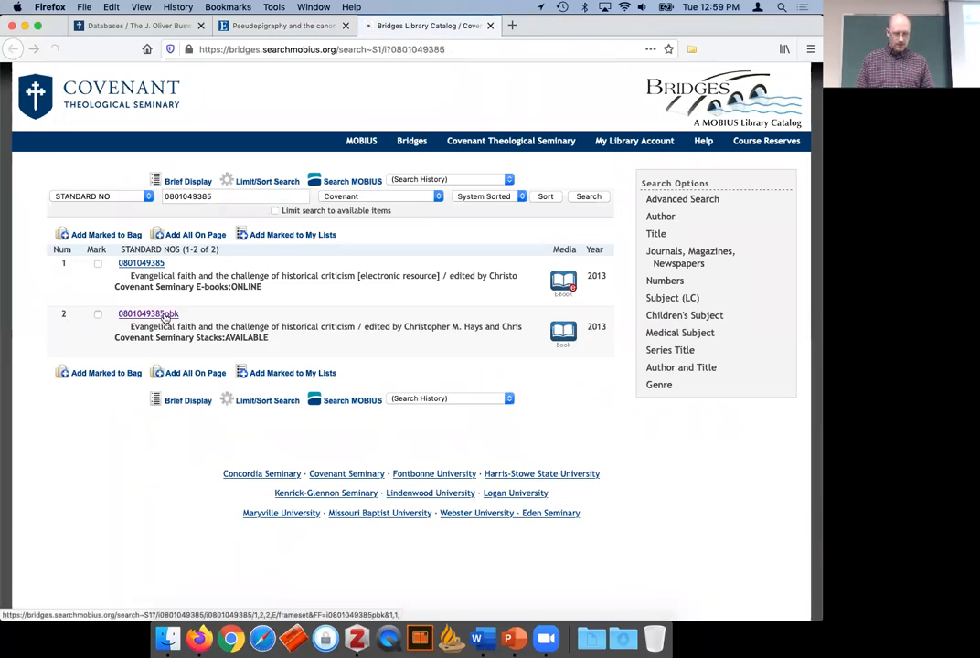
left_click(691, 50)
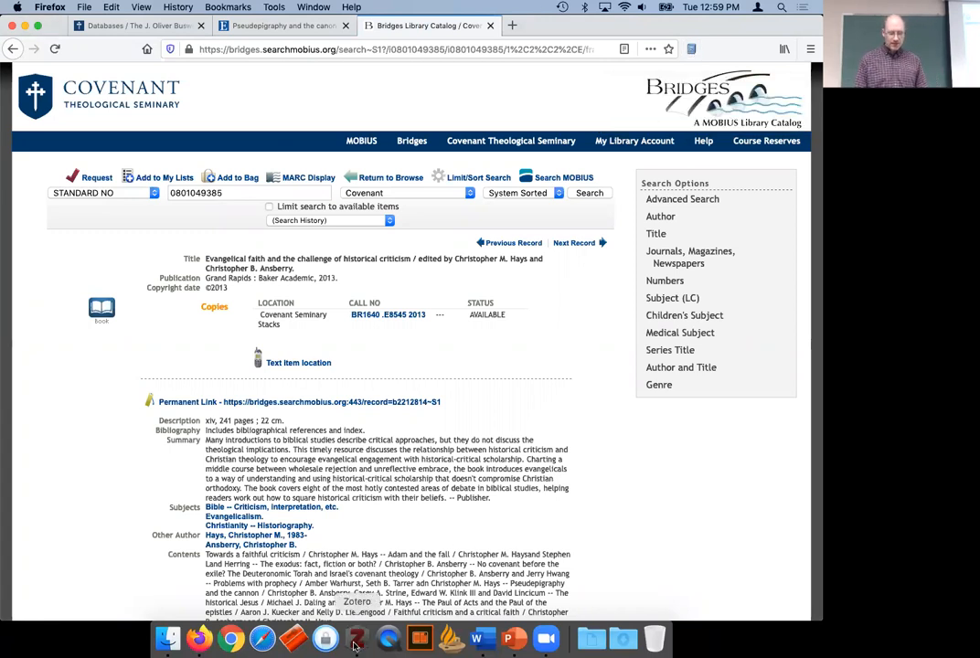
left_click(355, 639)
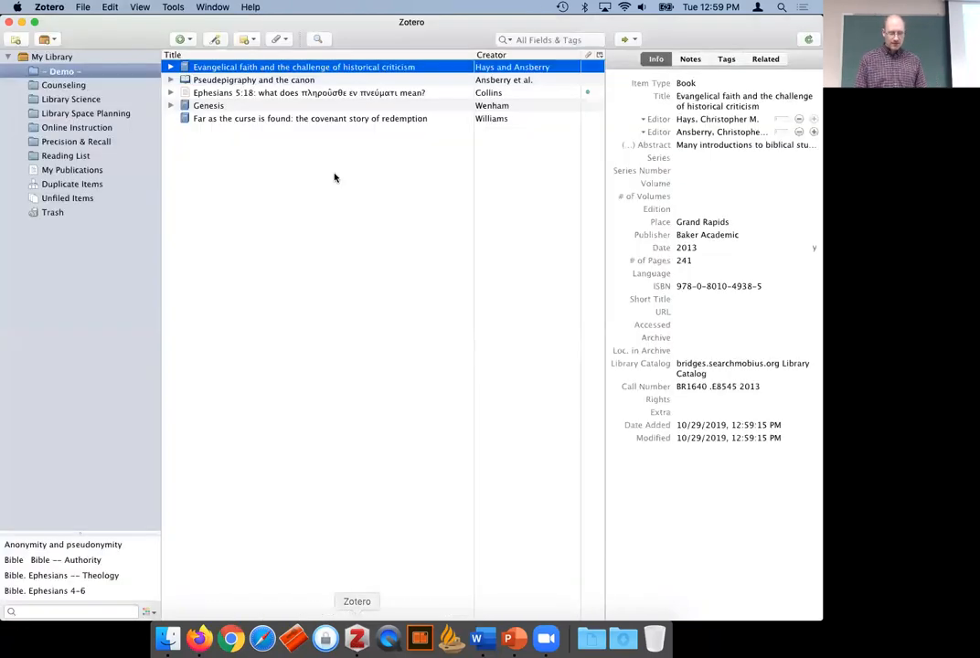
Add the missing periods after both initials of the second author of "Pseudepigraphy and the canon".
left_click(302, 80)
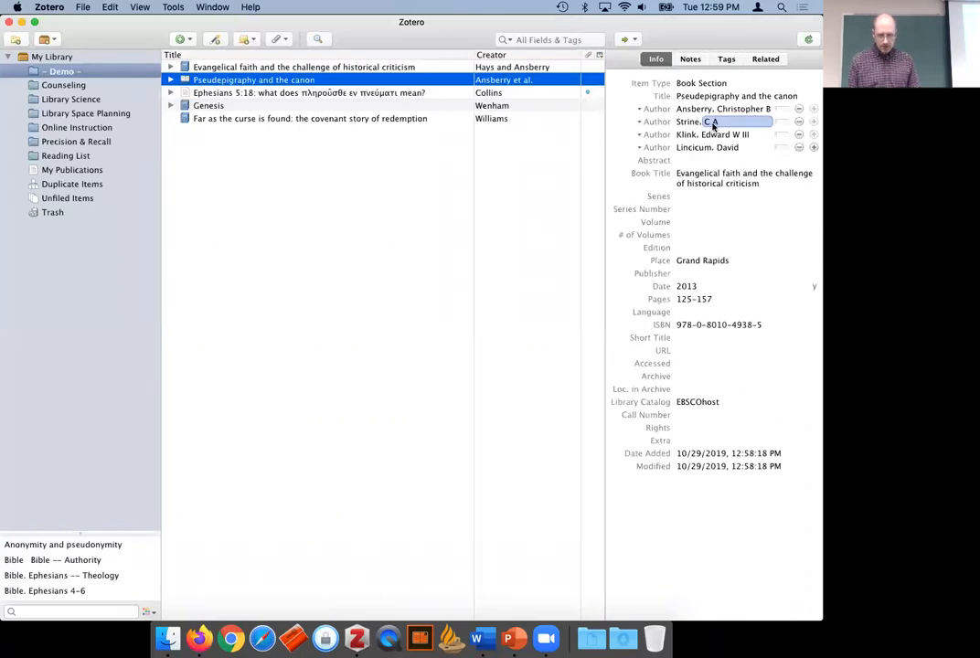
left_click(713, 123)
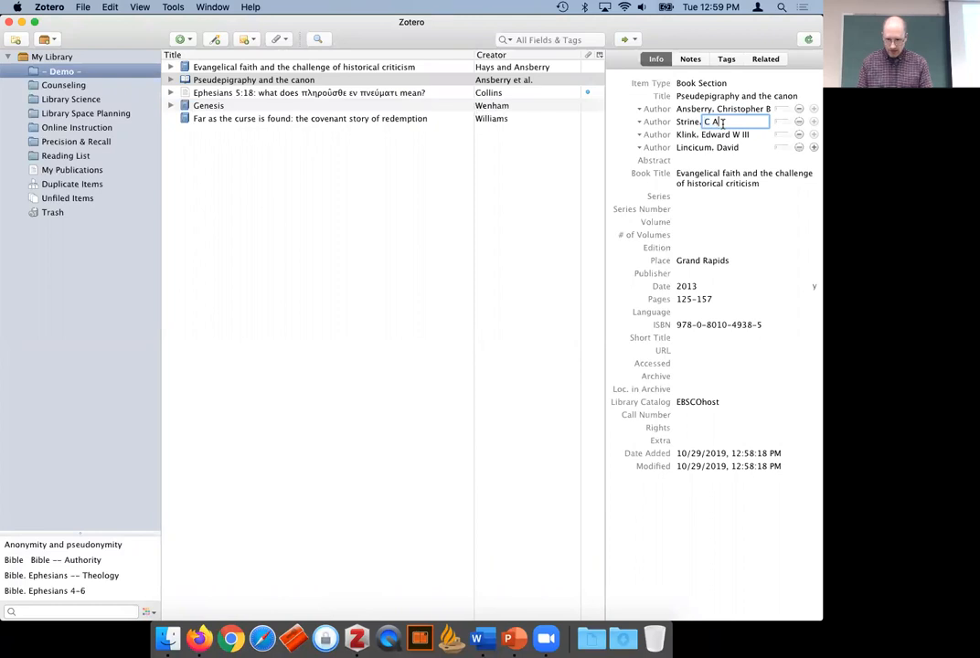
type(".")
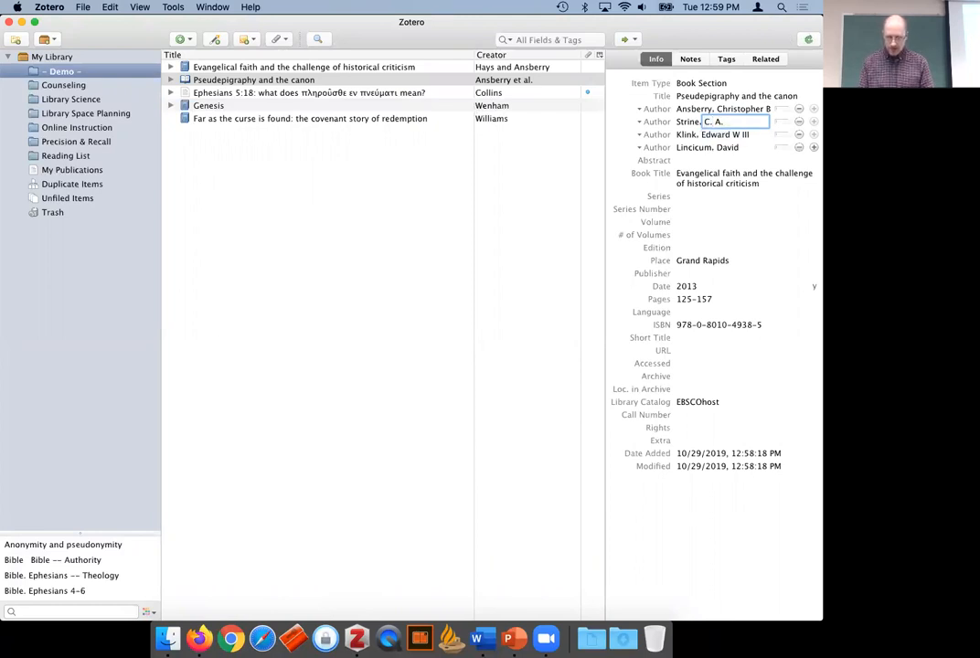
left_click(736, 135)
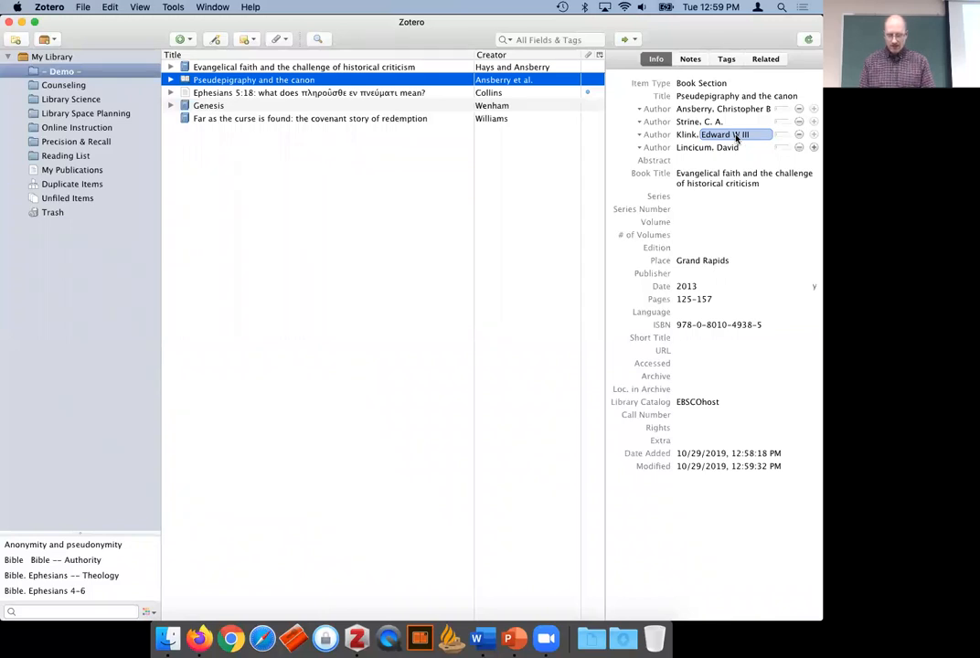
Add a period after the middle initial and a comma before the suffix III in the third author's first name.
left_click(737, 136)
left_click(739, 135)
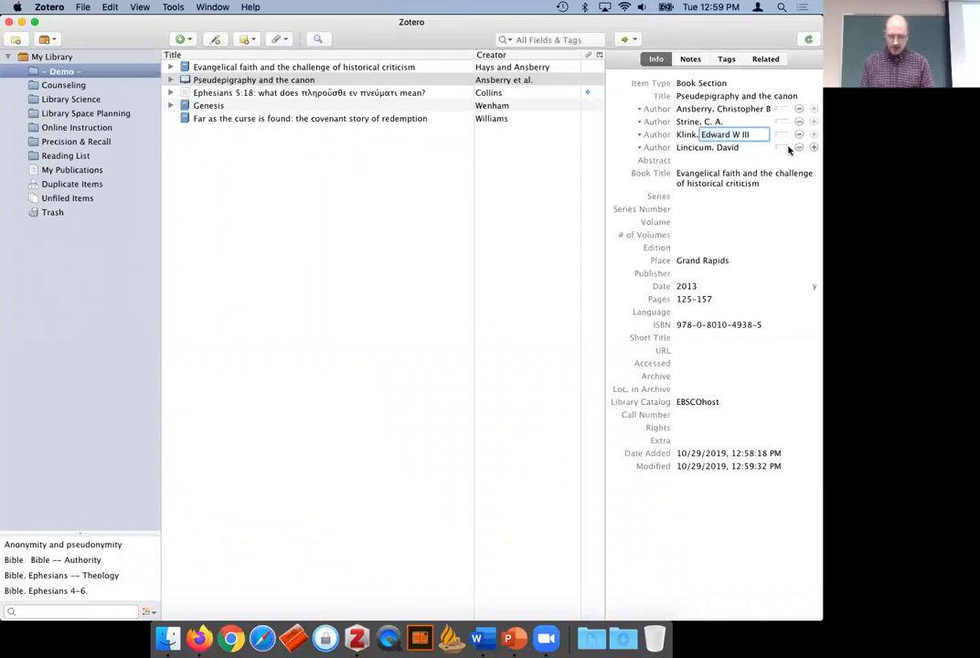
type(".,")
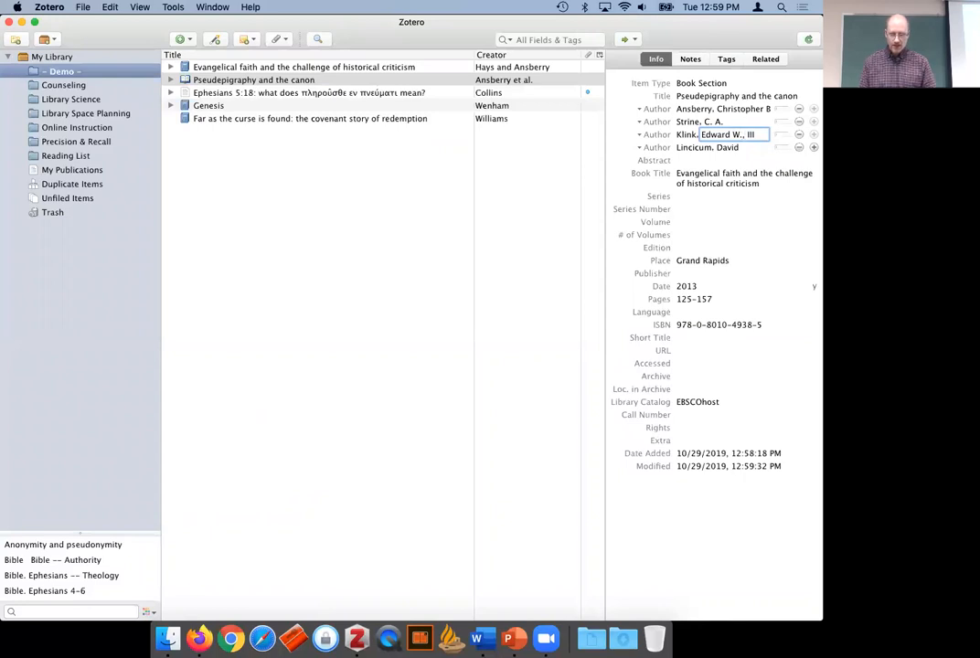
Check the last-name and first-name fields of the third author of "Pseudepigraphy and the canon".
left_click(687, 135)
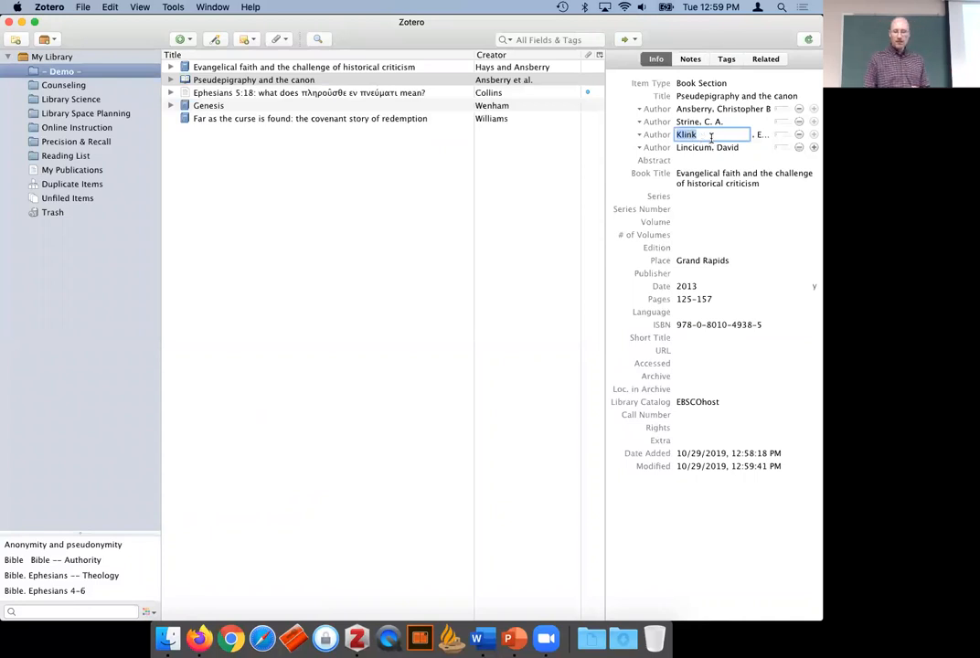
left_click(762, 134)
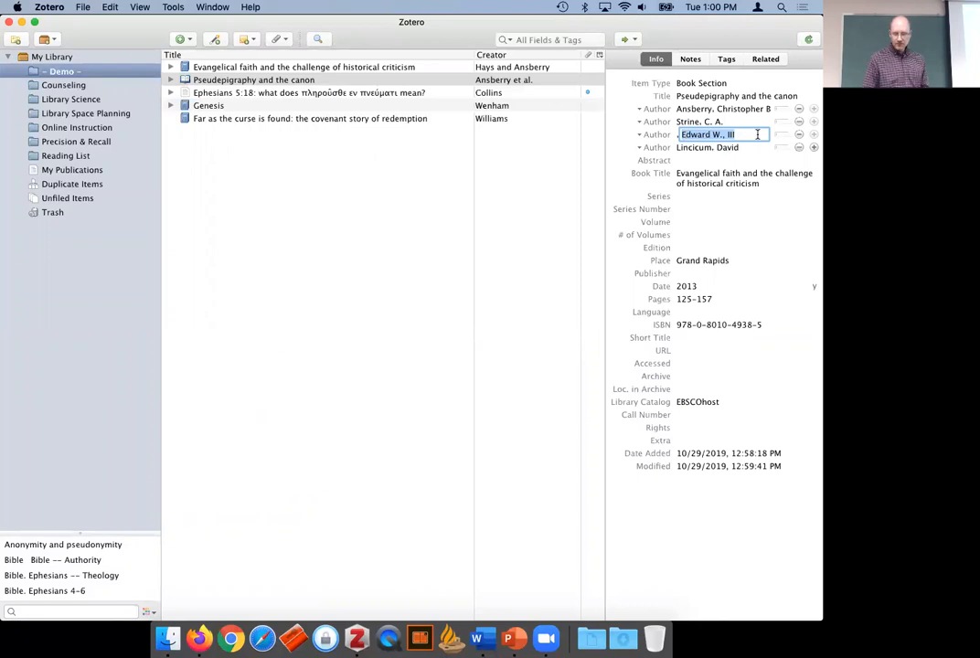
left_click(757, 134)
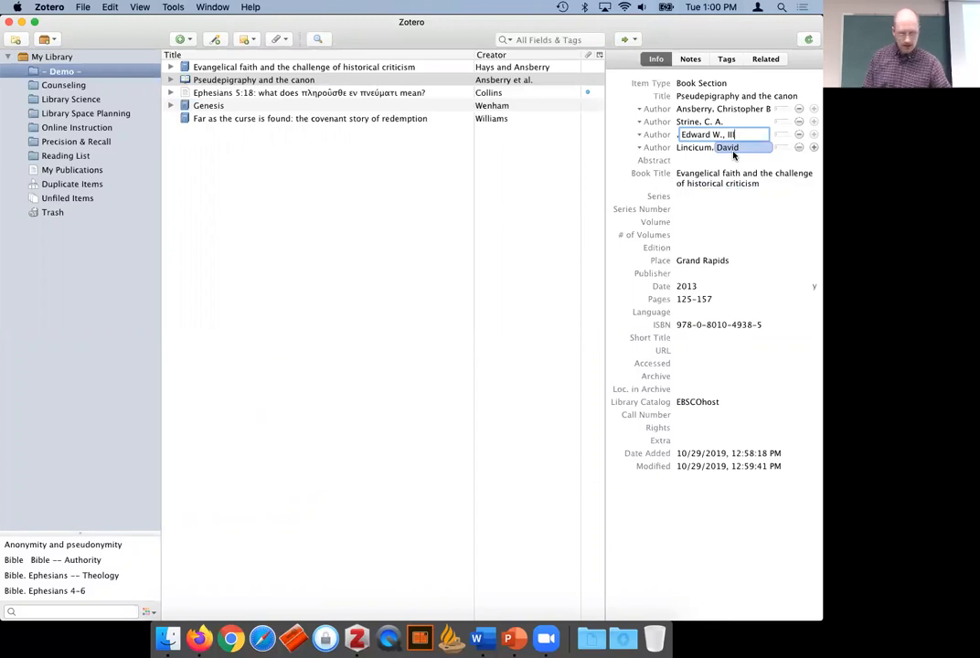
Set the place of publication of "Pseudepigraphy and the canon" to "Grand Rapids, MI".
left_click(741, 264)
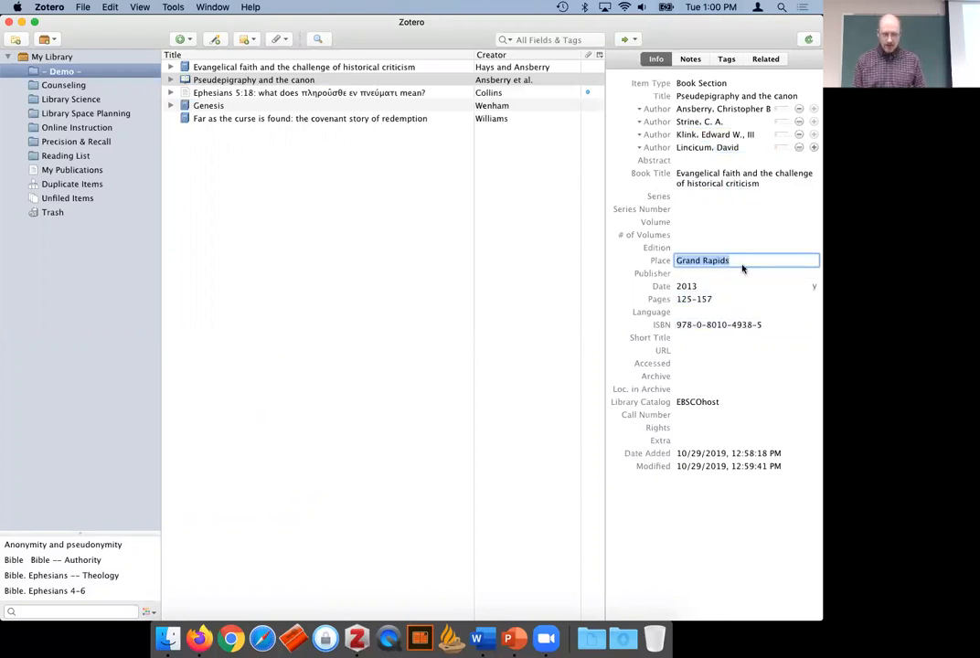
left_click(743, 260)
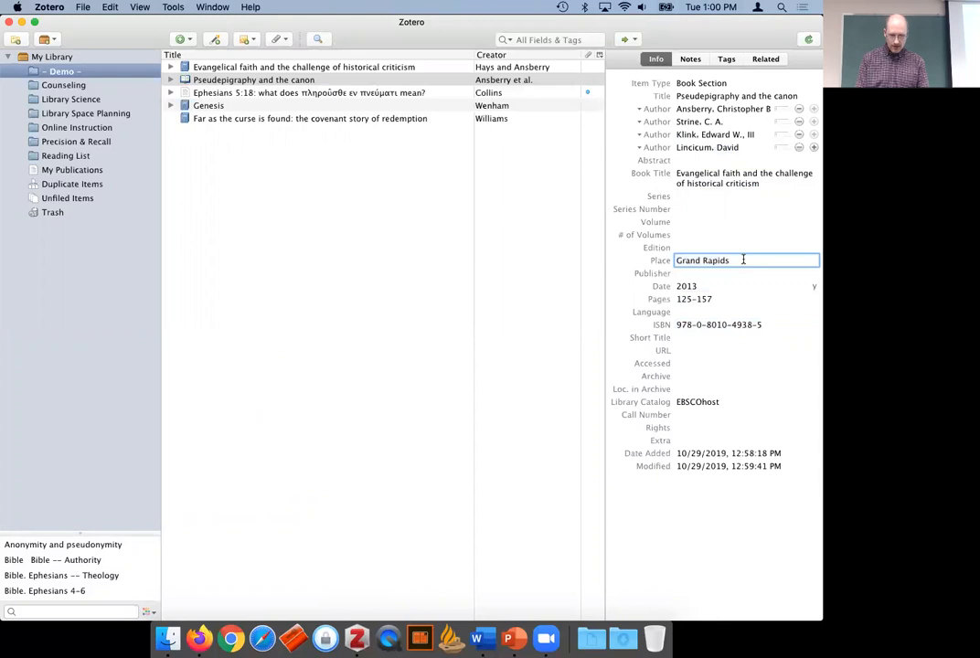
type(", MI")
key("Return")
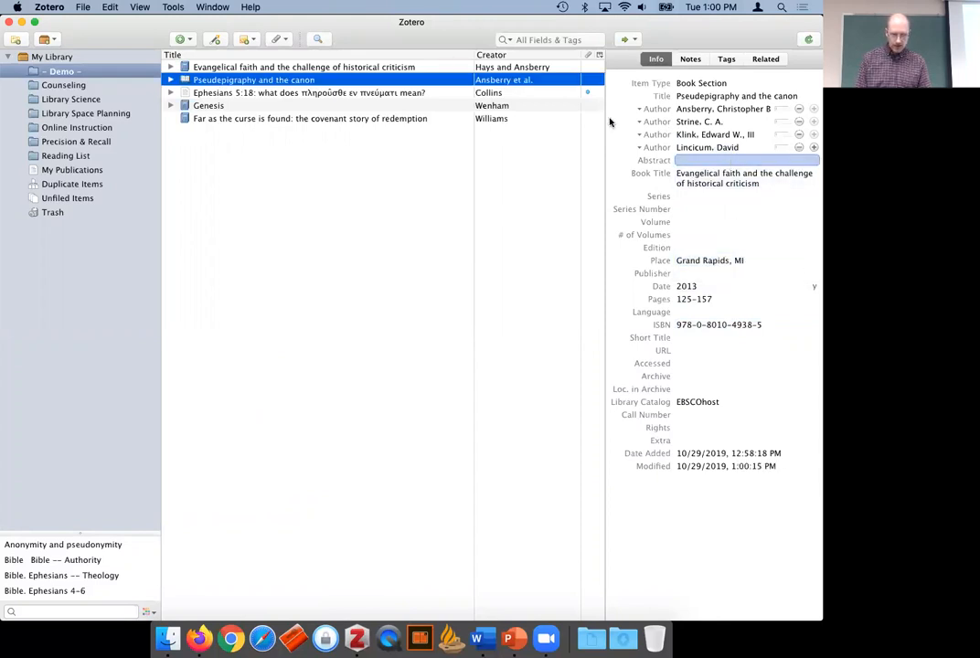
Add the missing period after the middle initial in the first author's first name.
left_click(730, 149)
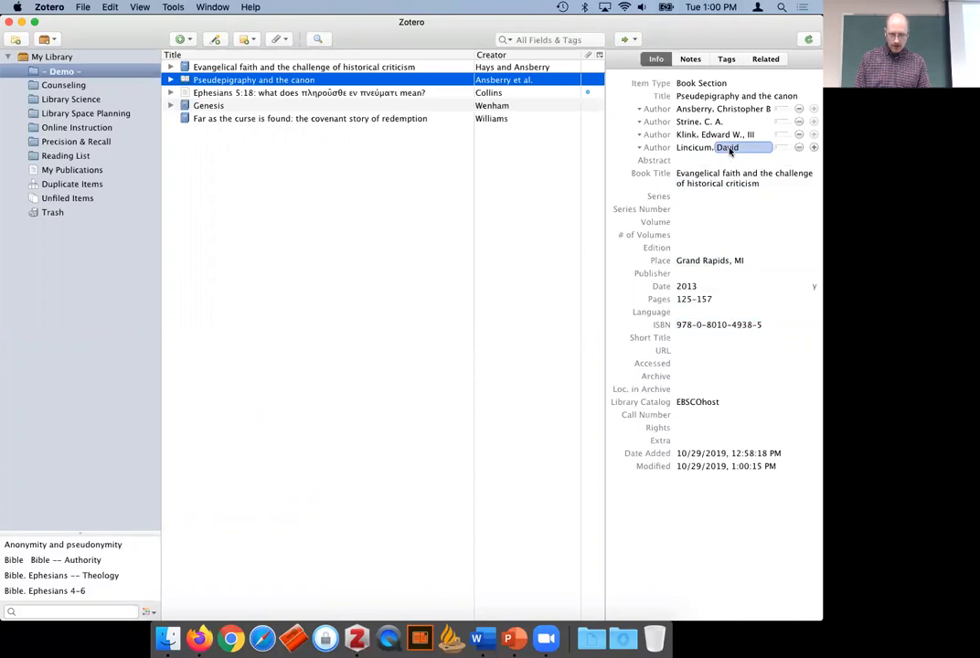
left_click(755, 108)
key("Right")
type(".")
key("Return")
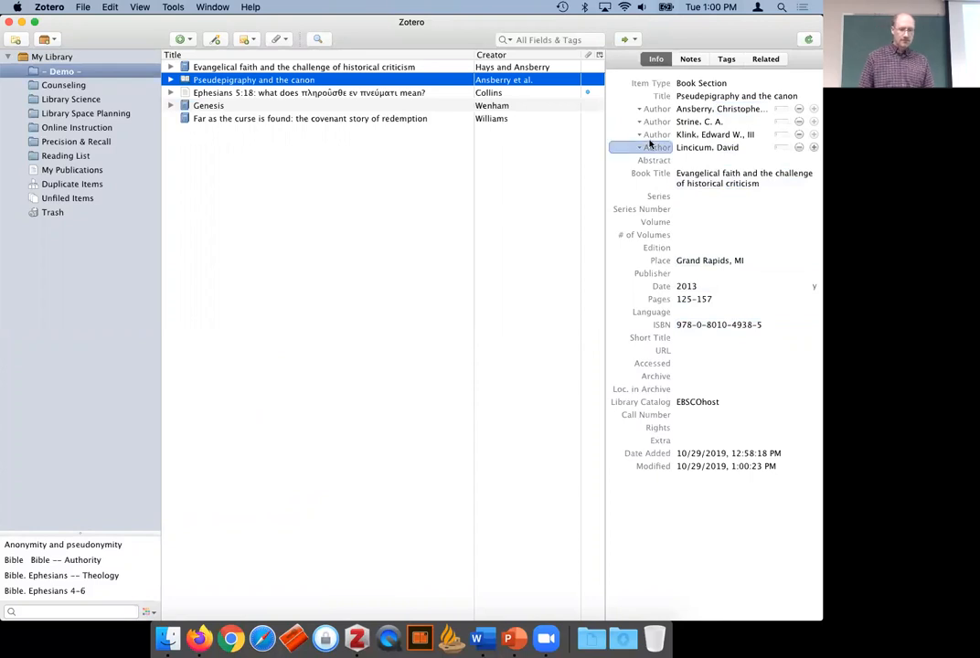
Compare the book entry "Evangelical faith and the challenge of historical criticism" with the book section "Pseudepigraphy and the canon".
left_click(189, 68)
left_click(186, 80)
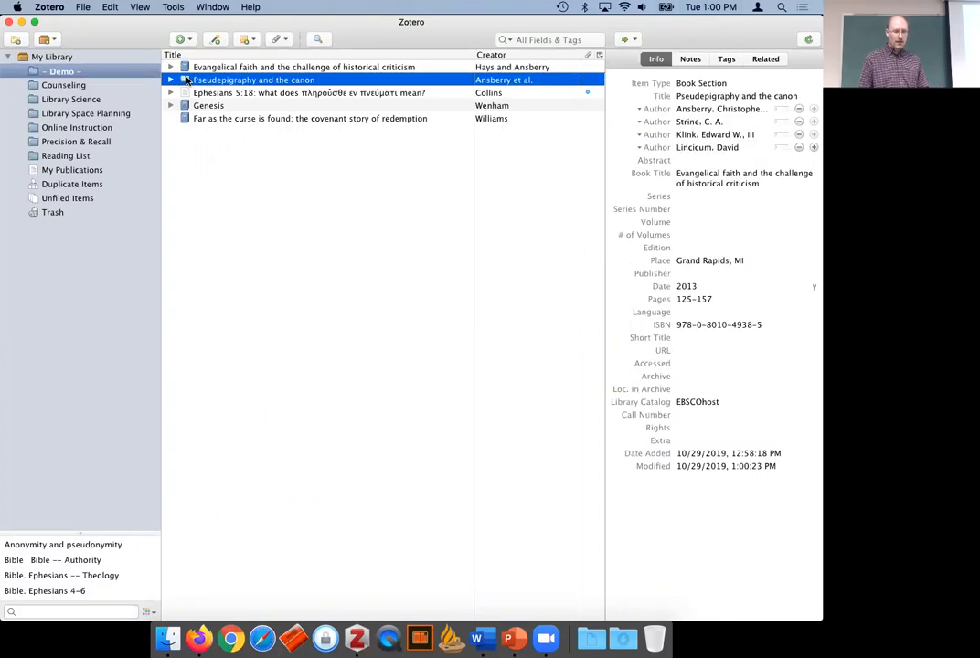
left_click(187, 68)
left_click(187, 80)
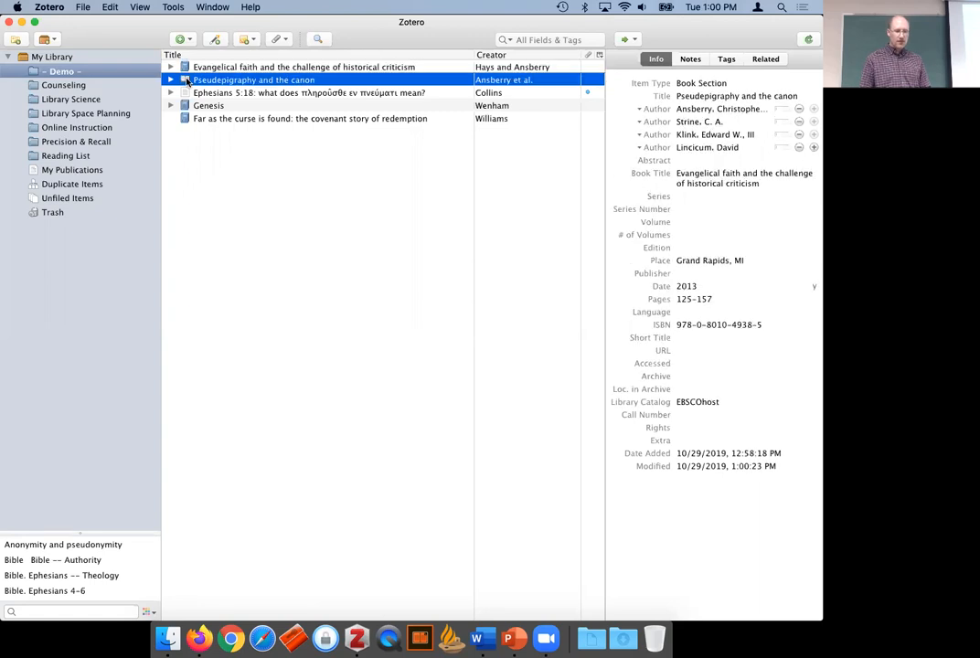
left_click(187, 68)
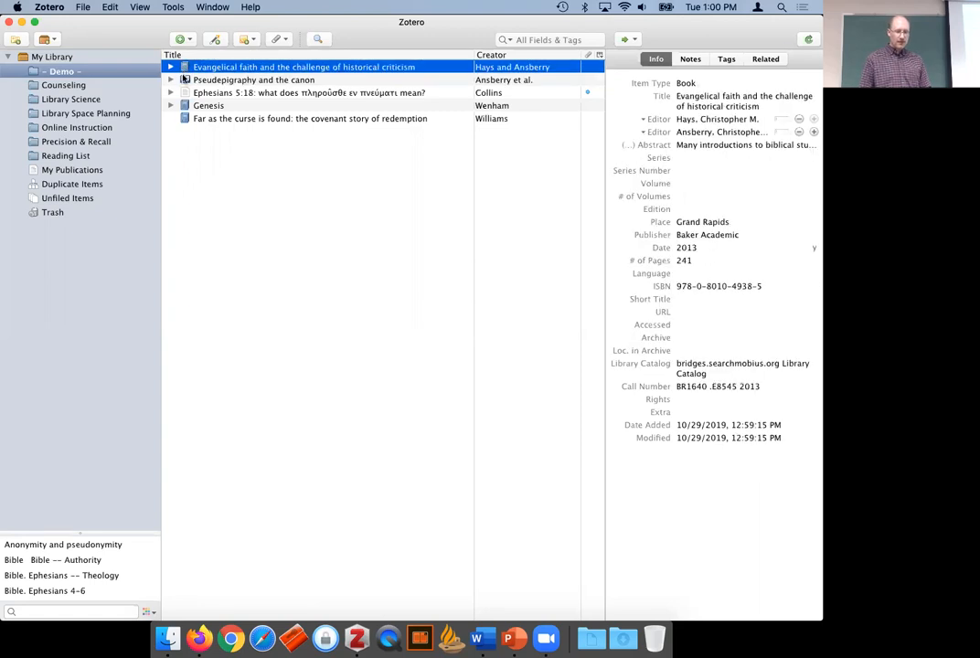
Expand "Evangelical faith and the challenge of historical criticism", read its attached contents note, and collapse the entry again.
left_click(169, 68)
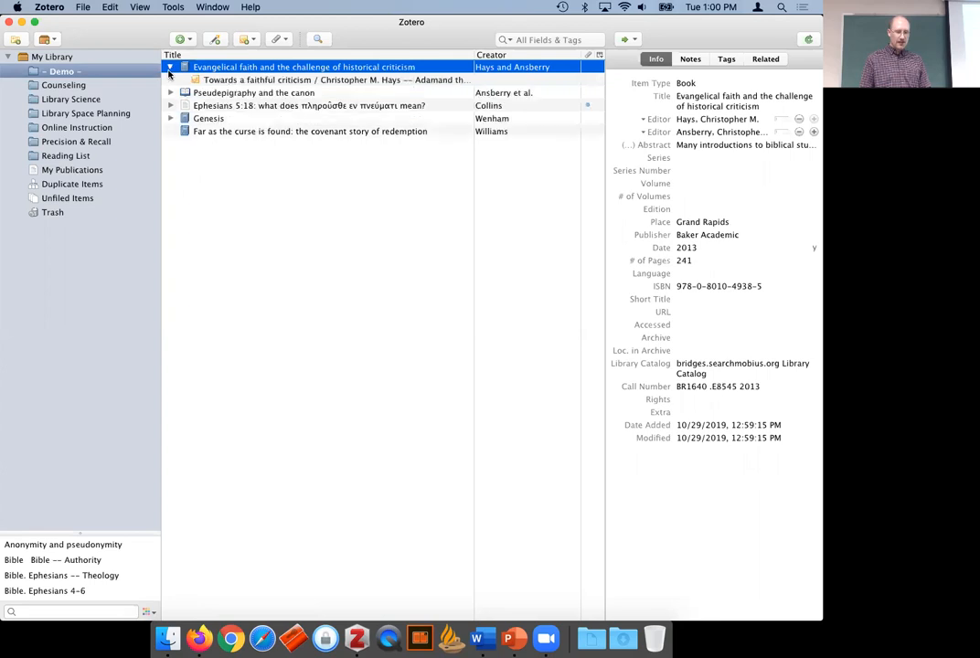
left_click(220, 81)
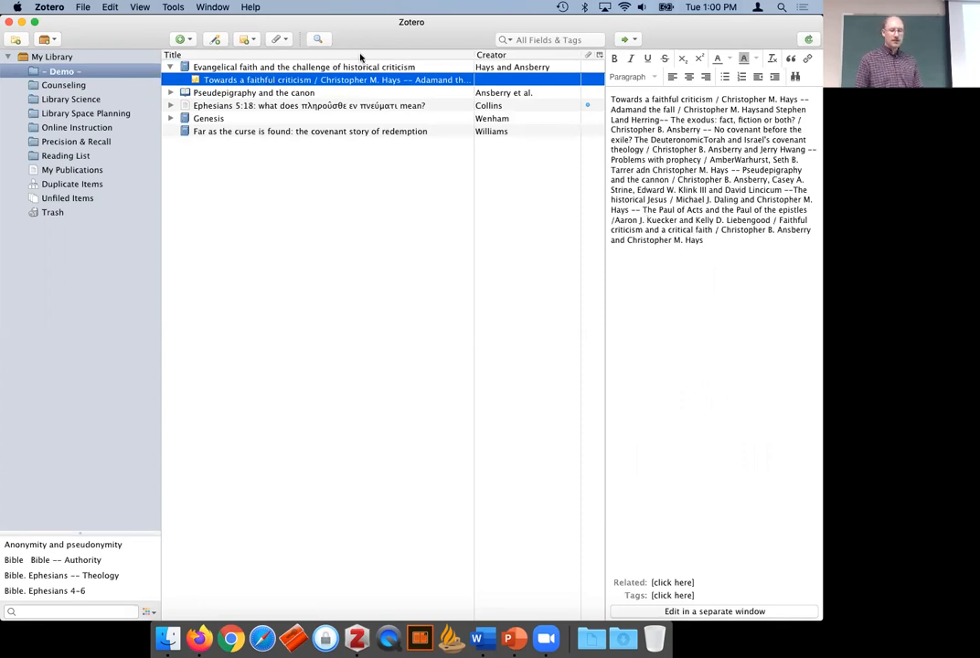
left_click(170, 66)
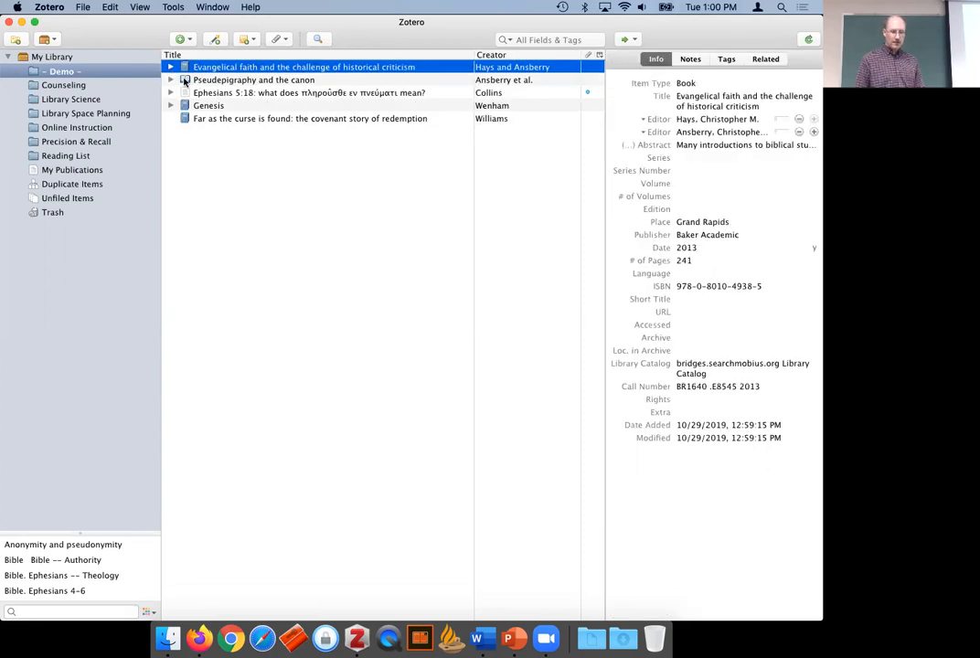
Add a fifth creator to "Pseudepigraphy and the canon" and set its role to Editor.
left_click(206, 80)
left_click(766, 151)
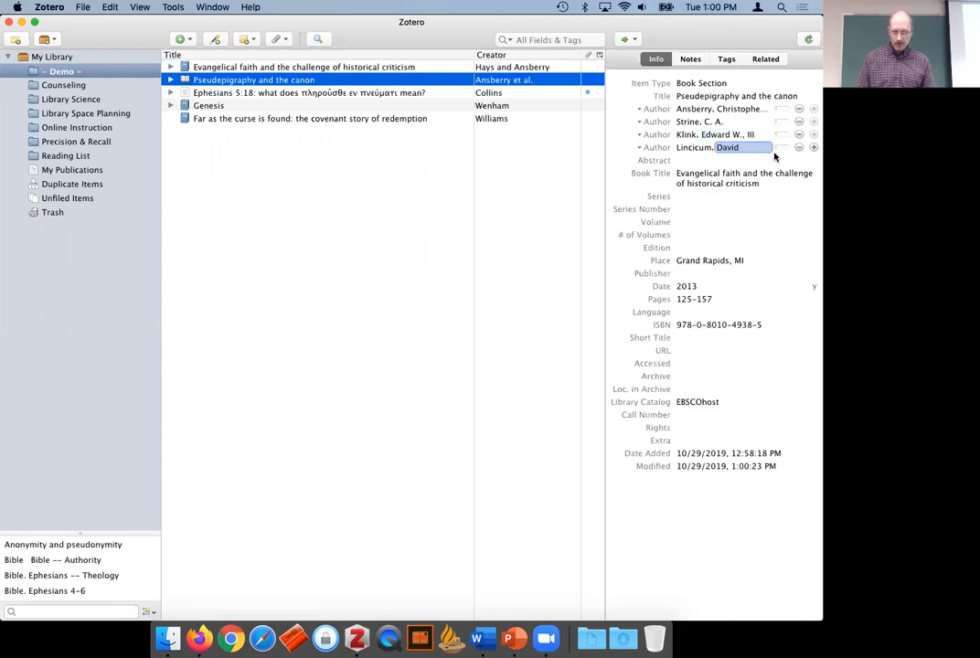
left_click(815, 149)
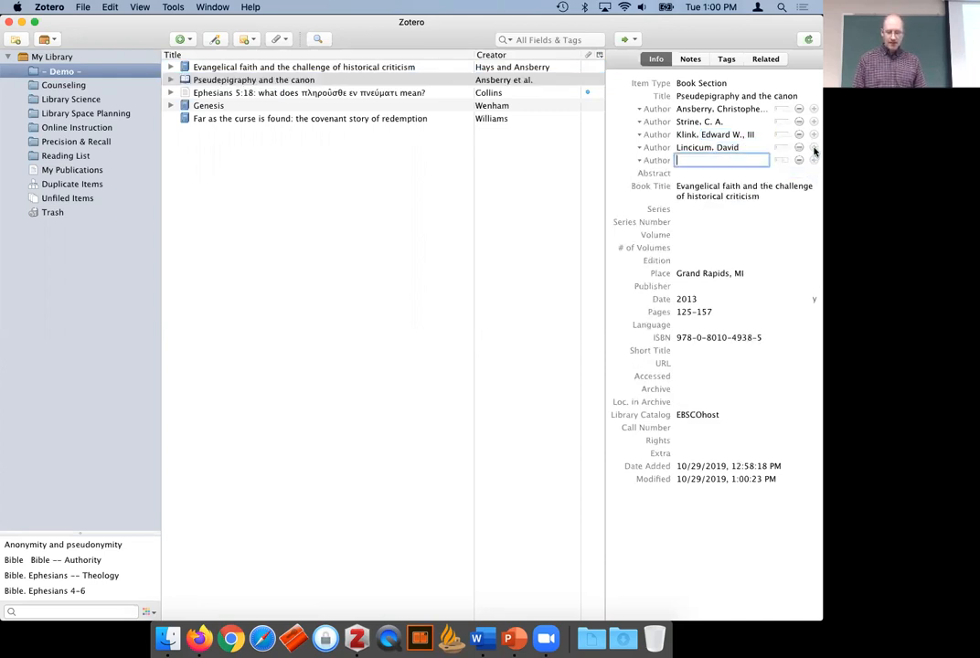
left_click(658, 161)
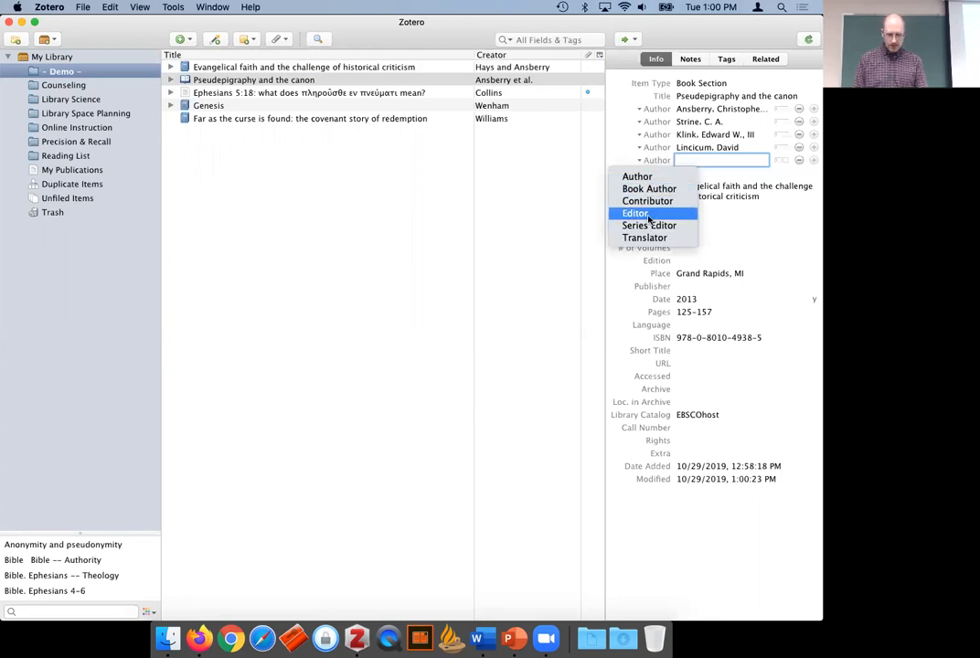
left_click(650, 215)
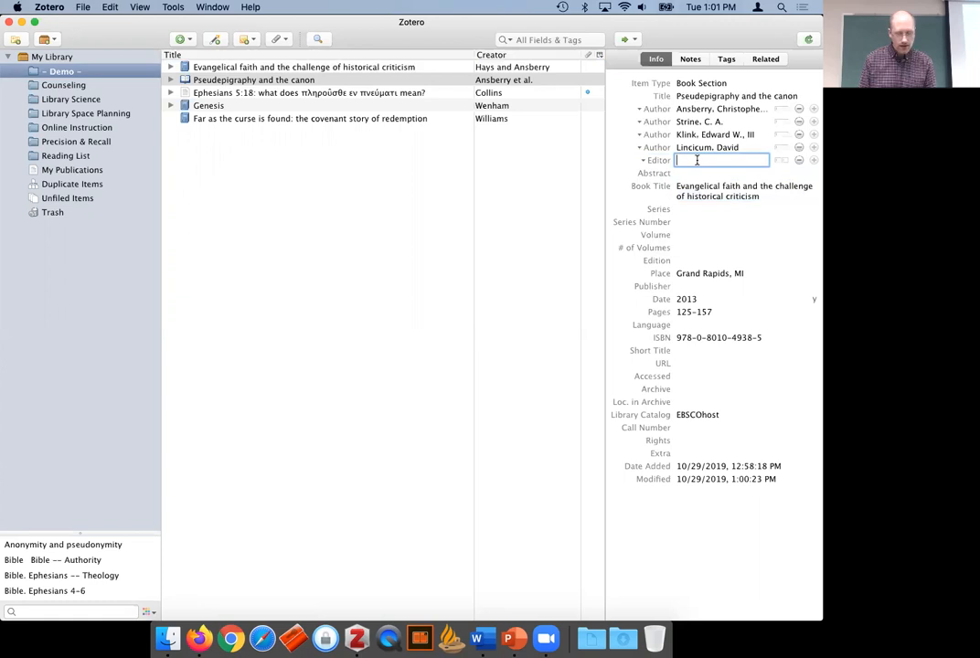
Fill in the new editor entry with the full name of the source book's first editor from the suggestions.
type("har")
key("BackSpace")
key("BackSpace")
key("BackSpace")
type("Hay")
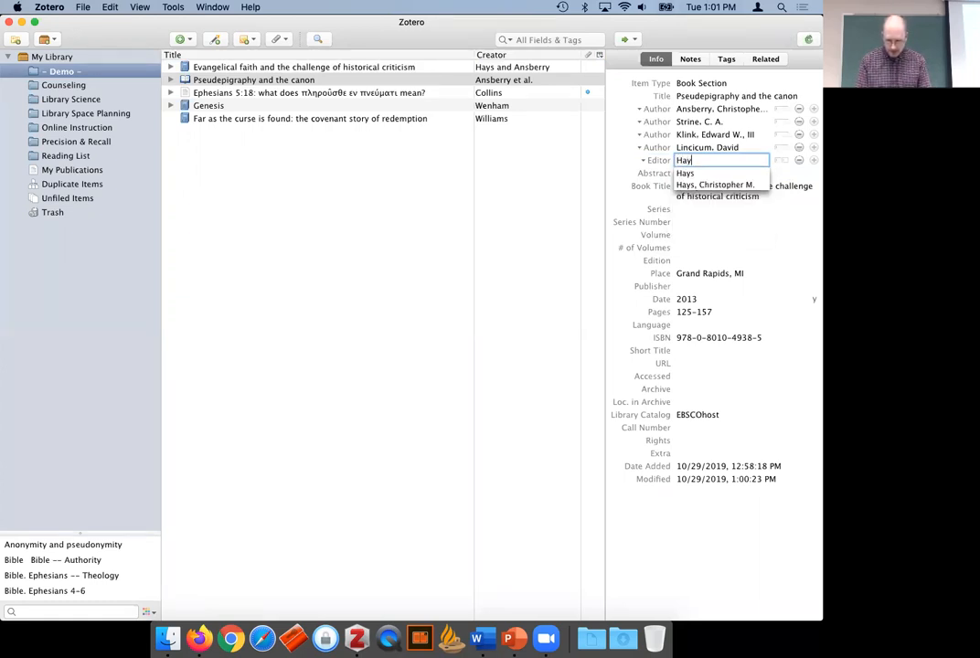
key("Down")
key("Down")
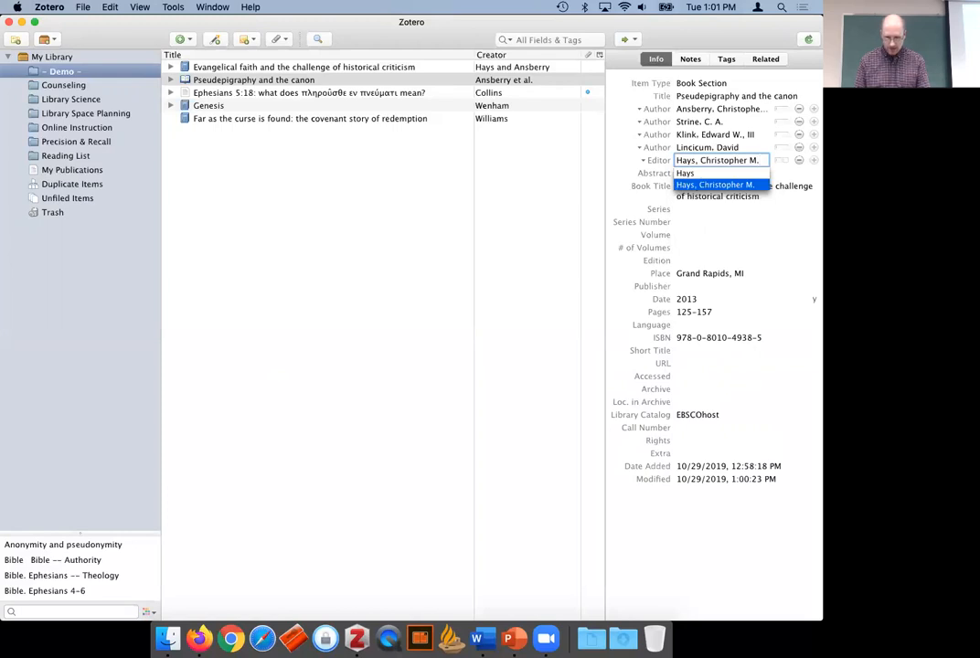
key("Return")
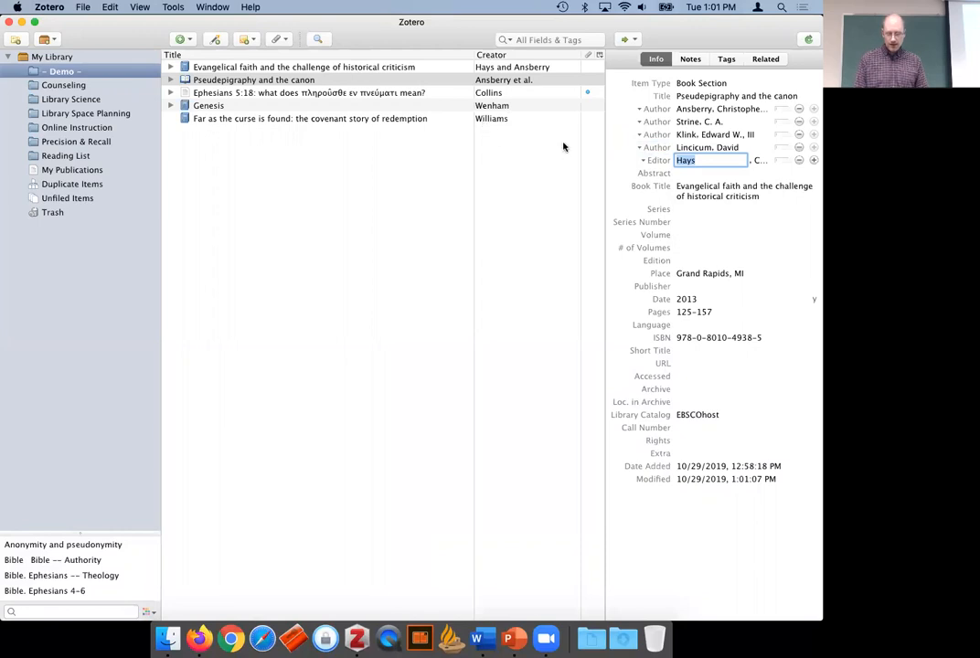
Add a second Editor entry to "Pseudepigraphy and the canon" and enter the last name of the source book's second editor.
left_click(814, 160)
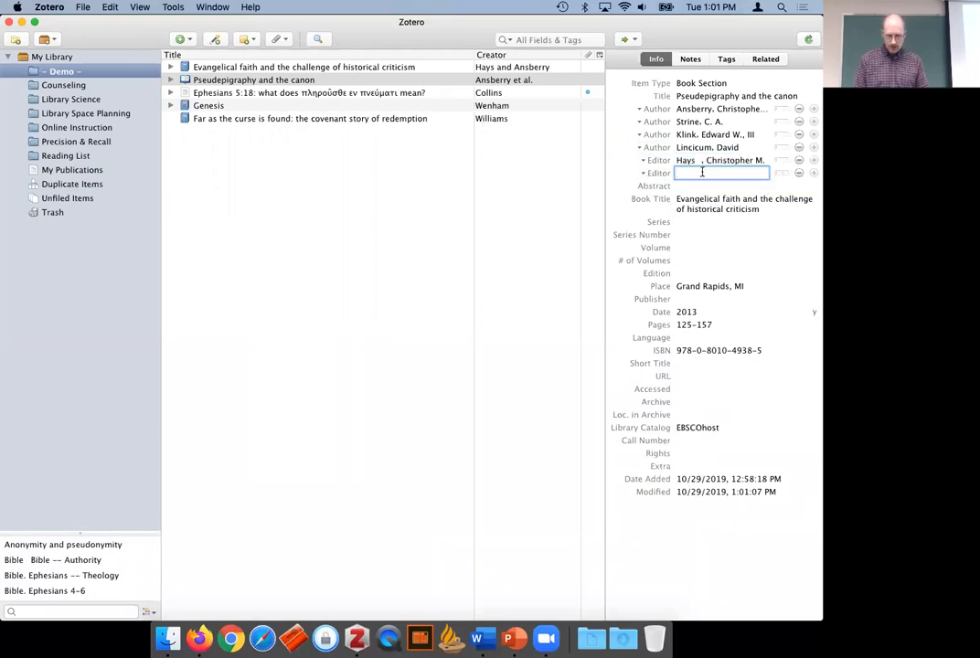
type("Ansb")
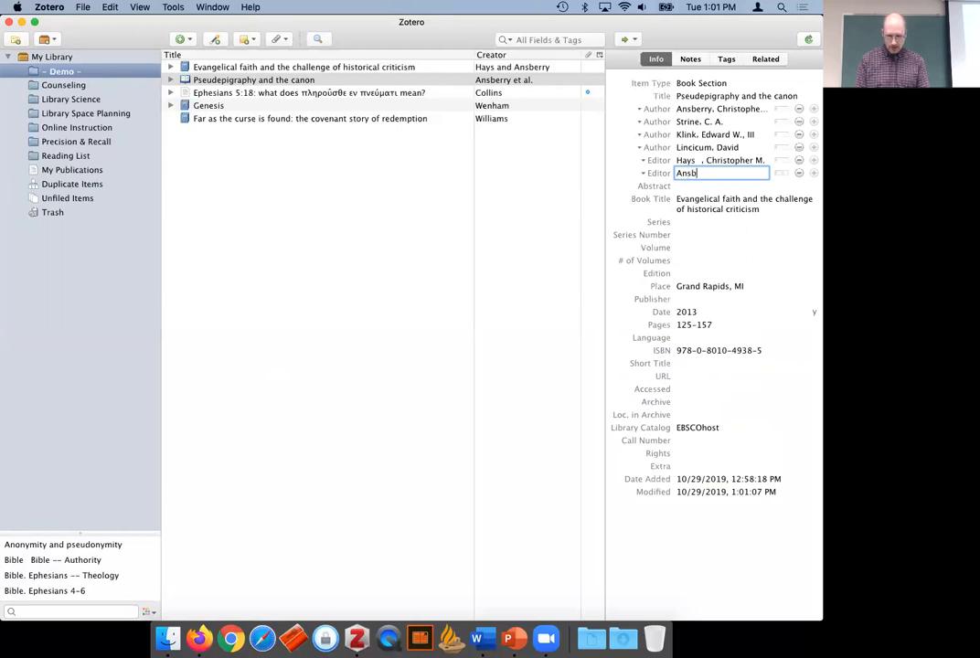
type("erry,")
key("BackSpace")
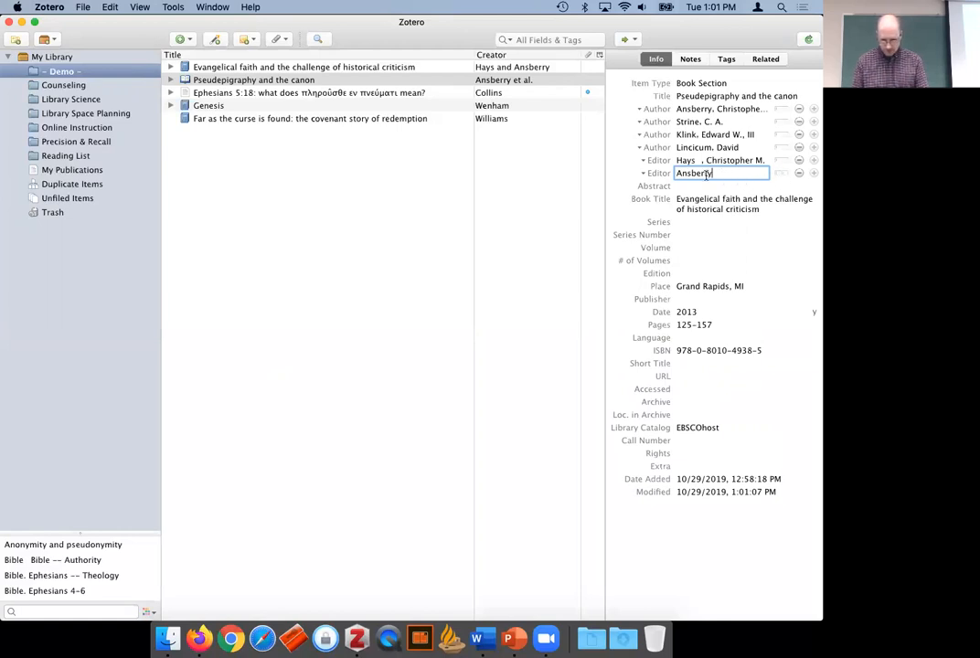
left_click_drag(706, 175, 673, 174)
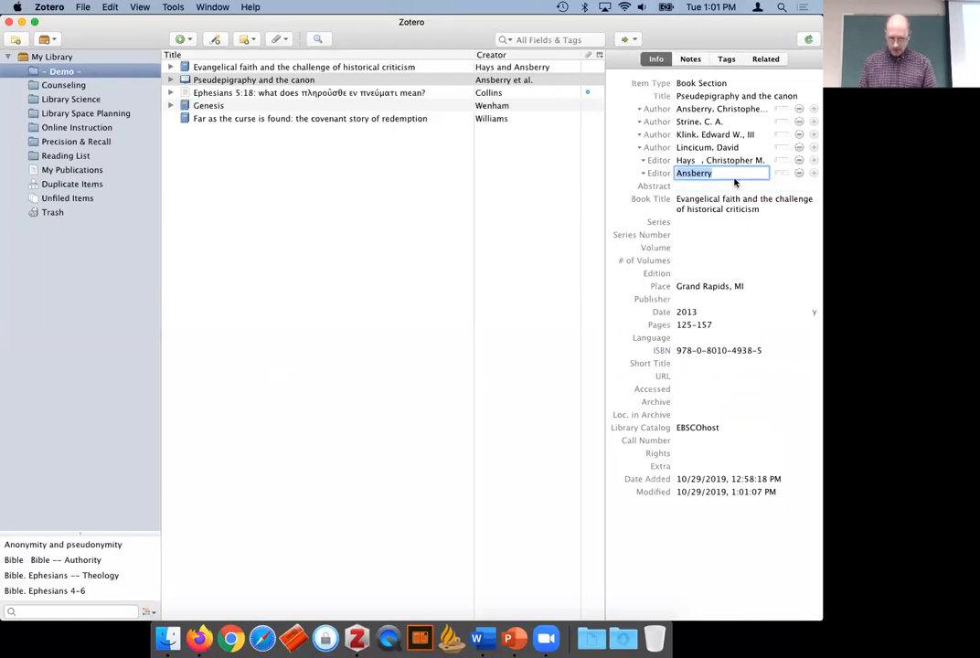
key("Right")
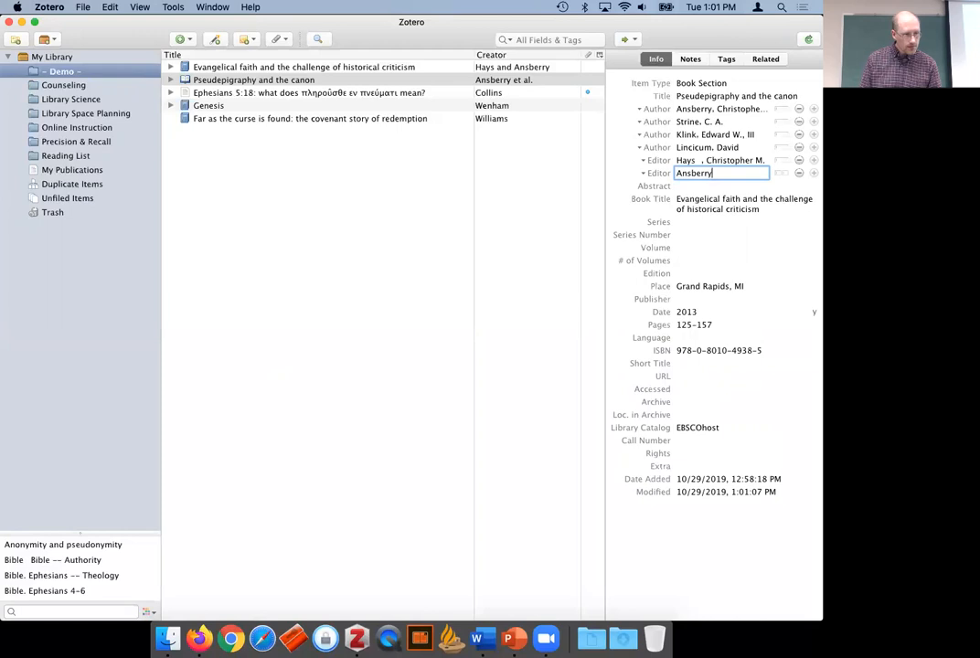
type(", Ch")
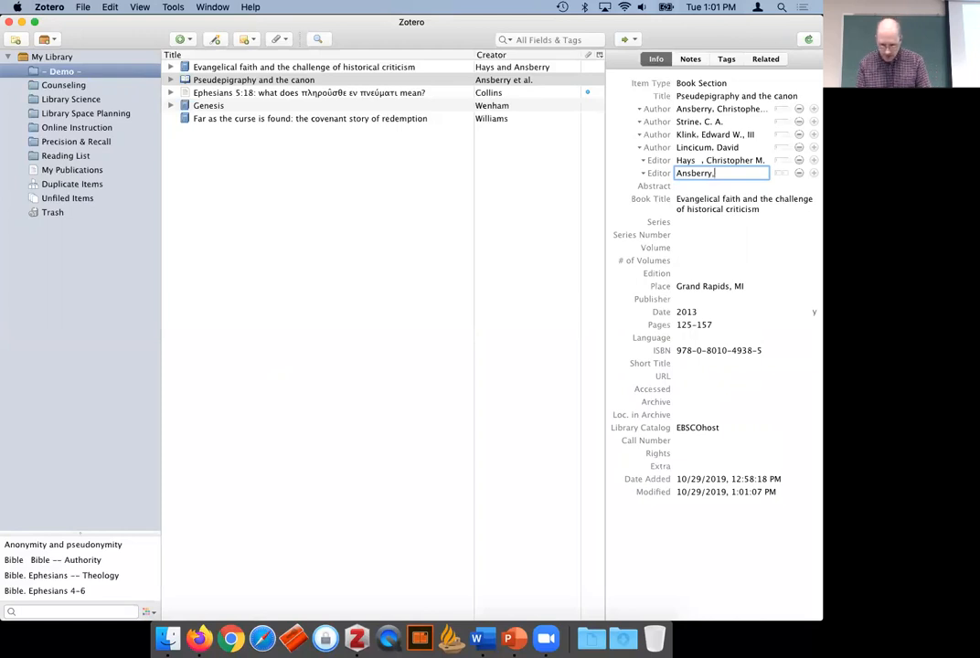
key("BackSpace")
key("BackSpace")
key("BackSpace")
key("BackSpace")
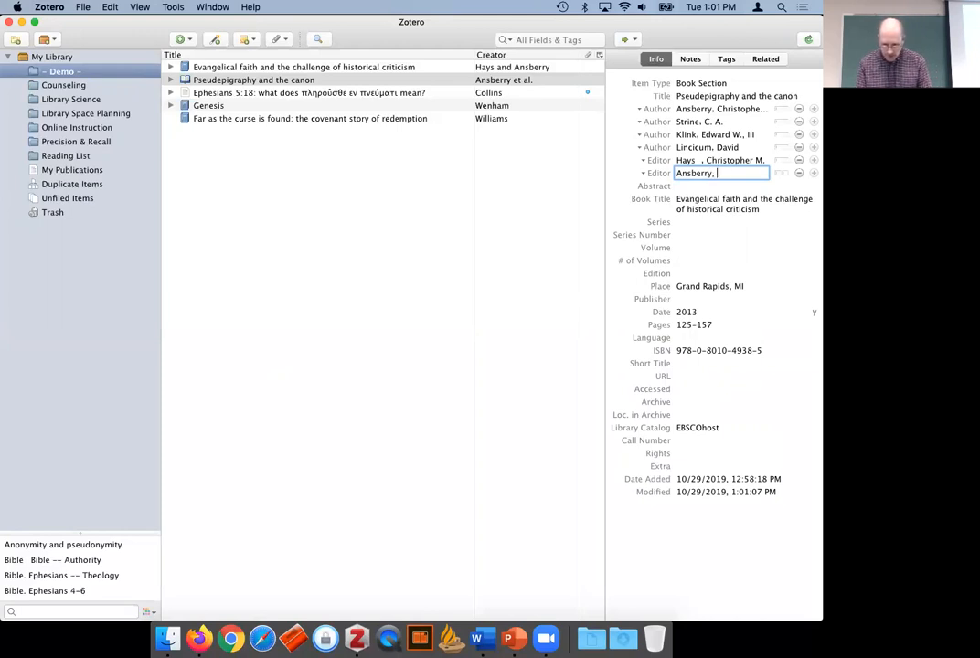
key("Tab")
Switch the second editor to separate last-name and first-name fields and fill in the first name with its middle initial.
left_click(784, 174)
left_click(742, 173)
type("Ch")
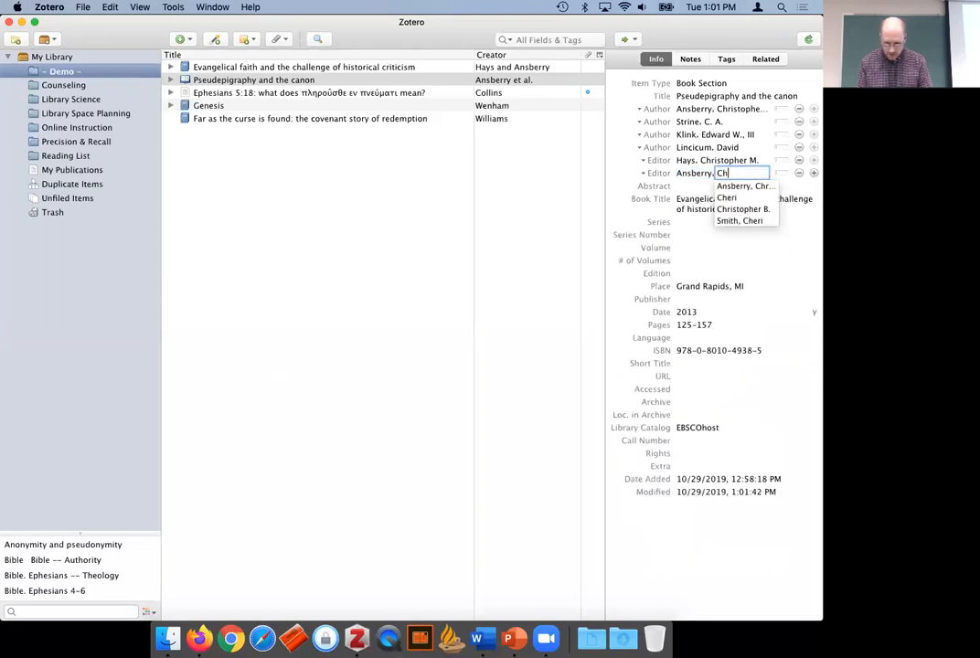
key("Down")
key("Return")
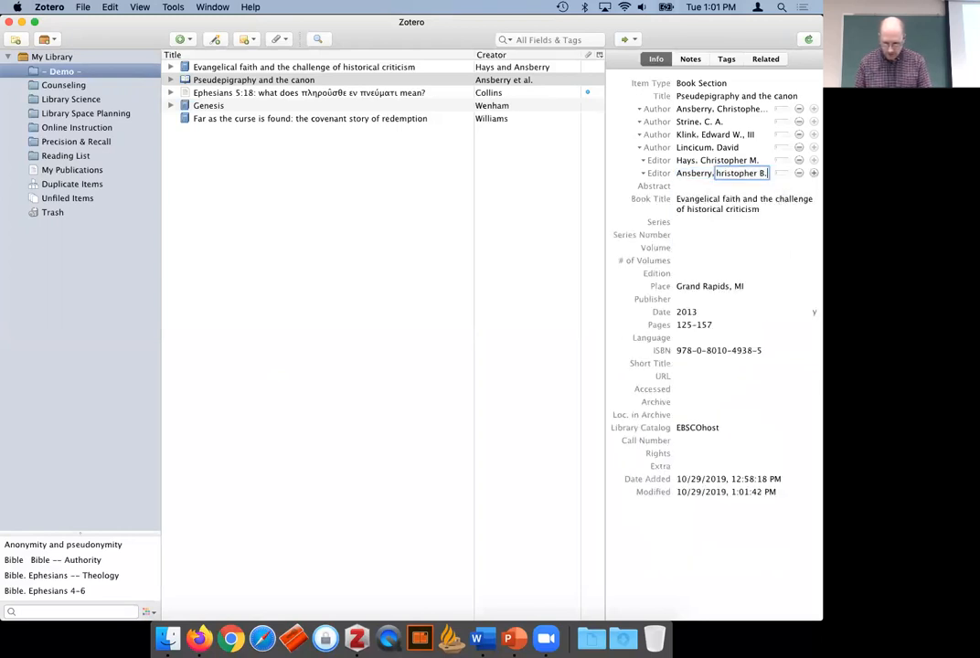
left_click(822, 266)
left_click(781, 250)
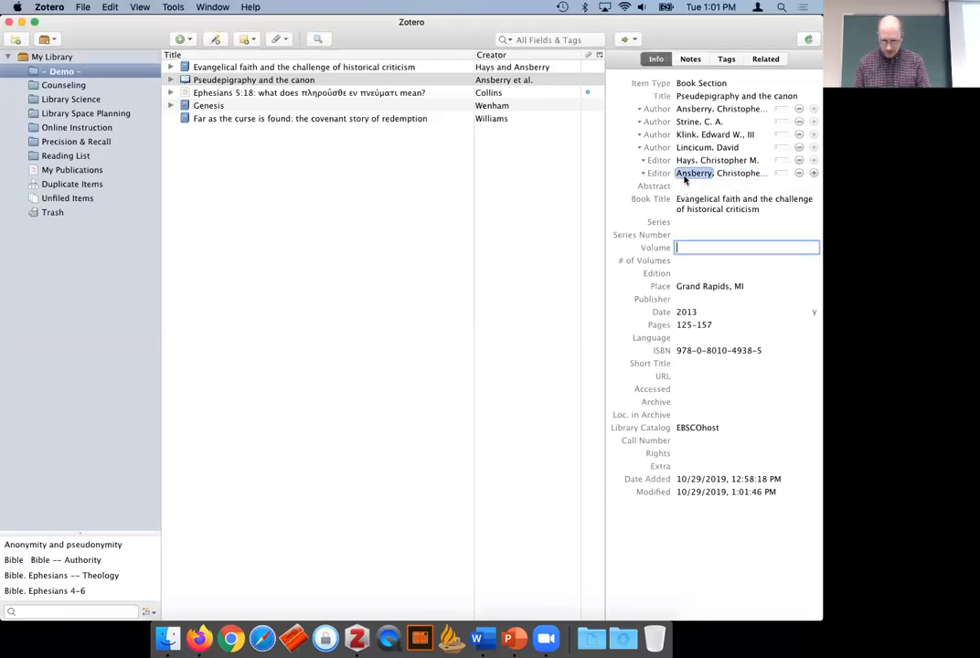
Check the second editor's last-name and first-name fields for correct content.
left_click(685, 175)
key("Tab")
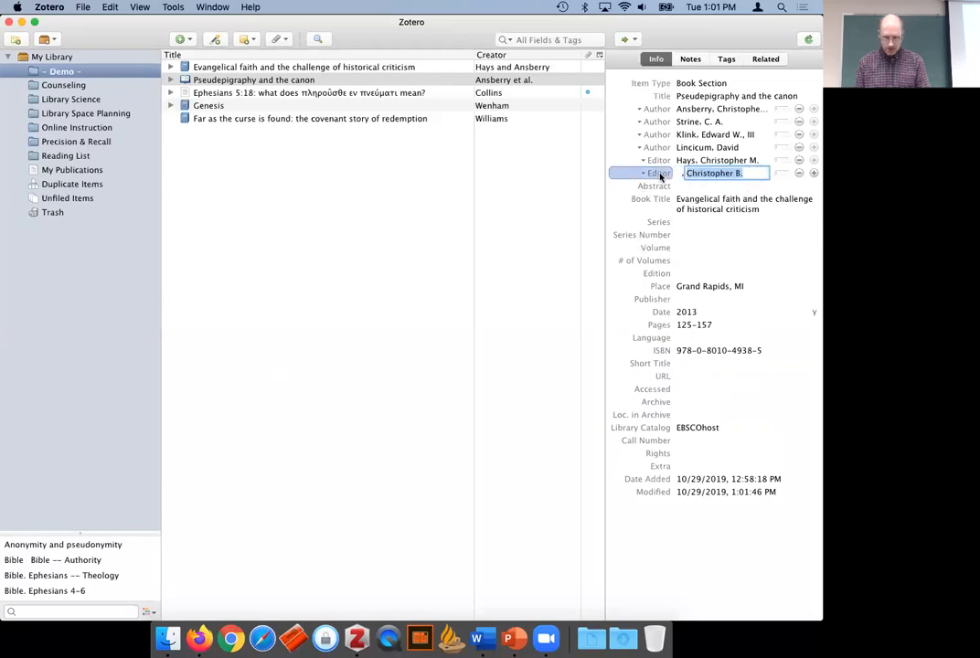
key("Return")
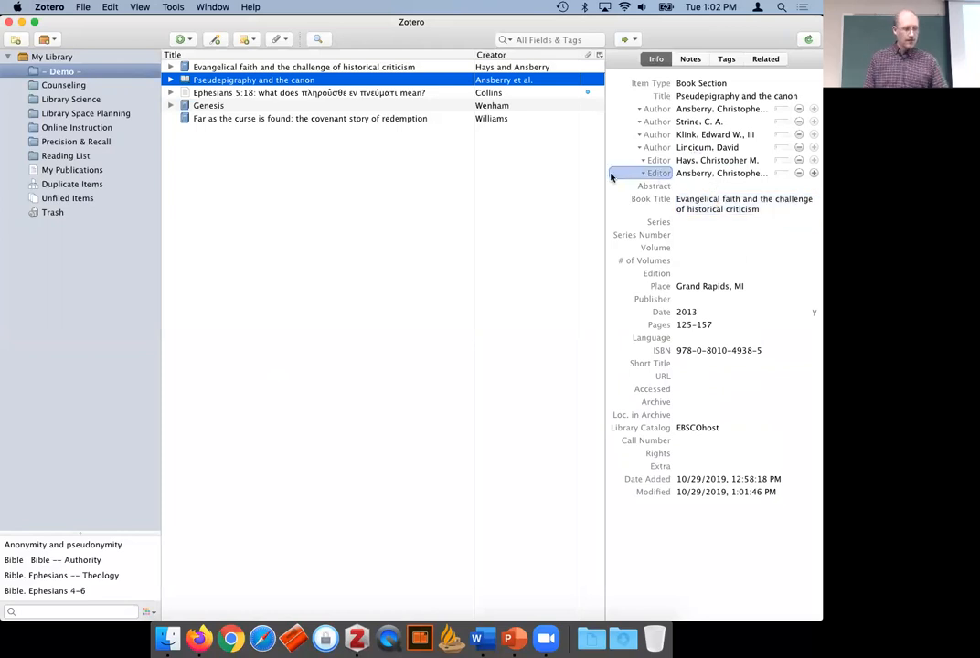
Switch to Firefox and open scholar.google.com in a new tab.
left_click(203, 640)
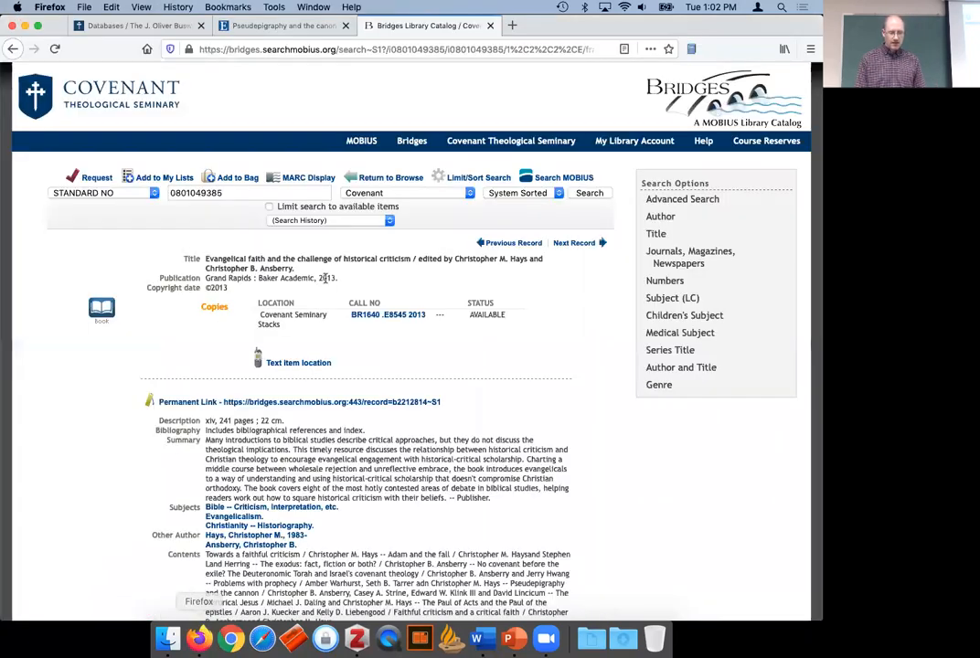
left_click(510, 26)
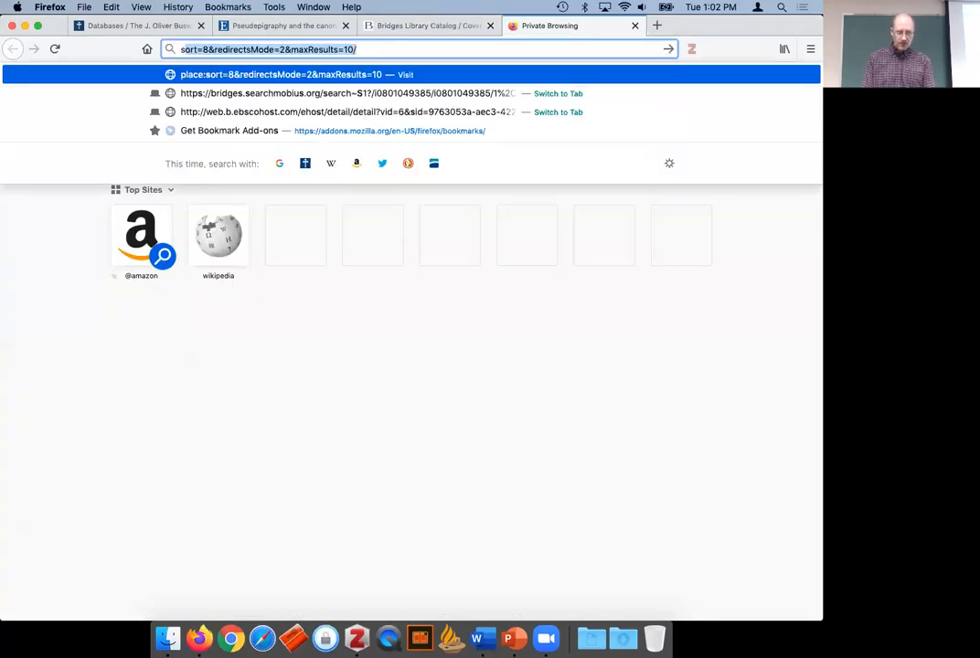
type("scholar.goo")
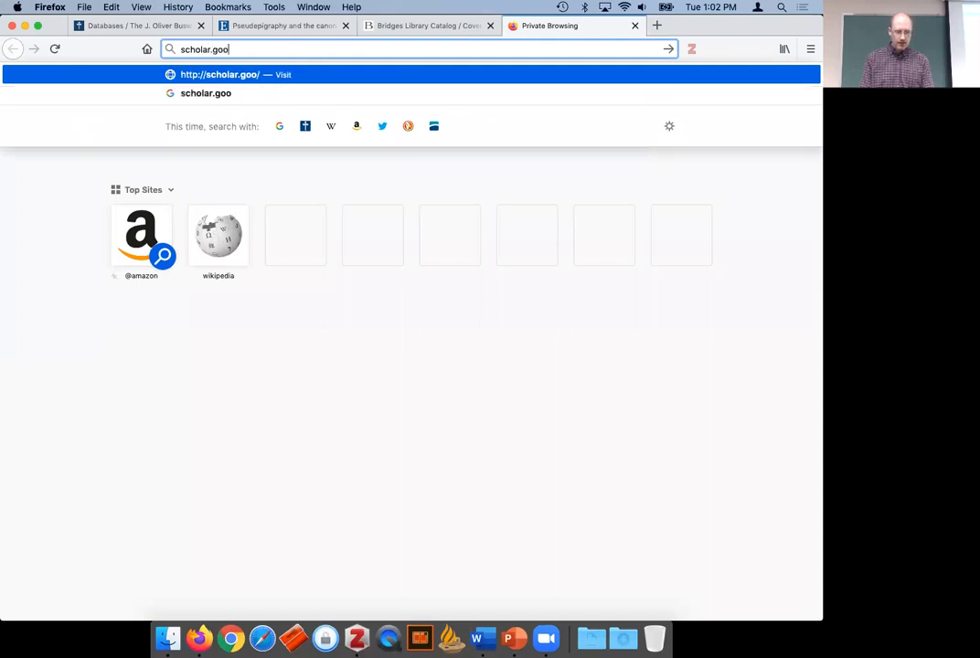
type("gle.com")
key("Return")
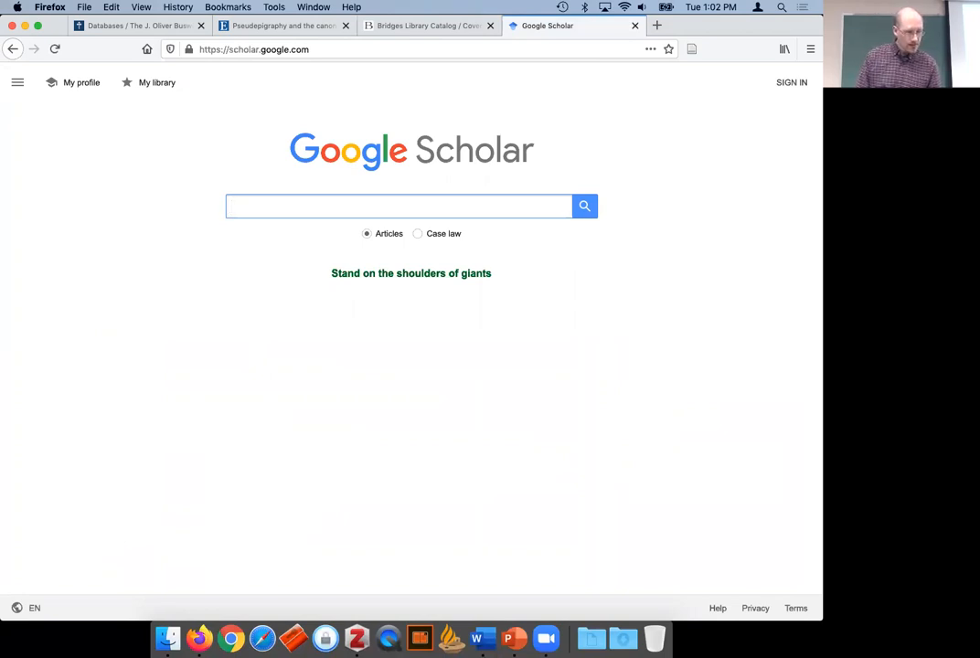
Search Google Scholar for the article author's last name plus "cultural disorientation".
type("jenn")
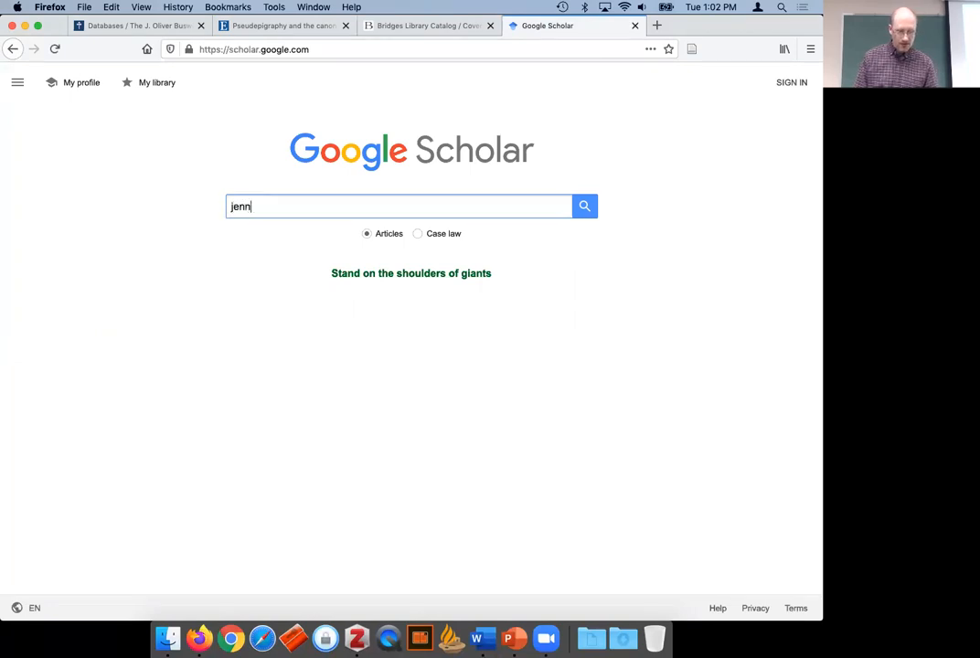
type("ings ")
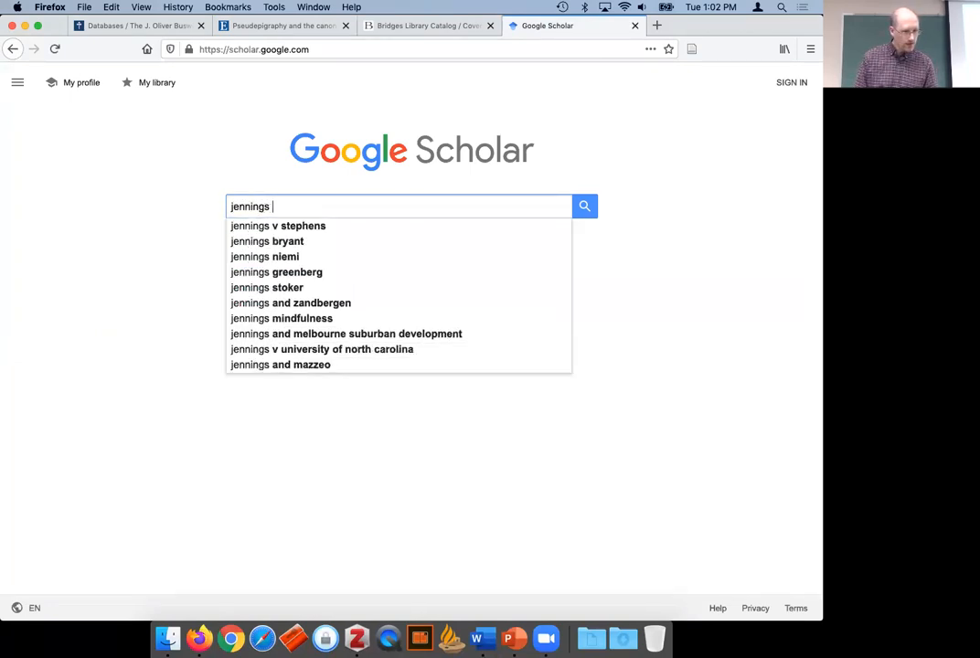
type("cultural disor")
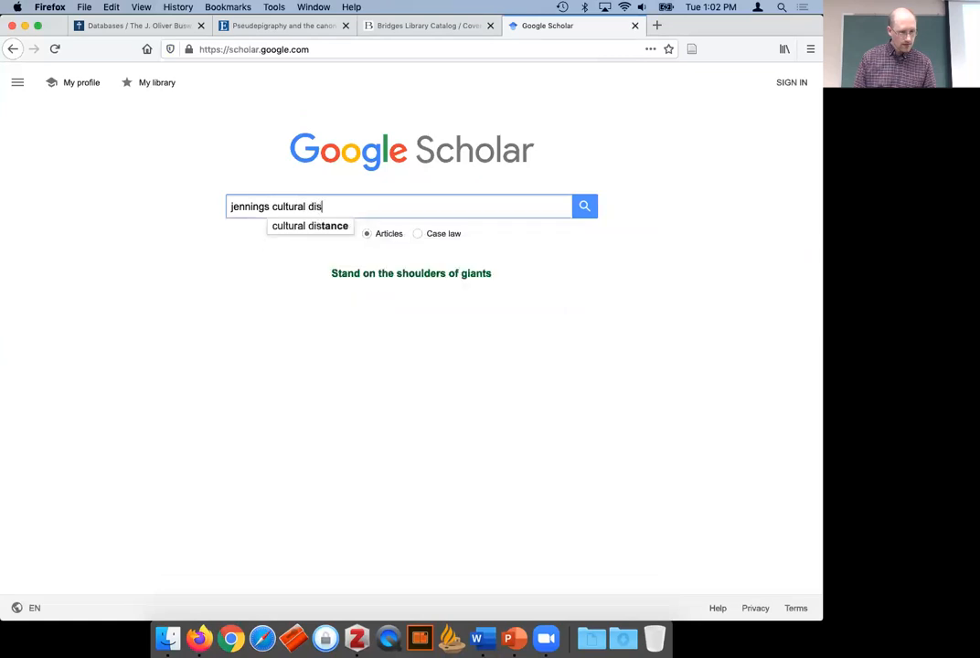
key("Down")
key("Down")
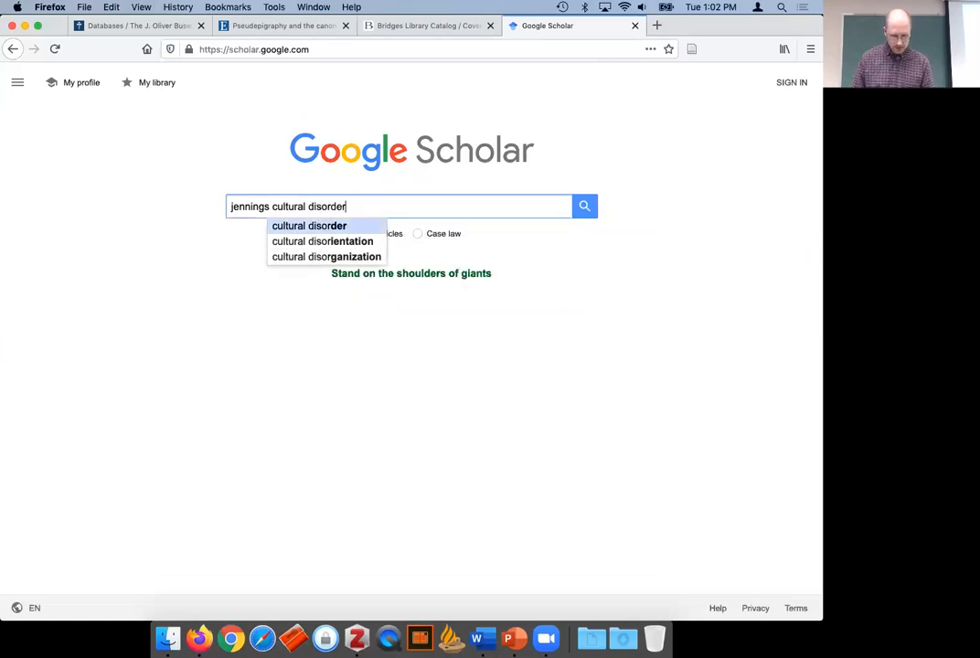
key("Return")
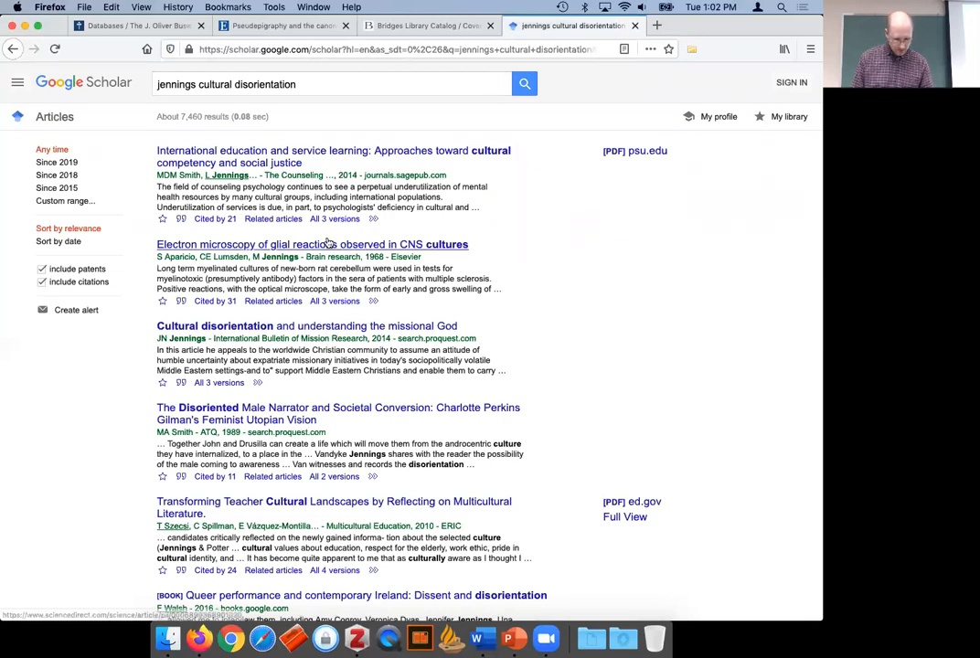
List all versions of "Cultural disorientation and understanding the missional God" and open the journals.sagepub.com version.
left_click(206, 383)
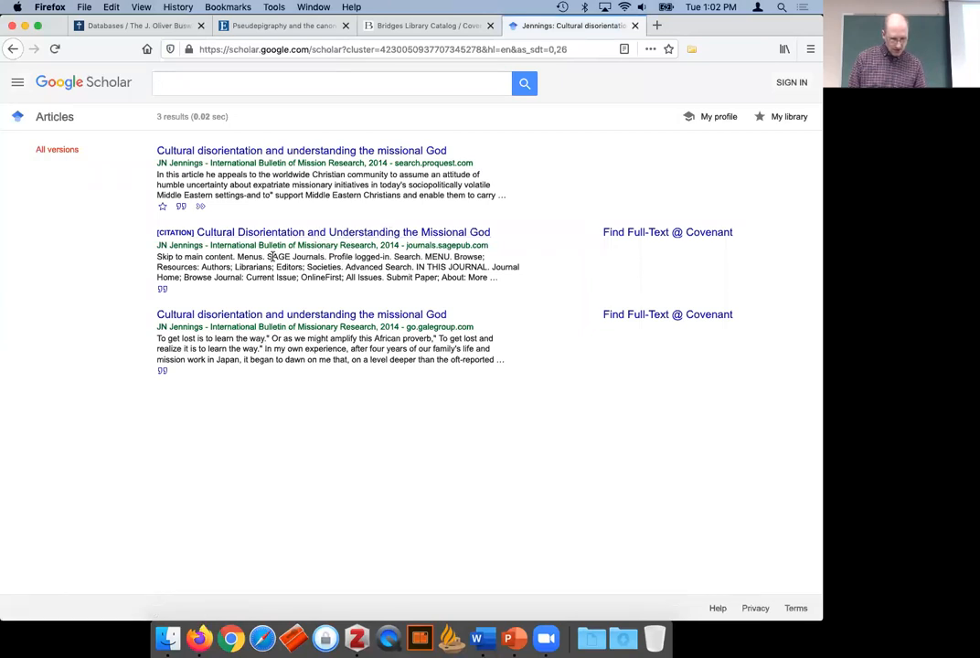
left_click(434, 235)
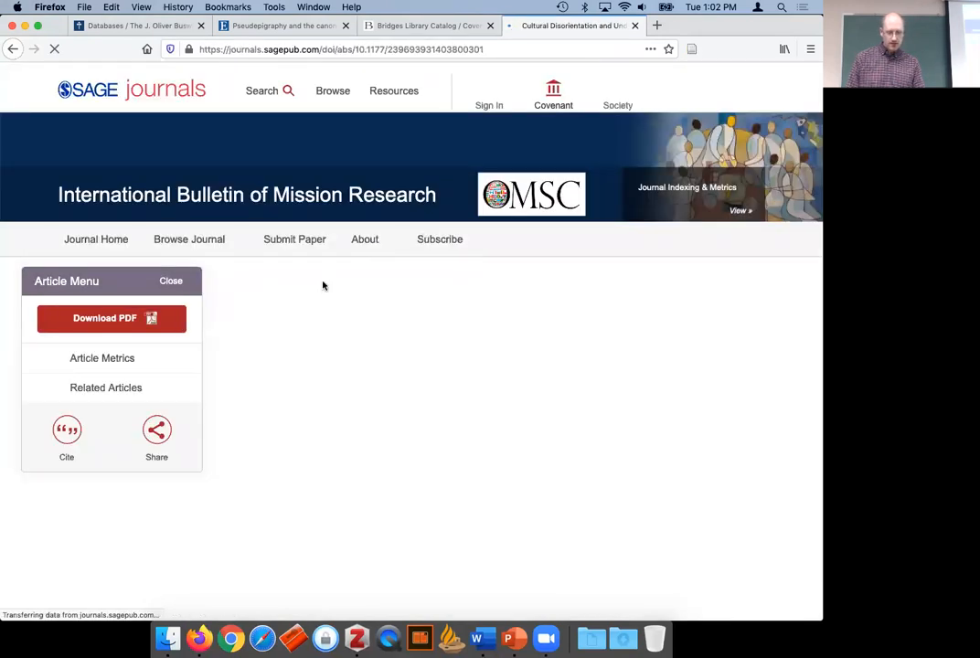
scroll(320, 384, "down", 1)
scroll(320, 386, "down", 1)
scroll(320, 385, "up", 2)
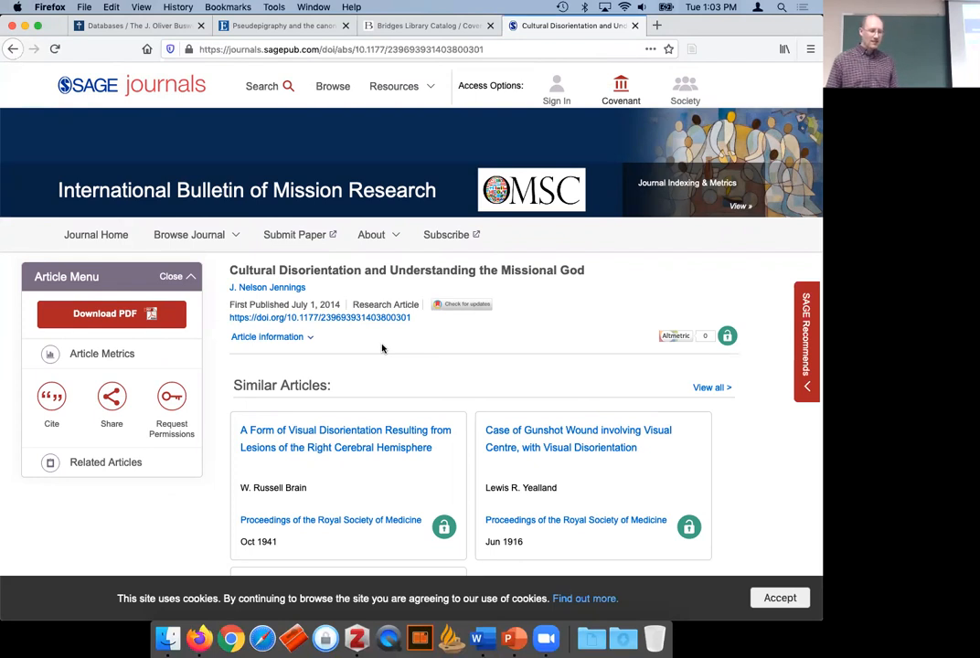
Save the SAGE article with its PDF to the "- Demo -" collection and check its publication title in Zotero.
left_click(693, 51)
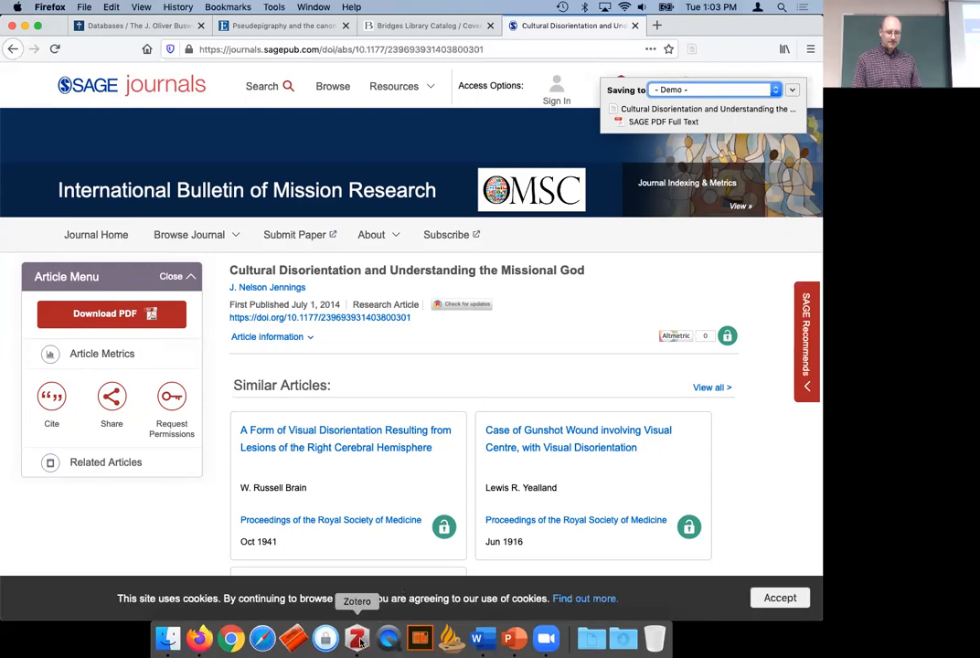
left_click(357, 639)
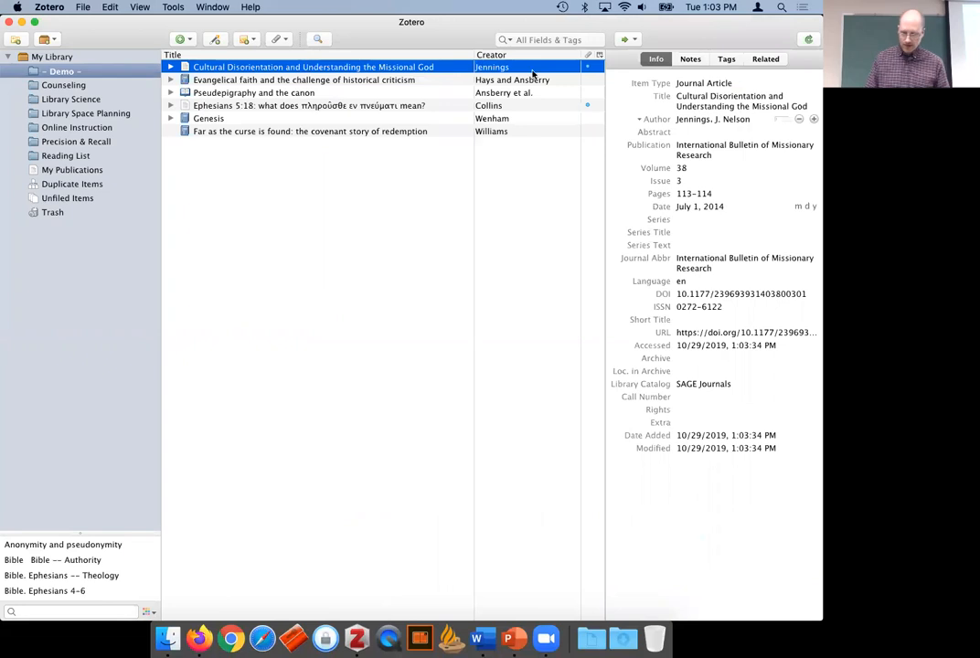
left_click(725, 154)
key("Tab")
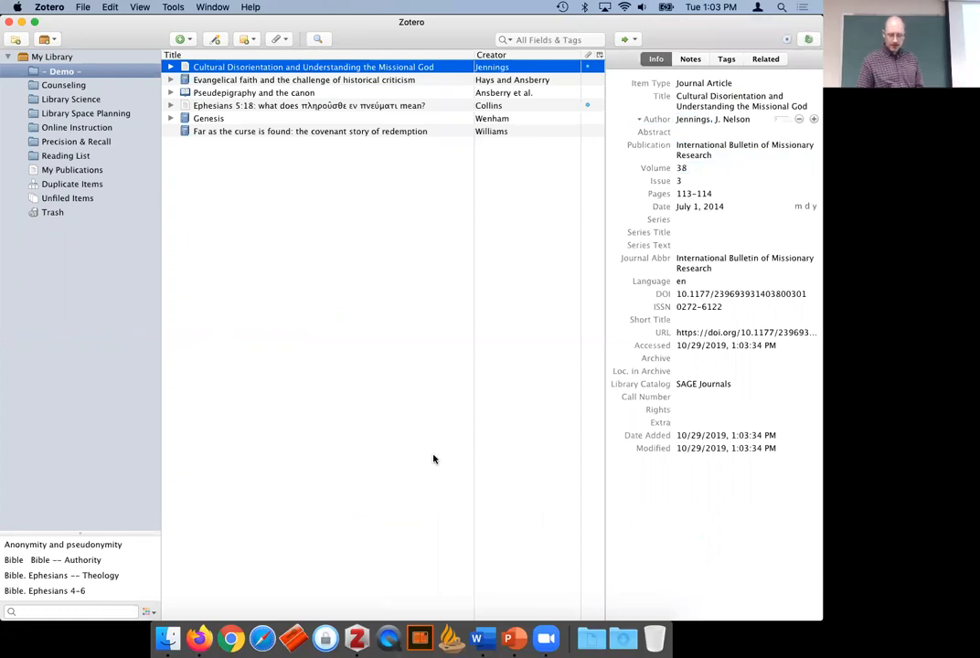
Return to the Google Scholar results in Firefox, examine the article's search.proquest.com source, and list all its versions again.
left_click(198, 640)
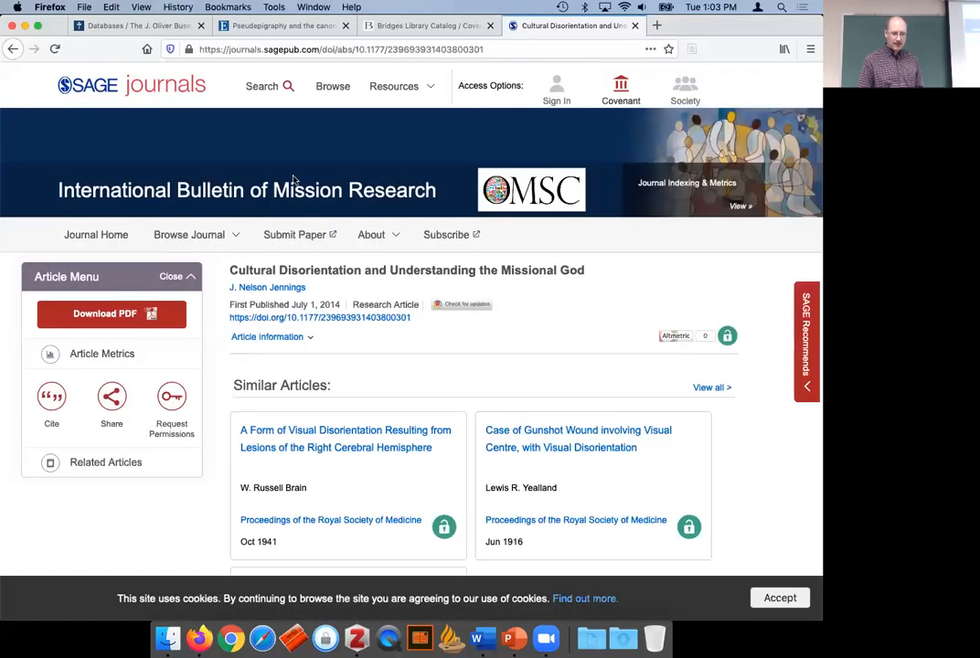
left_click(12, 49)
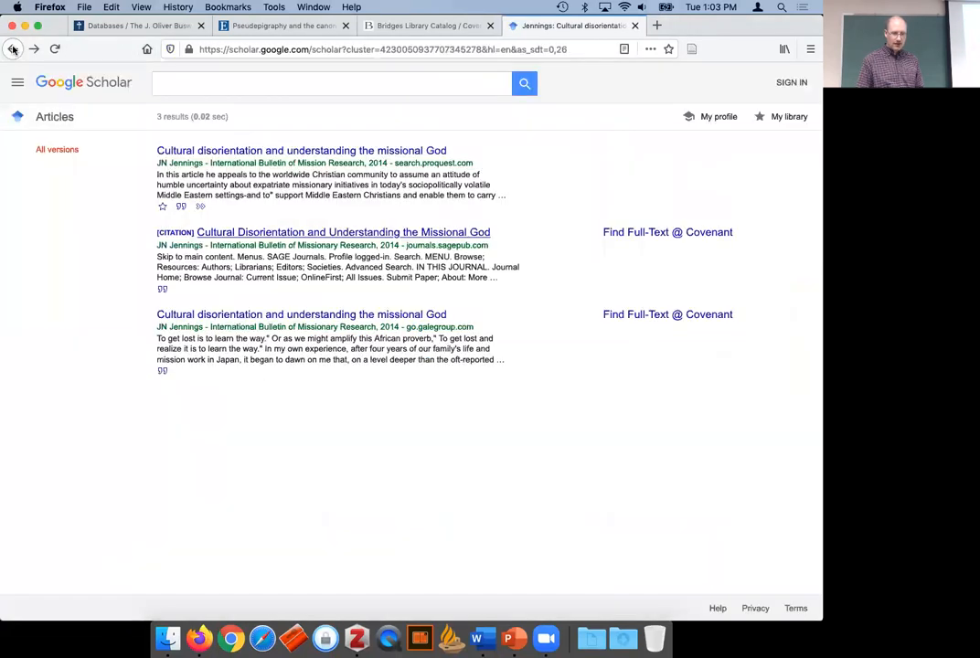
left_click(14, 49)
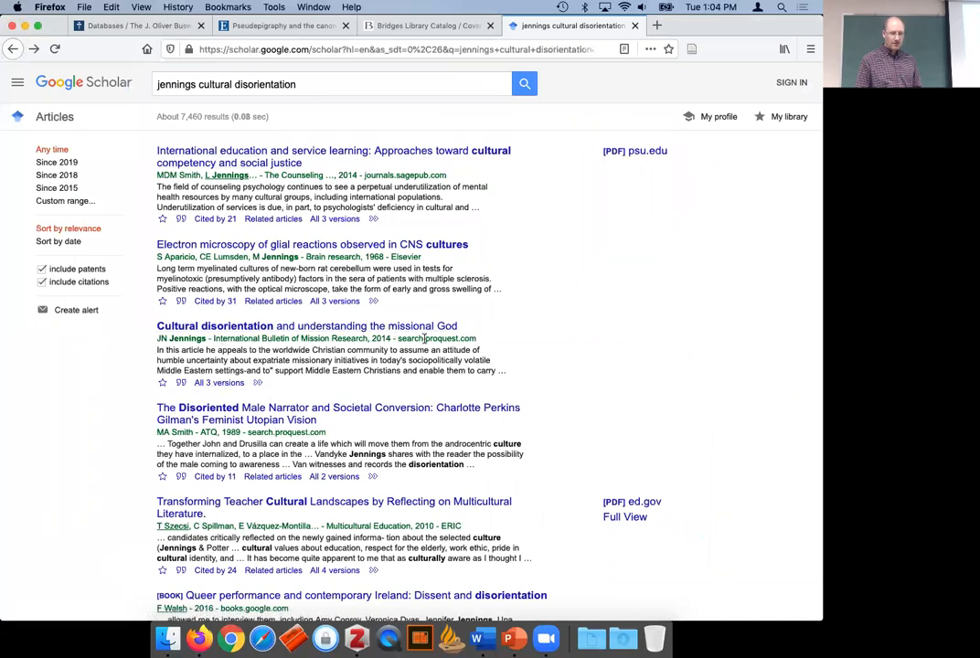
left_click_drag(398, 339, 503, 343)
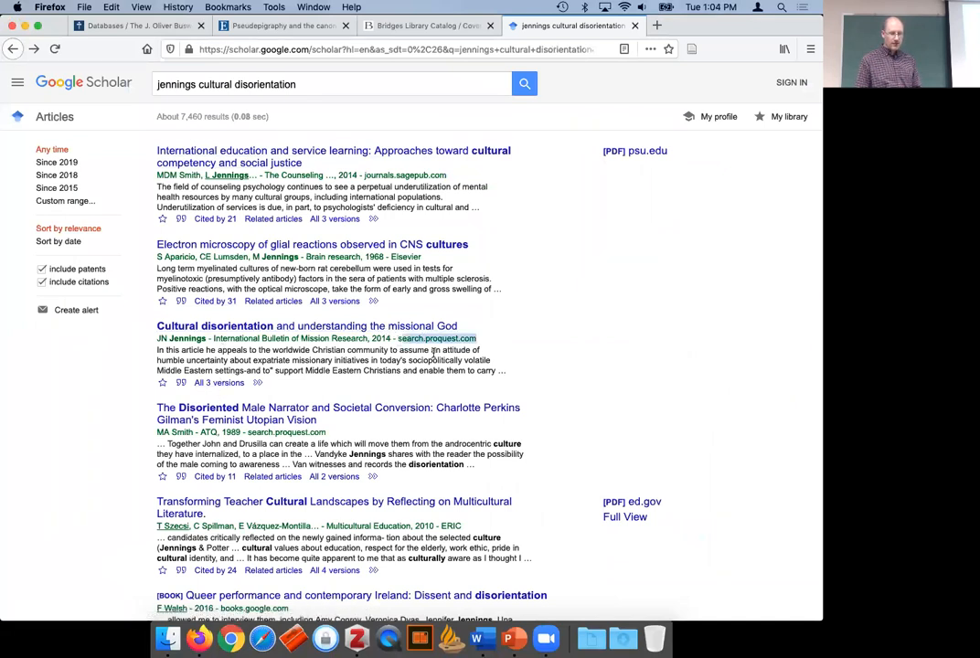
left_click(224, 384)
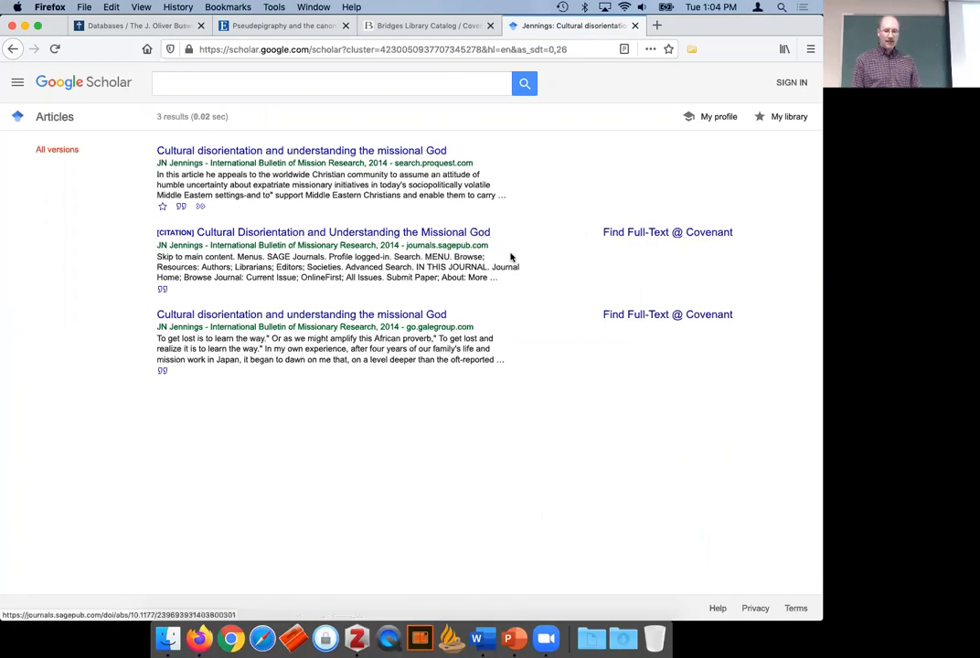
View the Library links page in the Google Scholar settings, and return to the article's list of versions.
left_click(20, 86)
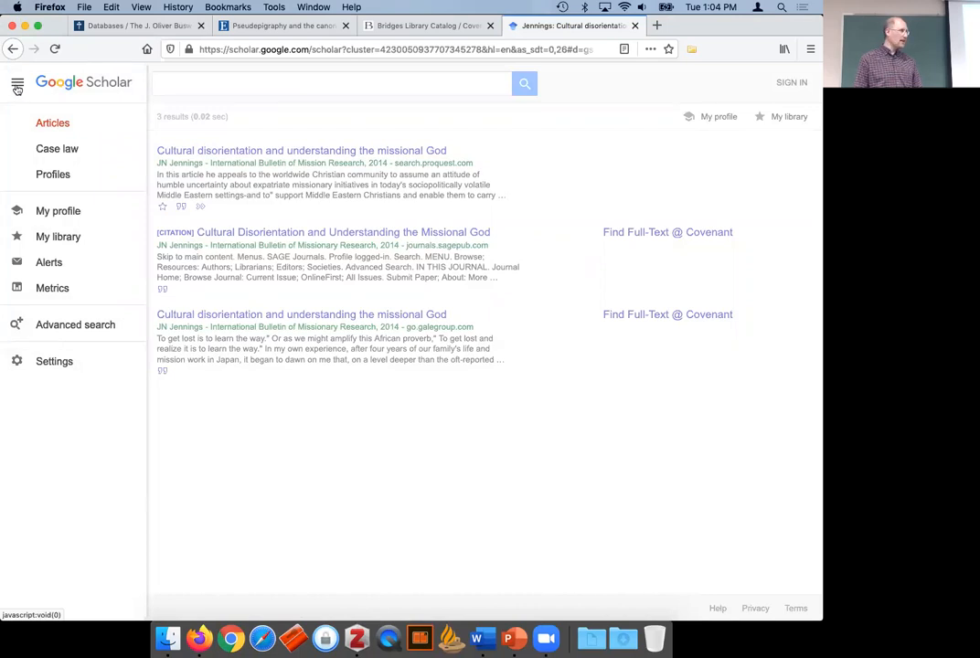
left_click(18, 361)
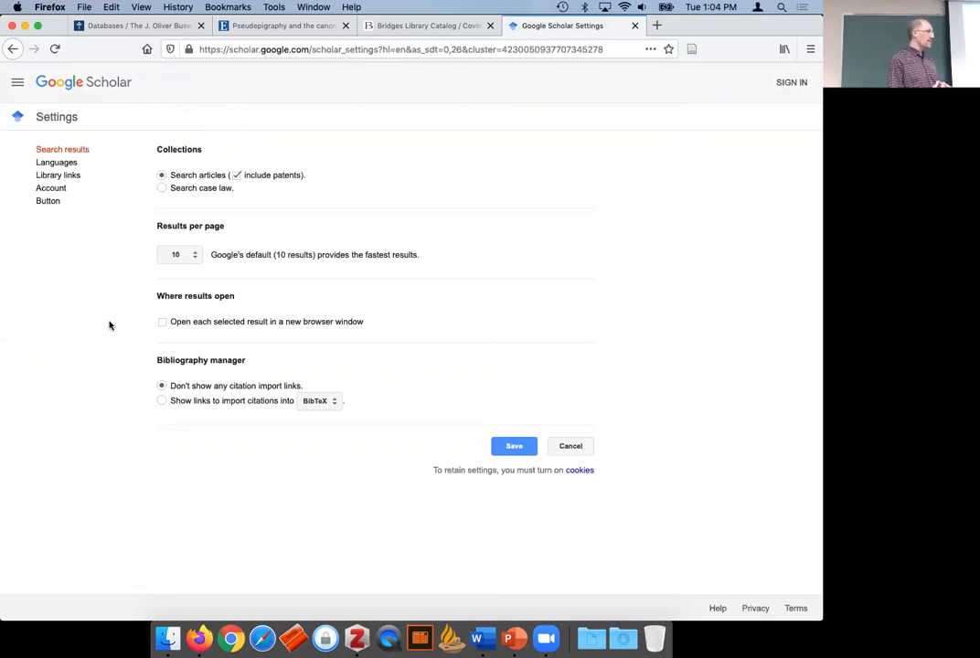
left_click(66, 178)
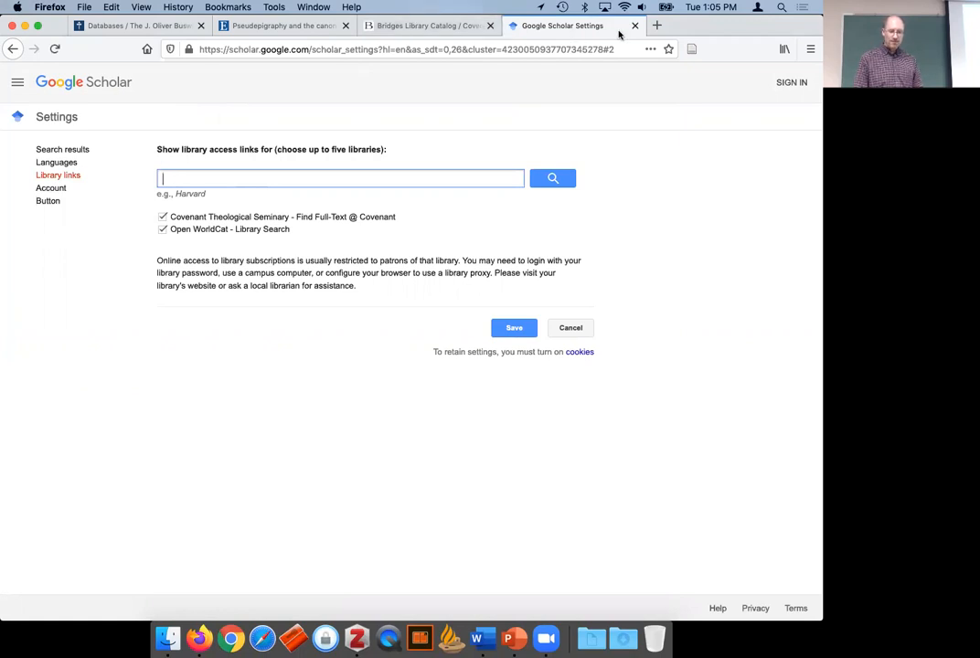
left_click(14, 51)
left_click(17, 55)
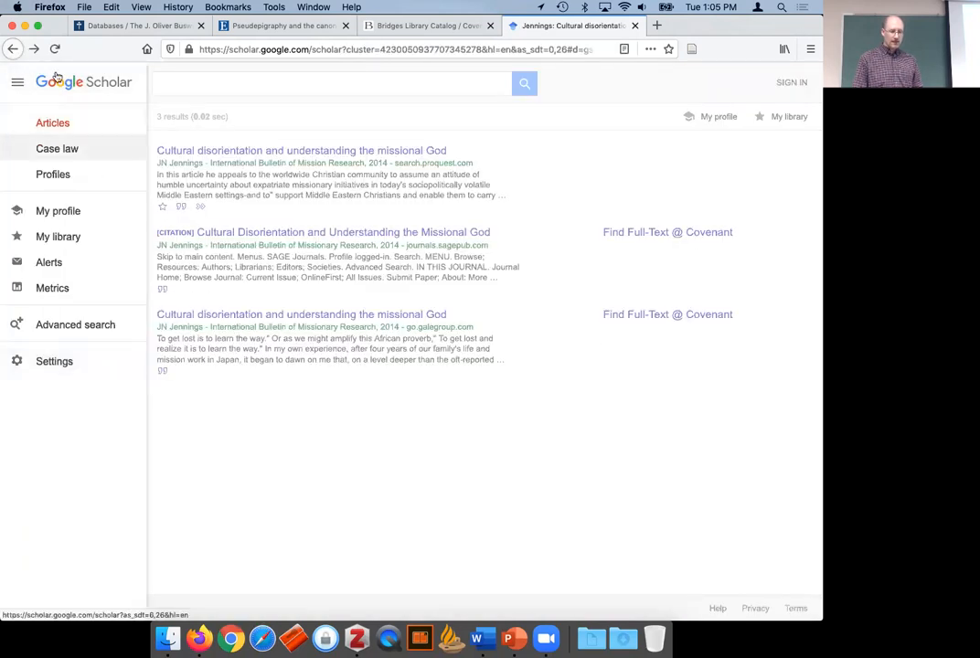
left_click(16, 84)
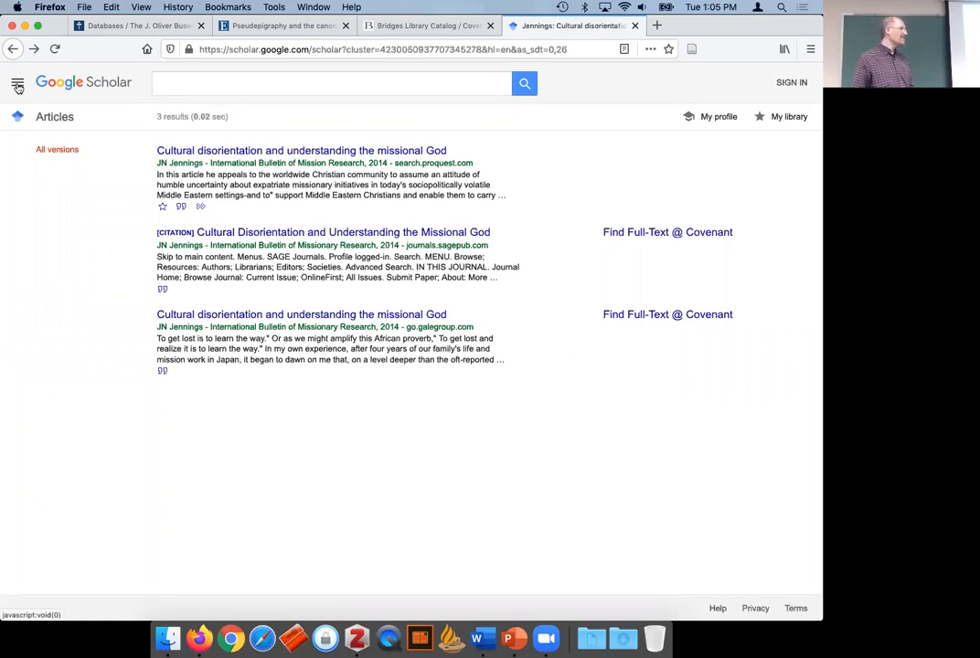
Reopen the Library links settings in Google Scholar and search the available libraries for "covenant".
left_click(18, 85)
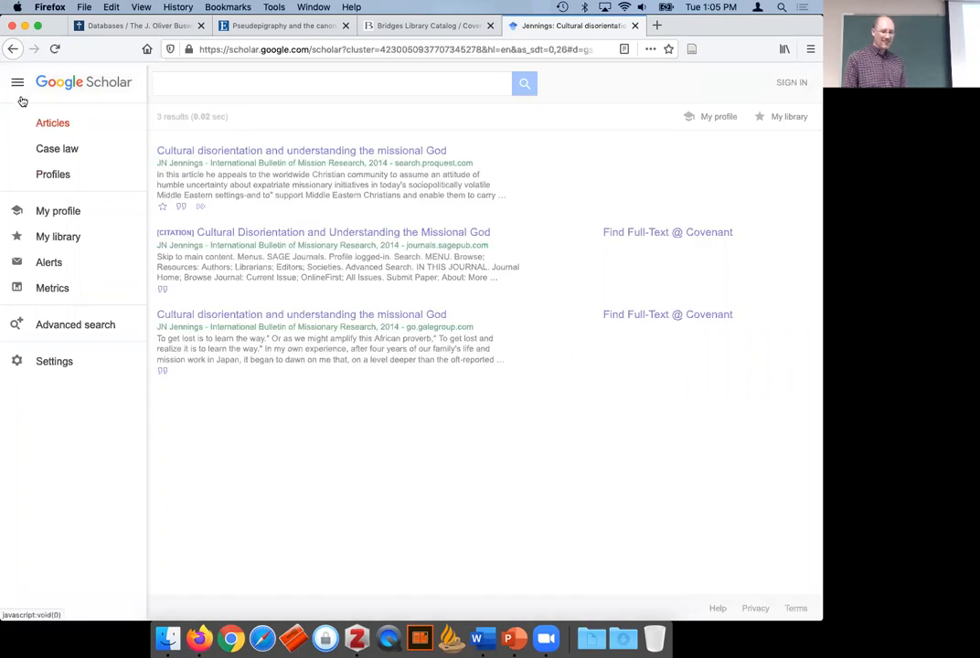
left_click(54, 362)
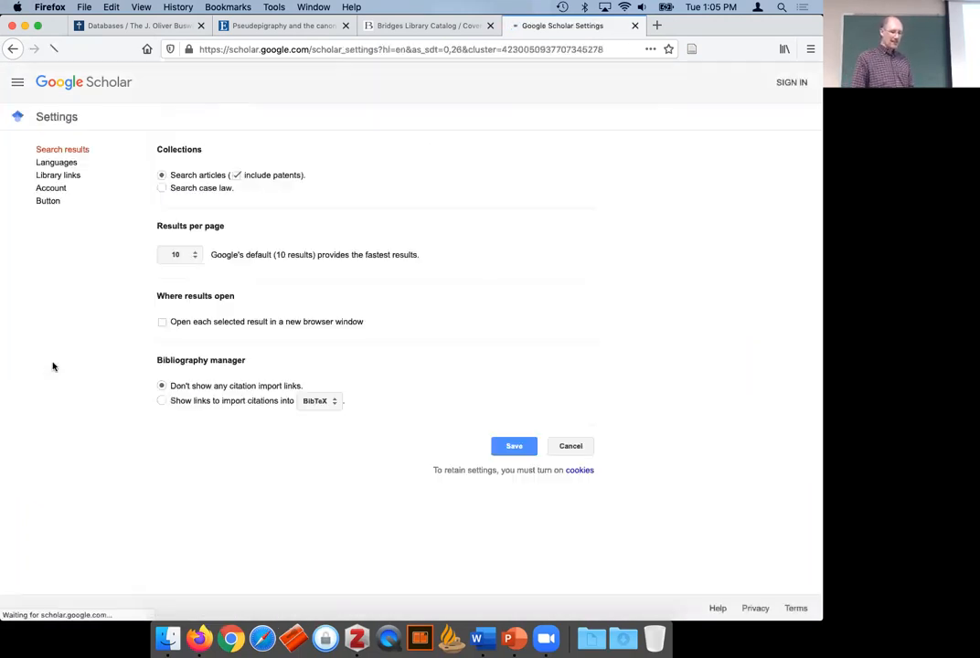
left_click(75, 177)
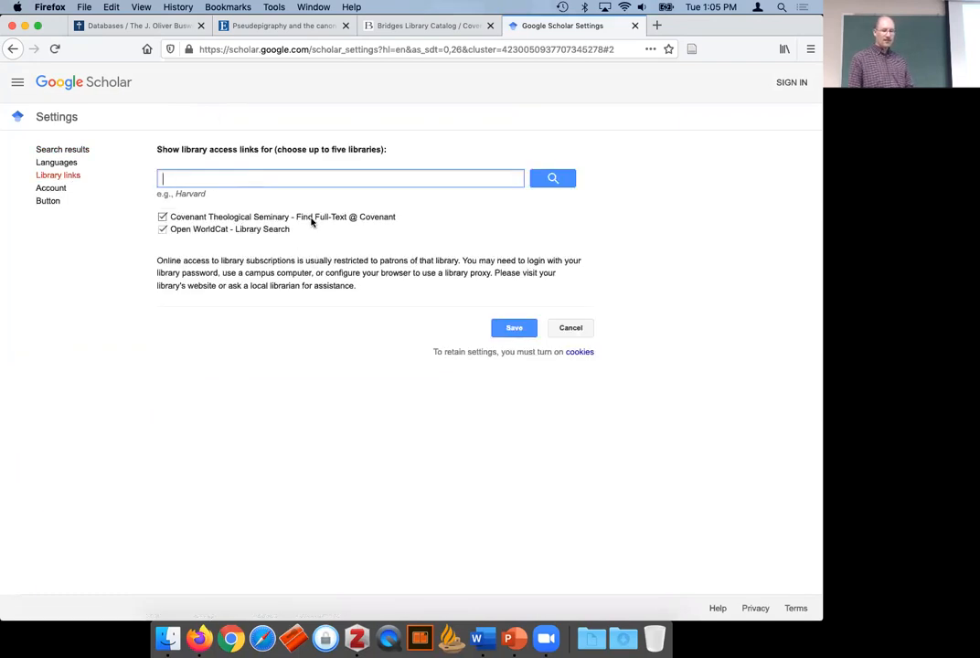
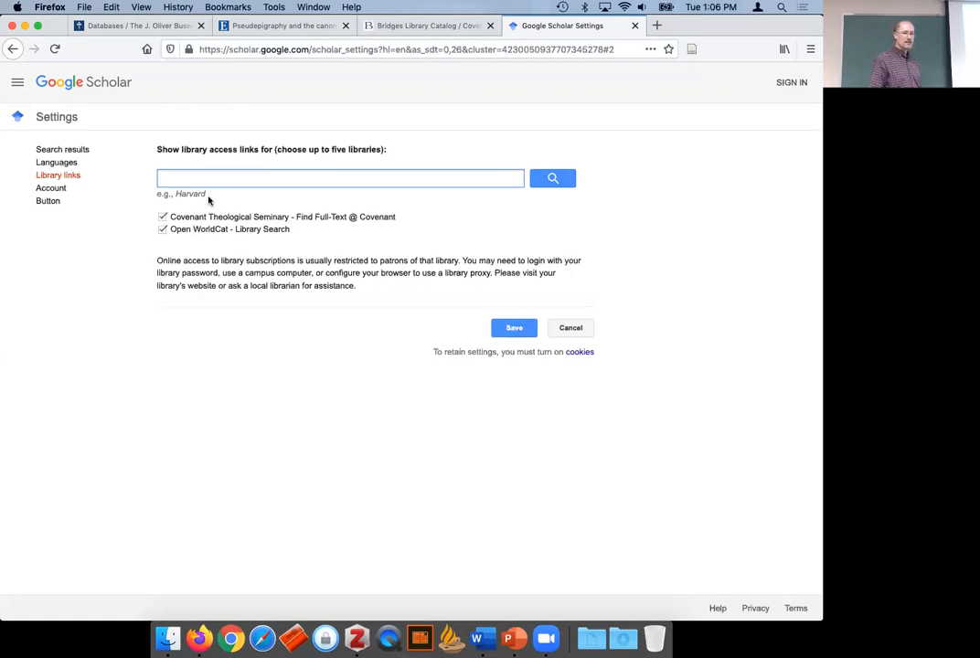
type("covenant")
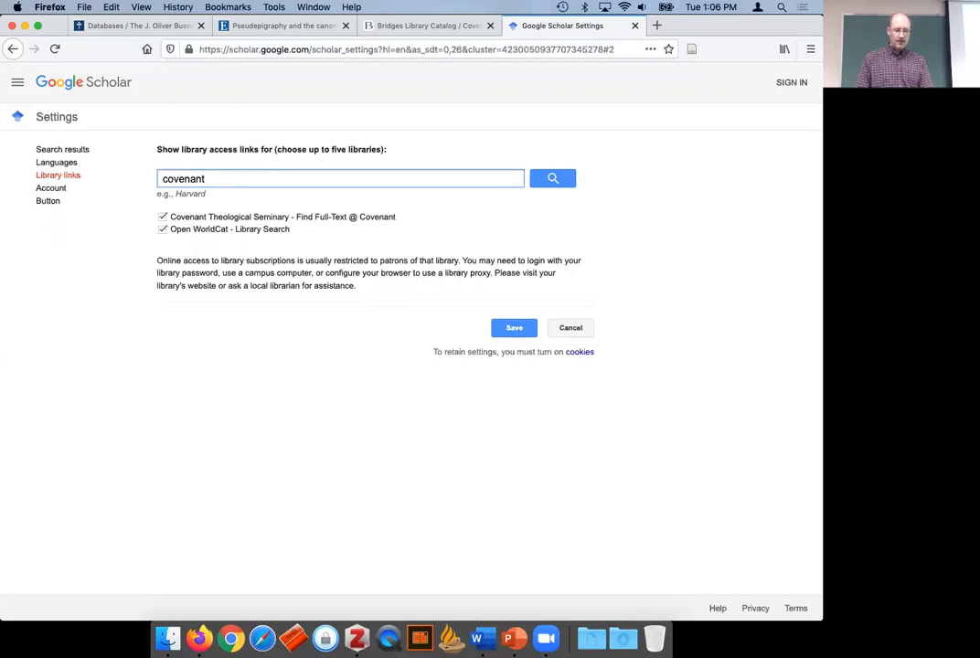
key("Return")
left_click(551, 183)
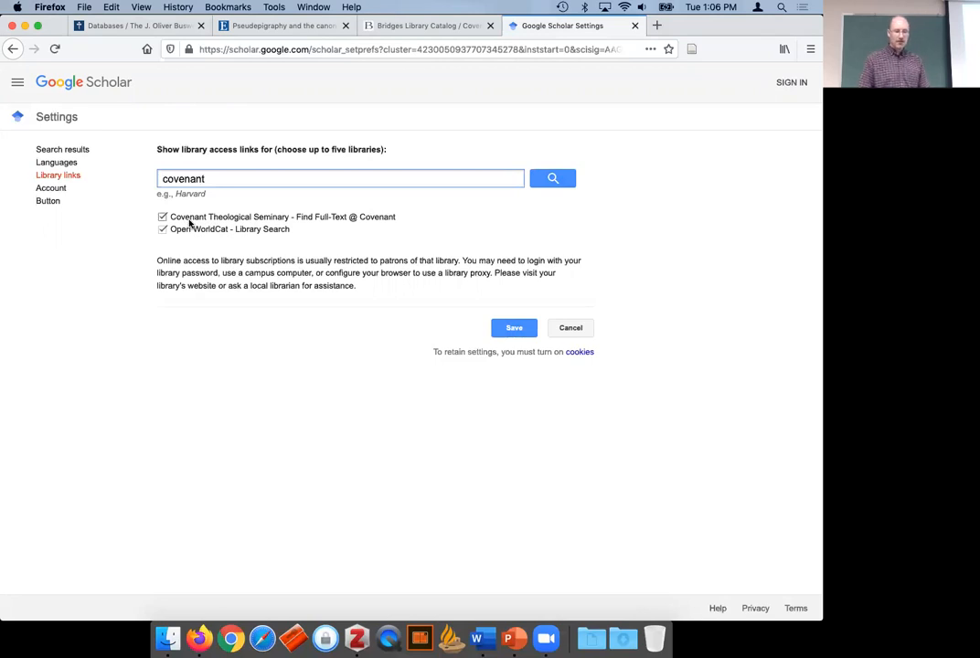
left_click(59, 151)
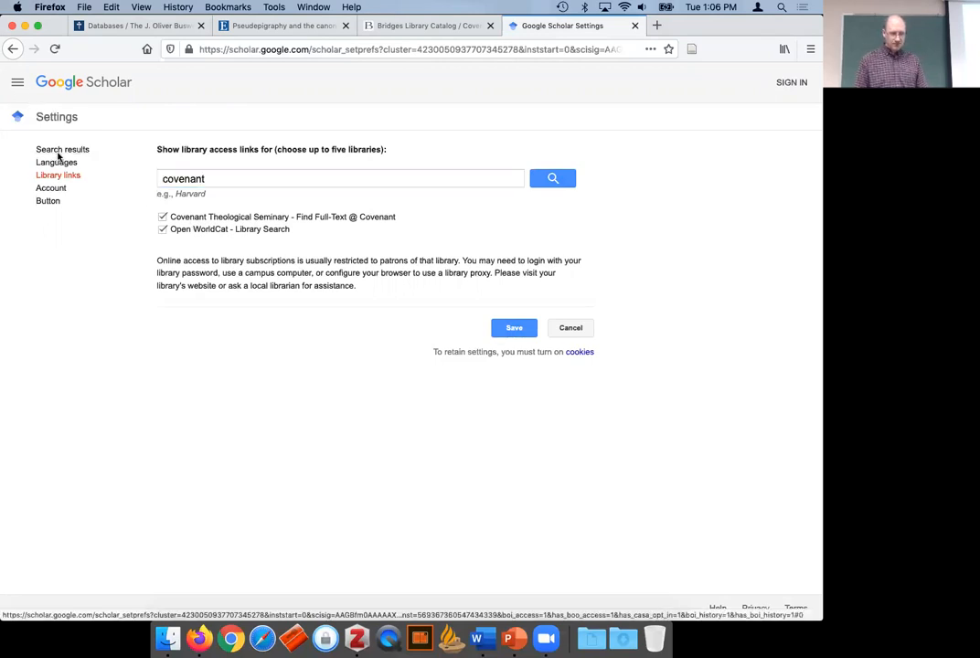
Switch to Zotero and shorten the date of "Cultural Disorientation and Understanding the Missional God" to "July 2014".
left_click(354, 640)
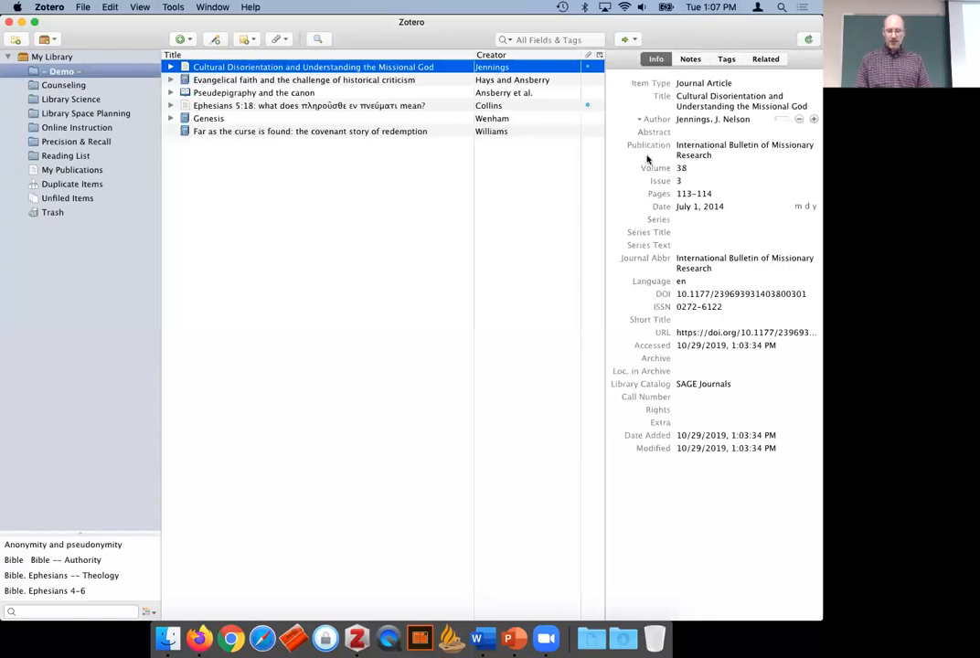
left_click(704, 209)
left_click(704, 209)
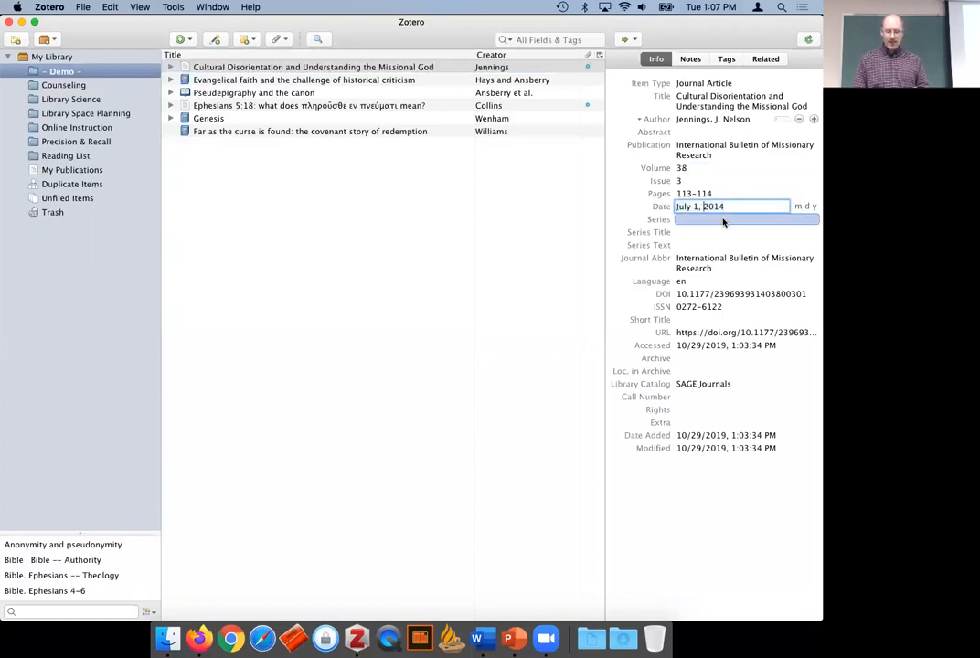
key("BackSpace")
key("BackSpace")
key("BackSpace")
key("BackSpace")
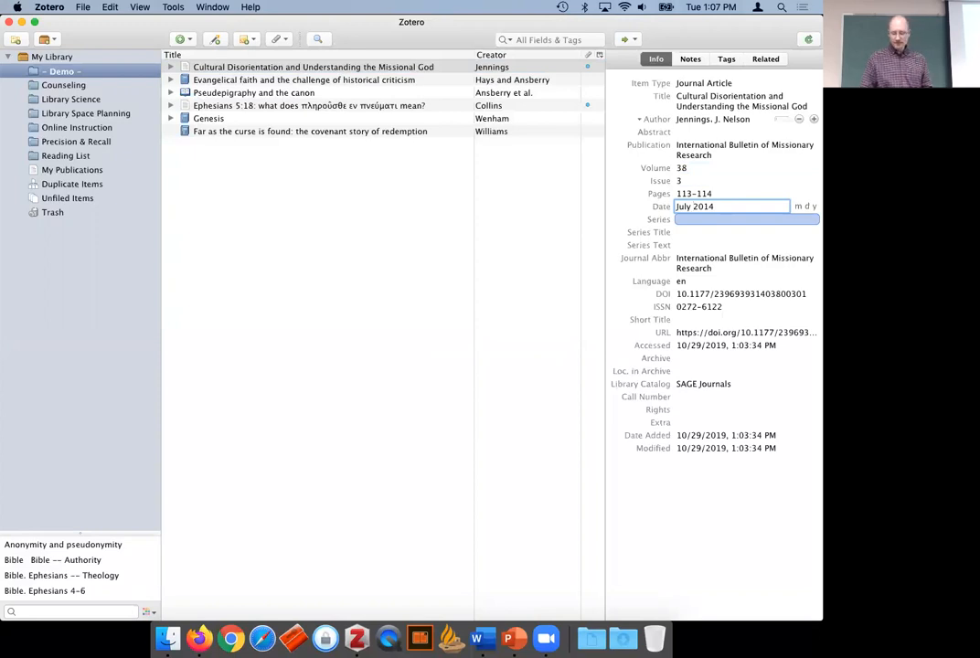
Save the date "July 2014" for the selected article and recheck its Date field.
key("Return")
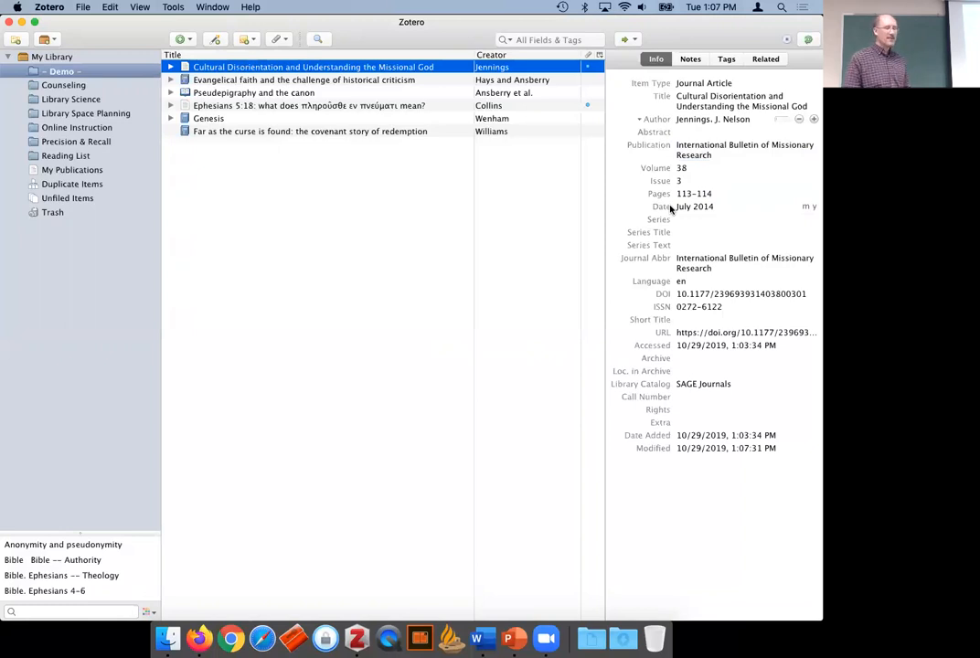
left_click(691, 209)
left_click(690, 217)
left_click(692, 208)
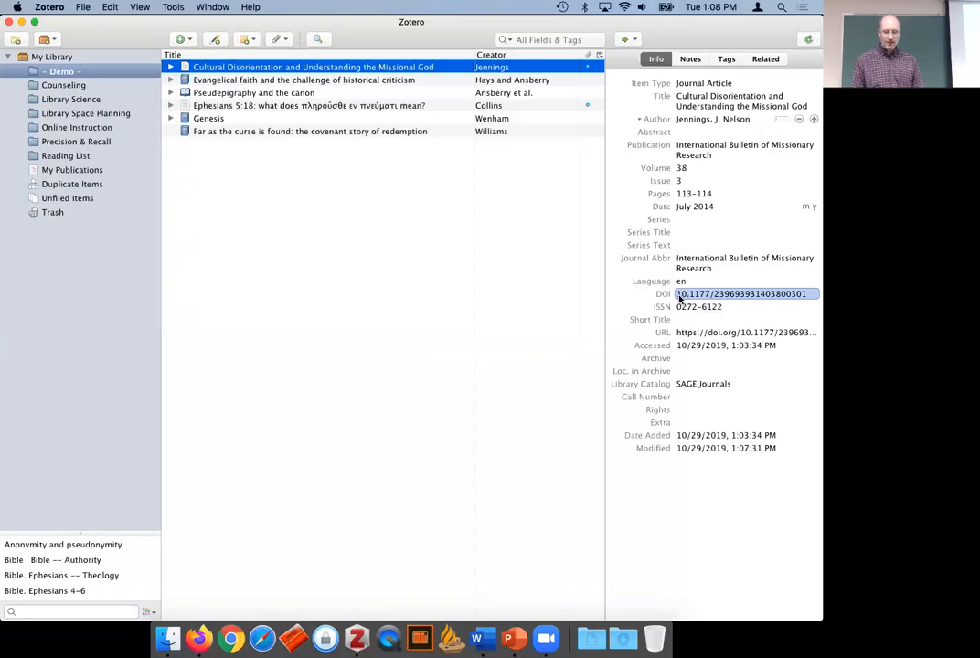
View the article's online source page from its Zotero record, close the browser window, and return to Zotero.
left_click(629, 40)
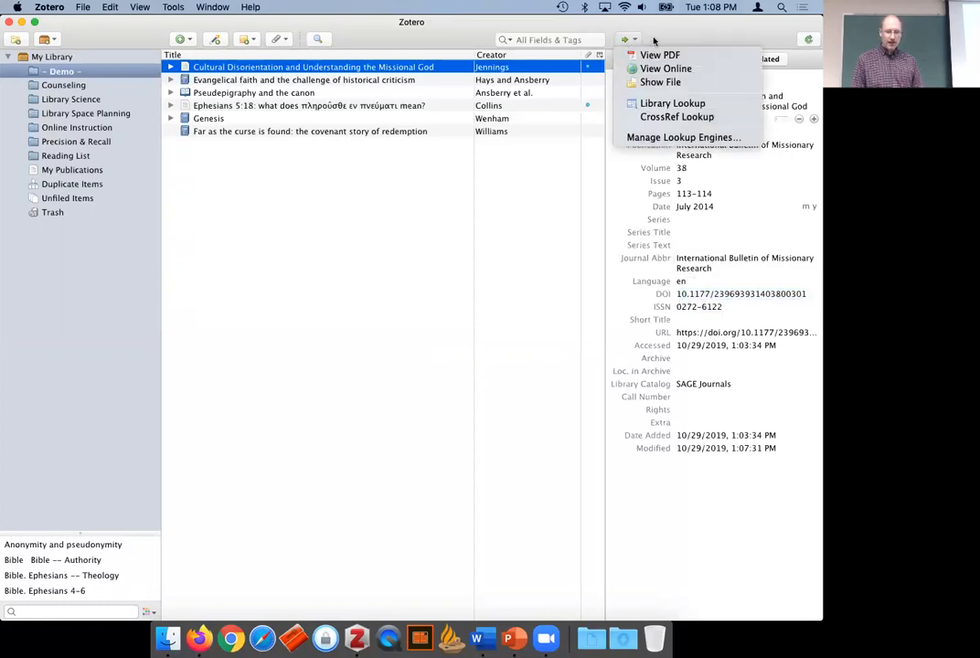
left_click(652, 68)
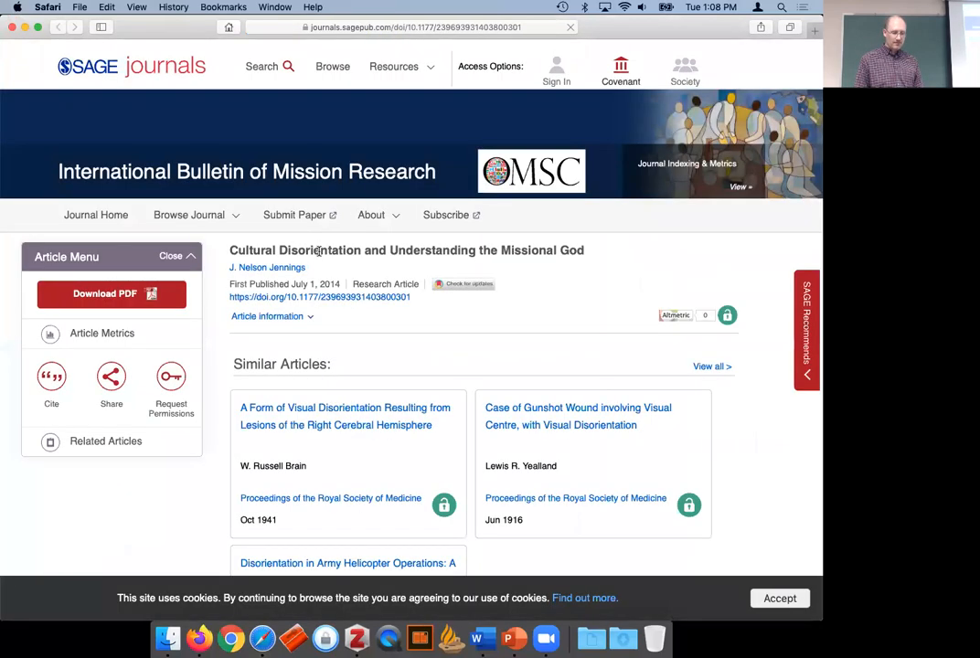
left_click(12, 26)
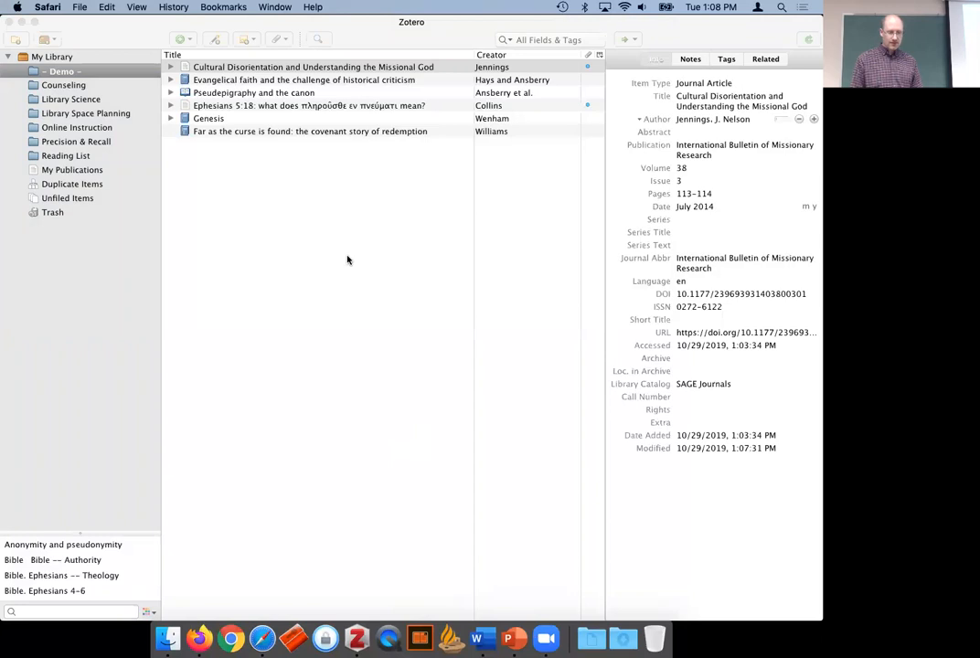
left_click(319, 237)
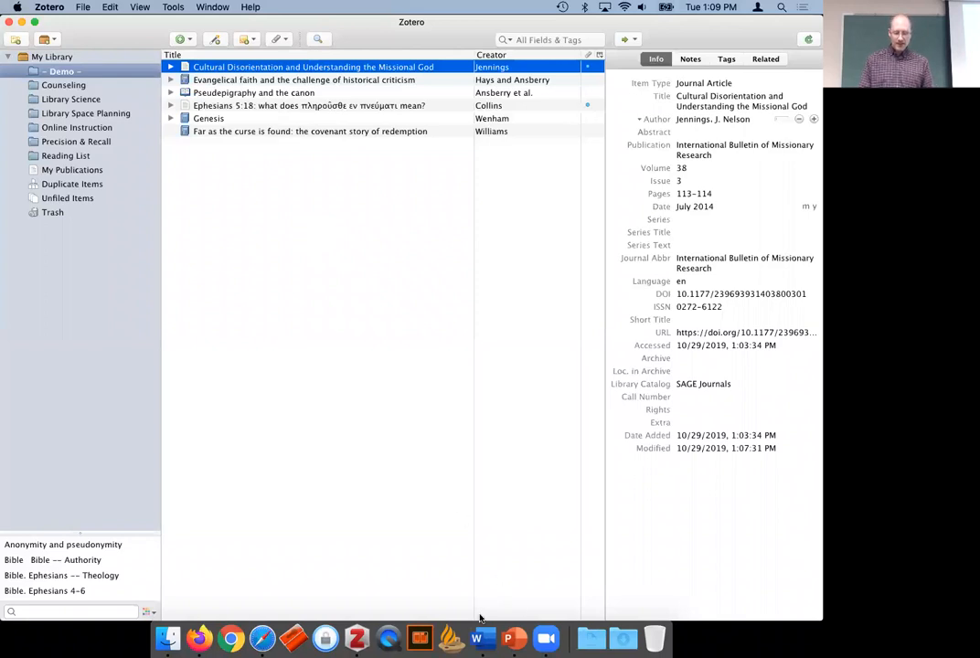
Switch to the Word document and start a Zotero citation after the first sentence of the opening paragraph.
left_click(483, 645)
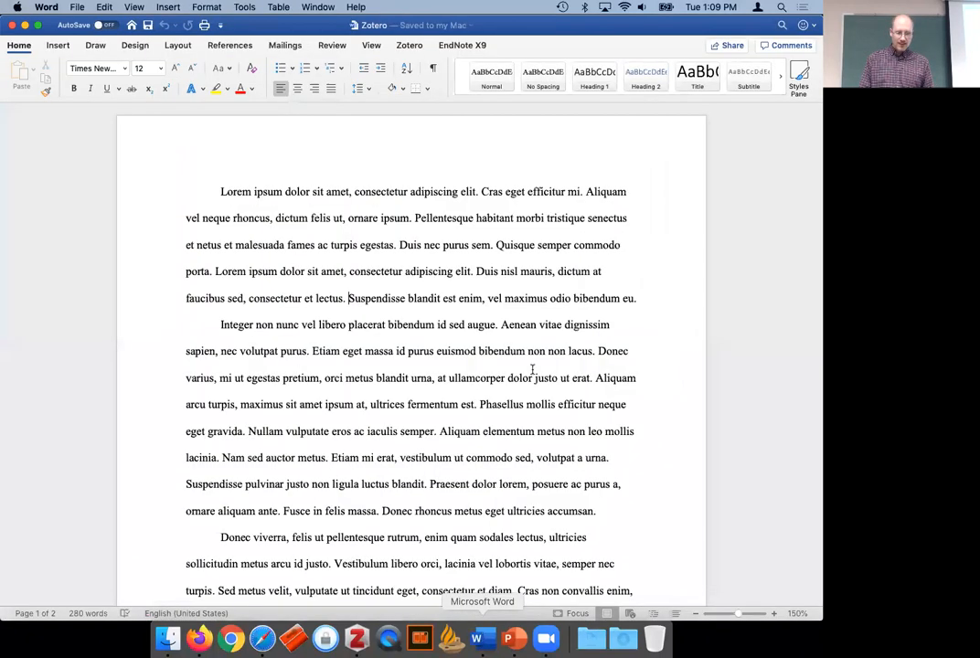
scroll(657, 274, "down", 1)
scroll(656, 273, "up", 1)
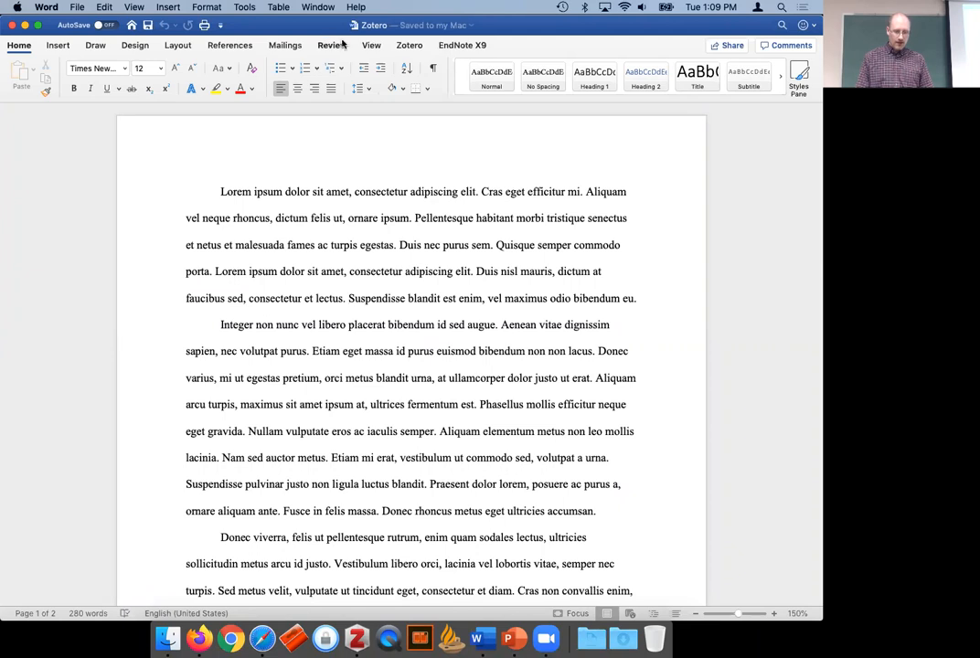
left_click(413, 49)
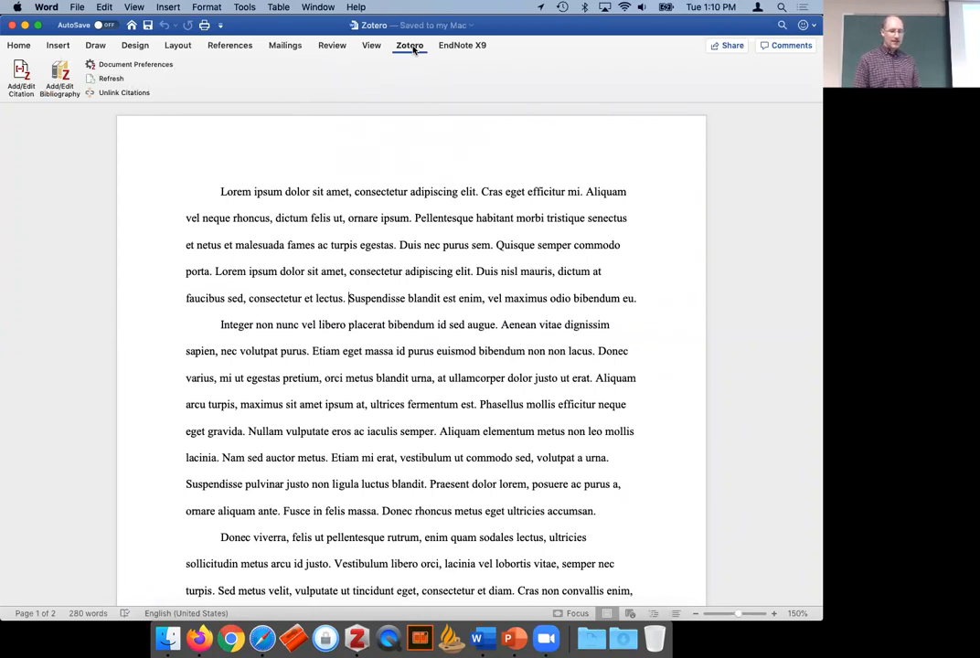
left_click(479, 191)
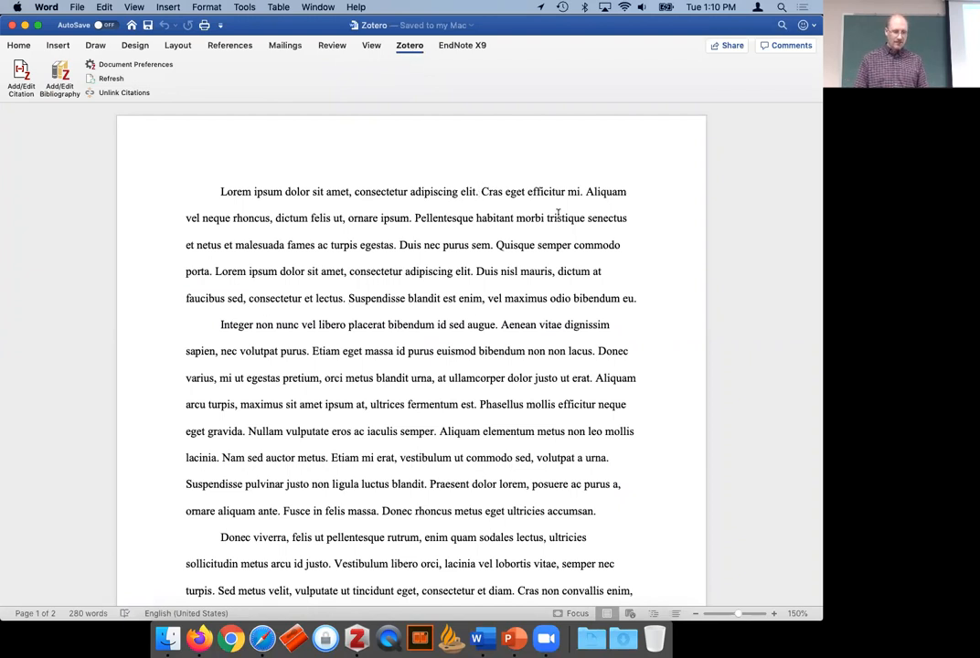
left_click(22, 80)
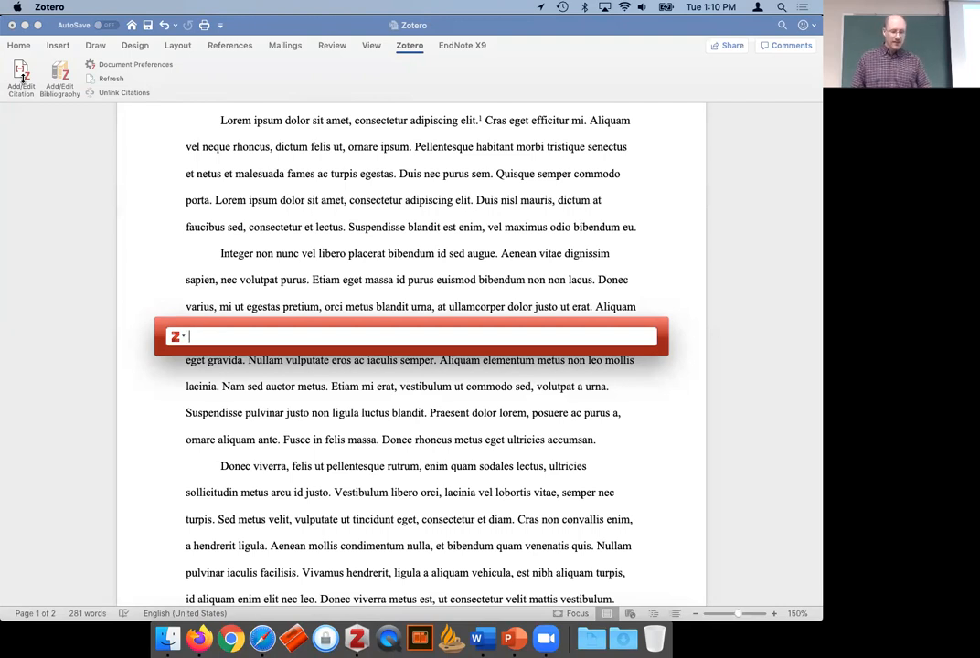
Choose the 2007 article "Ephesians 5:18: what does πληροῦσθε εν πνεύματι mean?" as the cited source and open its citation details.
type("Coll")
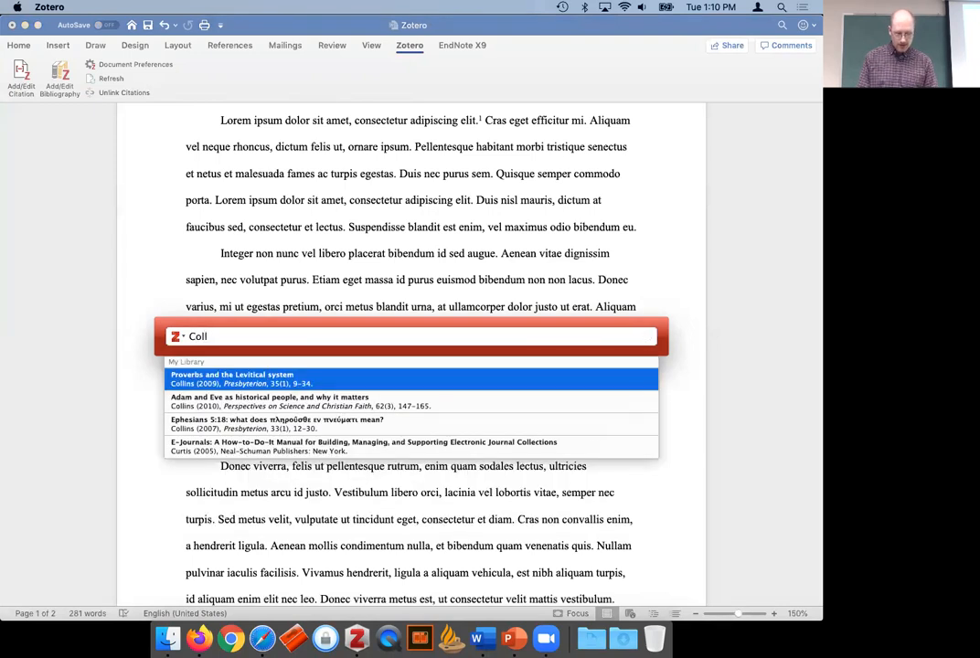
key("Down")
key("Down")
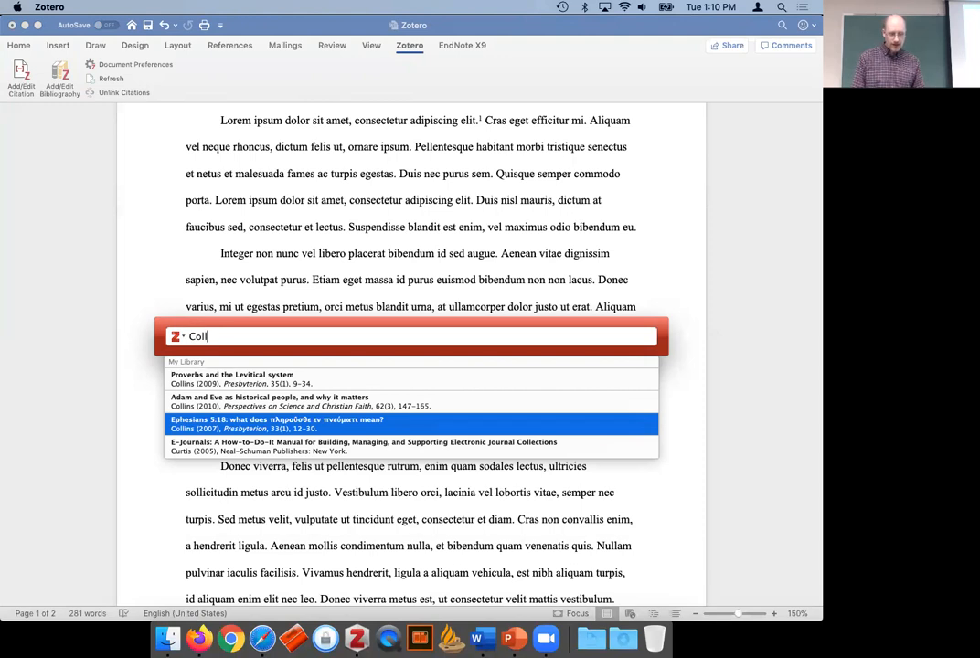
key("Return")
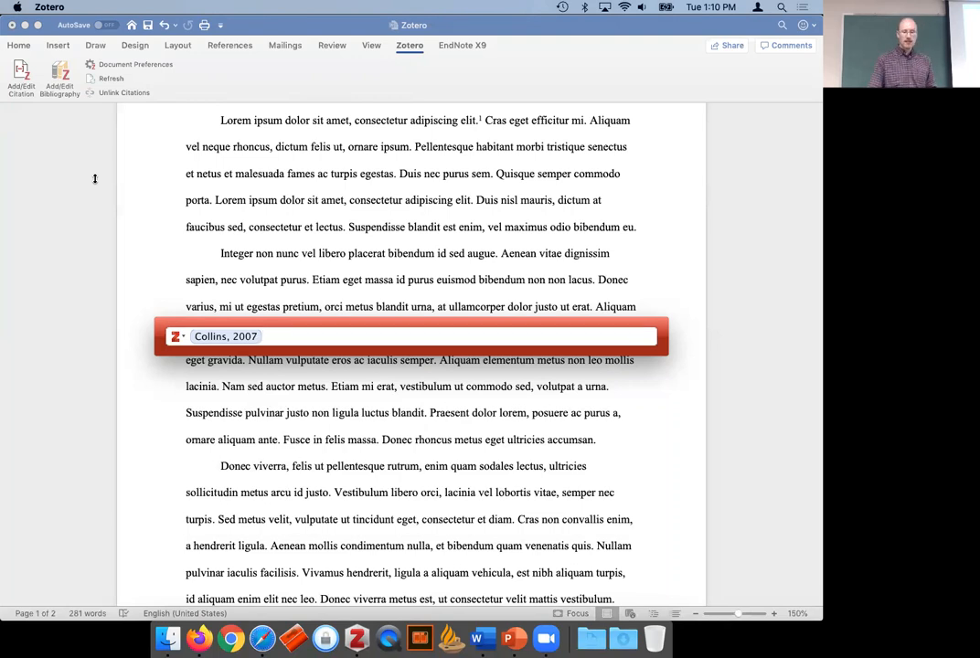
left_click(232, 338)
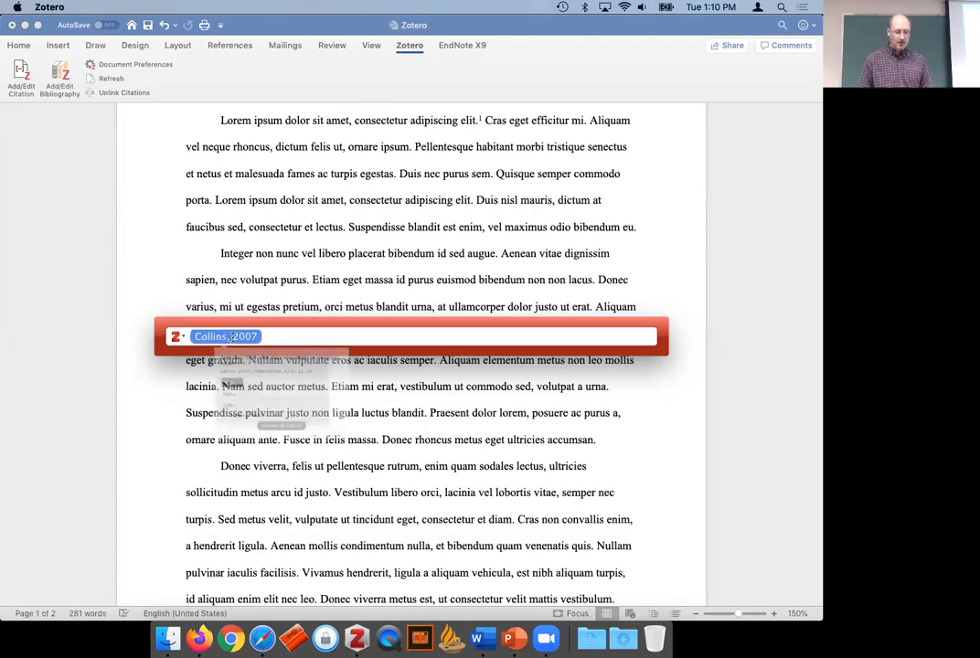
left_click(288, 405)
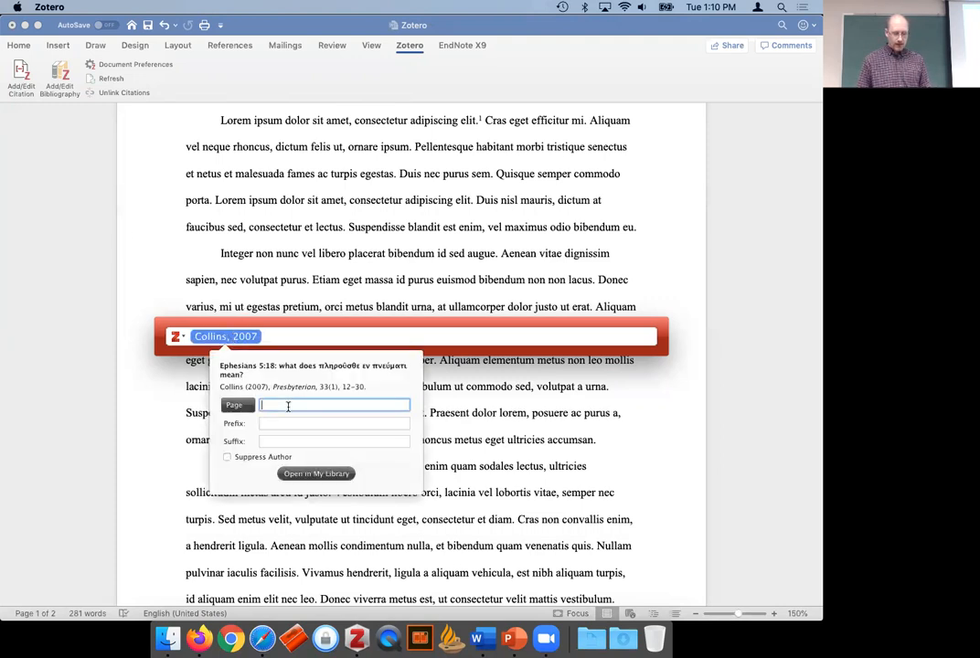
Try the prefix "See" on the citation and clear it again.
left_click(283, 422)
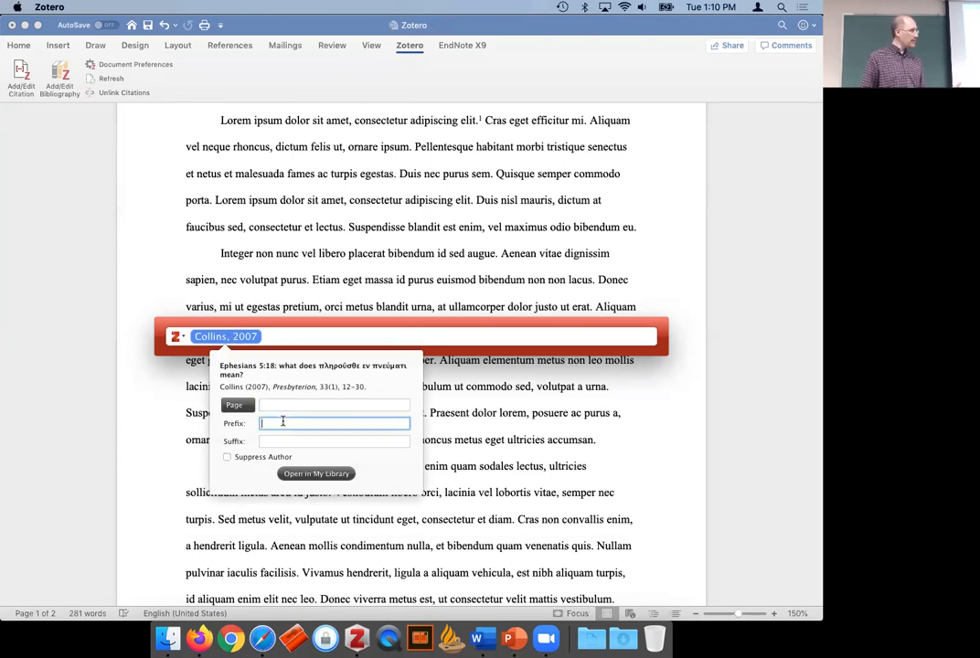
type("See")
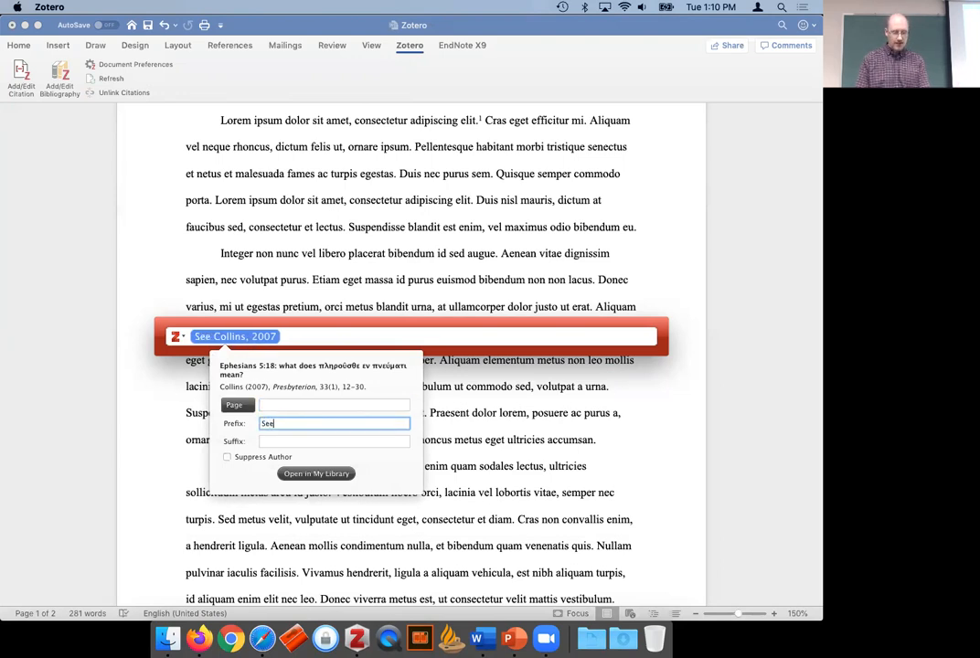
key("BackSpace")
key("BackSpace")
key("BackSpace")
Set the cited page to 23, insert the citation, and check its footnote at the end of the page.
left_click(280, 406)
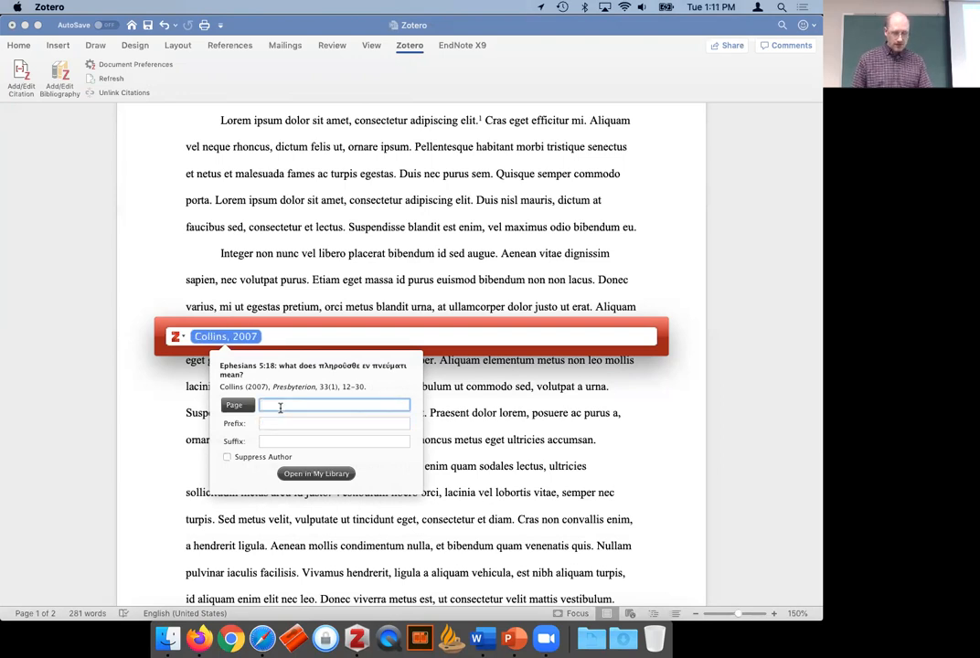
type("23")
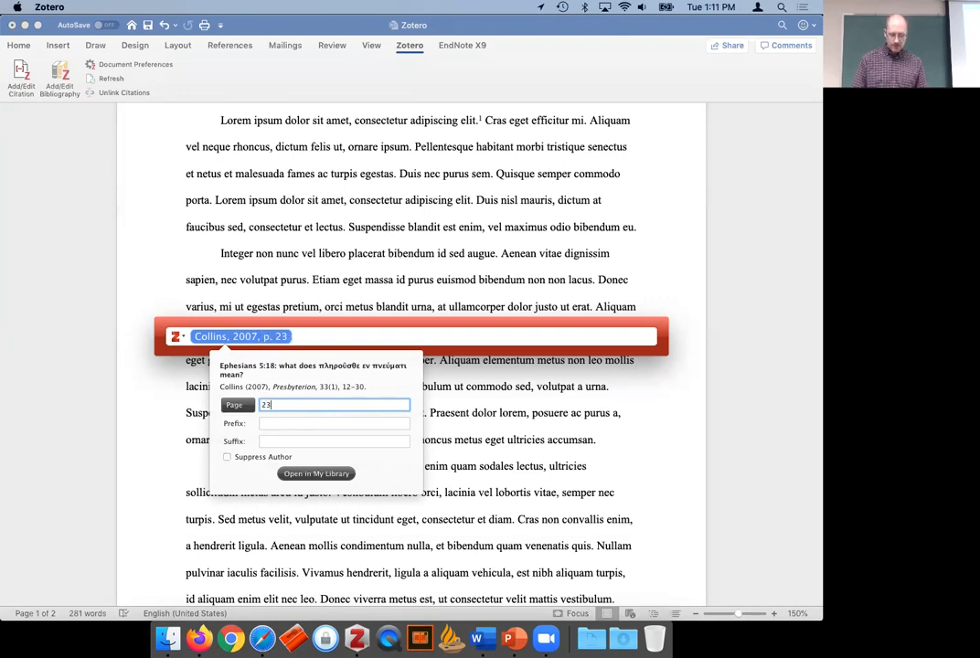
key("Return")
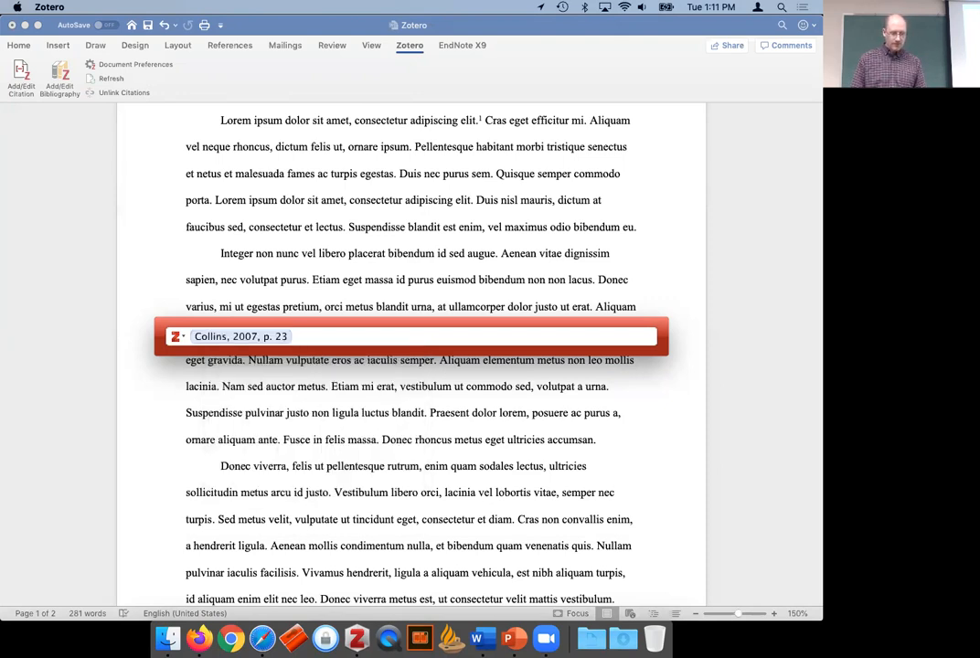
key("Return")
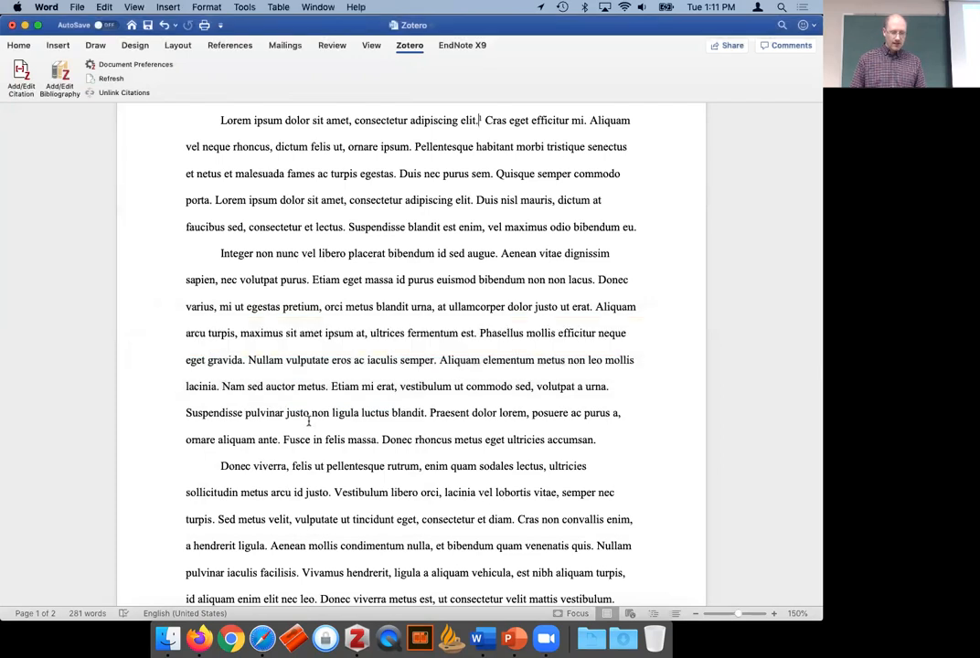
scroll(308, 422, "down", 3)
scroll(308, 421, "down", 3)
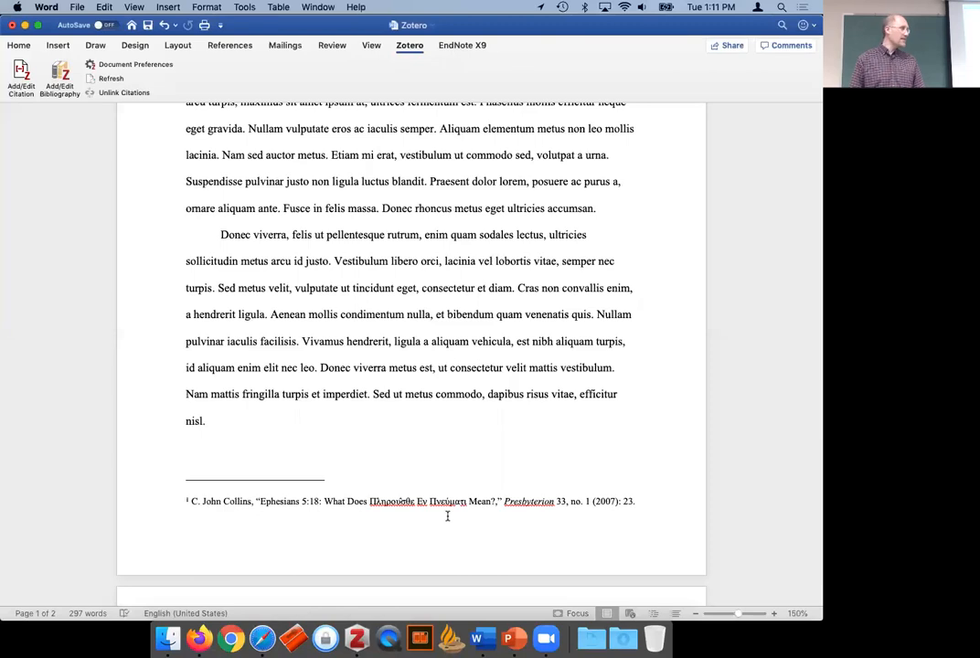
scroll(385, 311, "up", 7)
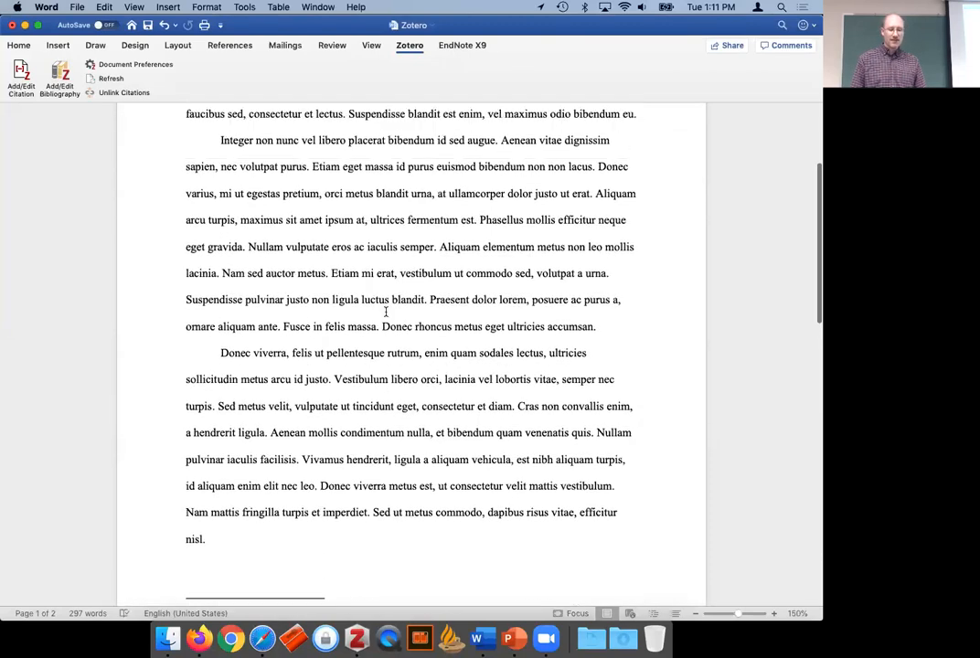
scroll(386, 311, "up", 1)
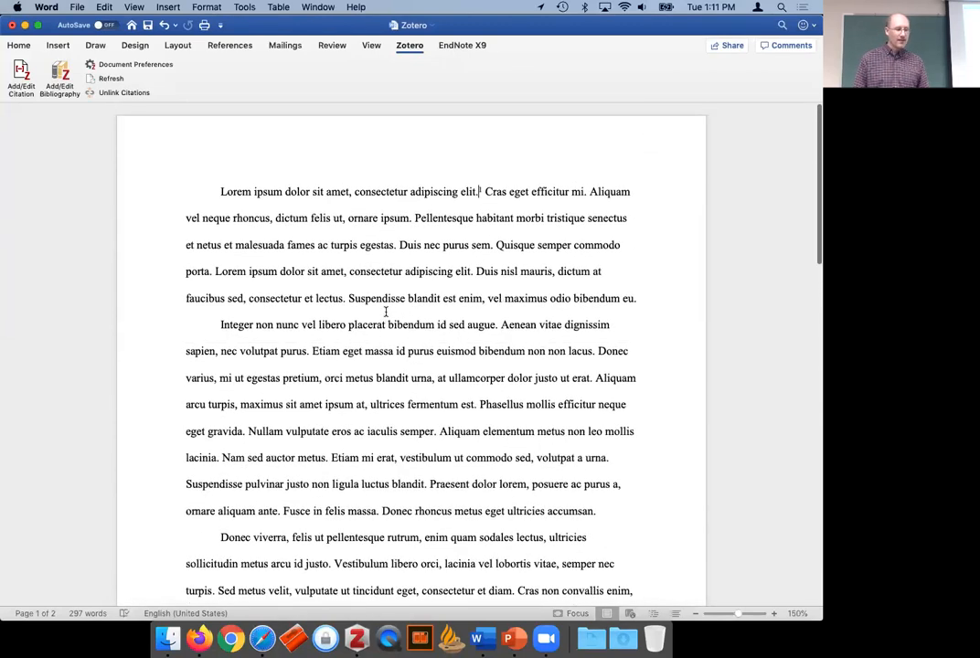
Change the document's citation style to Chicago Manual of Style 17th edition (full note) and check the footnote.
left_click(103, 65)
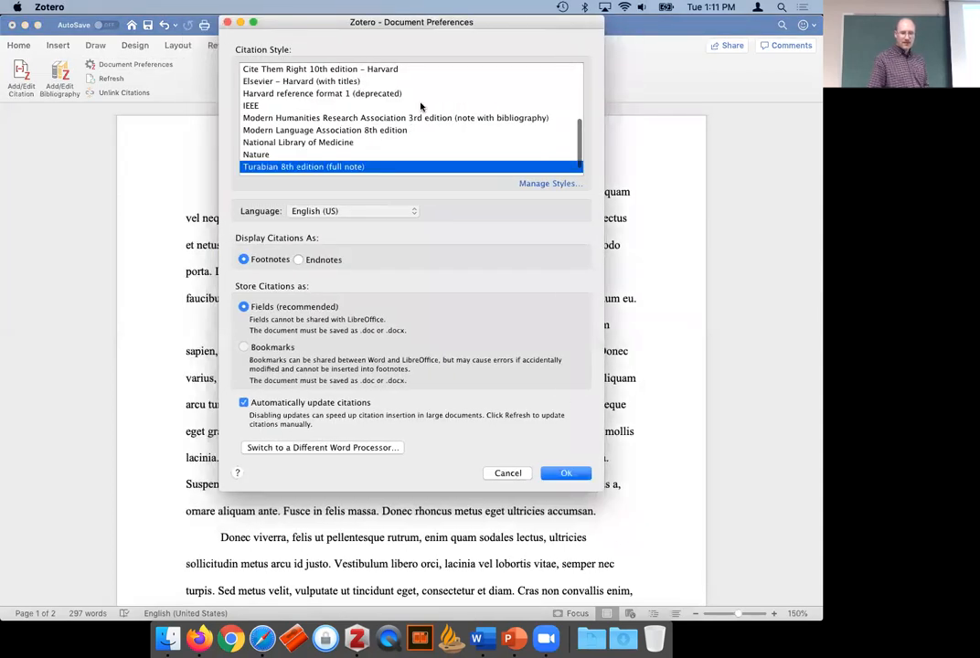
scroll(420, 107, "up", 10)
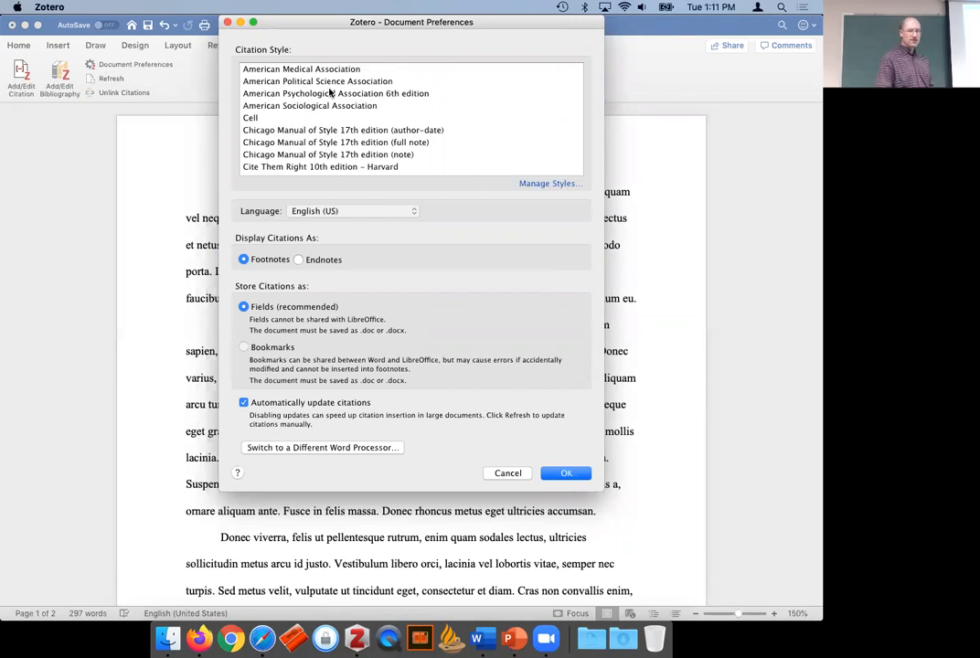
scroll(329, 110, "down", 10)
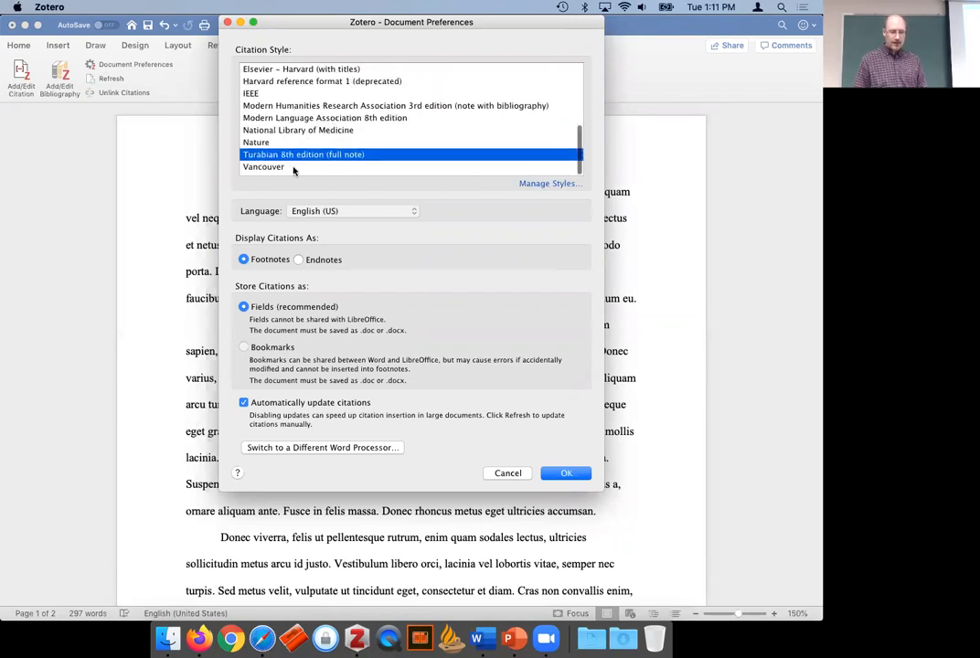
scroll(302, 160, "up", 10)
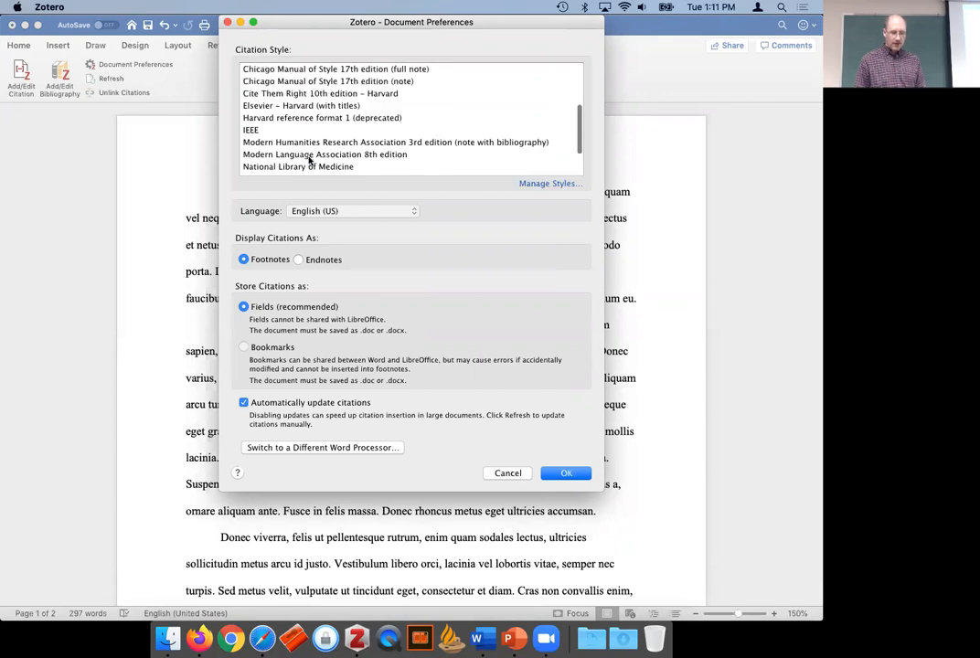
left_click(349, 144)
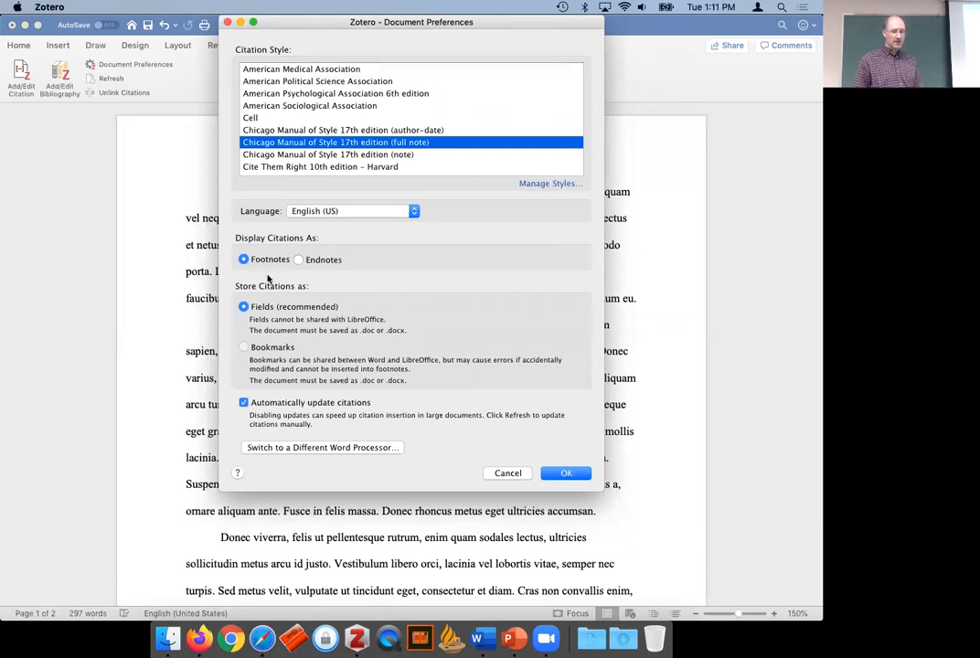
left_click(565, 473)
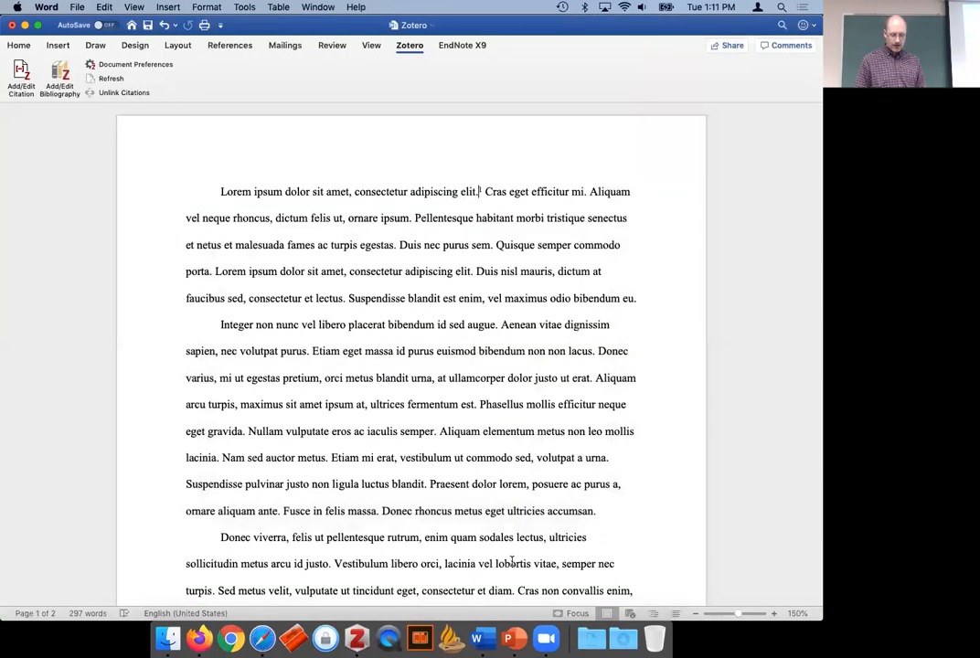
scroll(401, 415, "down", 8)
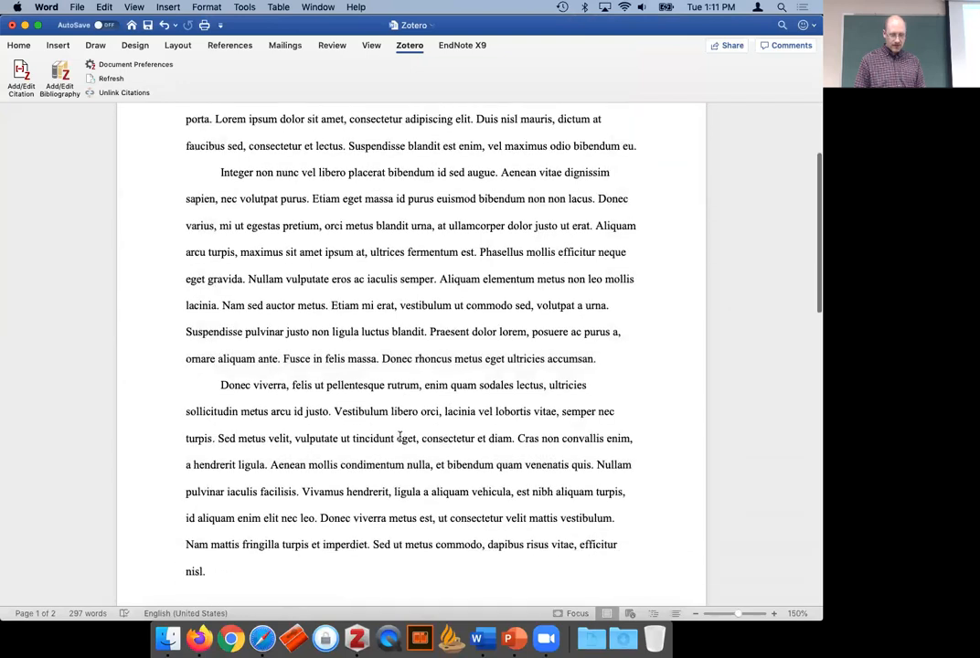
scroll(436, 430, "down", 1)
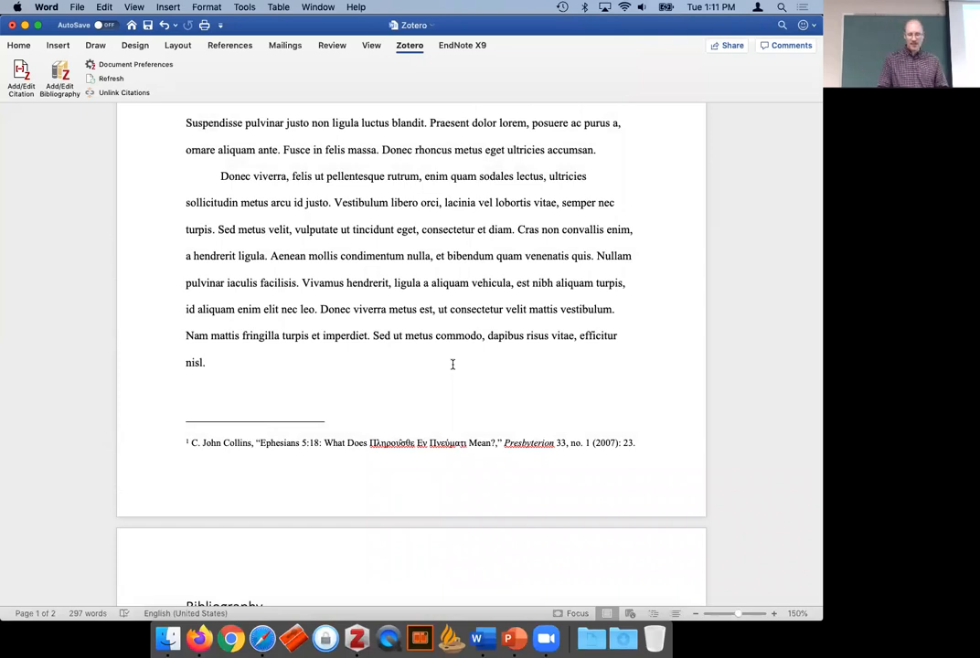
Start a citation after "Cras eget efficitur mi." and choose the 2005 book "Far as the curse is found: the covenant story of redemption" as its source.
scroll(451, 364, "up", 8)
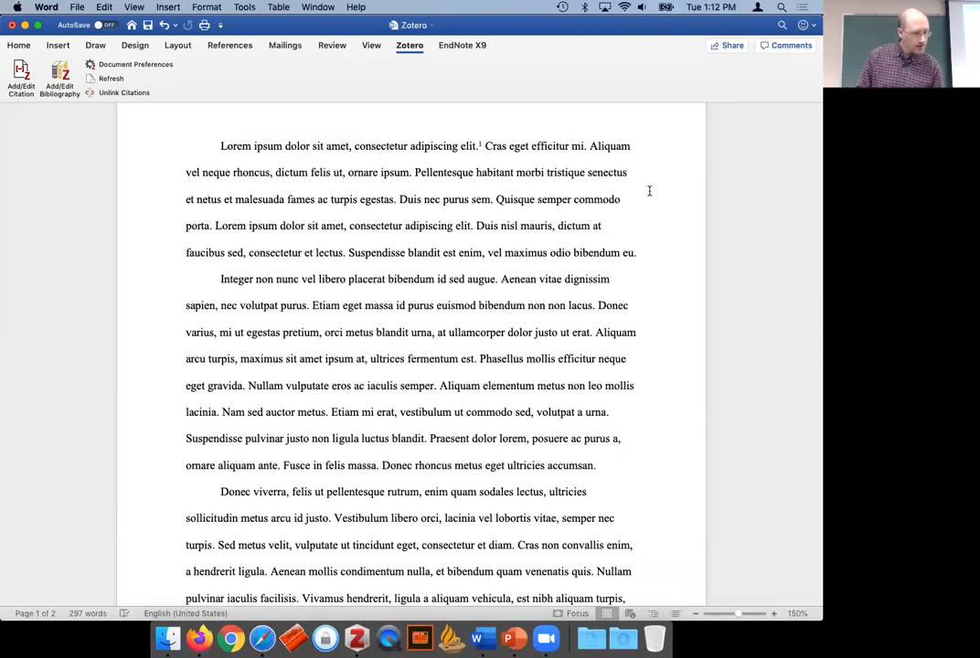
left_click(21, 73)
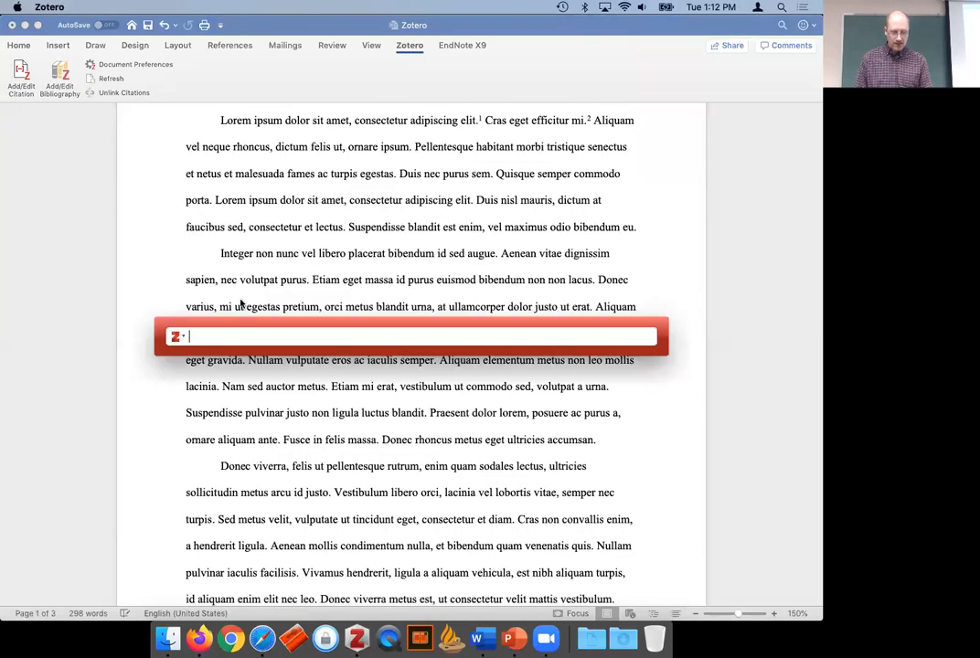
type("william")
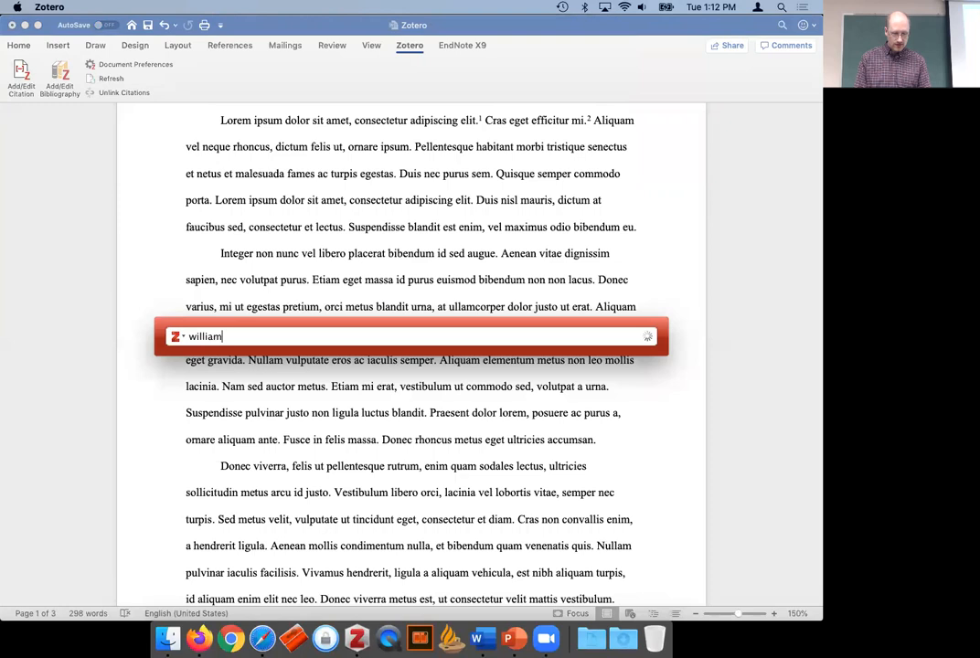
key("Down")
key("Return")
Set the book citation's page to 87, insert it, and check the second footnote at the end of the page.
left_click(252, 337)
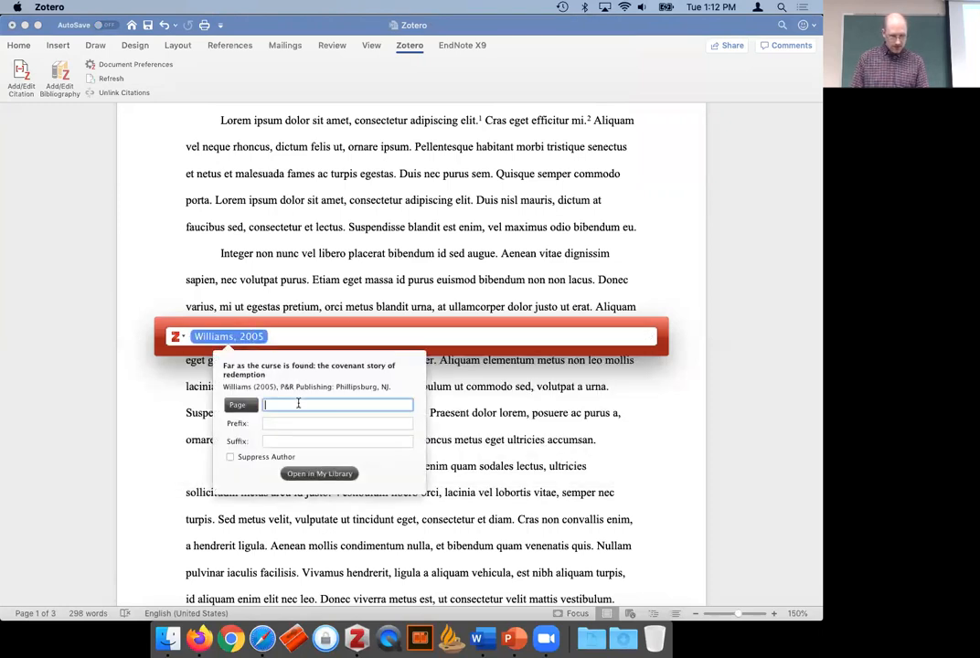
type("87")
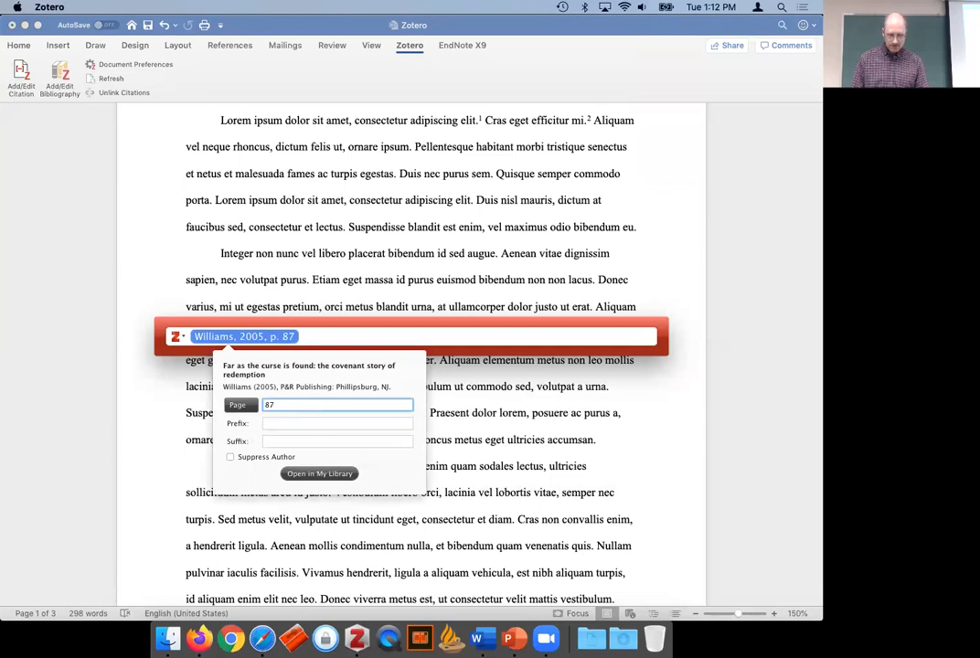
key("Return")
key("Return")
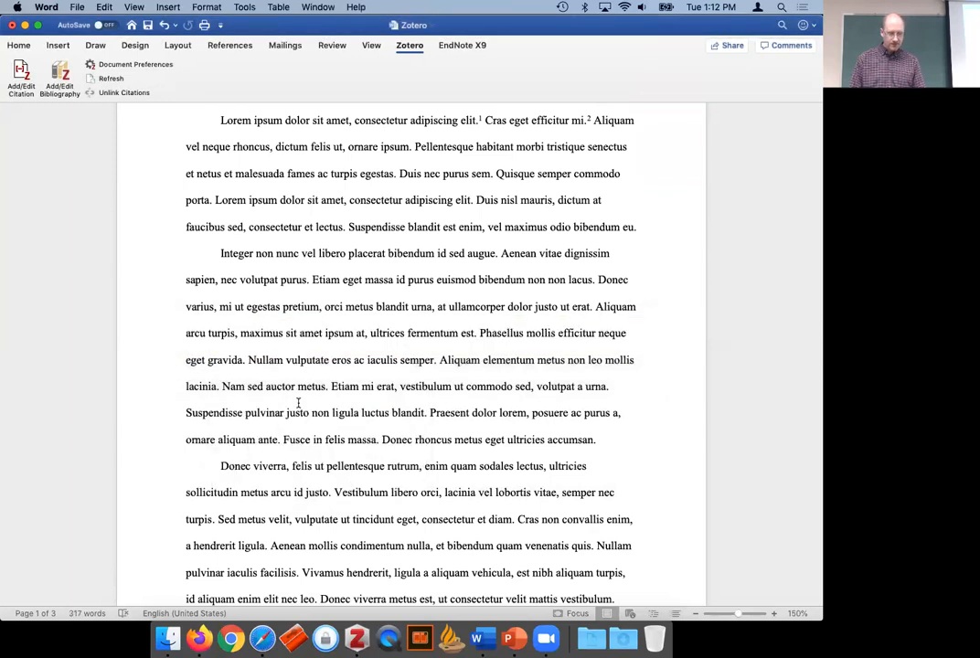
scroll(298, 402, "down", 10)
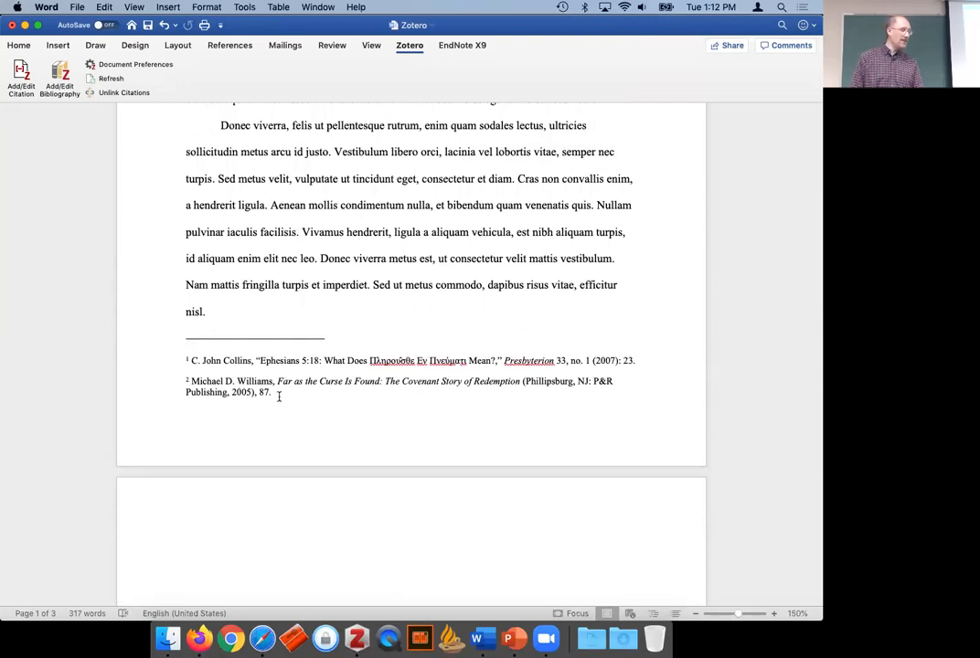
scroll(327, 325, "up", 2)
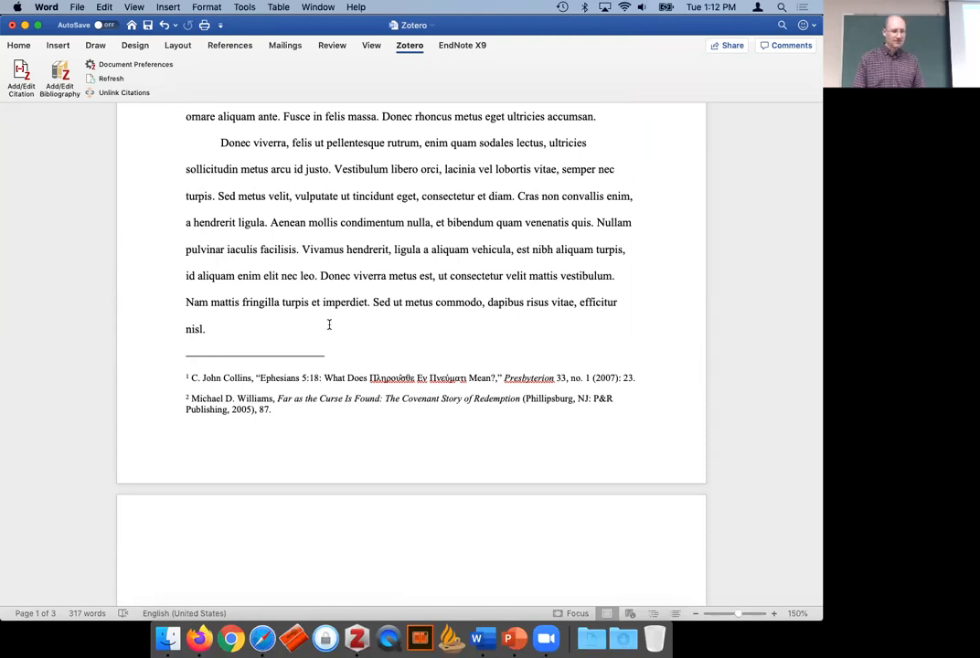
Start a citation after "ornare ipsum." and choose the already cited 2007 Ephesians 5:18 article as its source.
scroll(329, 325, "up", 10)
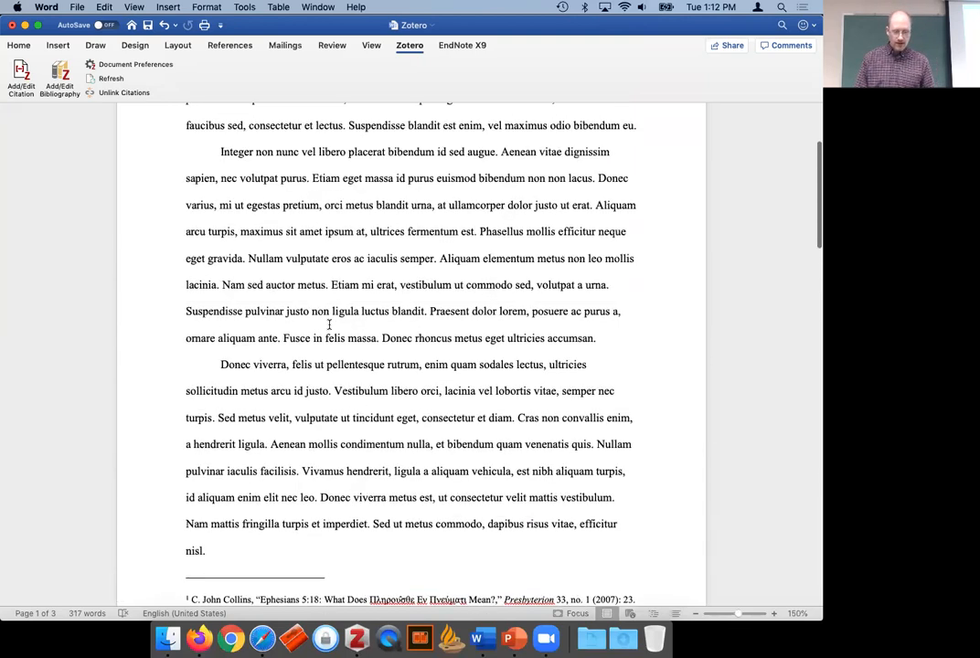
scroll(329, 325, "up", 2)
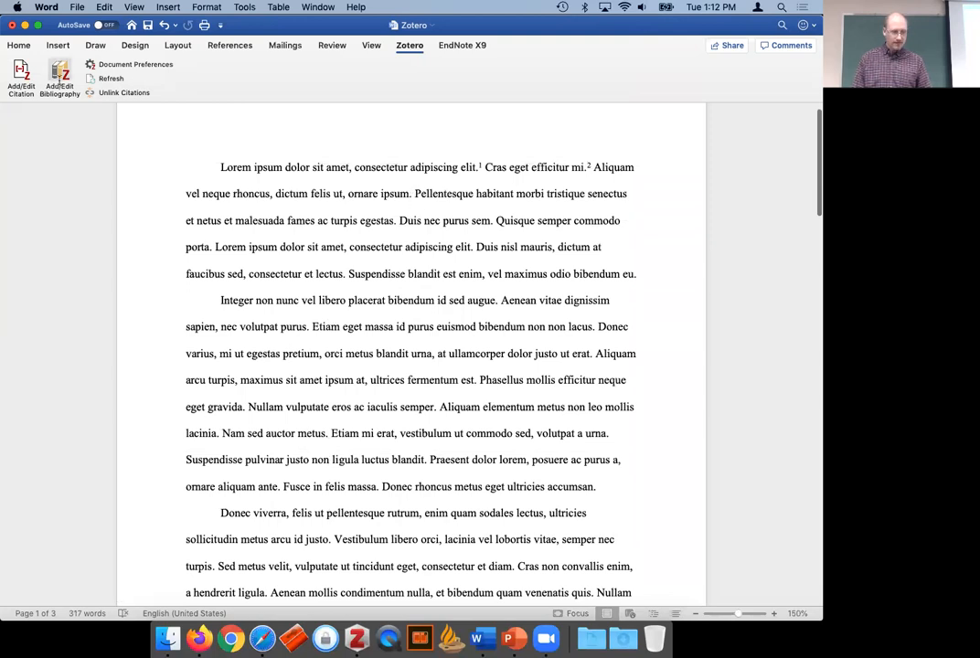
left_click(21, 77)
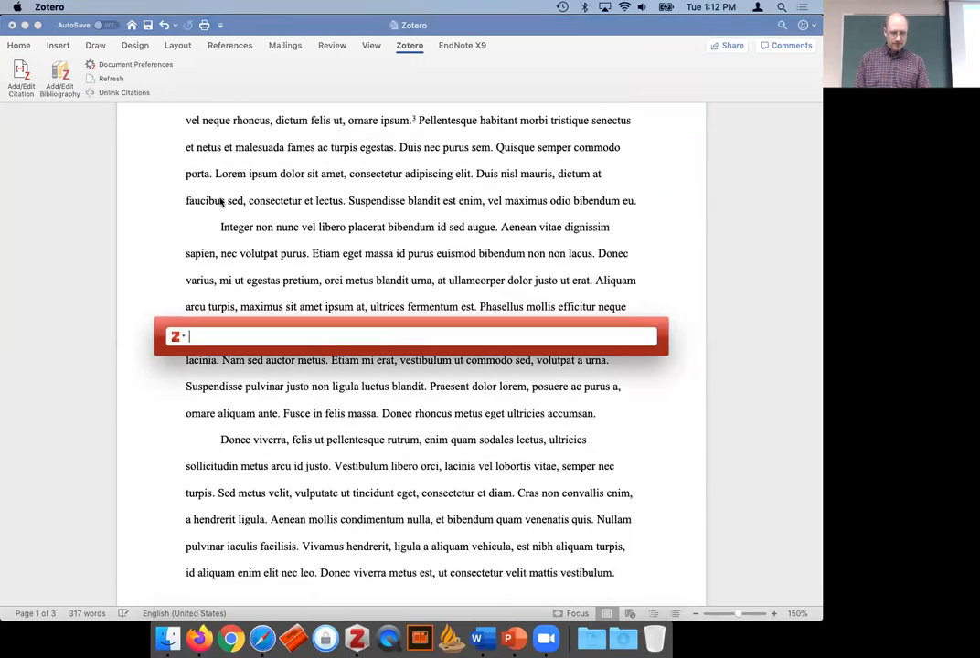
type("collin")
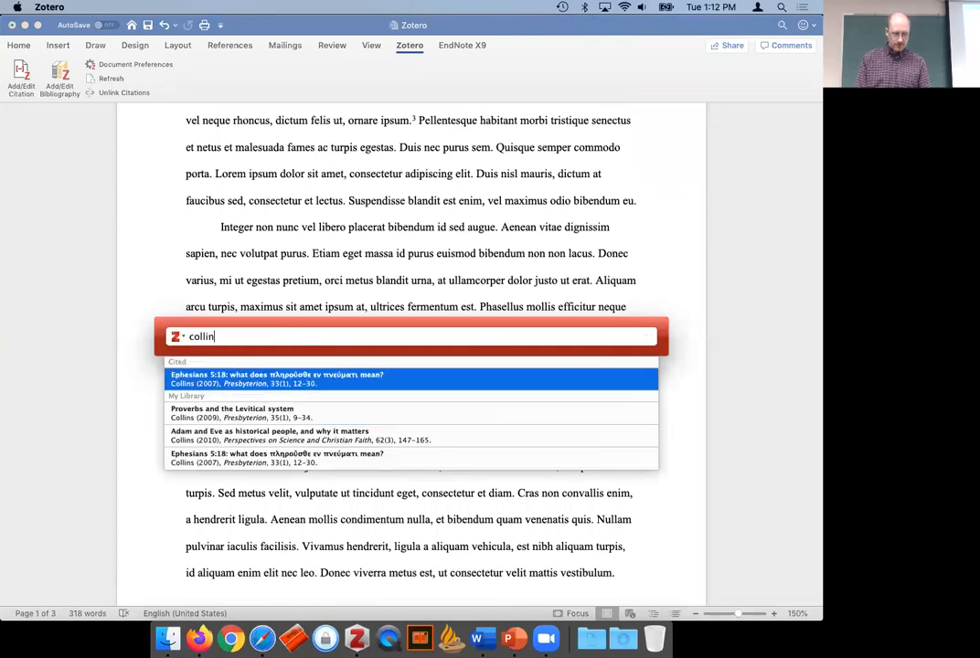
left_click(278, 383)
Set the repeated article citation's page to 25, insert it, and check the third footnote.
left_click(222, 337)
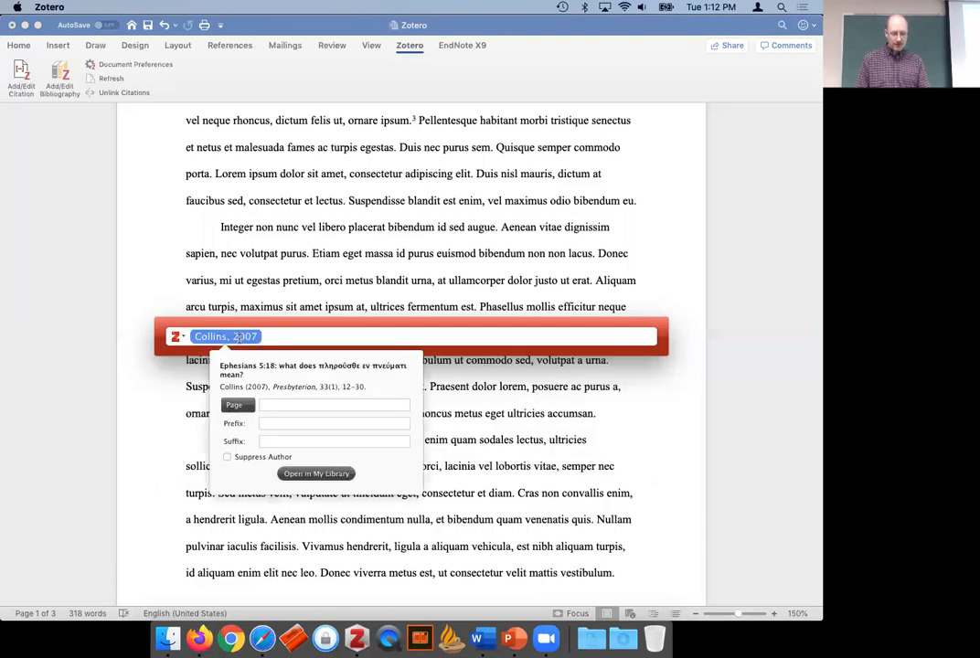
left_click(319, 405)
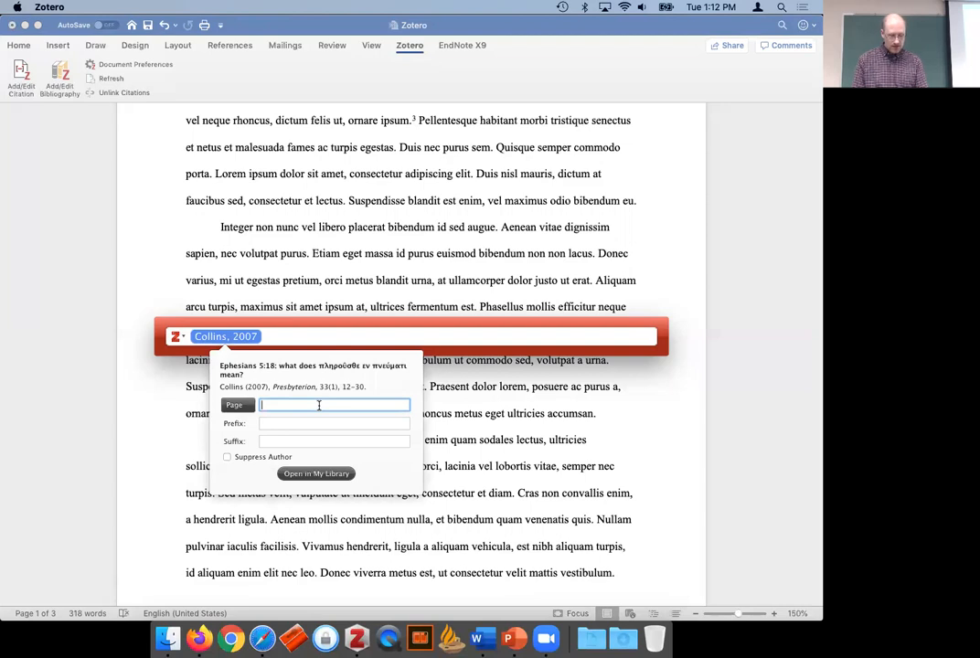
type("25")
key("Return")
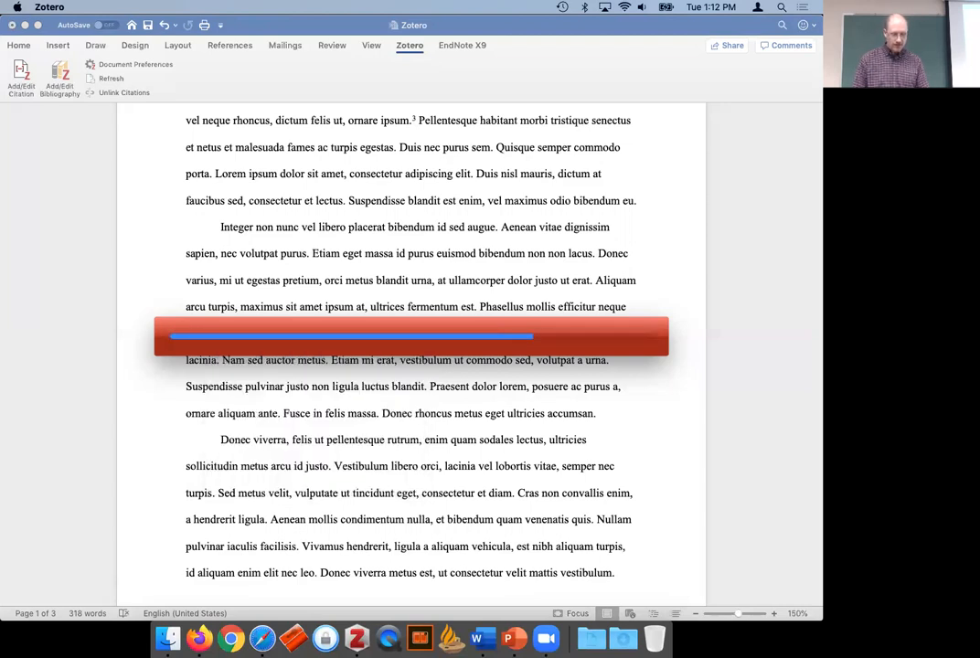
scroll(320, 405, "down", 5)
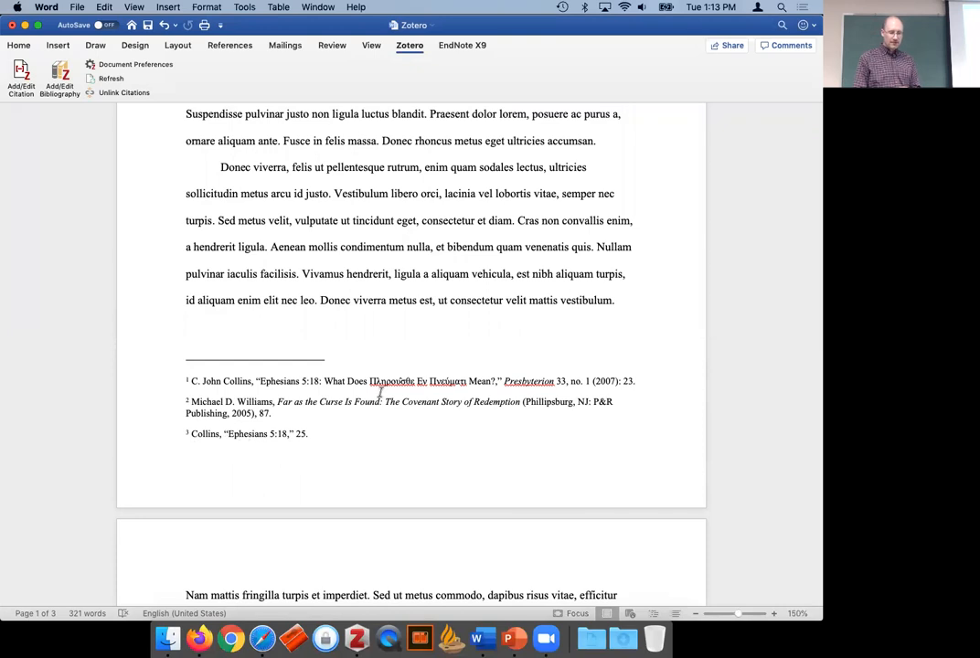
Start a citation after "fames ac turpis egestas." and choose the same 2007 Ephesians 5:18 article as its source.
scroll(380, 392, "up", 4)
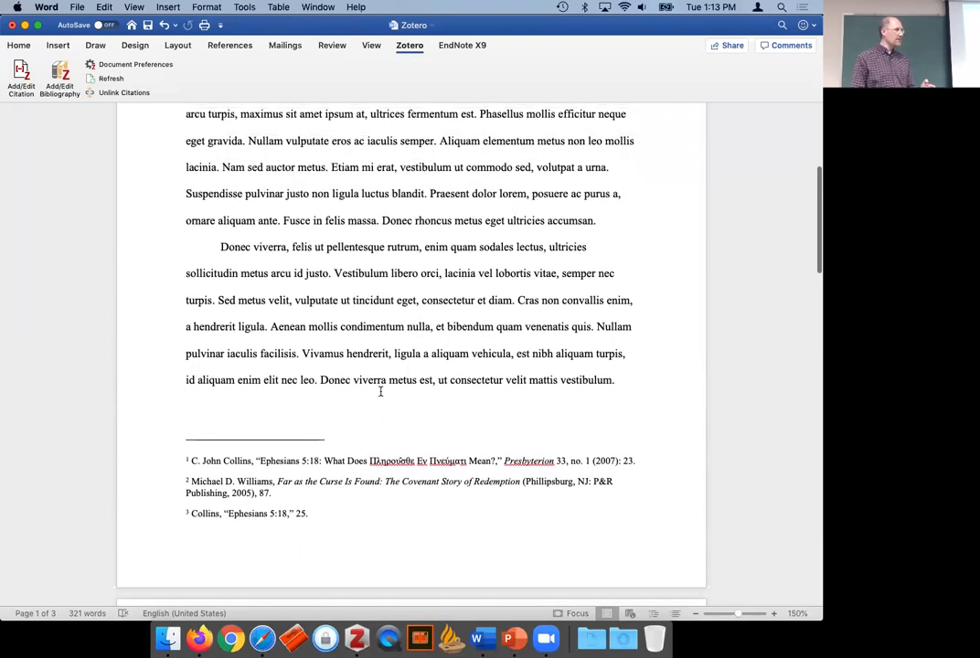
scroll(380, 391, "up", 2)
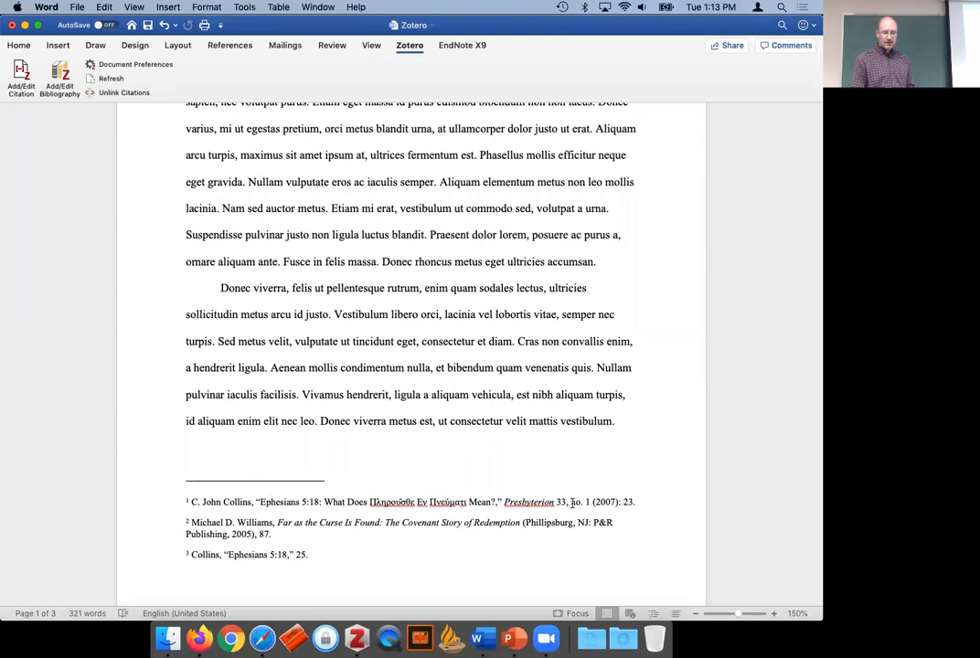
scroll(473, 533, "down", 2)
scroll(473, 532, "up", 6)
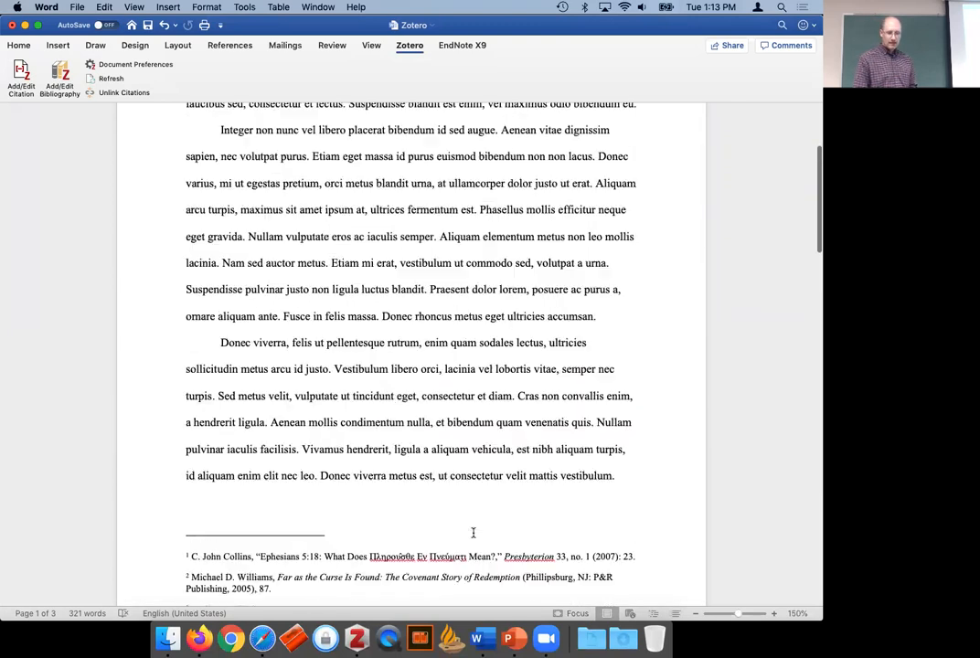
scroll(473, 533, "up", 1)
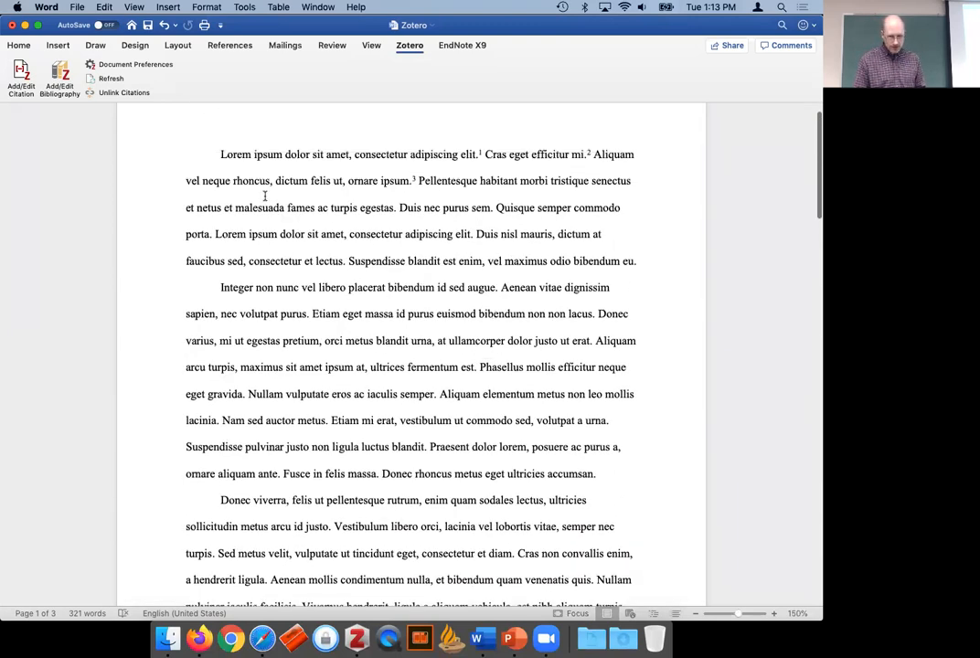
left_click(398, 209)
left_click(22, 79)
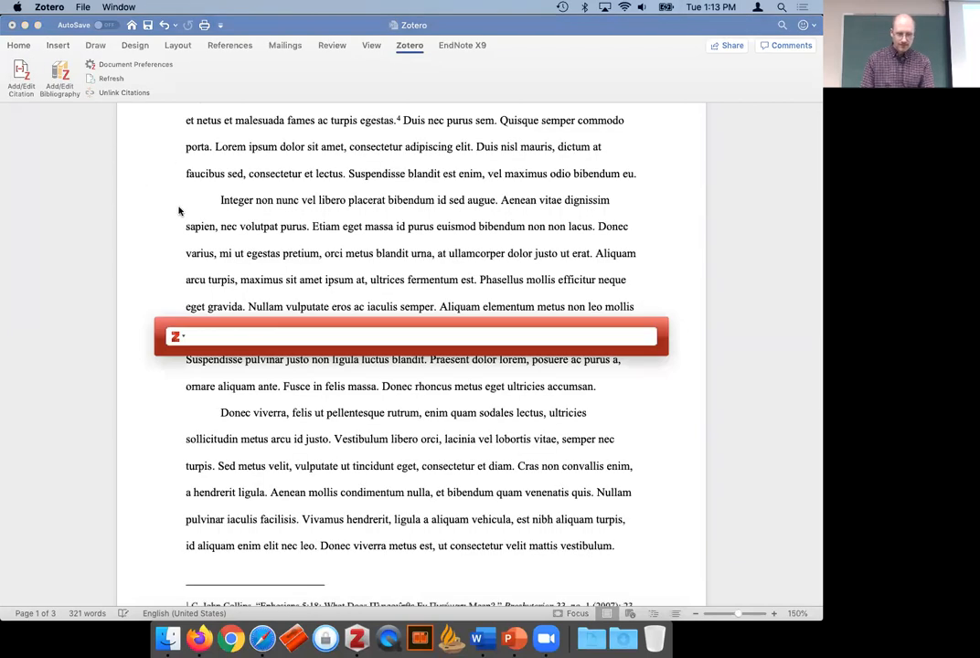
type("collins")
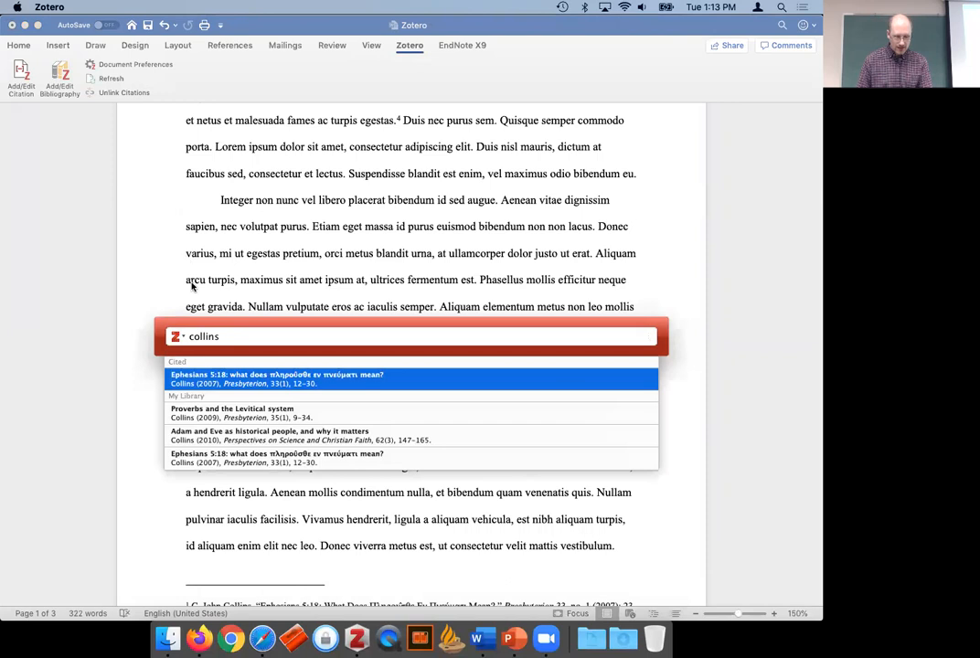
left_click(190, 379)
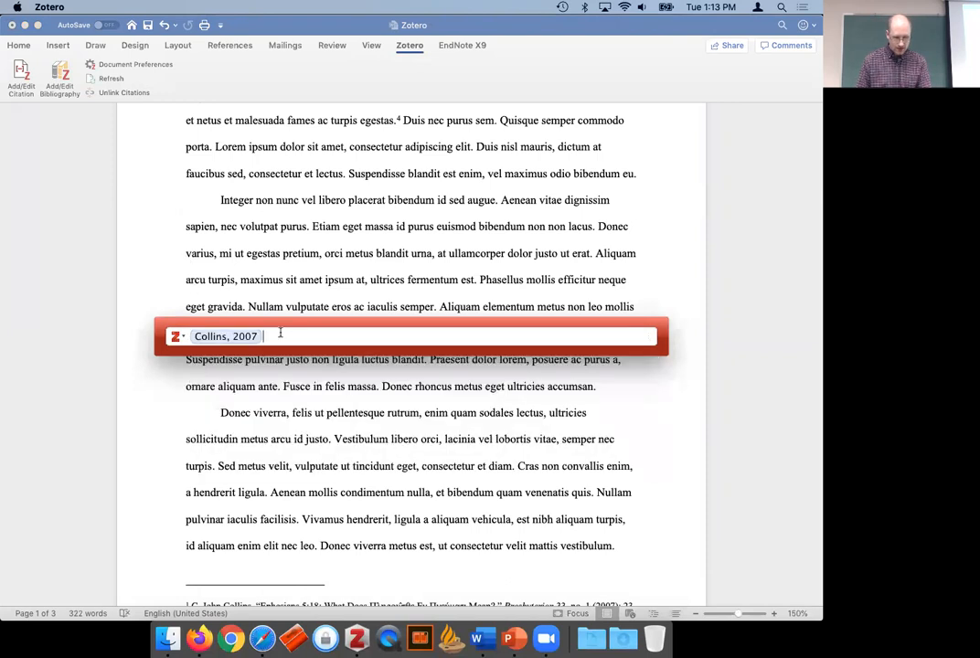
Set the consecutive article citation's page to 25, insert it, and check the fourth footnote.
left_click(255, 336)
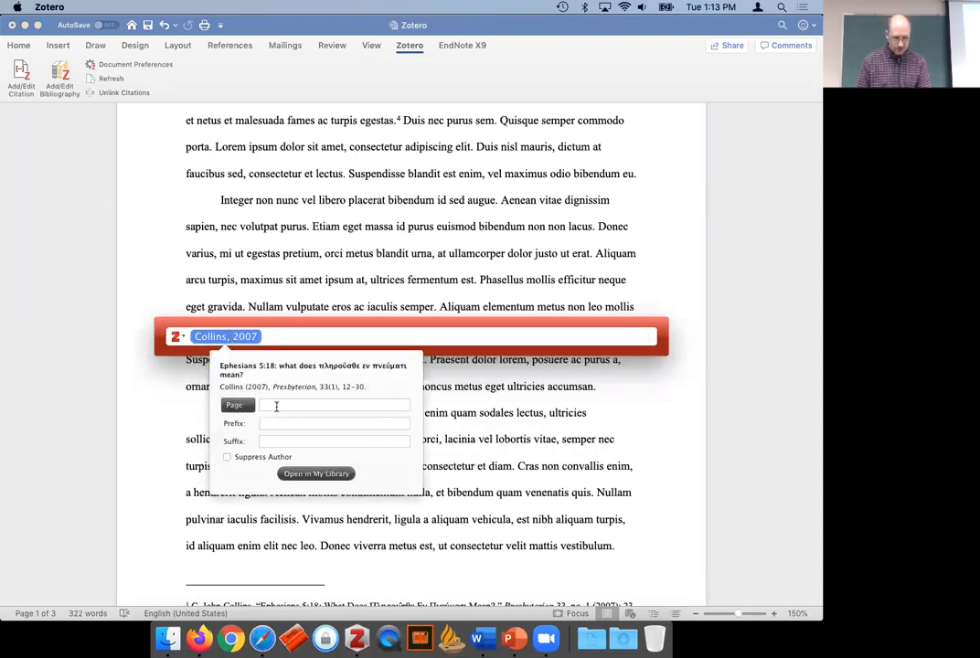
scroll(157, 429, "down", 3)
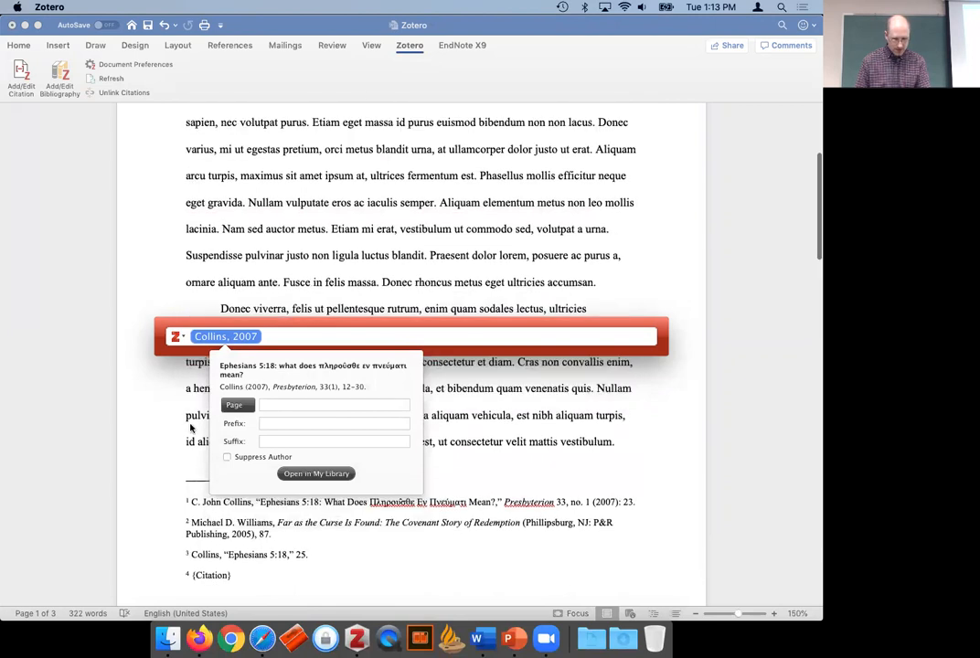
left_click(284, 405)
type("25")
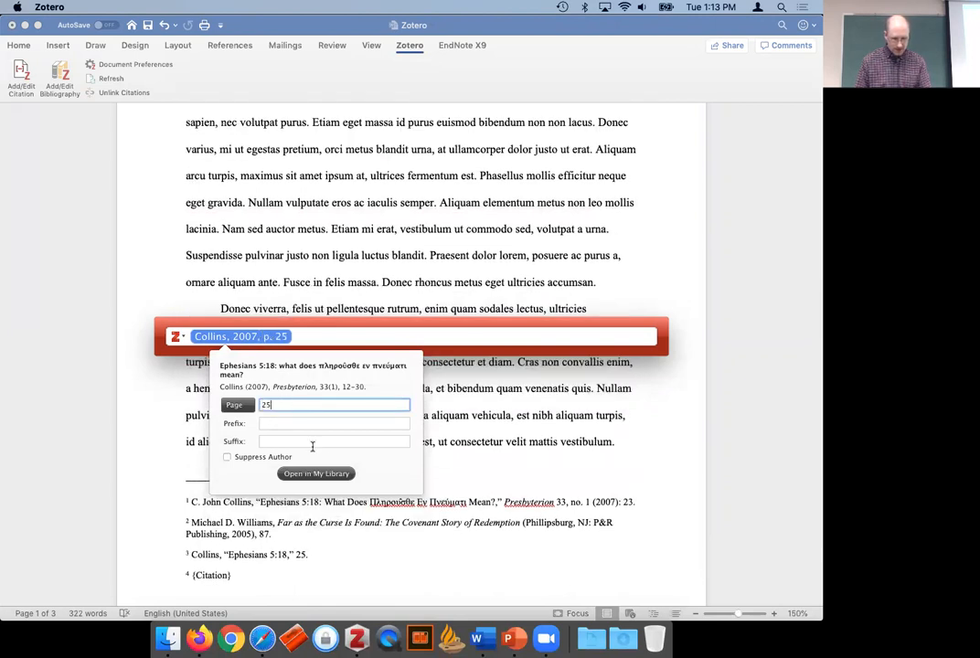
key("Return")
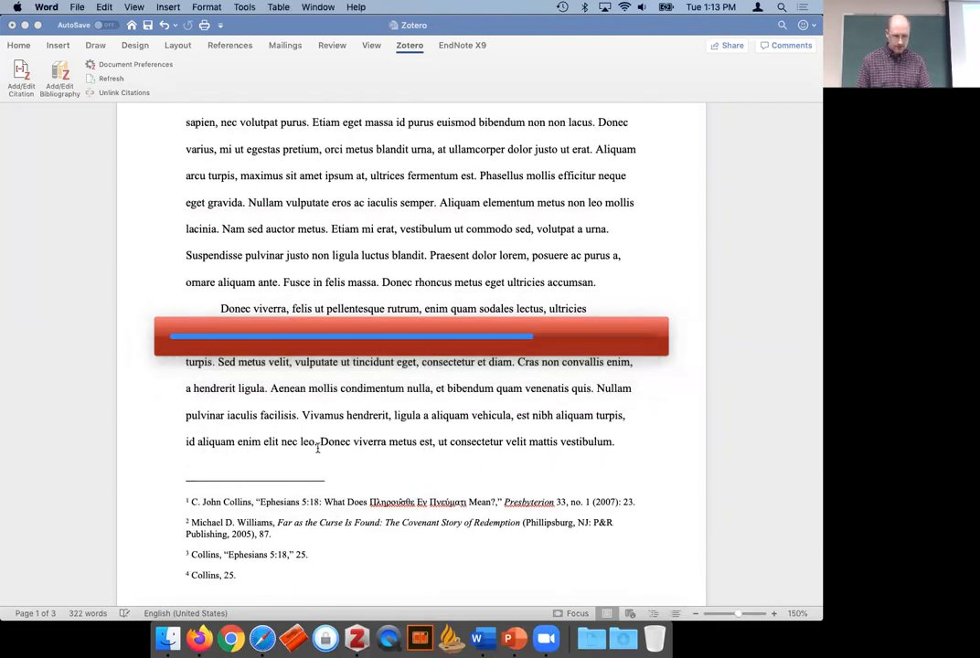
scroll(396, 445, "down", 2)
scroll(396, 445, "down", 2)
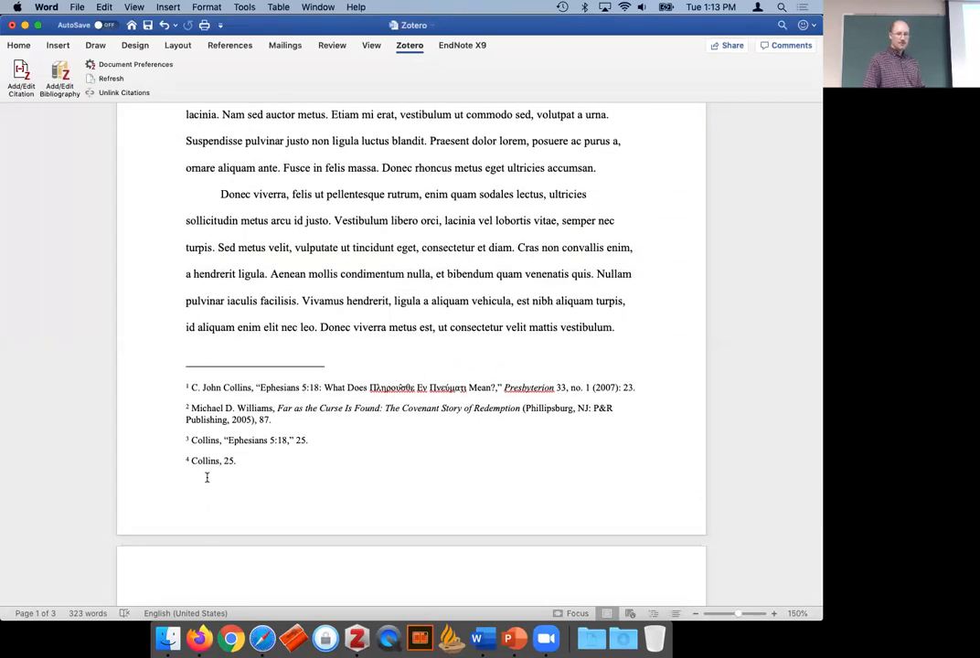
Change the document's citation style to Turabian 8th edition (full note) and check how the footnotes are formatted.
left_click(127, 69)
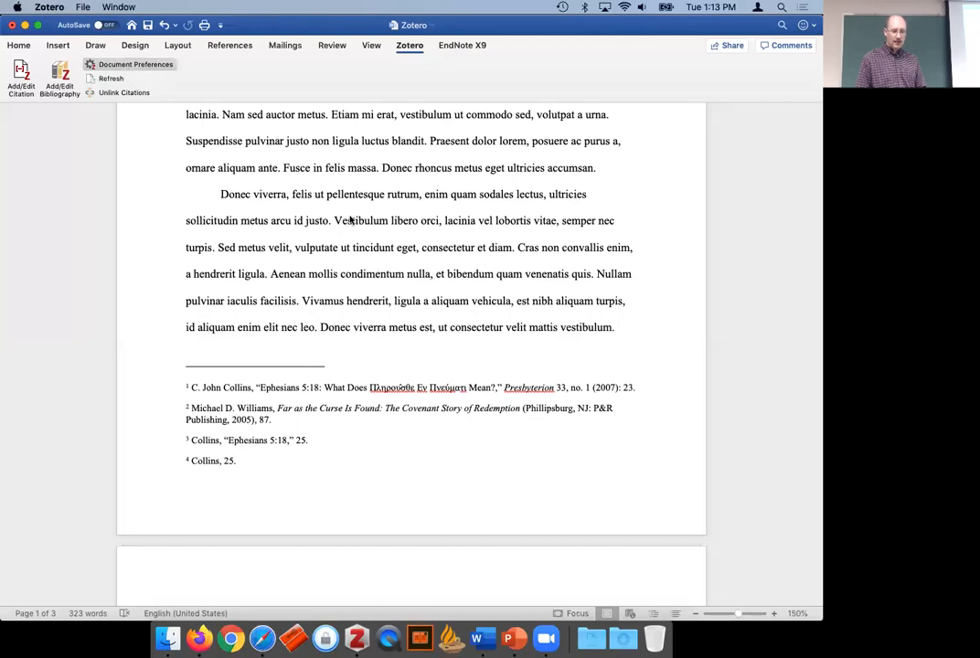
scroll(320, 146, "down", 10)
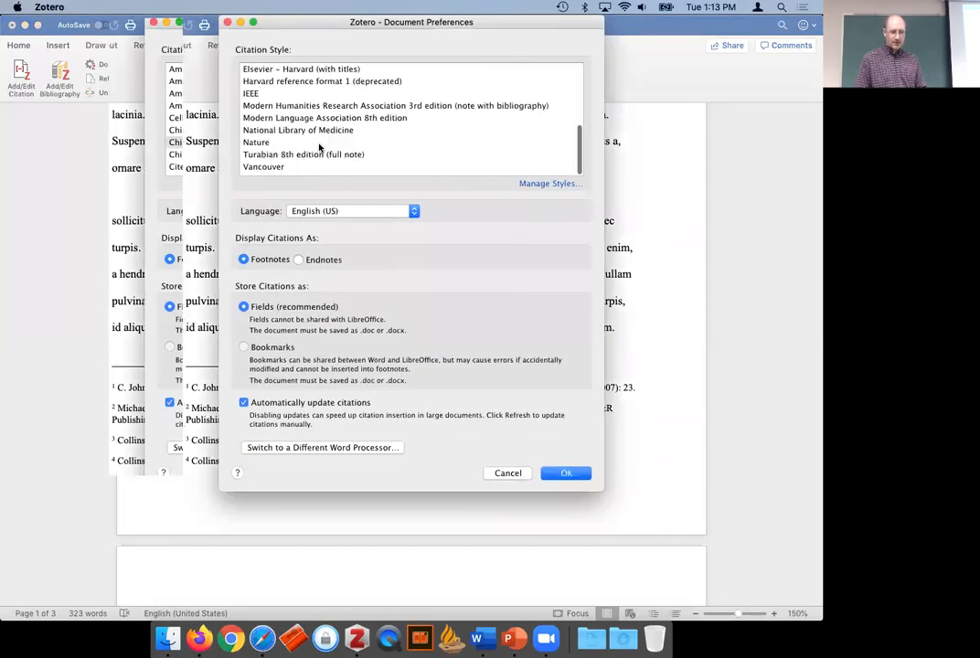
left_click(258, 154)
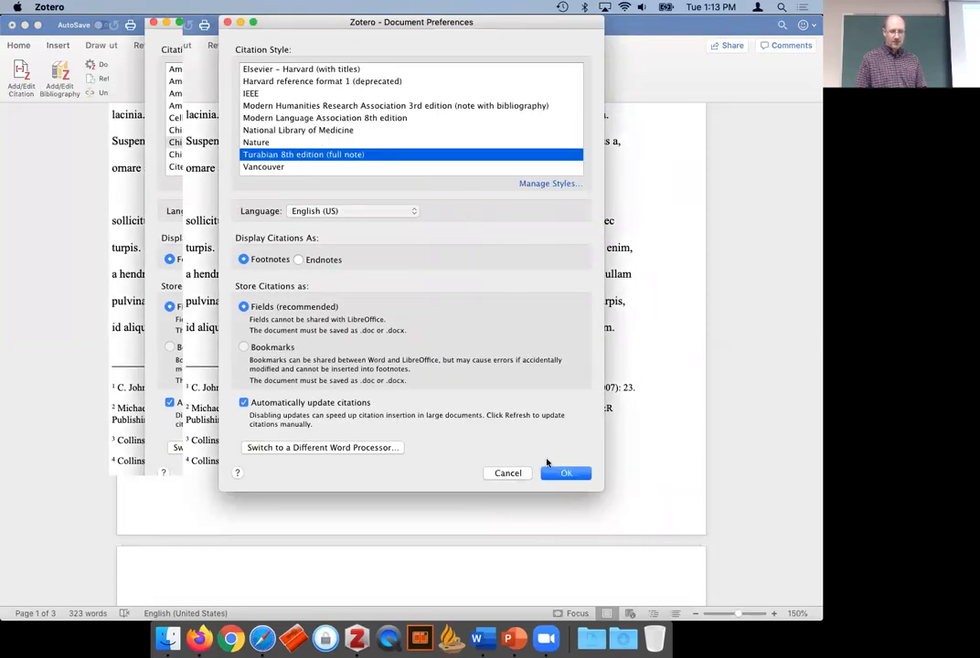
left_click(566, 474)
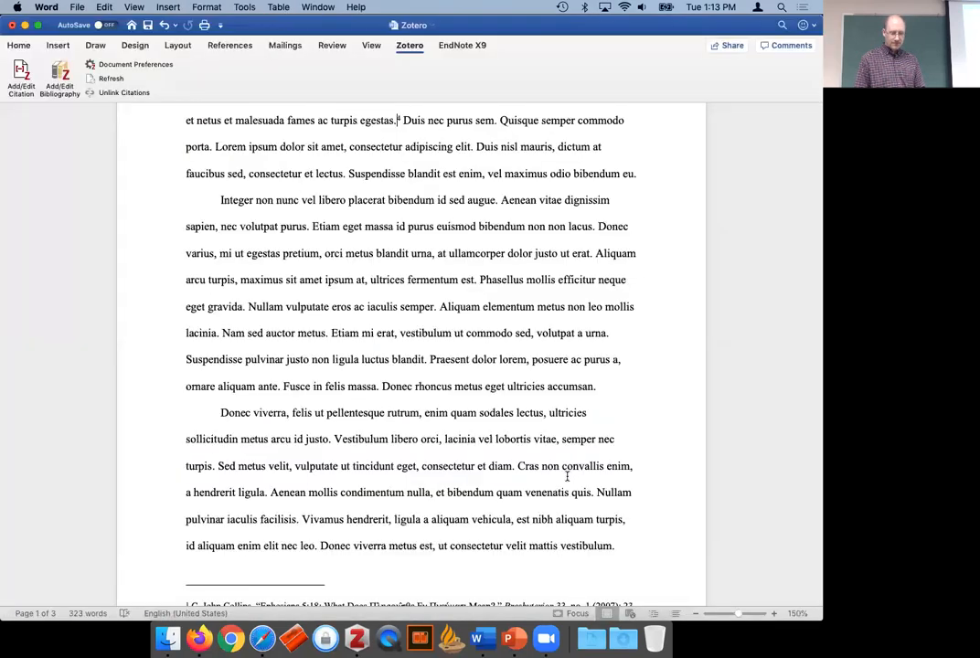
scroll(478, 453, "down", 4)
scroll(479, 453, "down", 3)
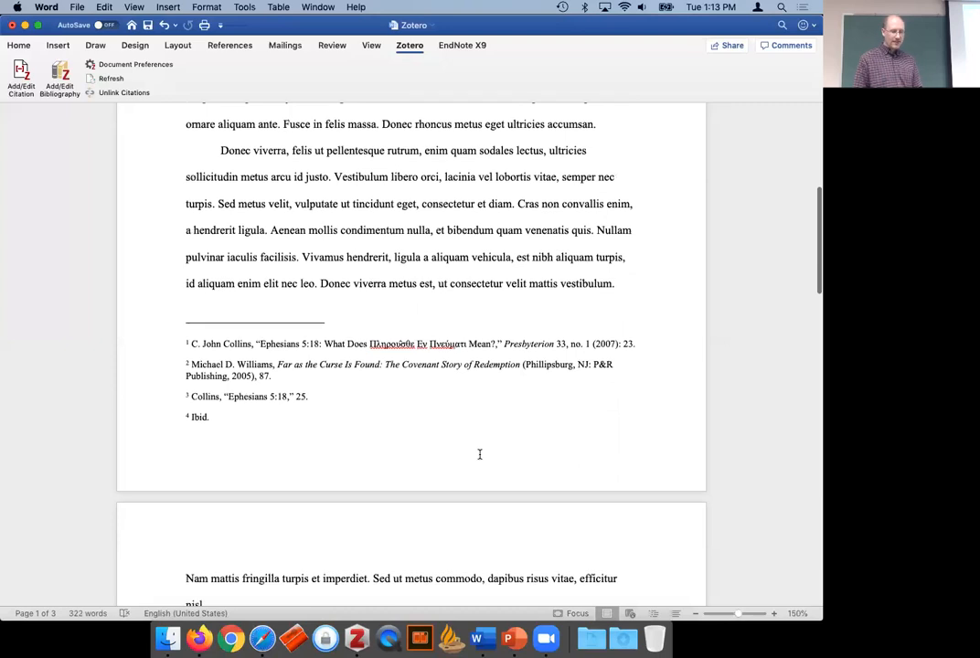
scroll(393, 448, "down", 1)
scroll(349, 451, "down", 1)
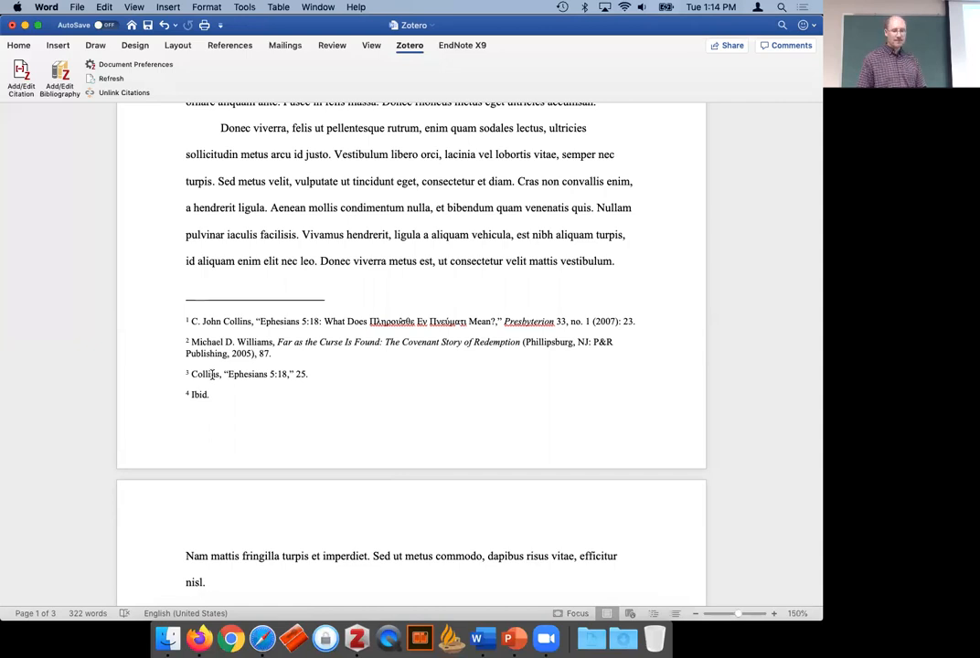
Change the document's citation style to Chicago Manual of Style 17th edition (full note) and check how the repeated-source footnotes are formatted.
left_click(128, 65)
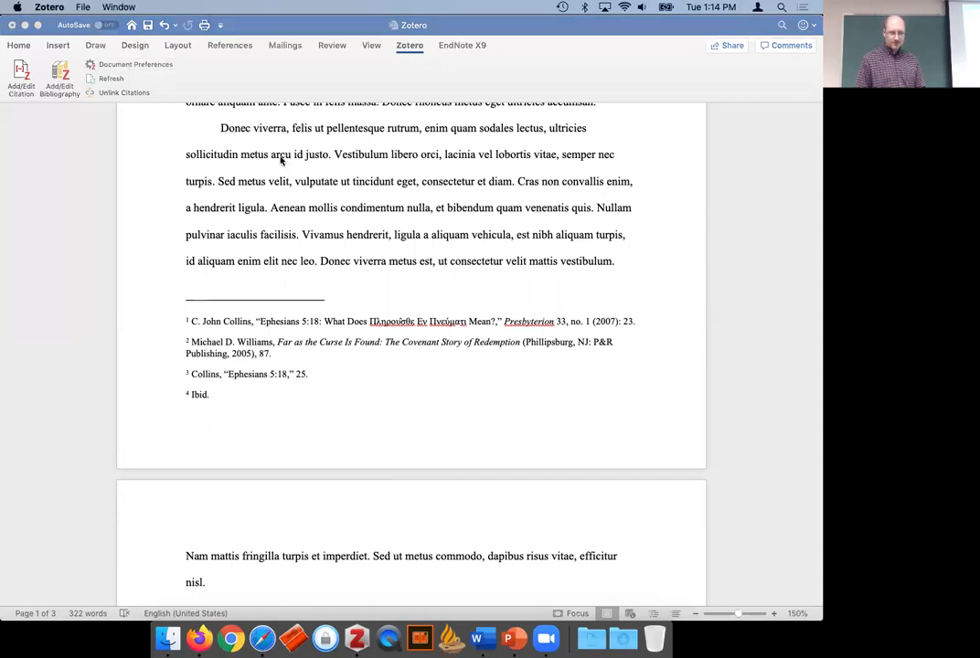
scroll(345, 126, "up", 10)
scroll(357, 118, "down", 2)
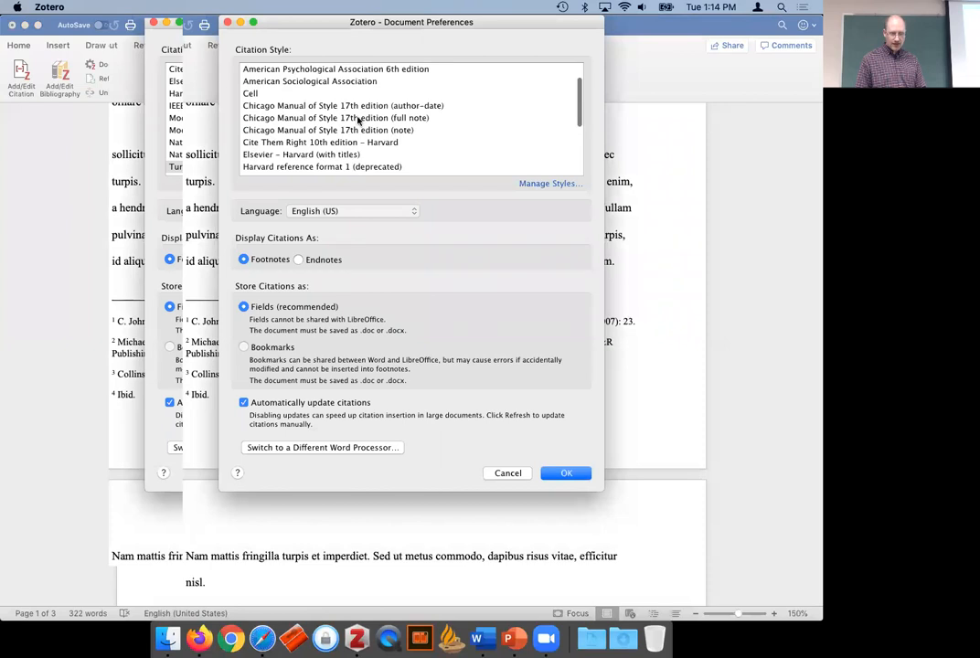
left_click(366, 119)
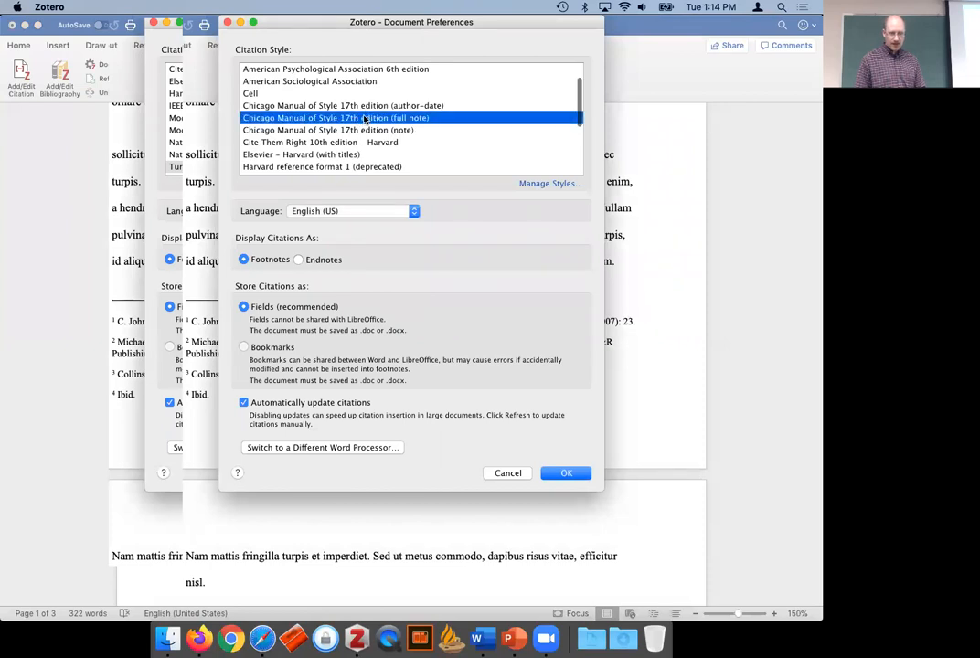
left_click(564, 473)
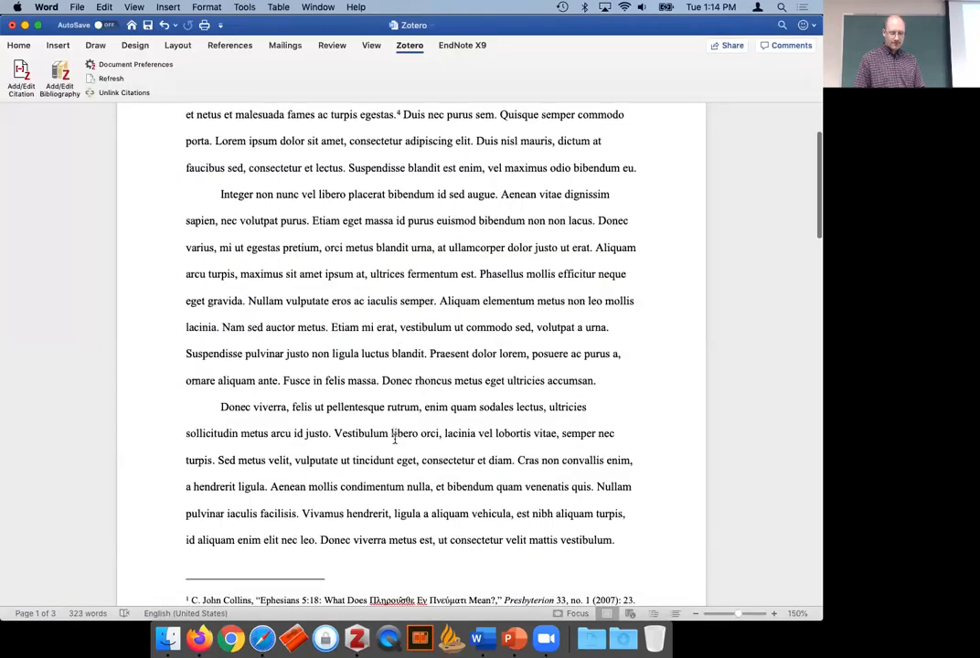
scroll(395, 439, "down", 3)
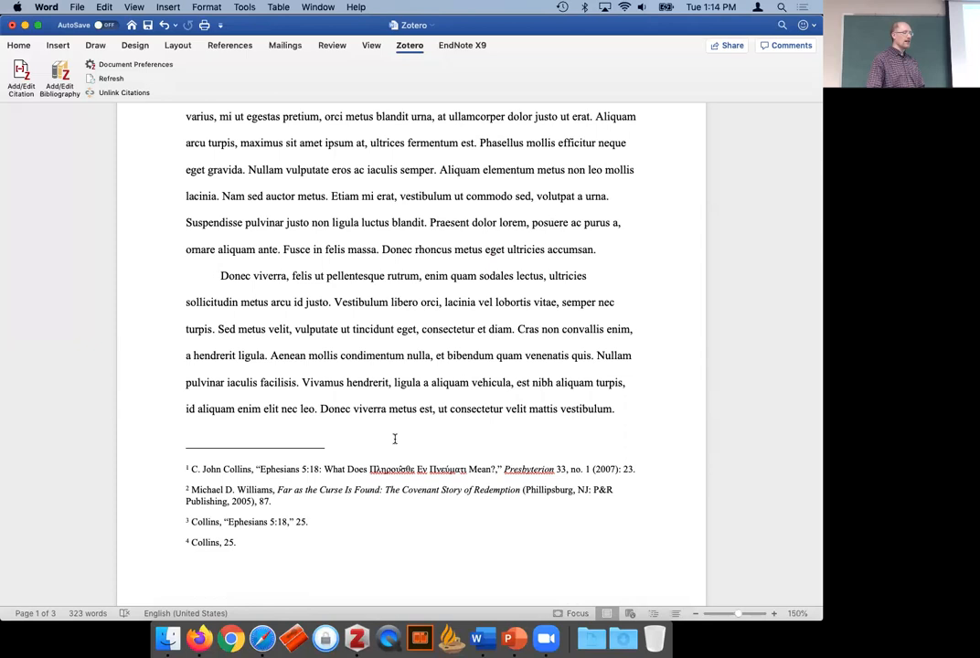
scroll(232, 205, "up", 1)
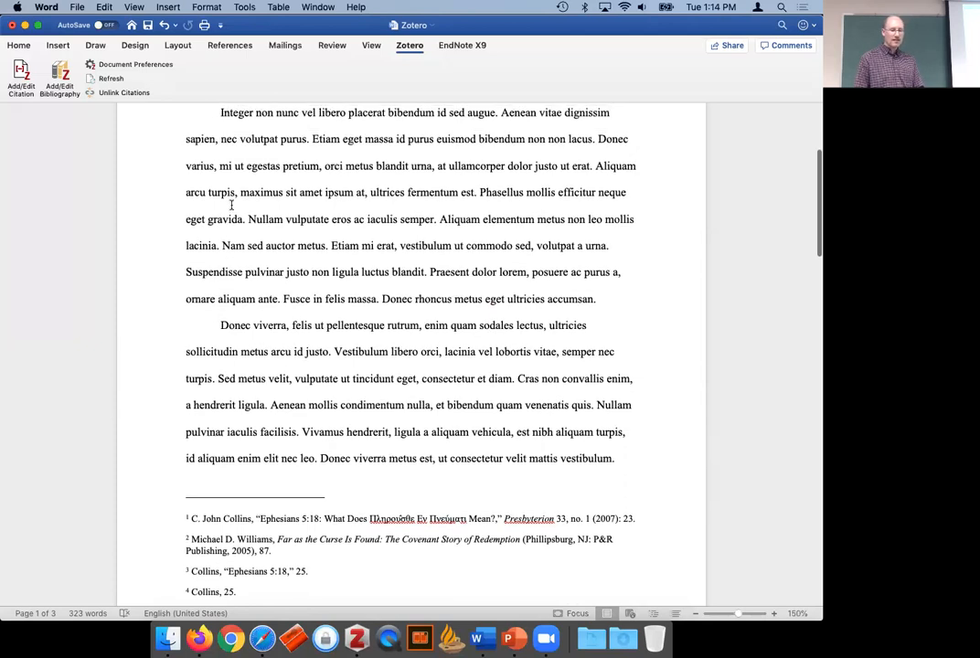
scroll(231, 205, "down", 1)
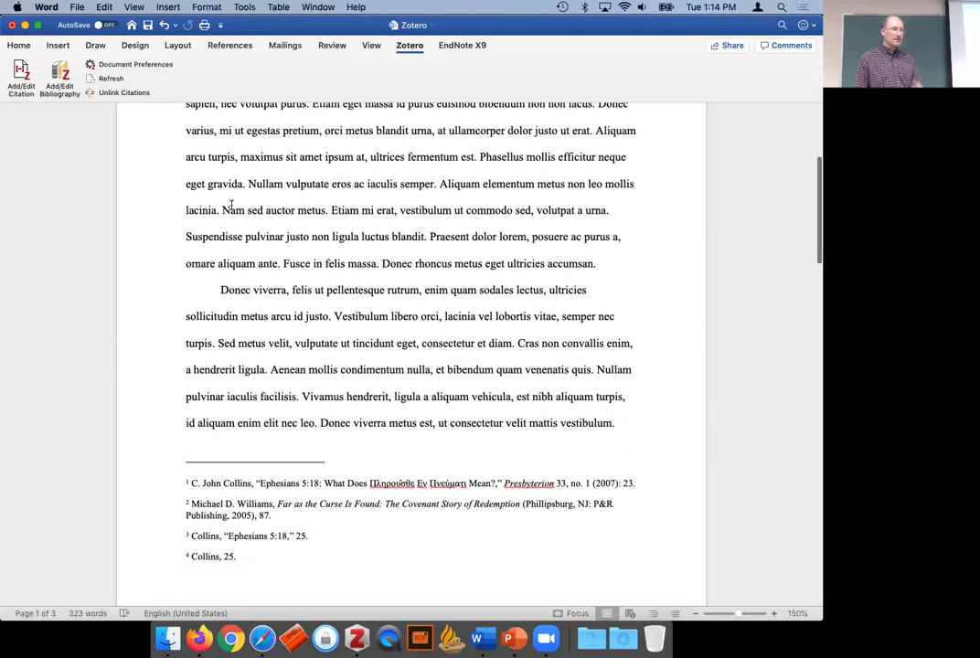
Refresh the citations and review the automatic citation update option in the document's citation preferences without changing it.
left_click(108, 79)
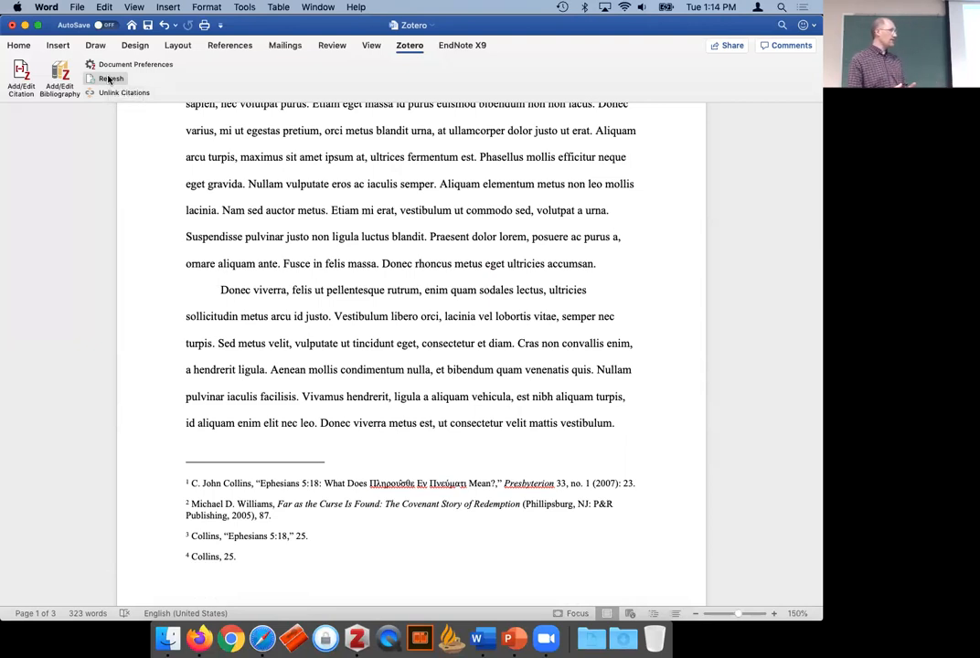
left_click(118, 65)
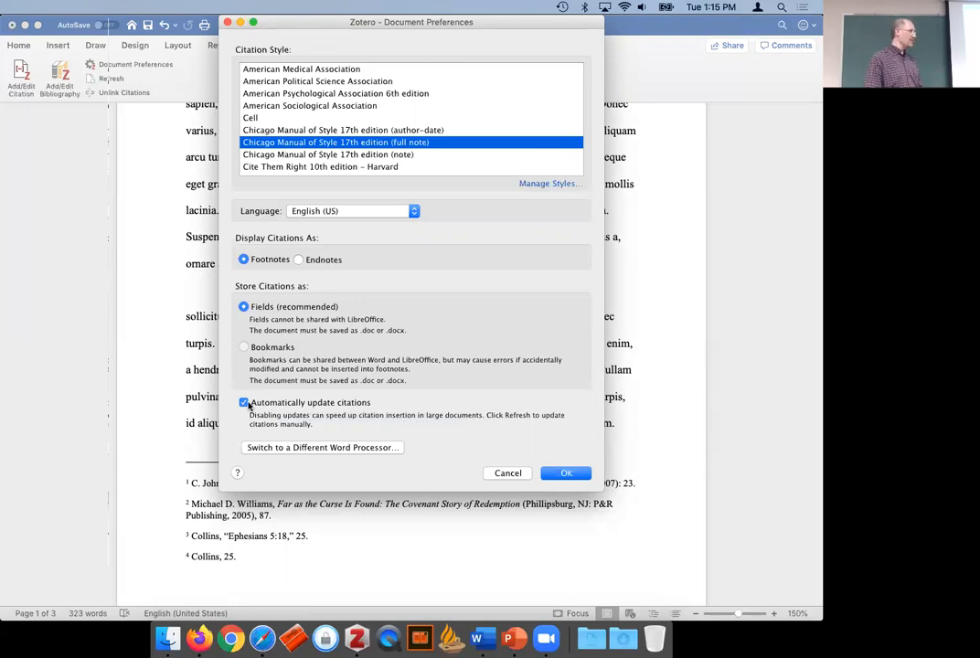
left_click(495, 472)
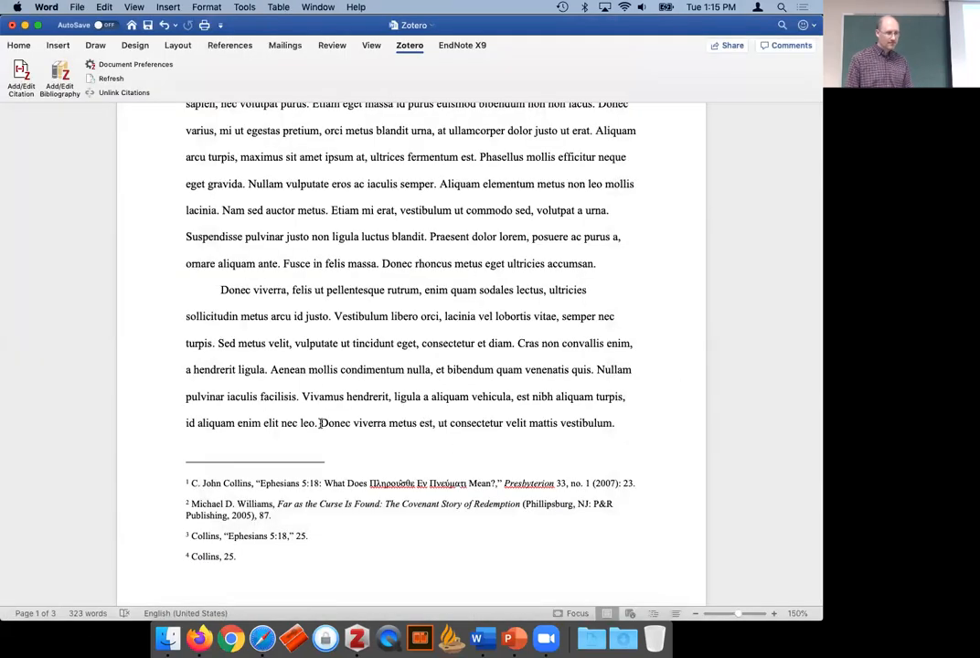
Start a citation after "Duis nec purus sem." and choose the 2013 chapter "Pseudepigraphy and the canon" as its source.
scroll(267, 383, "down", 1)
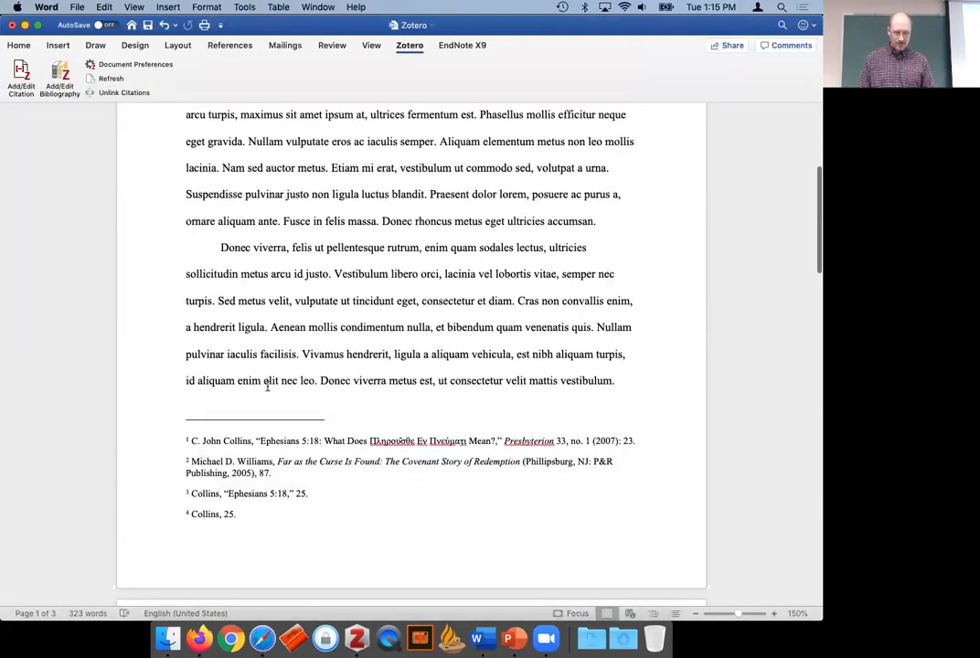
scroll(268, 387, "up", 5)
scroll(268, 387, "up", 2)
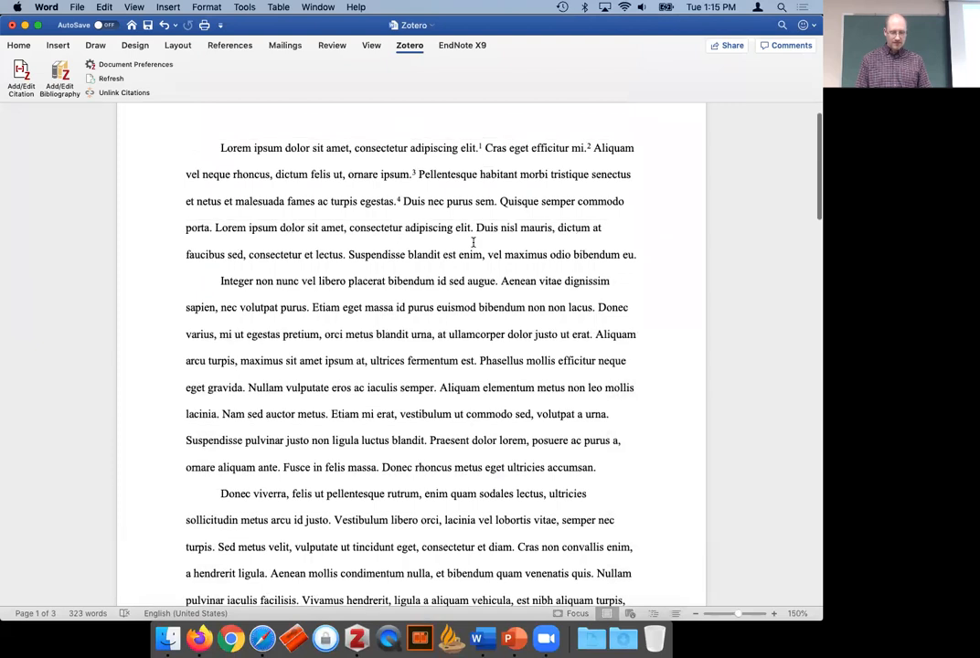
left_click(498, 201)
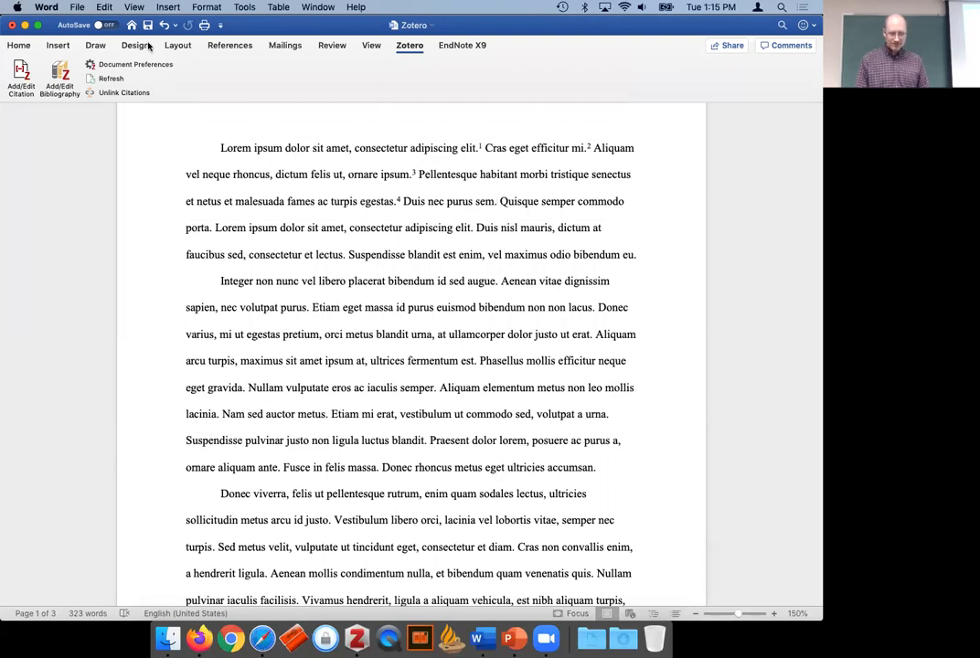
left_click(23, 84)
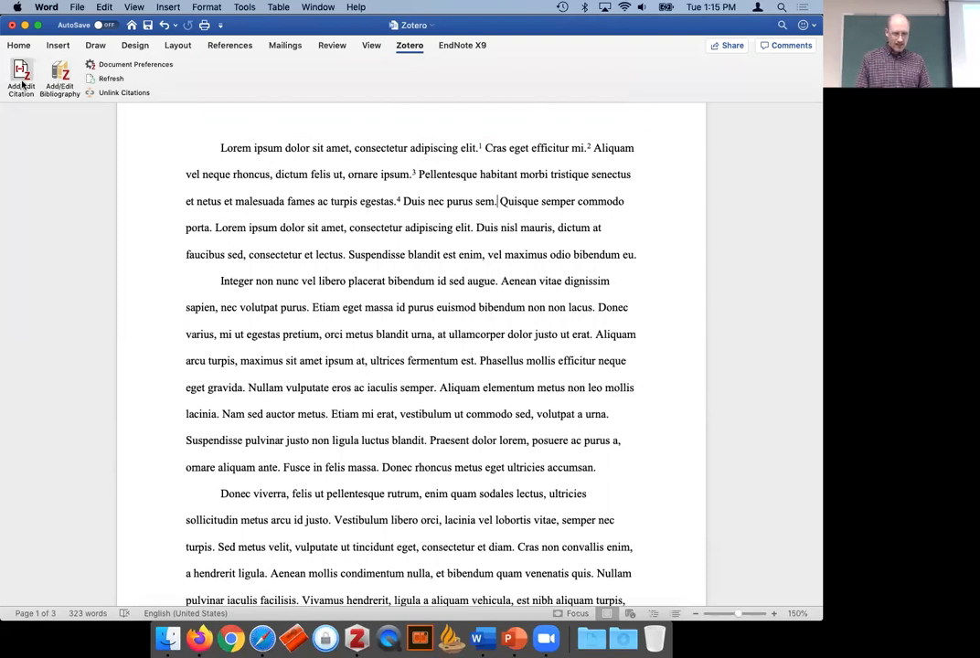
type("ans")
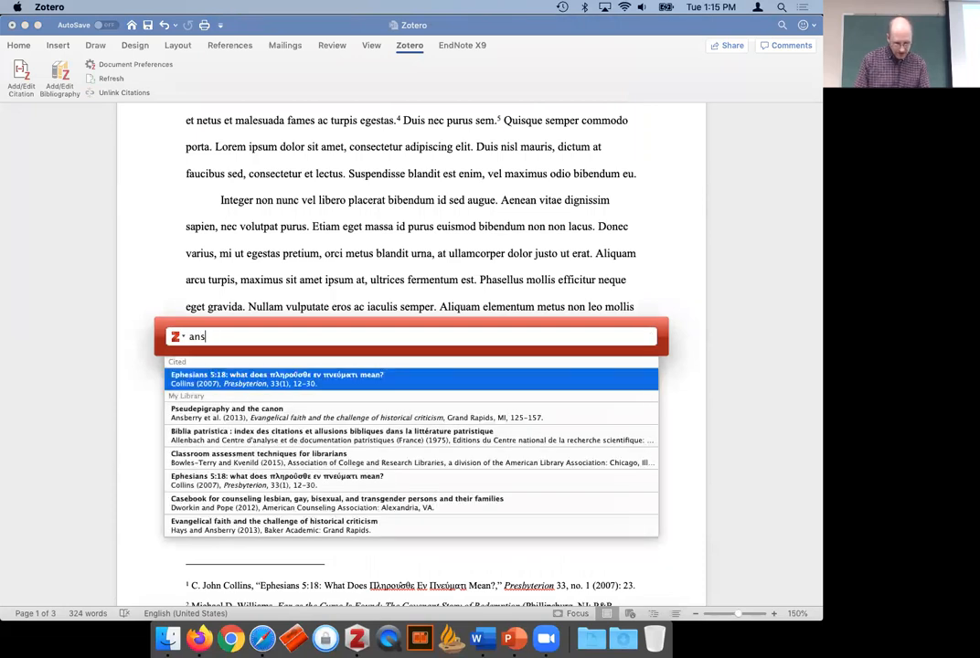
key("Down")
key("Return")
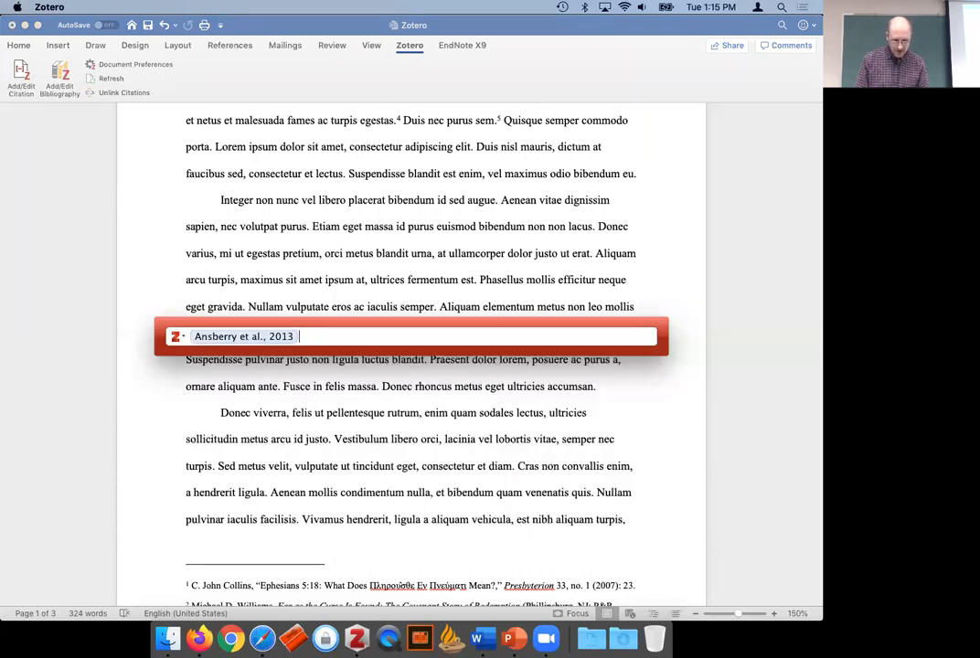
Set the chapter citation's page to 76, insert it, and check the fifth footnote.
left_click(263, 336)
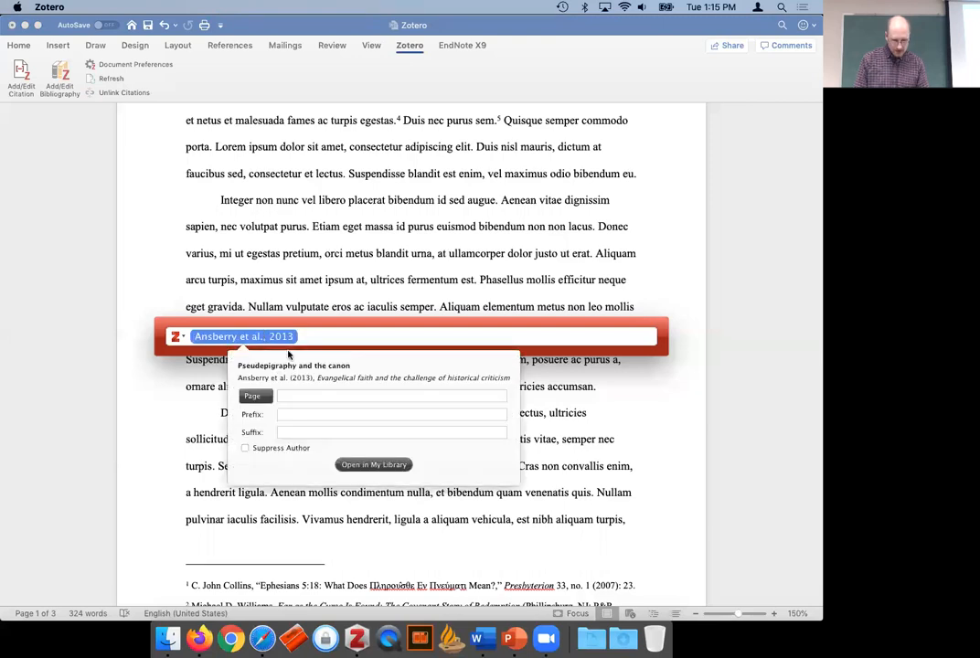
left_click(328, 396)
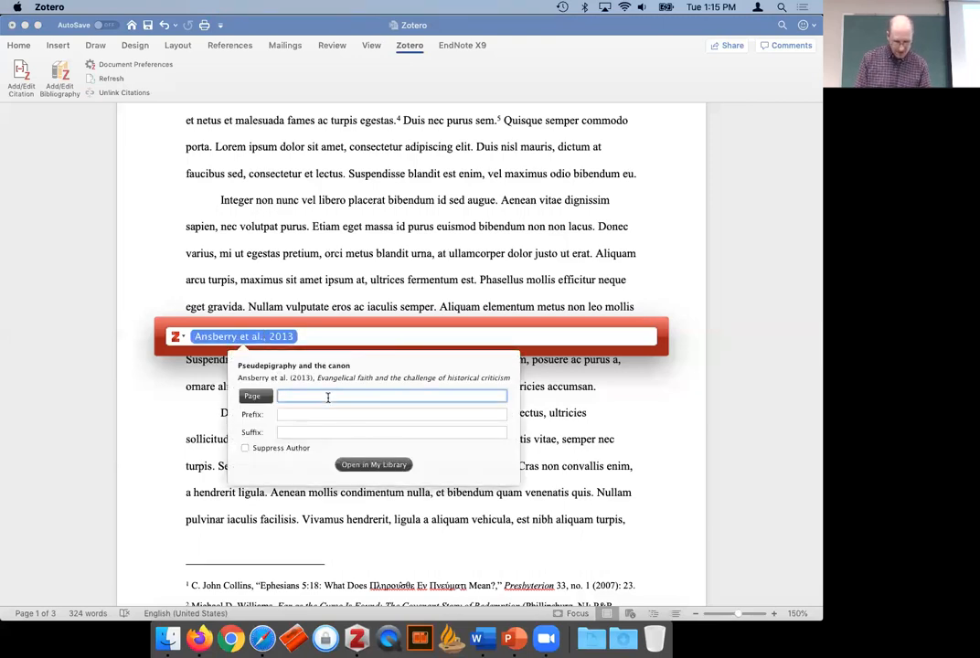
type("76")
key("Return")
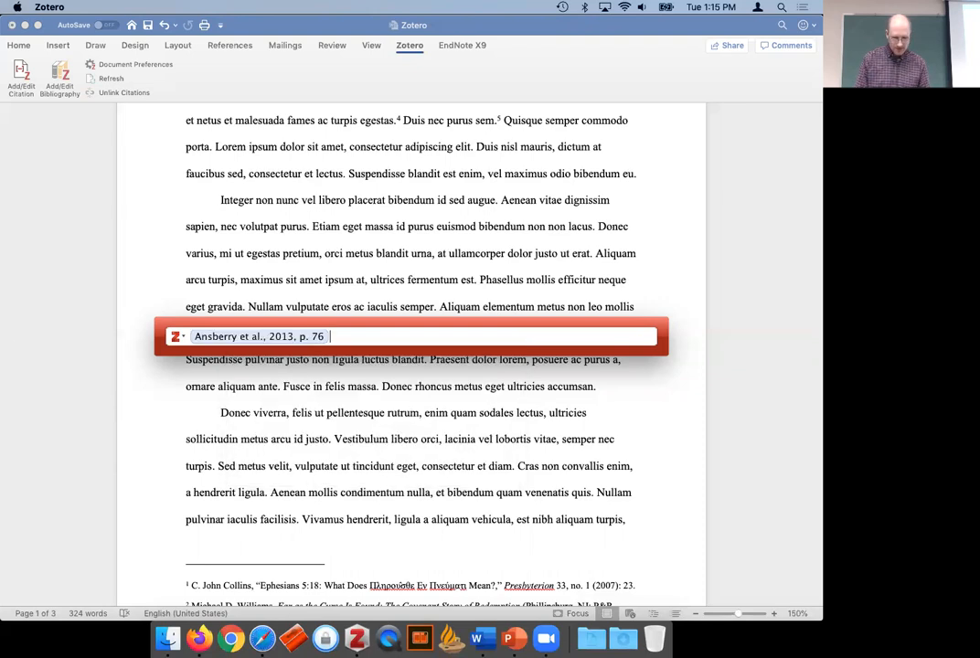
key("Return")
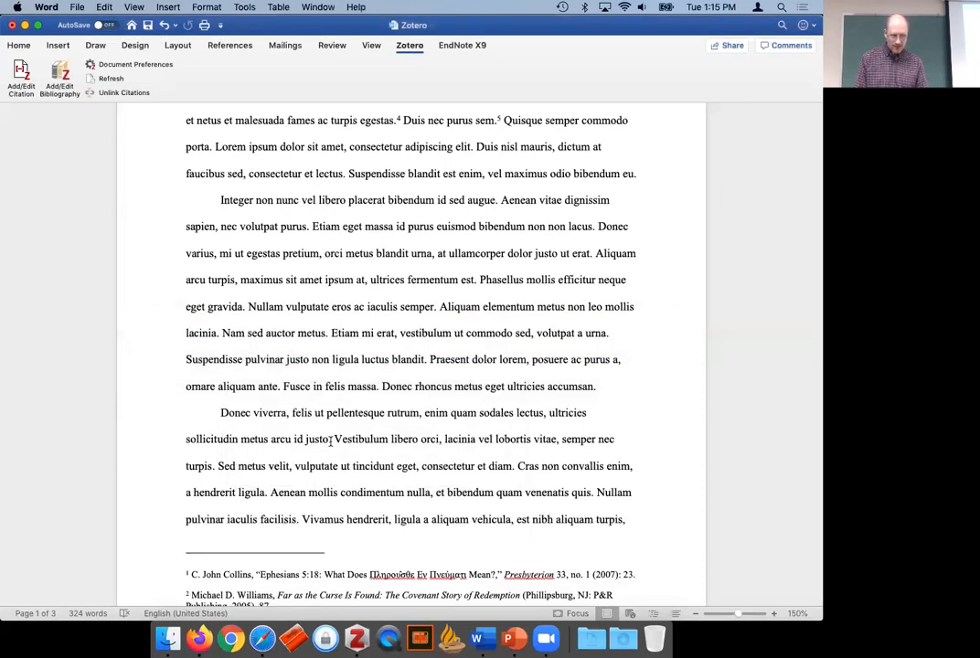
scroll(330, 442, "down", 2)
scroll(330, 443, "down", 5)
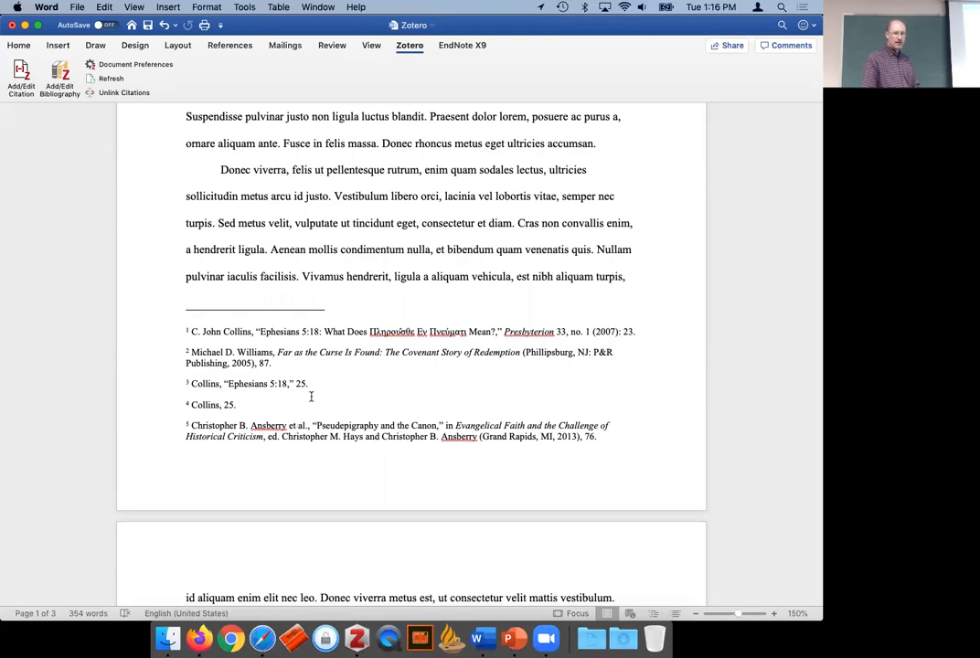
scroll(302, 353, "down", 1)
scroll(302, 353, "down", 1)
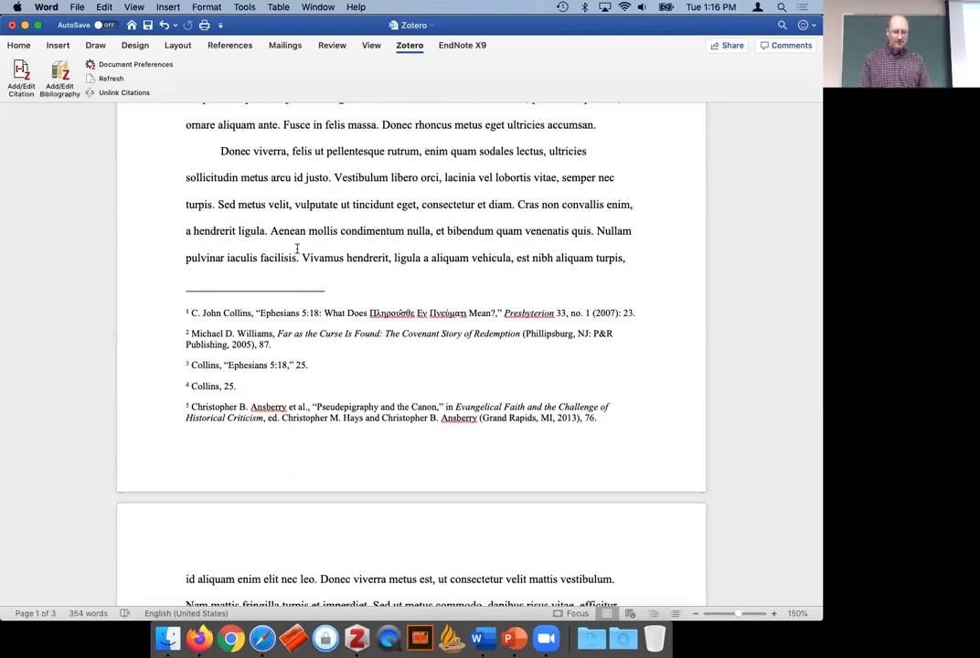
Insert a Zotero bibliography of the cited sources beneath the "Bibliography" heading on the last page.
scroll(298, 256, "up", 3)
scroll(297, 249, "down", 5)
scroll(297, 249, "down", 10)
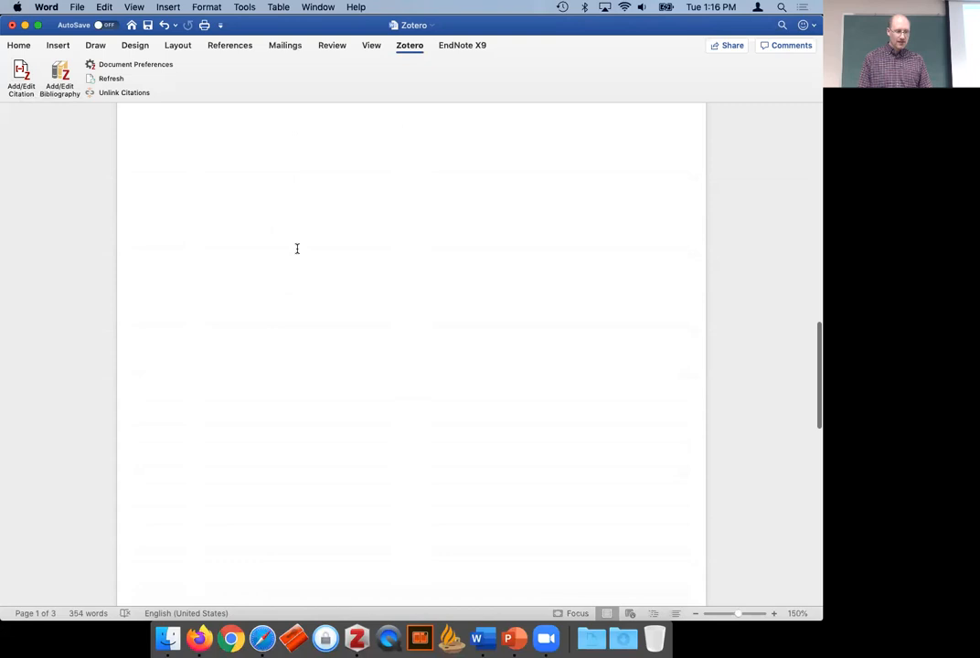
scroll(297, 248, "up", 7)
scroll(297, 249, "up", 3)
scroll(298, 248, "down", 7)
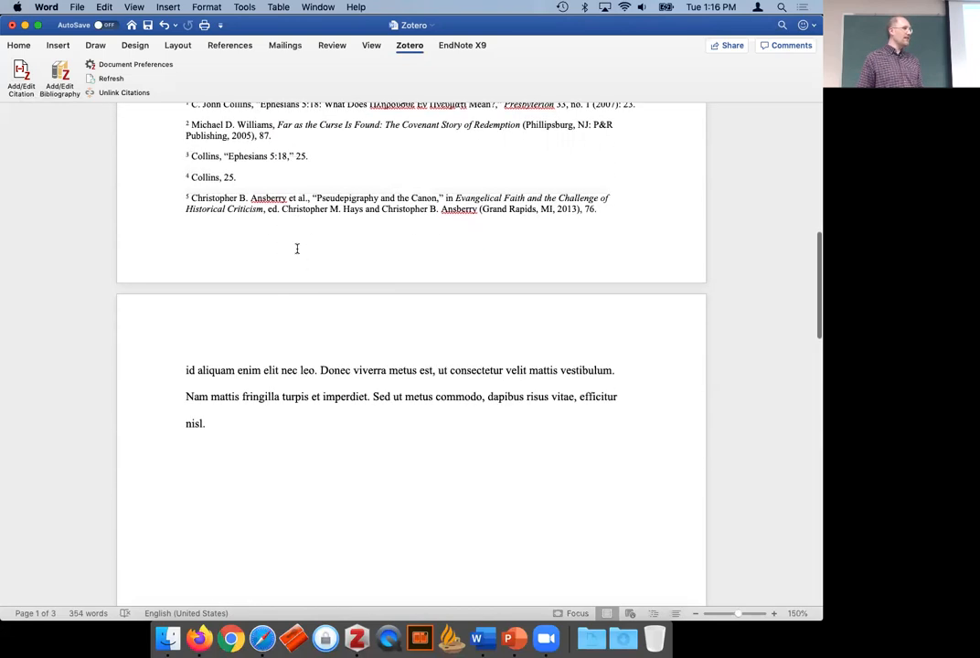
scroll(297, 248, "down", 8)
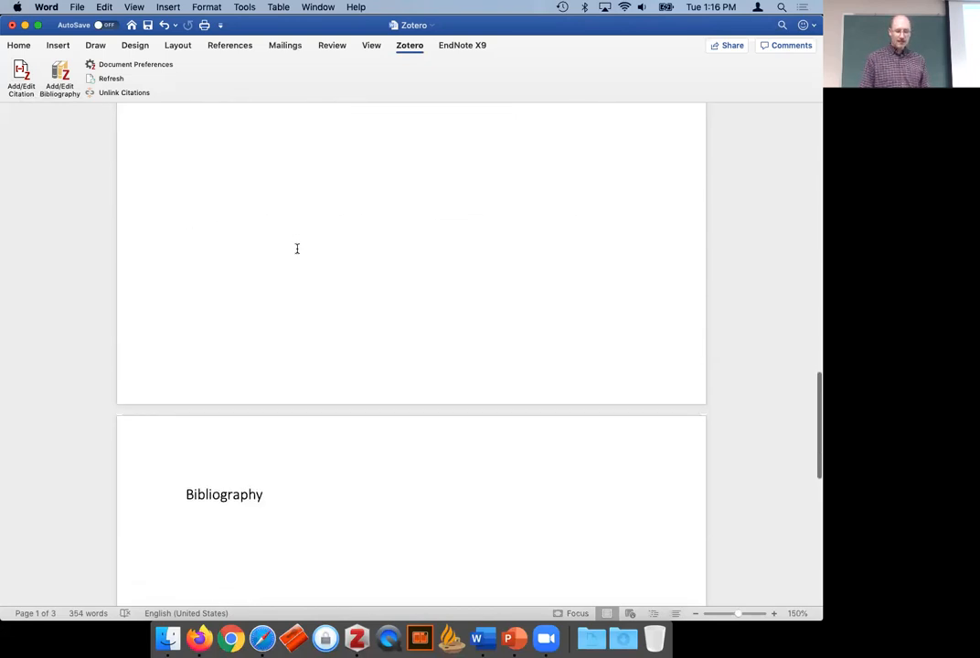
left_click(243, 354)
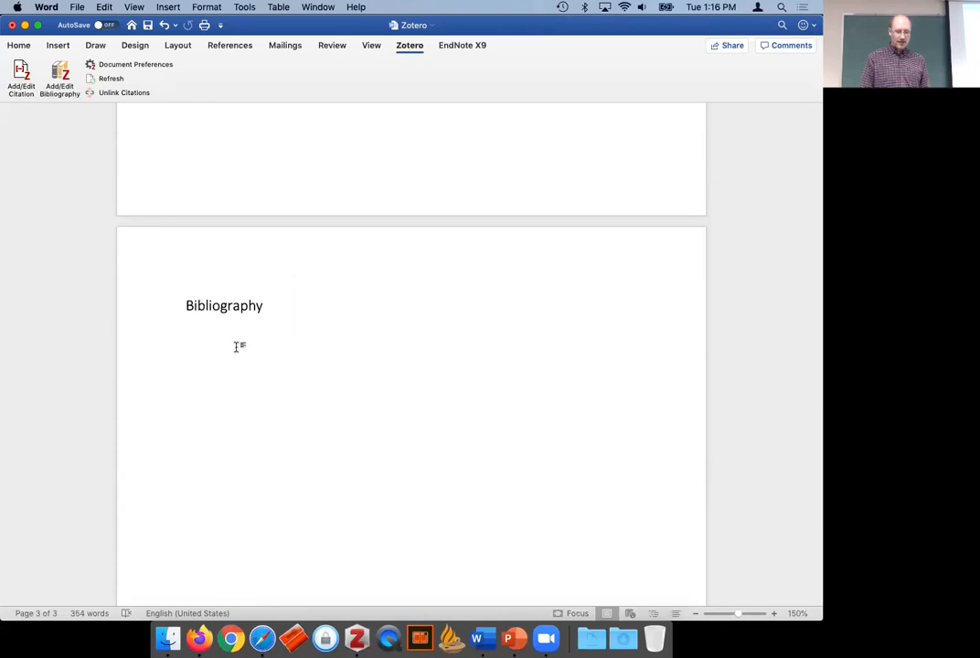
scroll(236, 343, "down", 2)
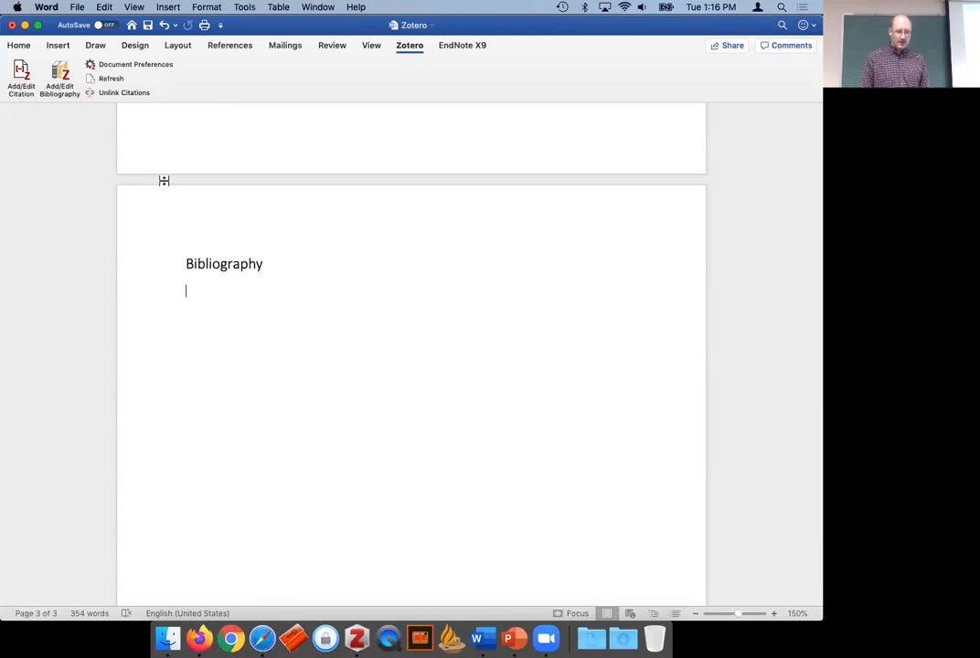
left_click(62, 76)
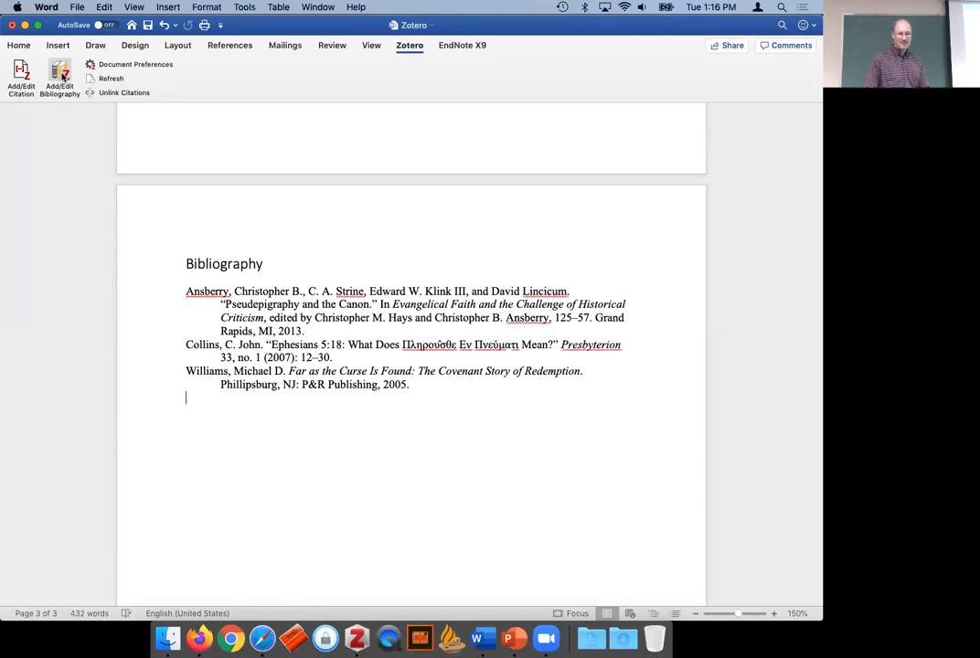
Open the Bibliography paragraph style of the inserted source list for modification.
left_click(259, 292)
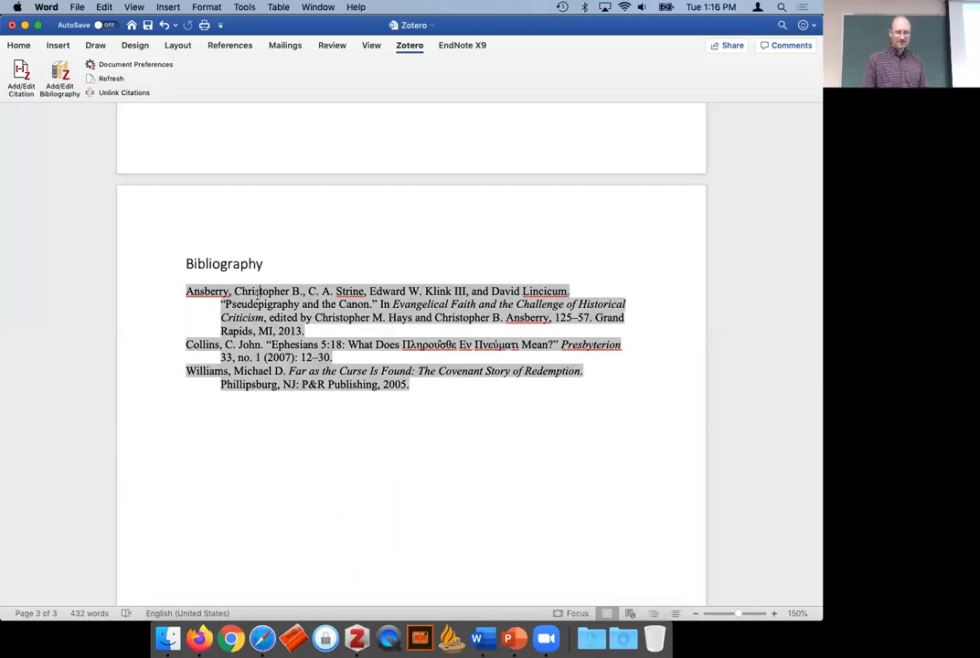
left_click(19, 45)
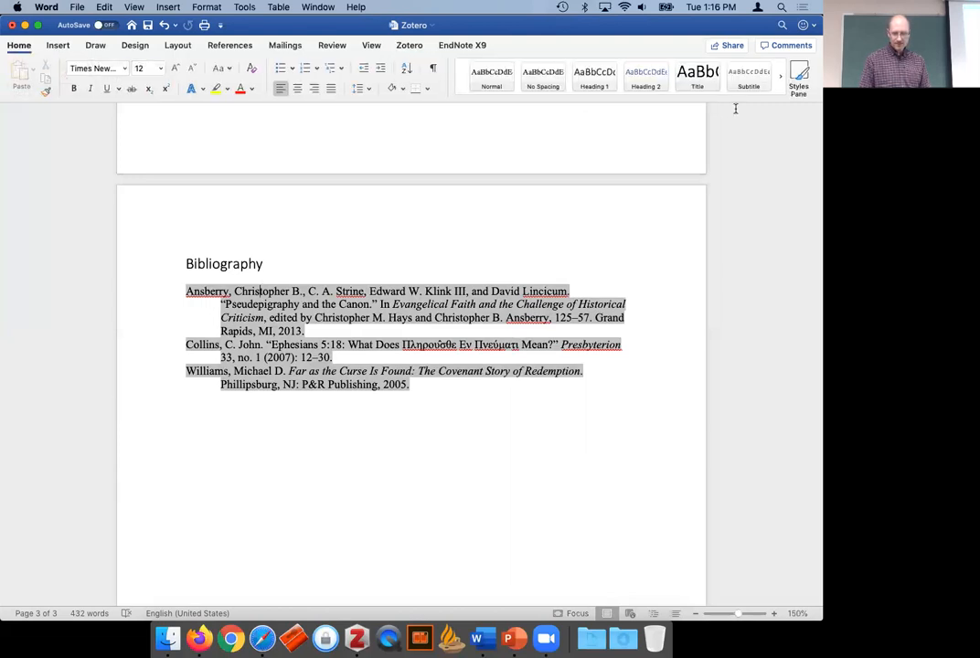
left_click(780, 78)
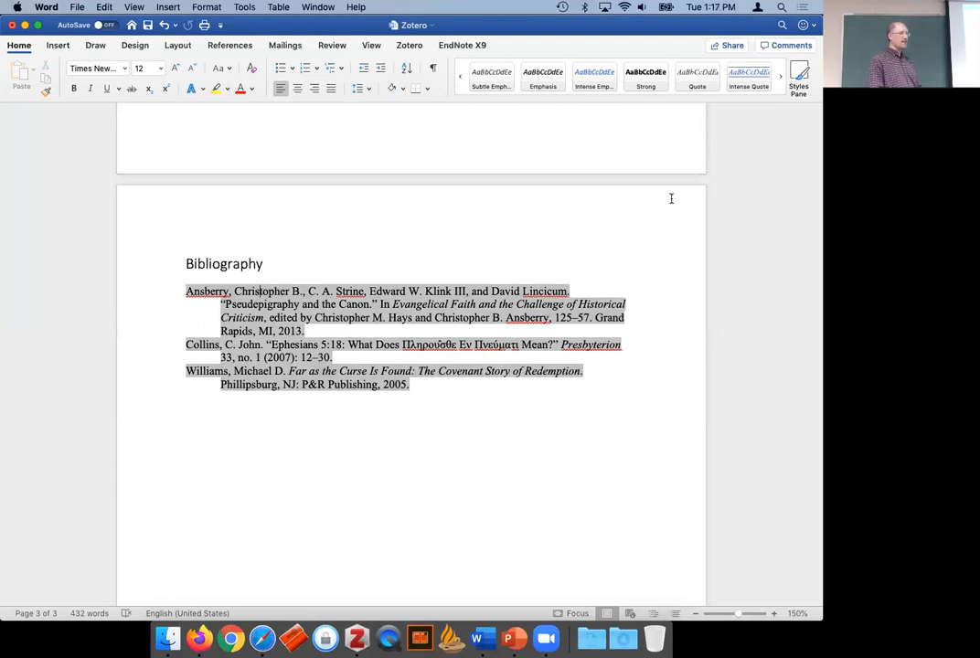
left_click(799, 78)
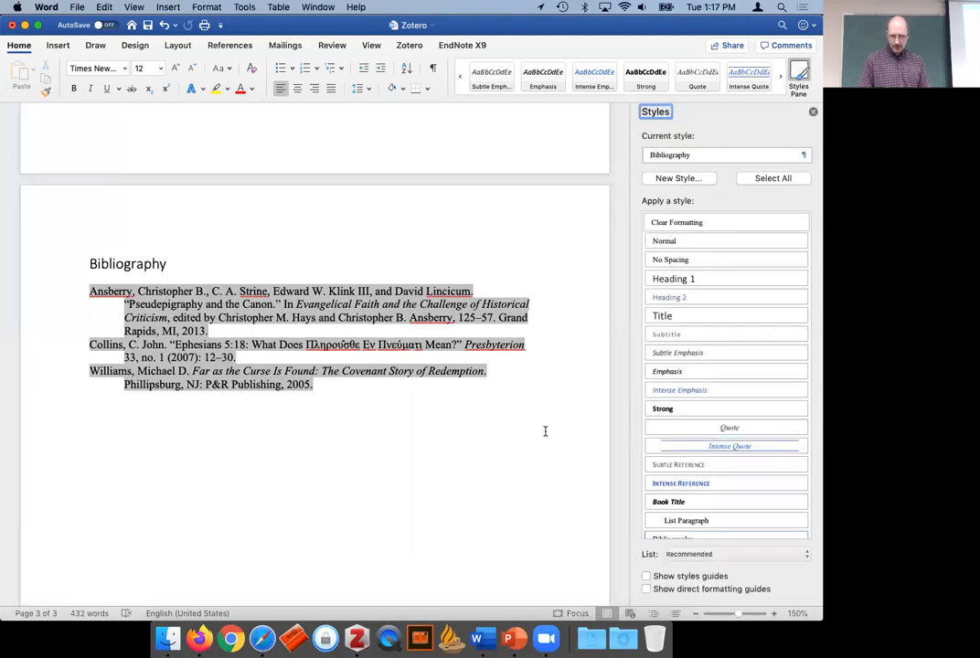
left_click(805, 158)
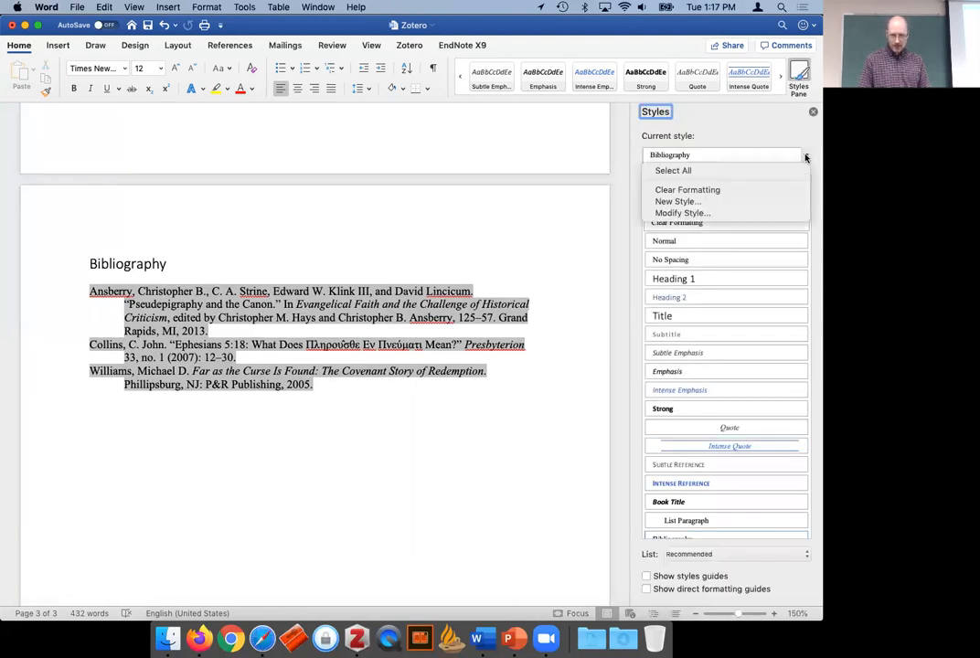
left_click(737, 135)
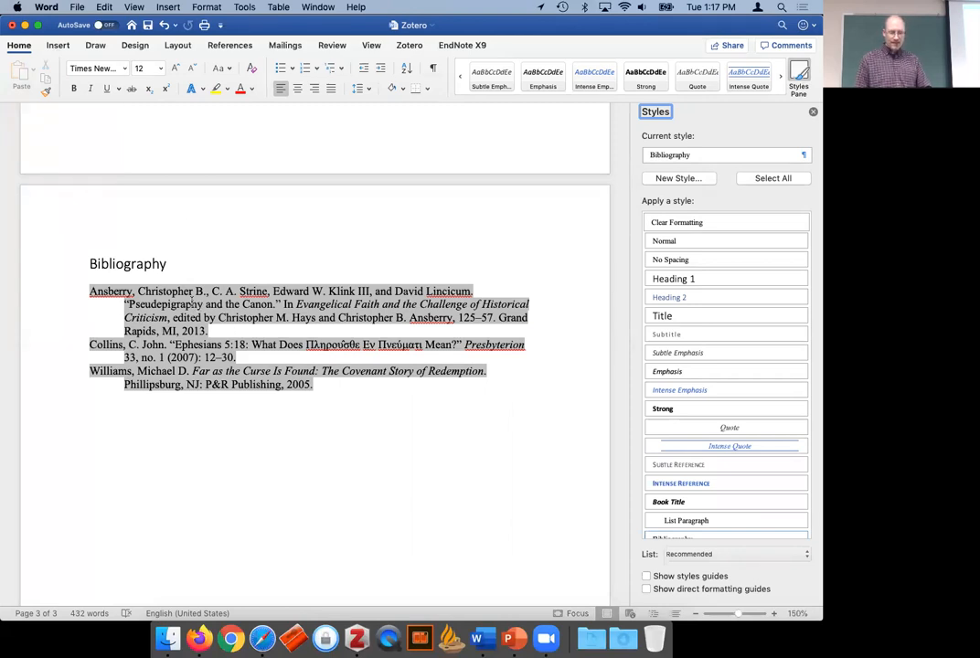
left_click(806, 155)
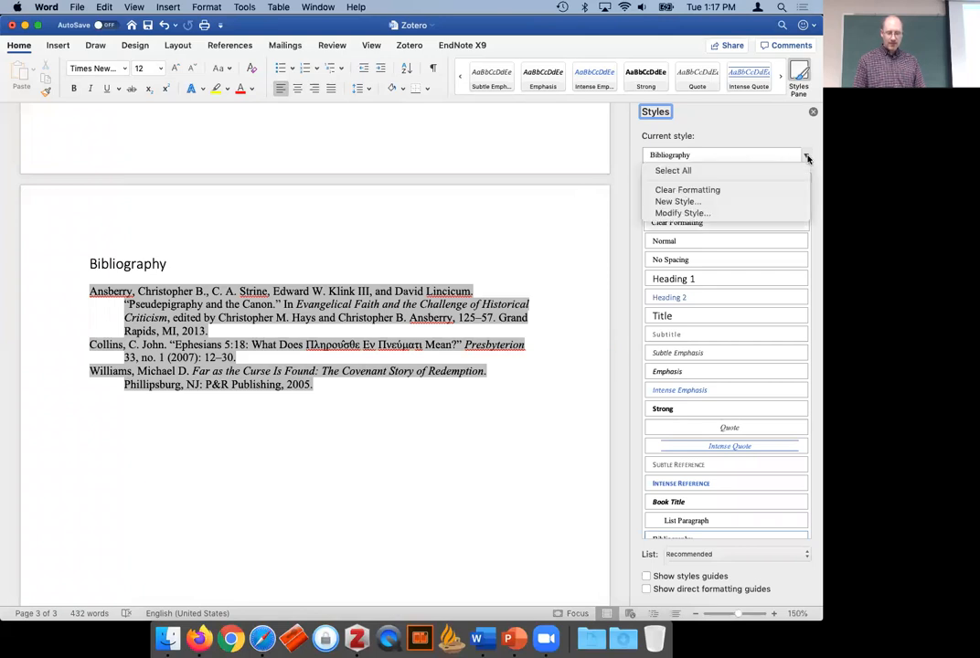
left_click(686, 217)
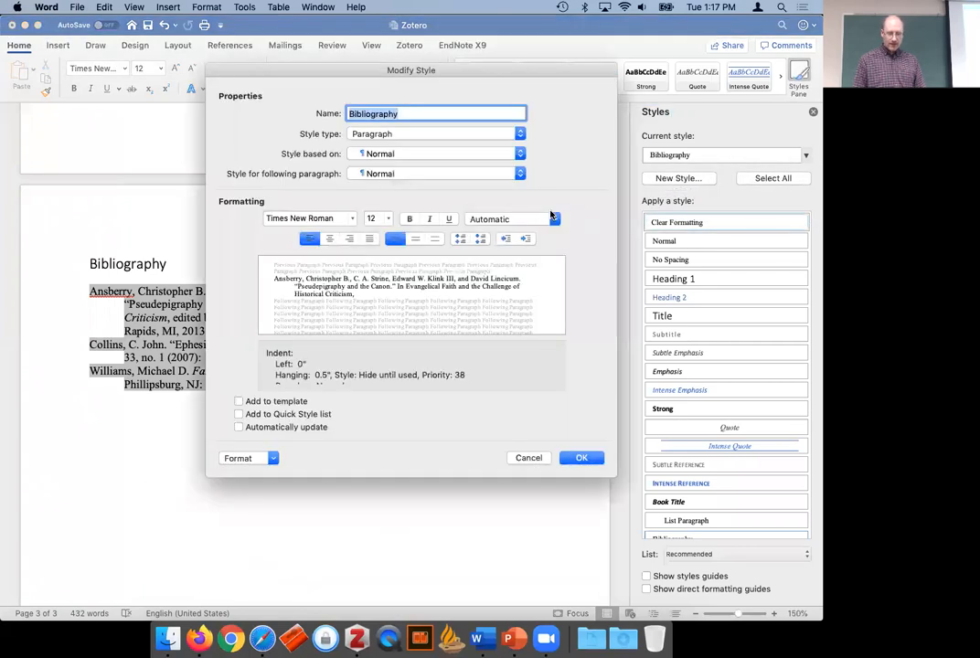
Set the Bibliography style's paragraph spacing after to 12 pt and apply the change to the source list.
left_click(273, 458)
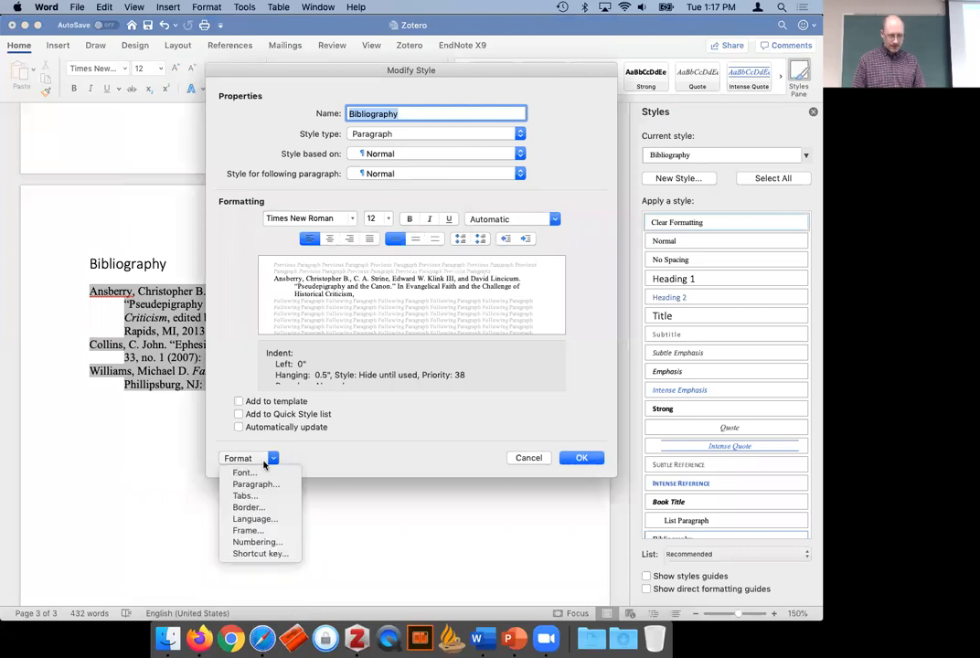
left_click(259, 485)
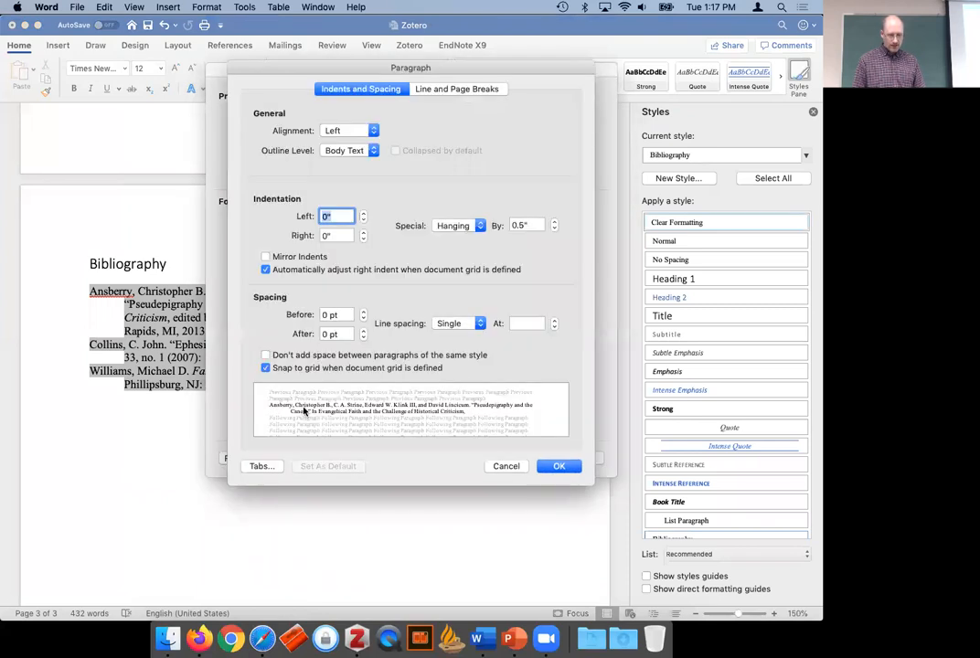
left_click(363, 332)
left_click(363, 331)
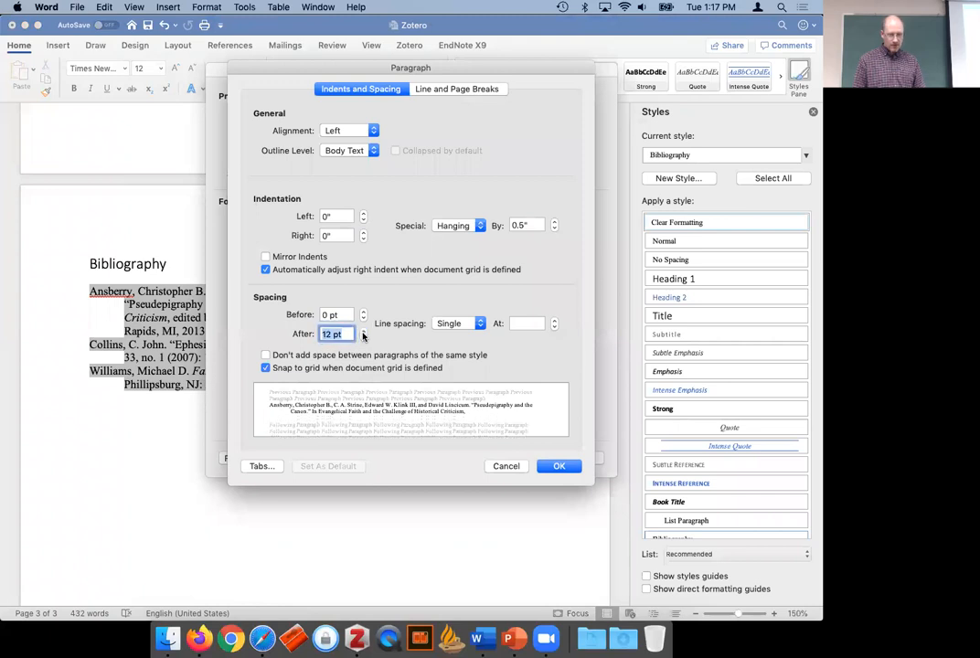
left_click(558, 467)
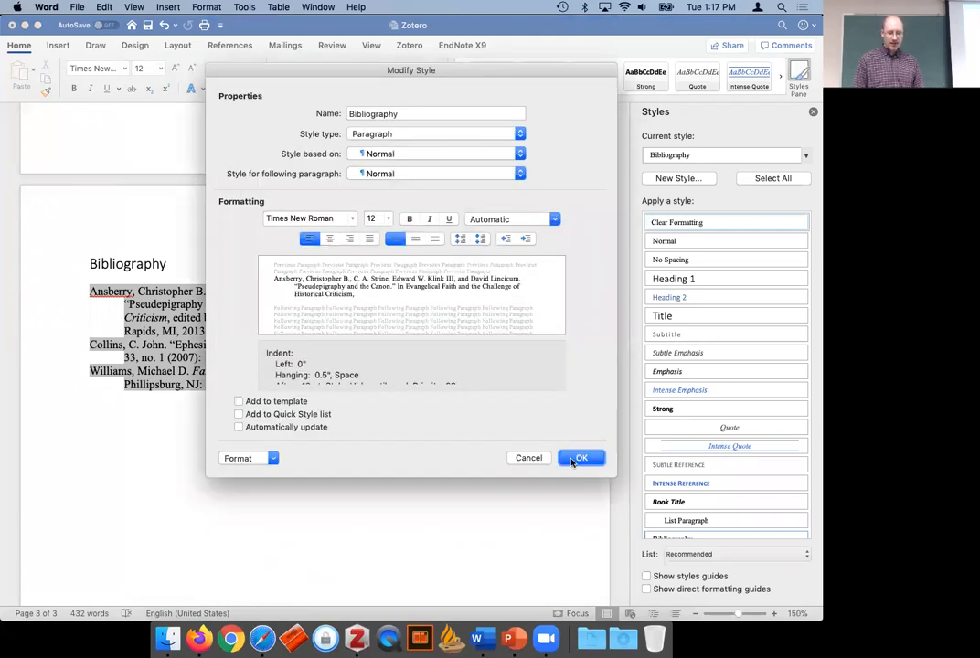
left_click(573, 460)
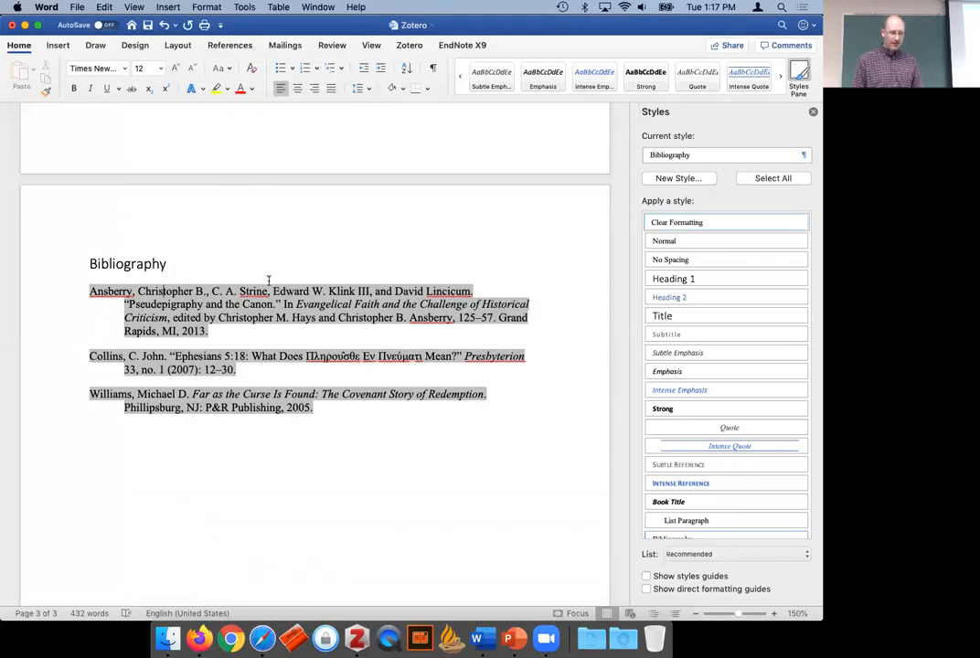
left_click(210, 264)
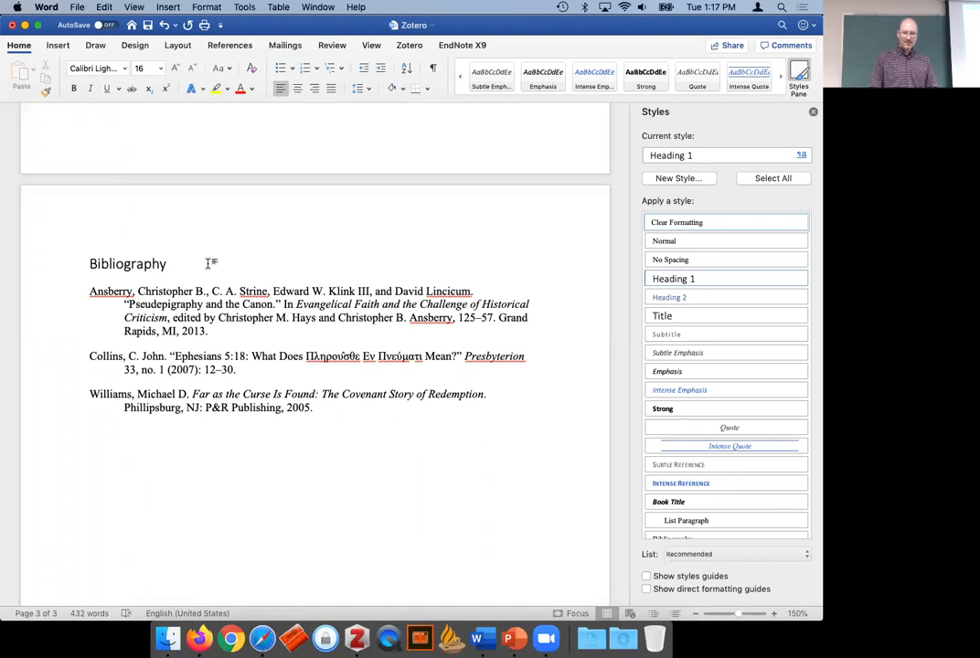
Review the modification option for the bibliography entries' style once more without changing it, and close the styles list.
left_click(13, 46)
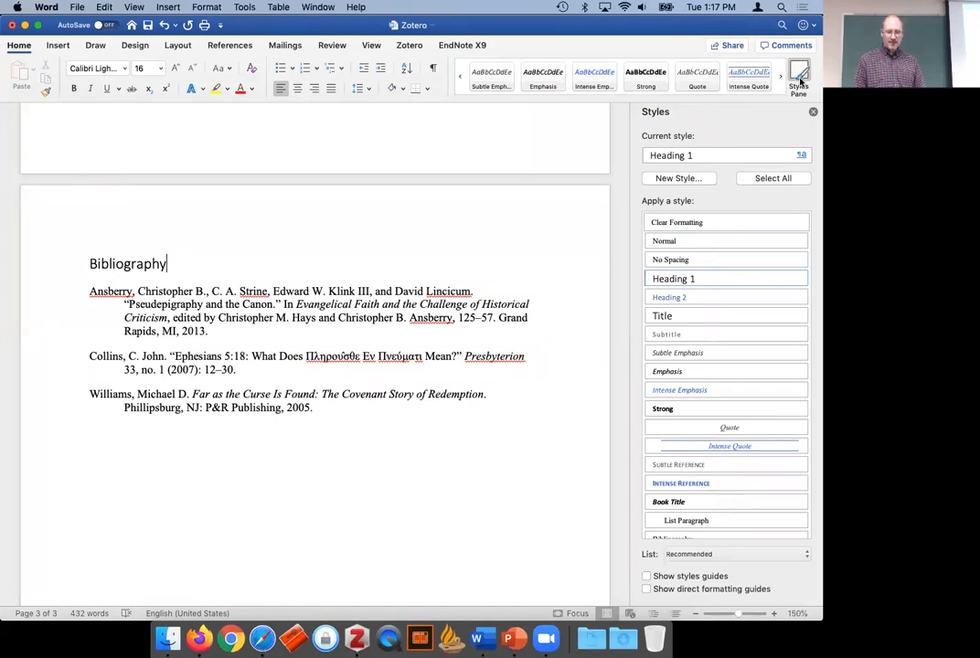
left_click(400, 377)
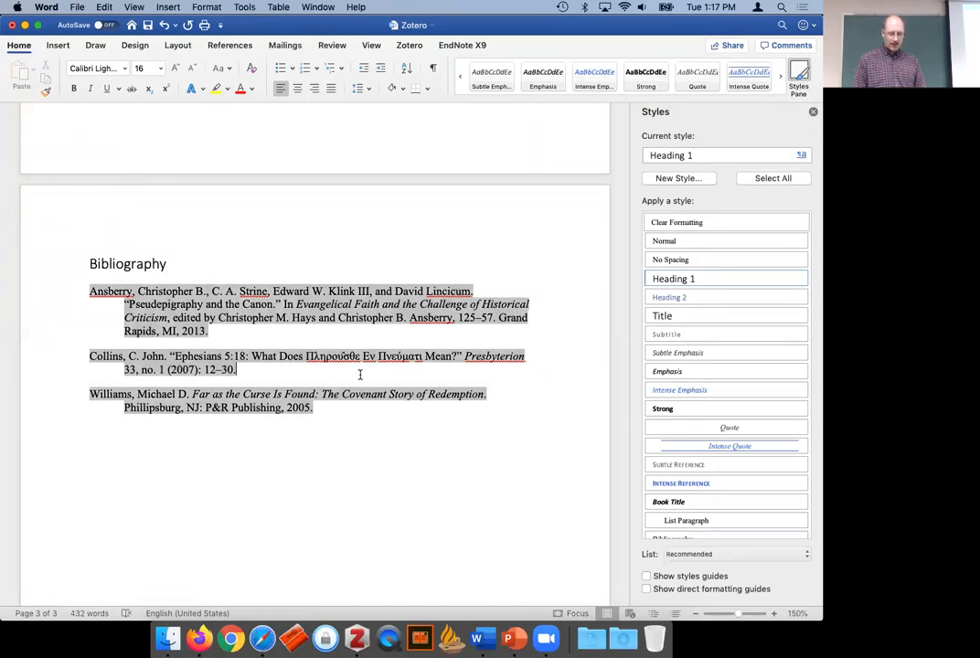
left_click(806, 157)
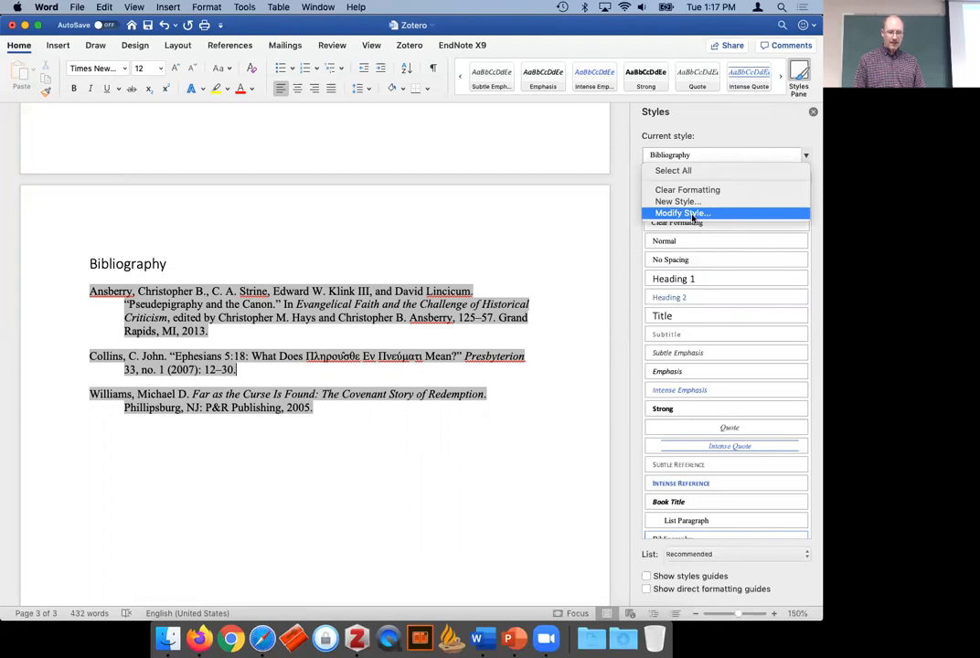
left_click(394, 449)
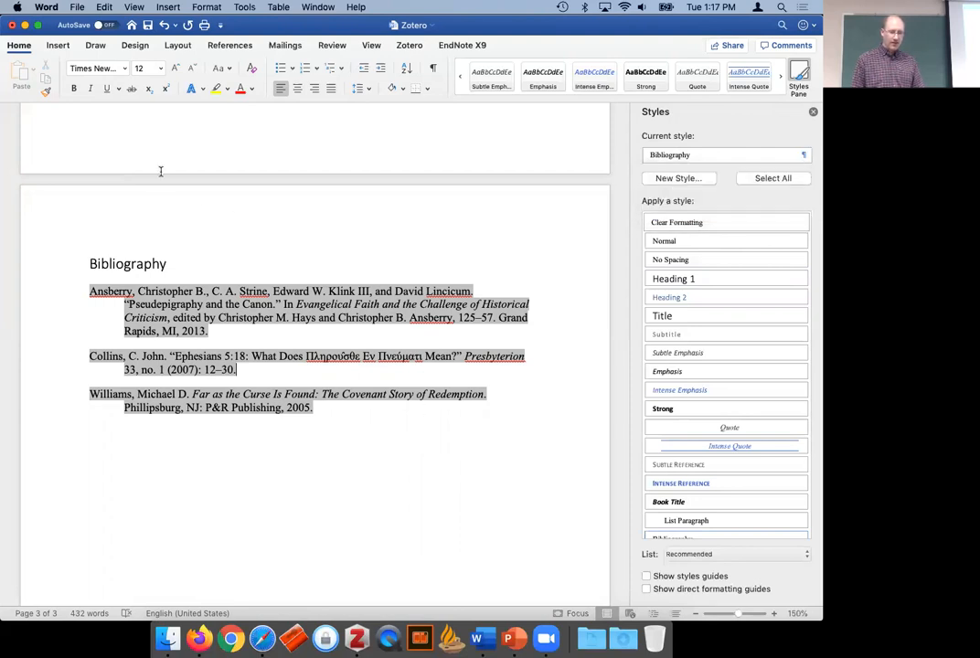
left_click(813, 112)
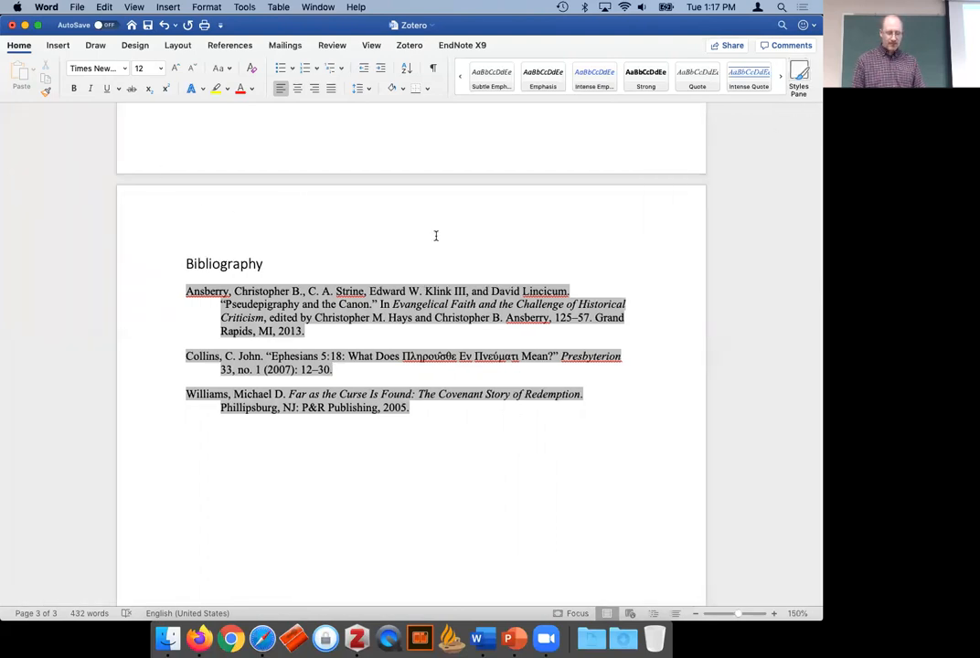
Examine the first and second footnotes on page 1 as Zotero citation fields.
scroll(319, 268, "up", 3)
scroll(320, 267, "up", 5)
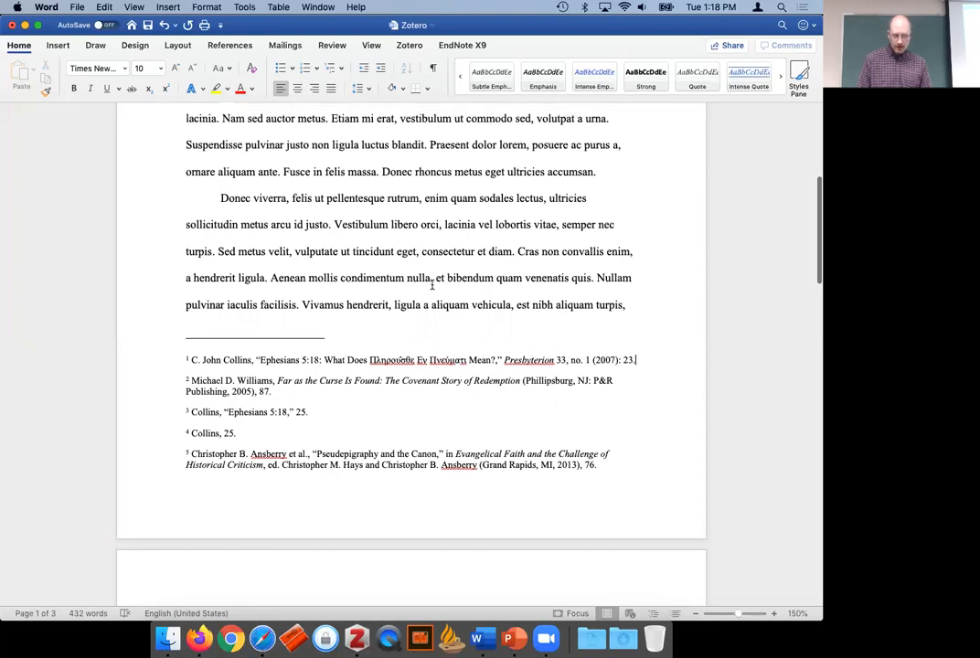
scroll(430, 283, "up", 3)
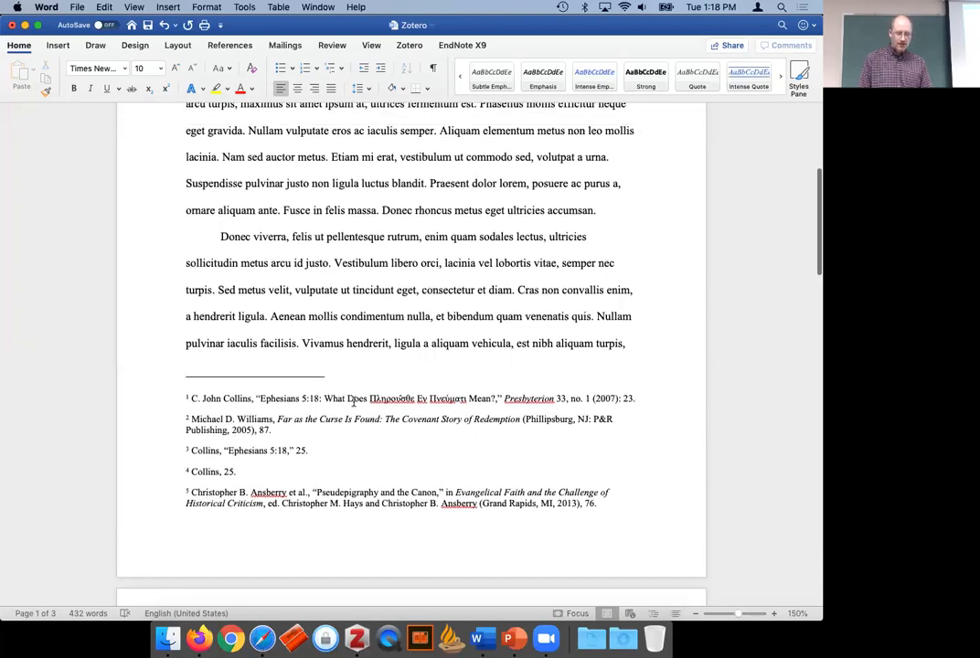
triple_click(353, 400)
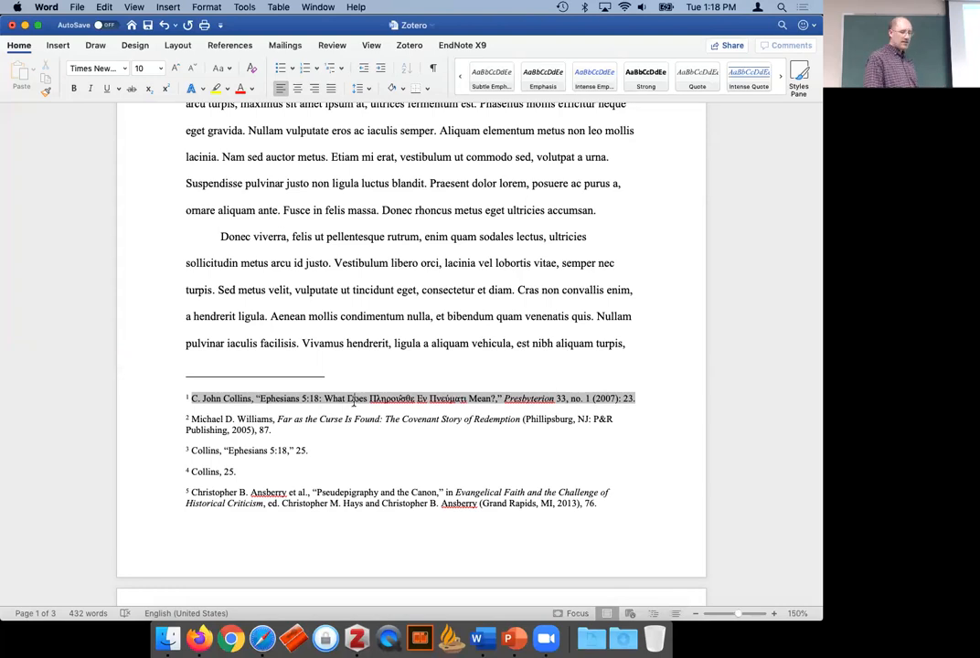
triple_click(303, 420)
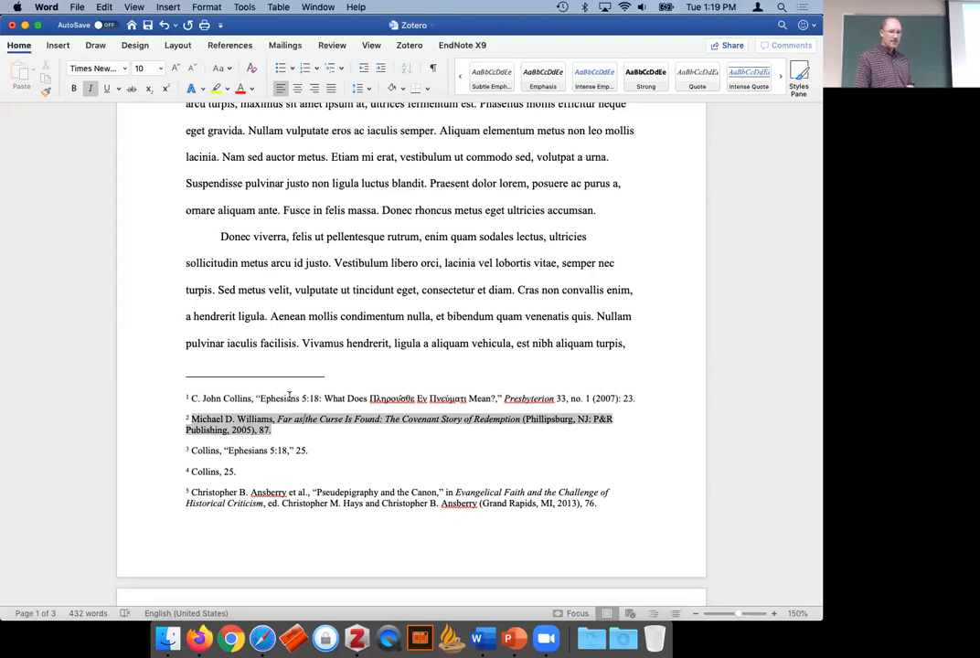
triple_click(289, 399)
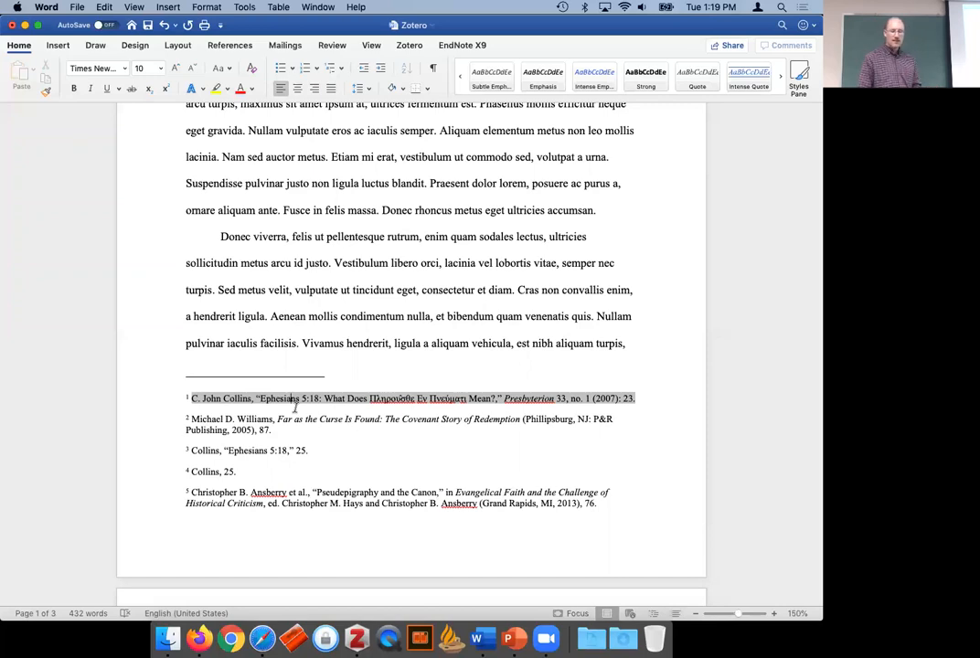
Switch to Zotero to view the "Ephesians 5:18" article's record, and return to Word to review the refresh command and the footnote citations.
left_click(348, 644)
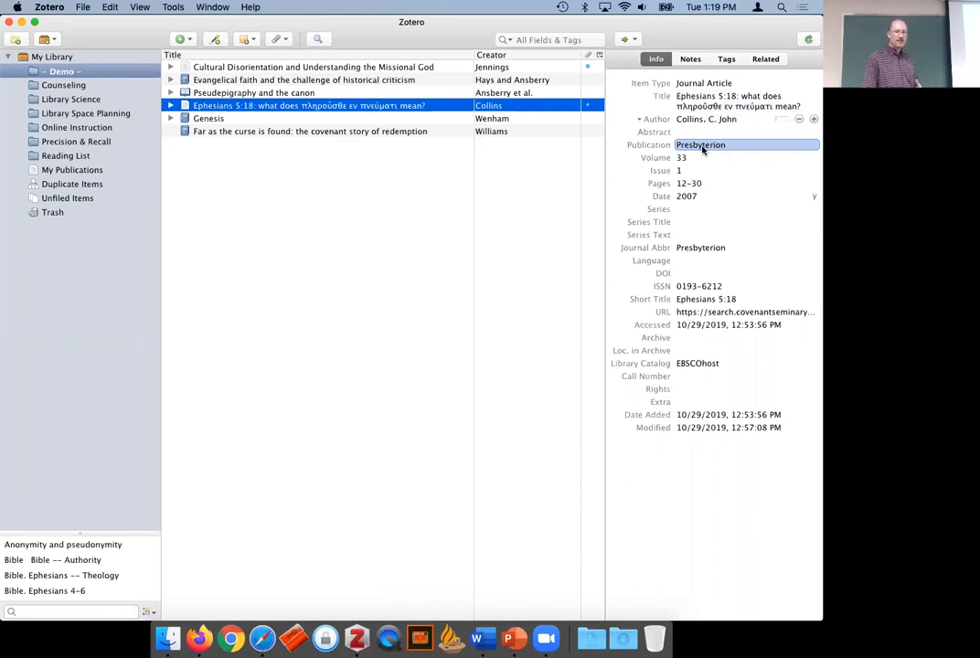
left_click(477, 637)
left_click(409, 46)
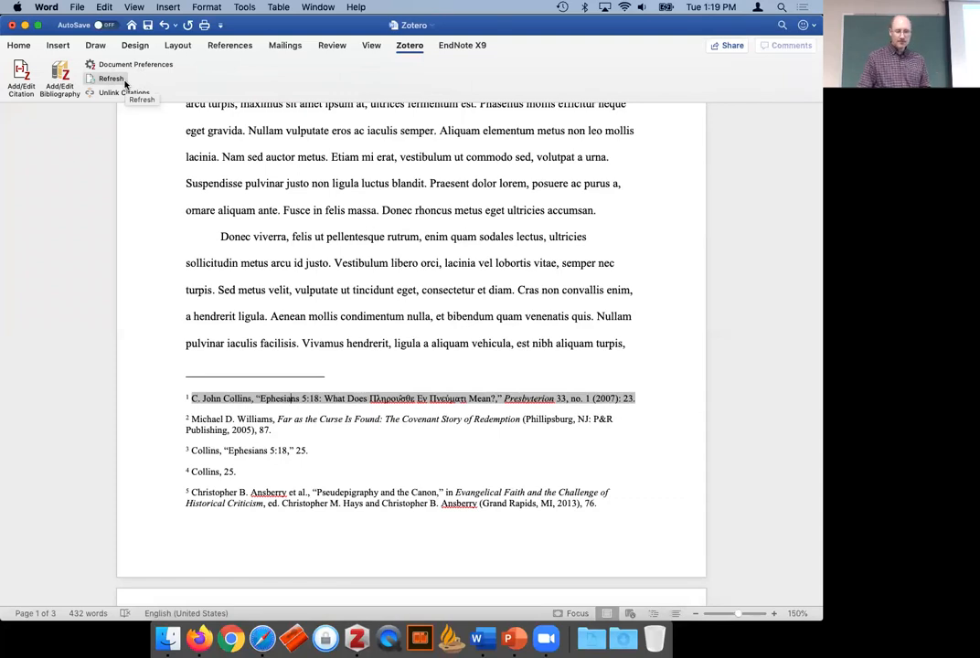
left_click(341, 325)
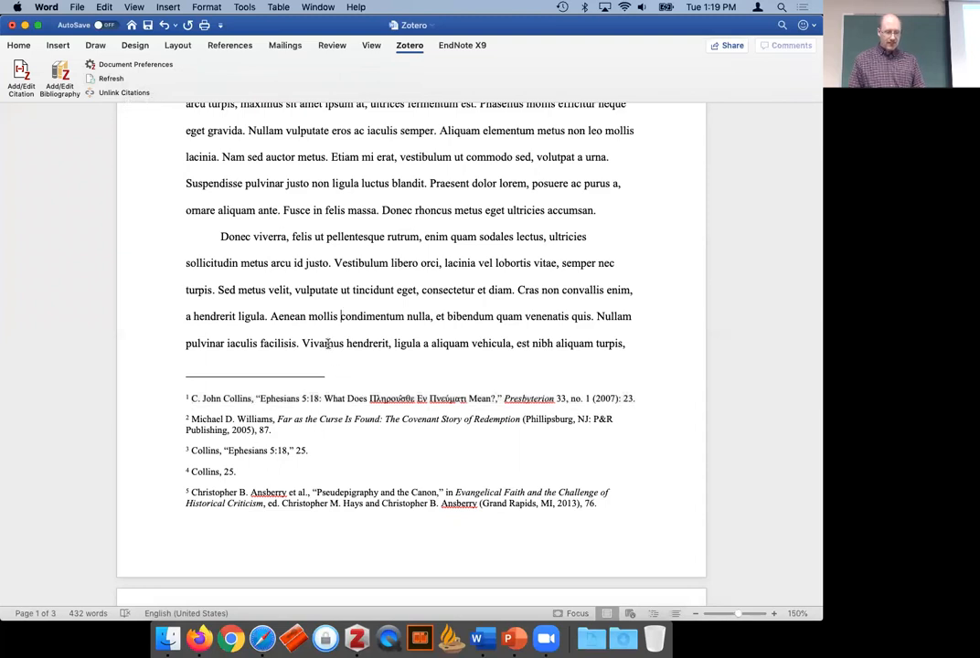
left_click(286, 406)
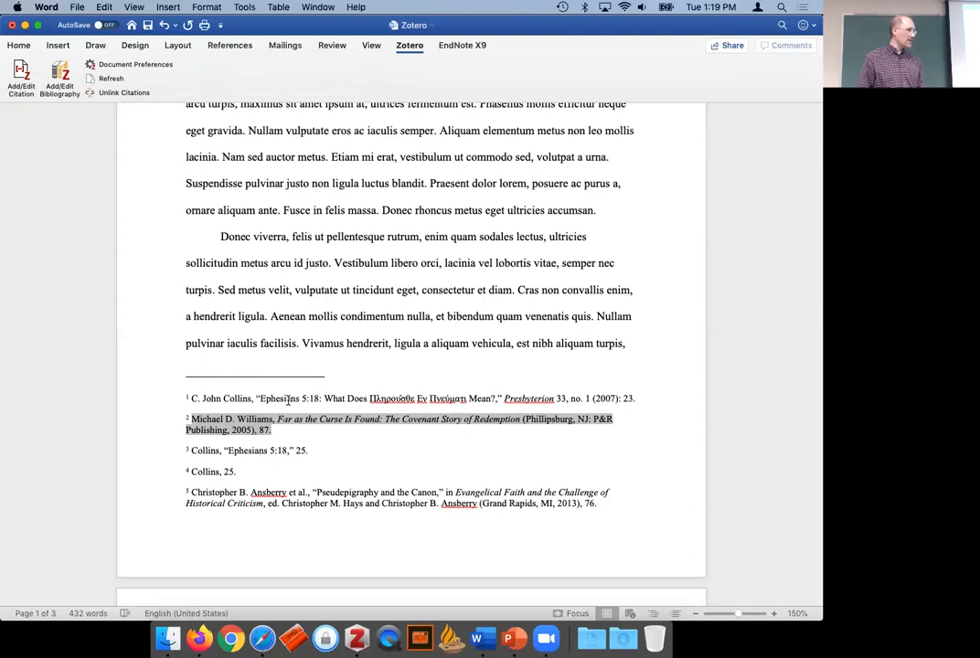
left_click(315, 289)
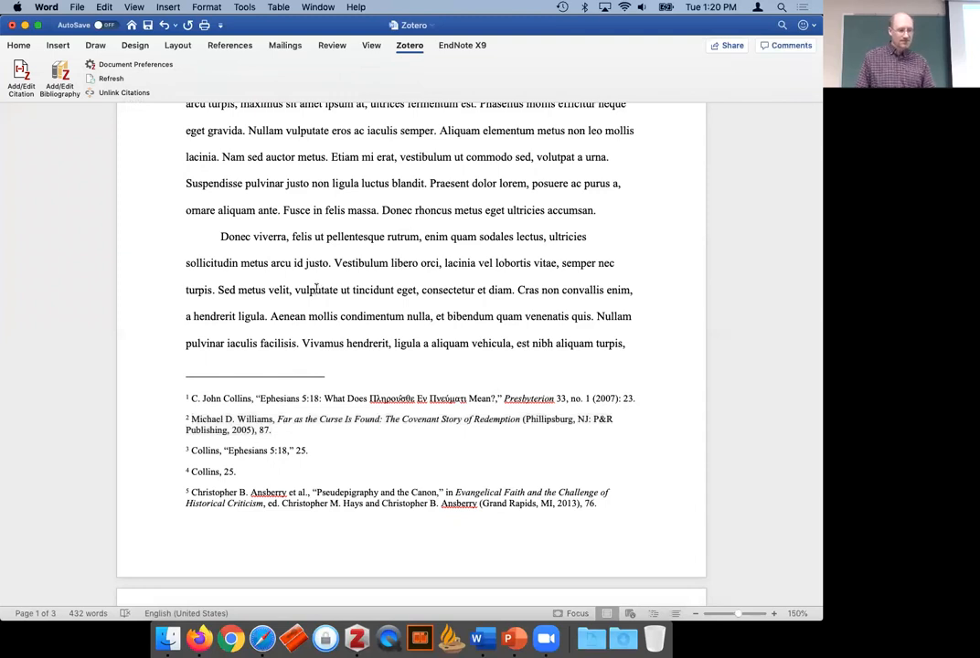
Edit the first footnote's Zotero citation so its page range is 23-24, and update the footnote.
scroll(320, 320, "down", 2)
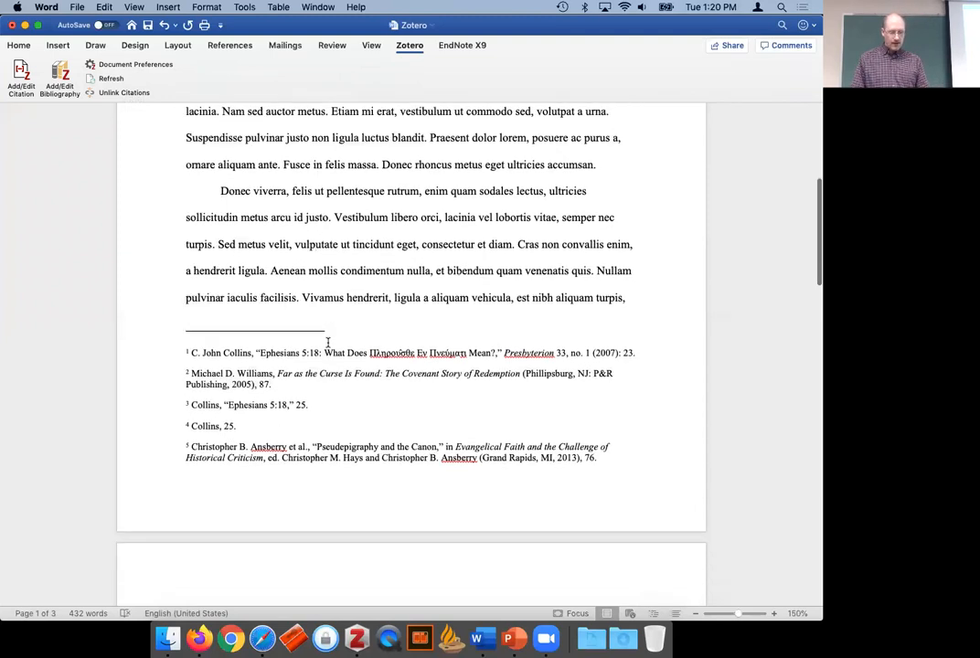
left_click(291, 322)
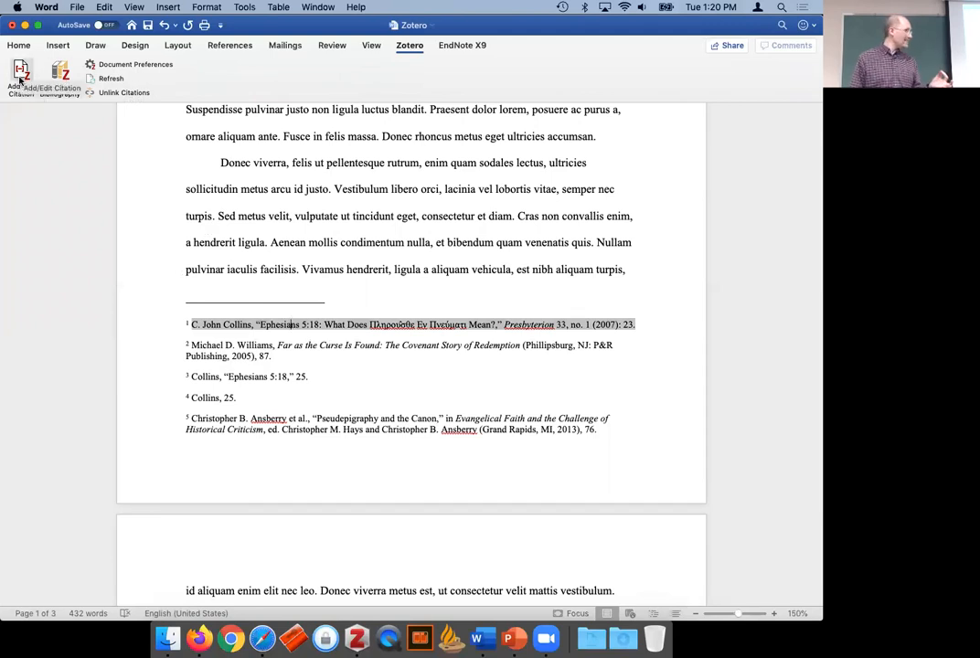
left_click(20, 81)
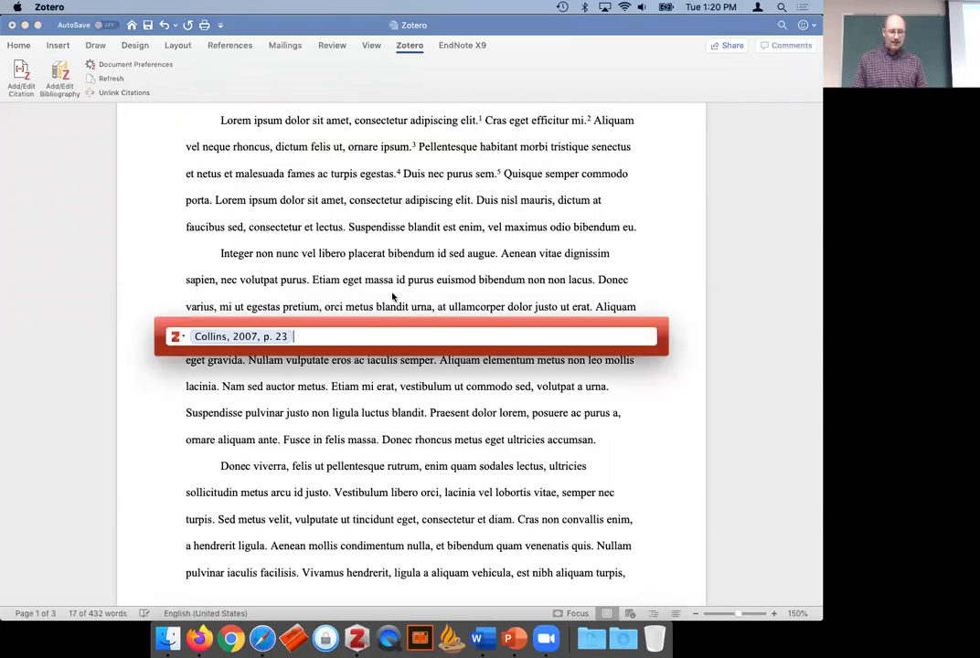
left_click(268, 336)
left_click(304, 407)
type("-24")
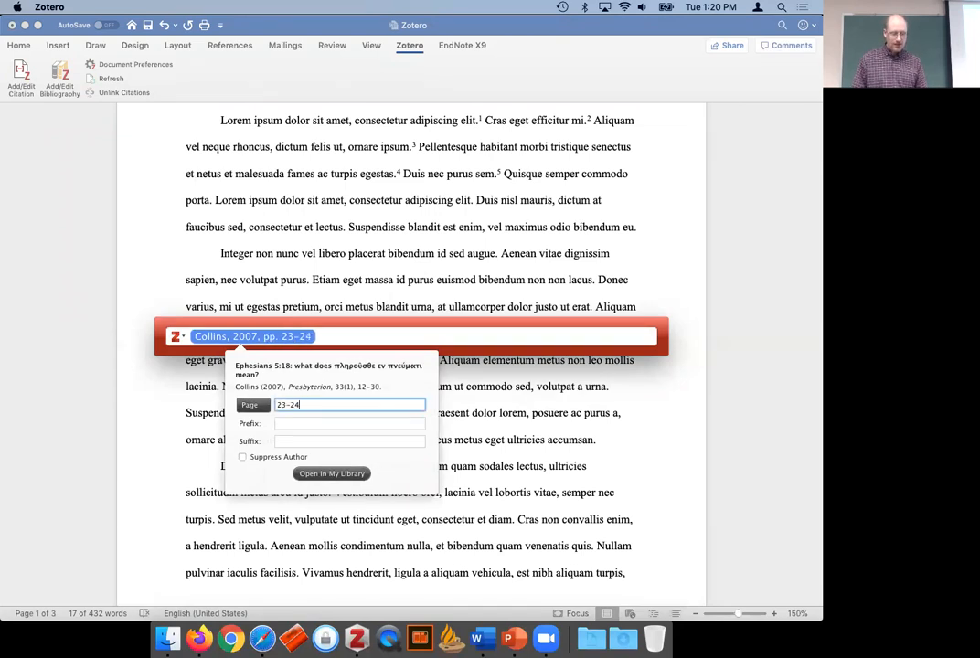
key("Return")
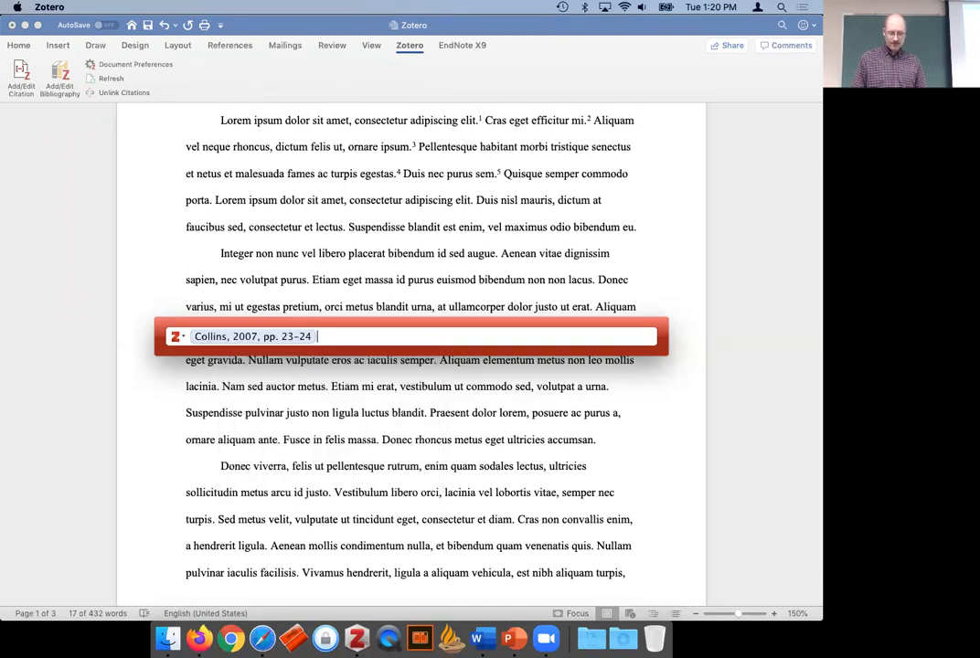
key("Return")
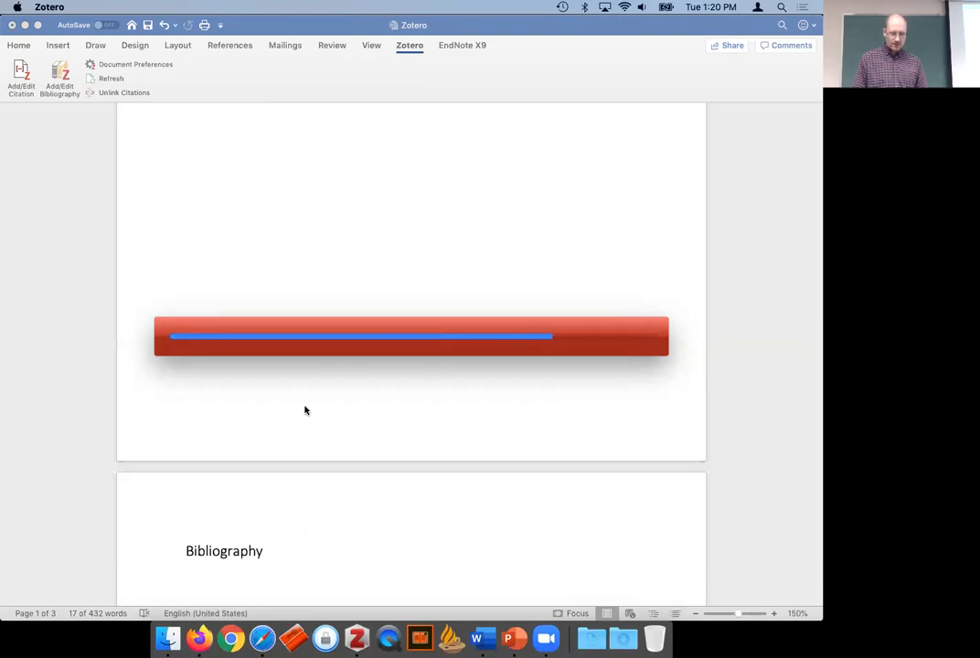
Review the updated first footnote with its page range 23–24, the other footnotes, and the body text on pages 1 and 2.
scroll(308, 418, "up", 10)
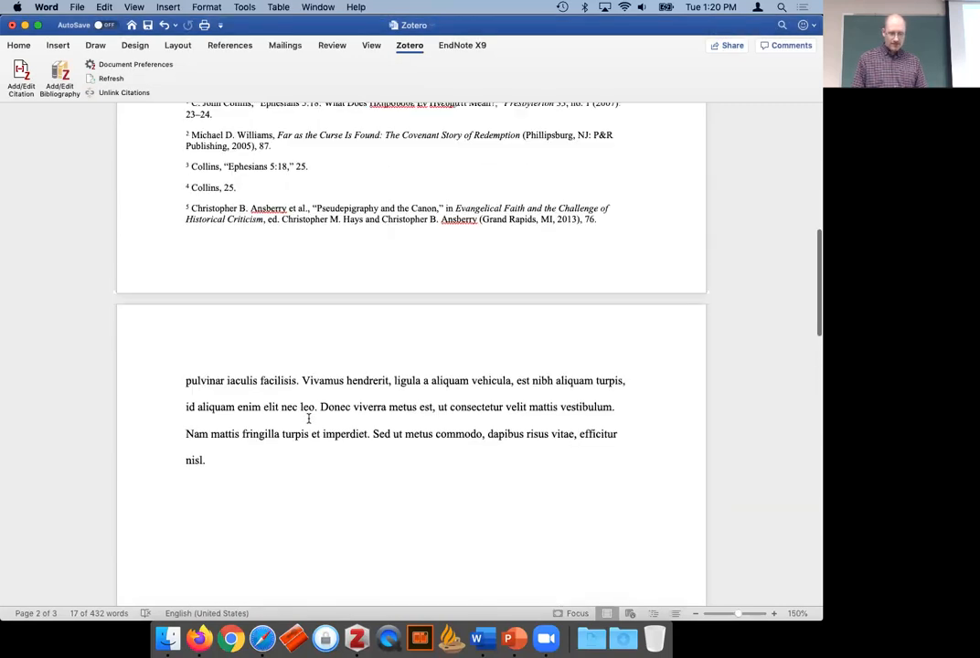
scroll(309, 419, "up", 1)
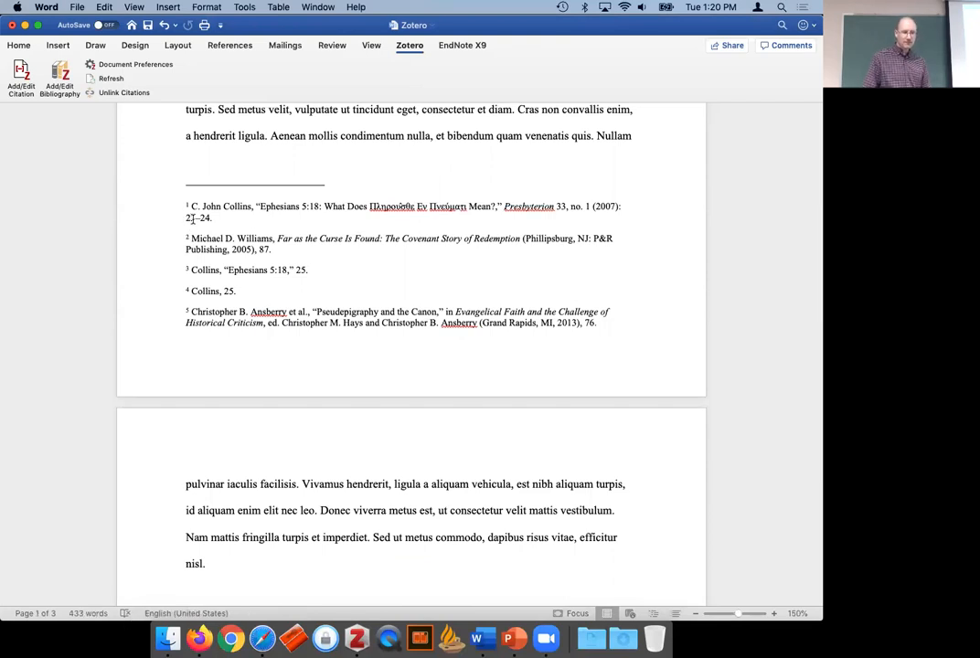
scroll(297, 236, "up", 1)
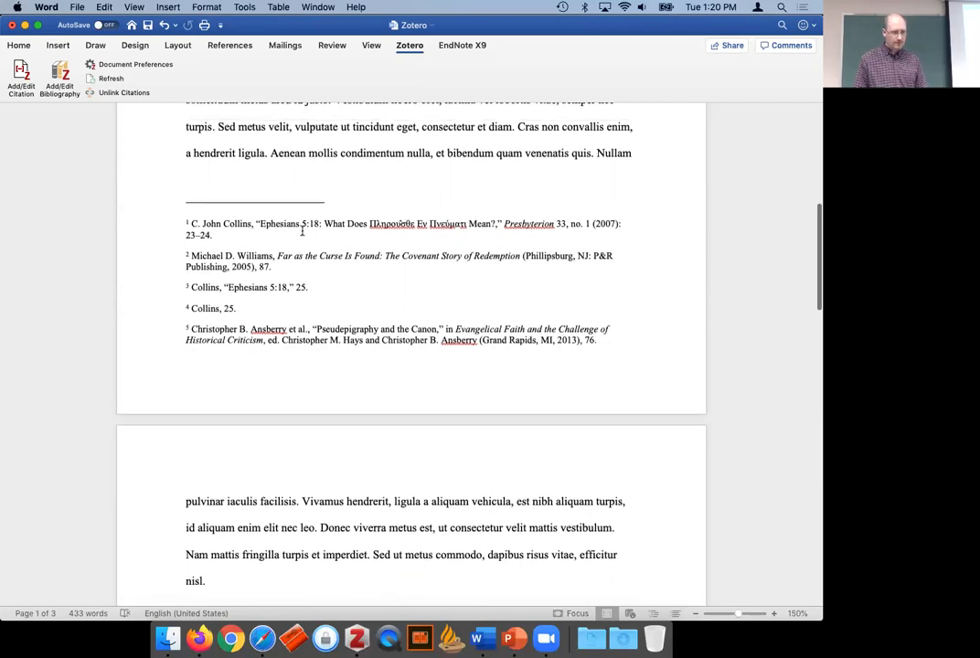
scroll(302, 231, "down", 5)
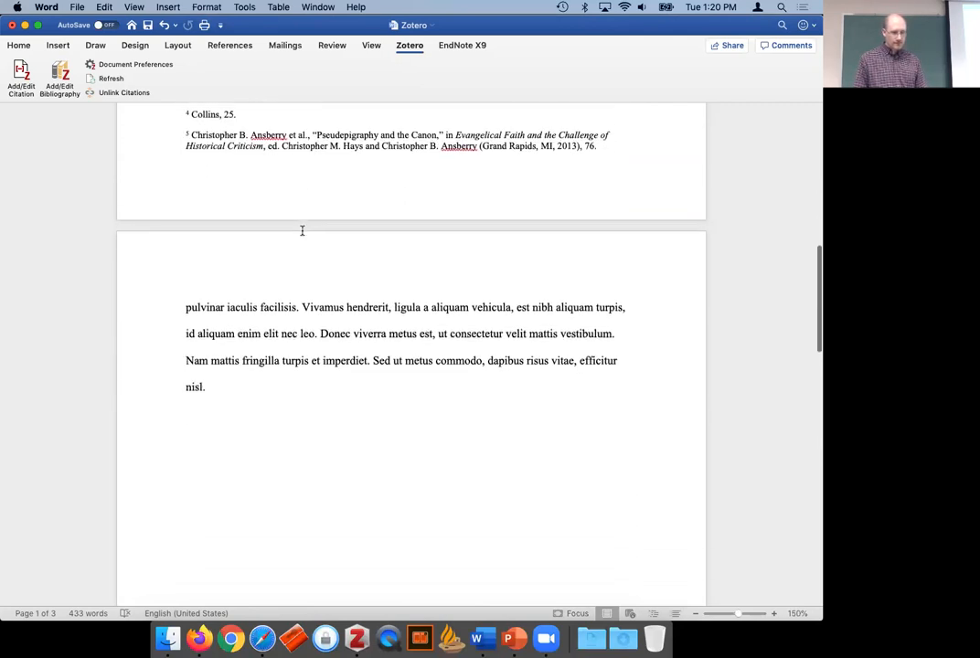
scroll(302, 231, "up", 15)
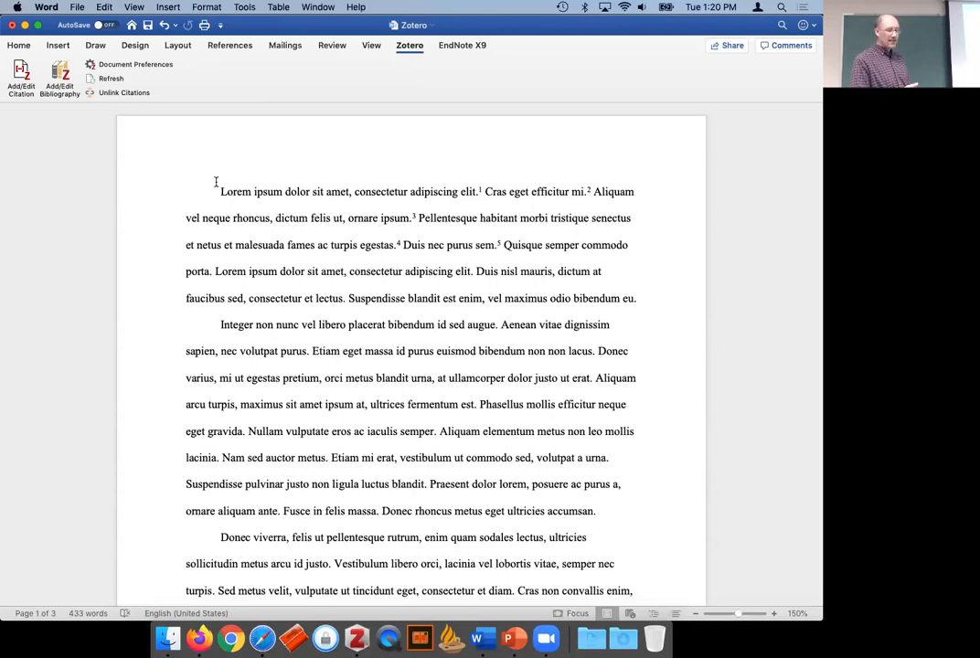
scroll(192, 274, "down", 10)
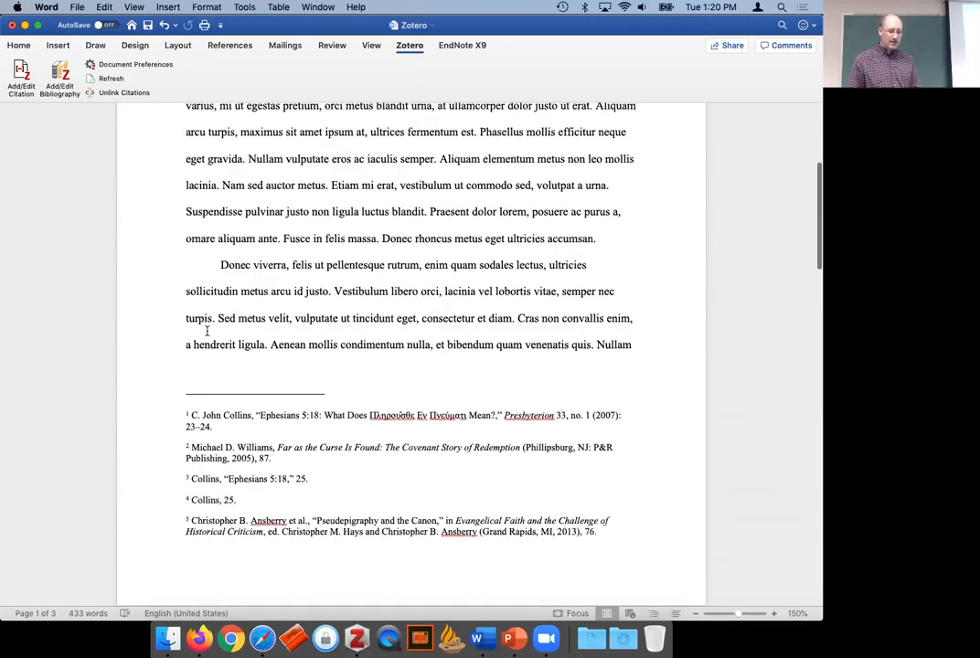
Examine the first footnote's citation field and the Unlink Citations command without unlinking anything, and return to the body text.
triple_click(211, 416)
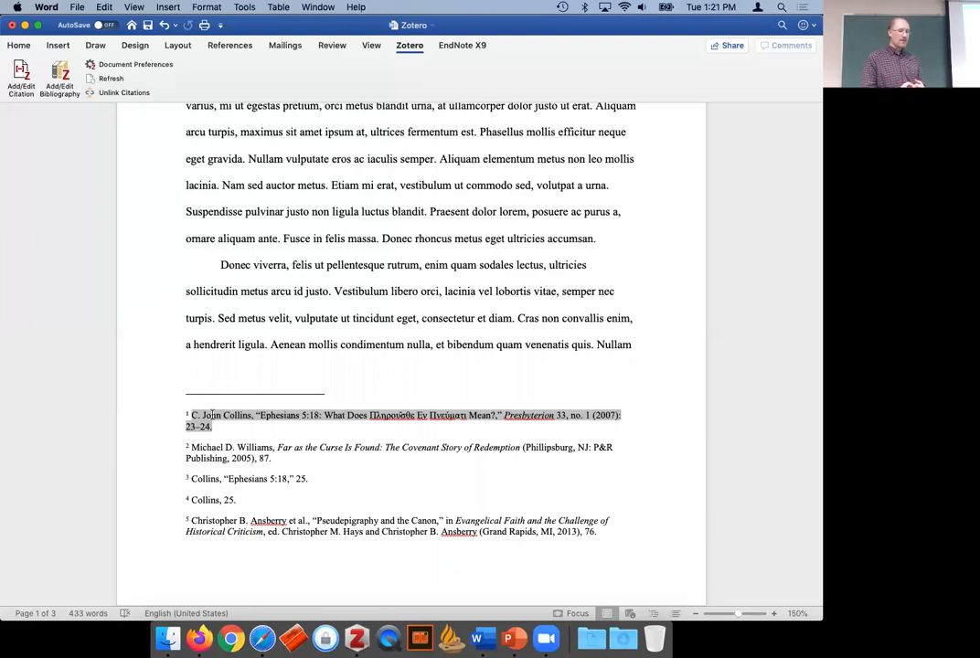
left_click(115, 95)
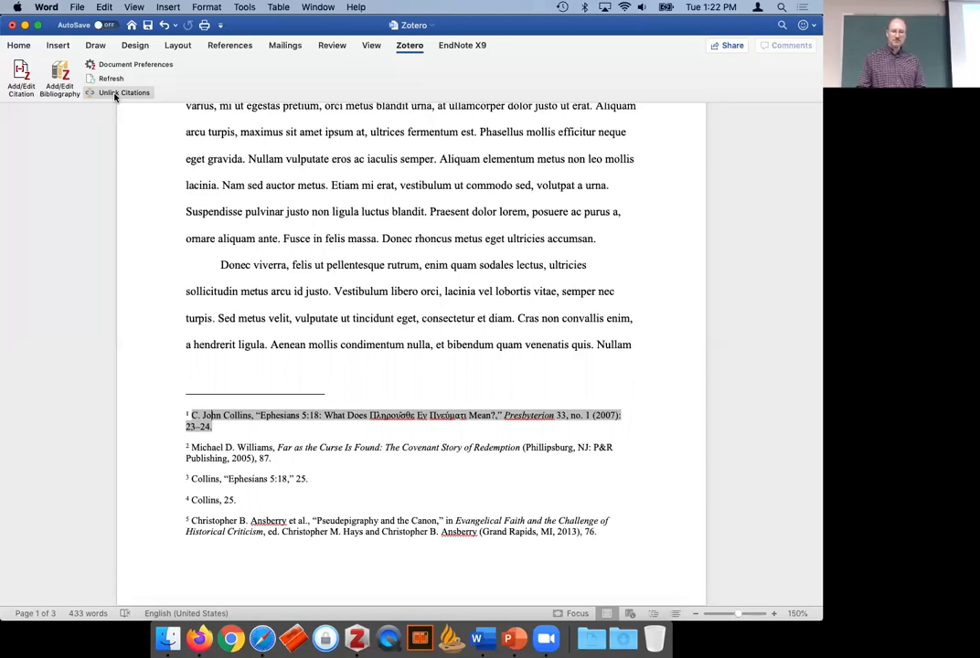
left_click(309, 288)
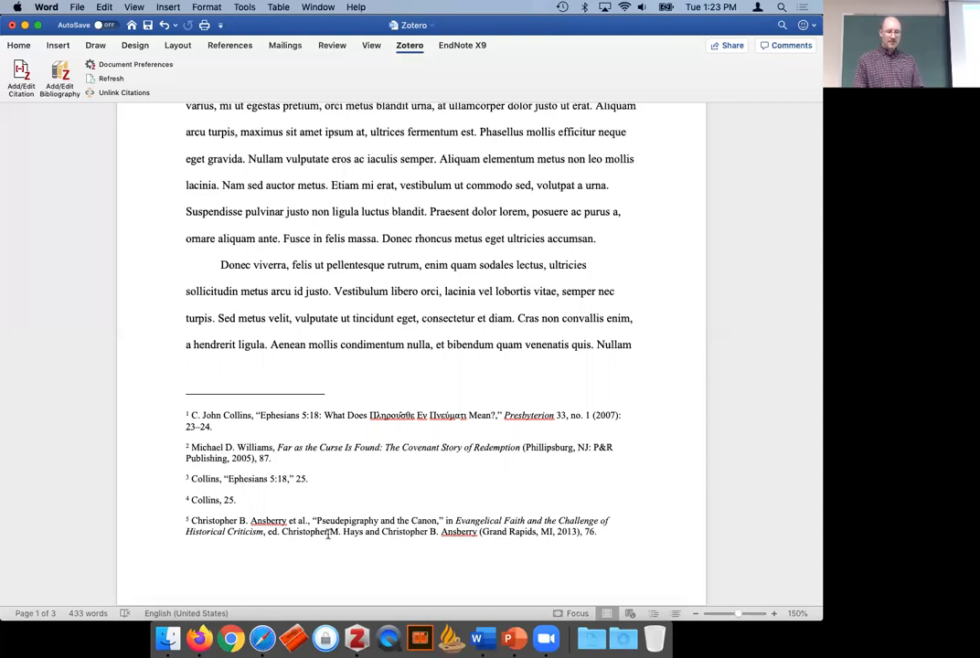
left_click(345, 355)
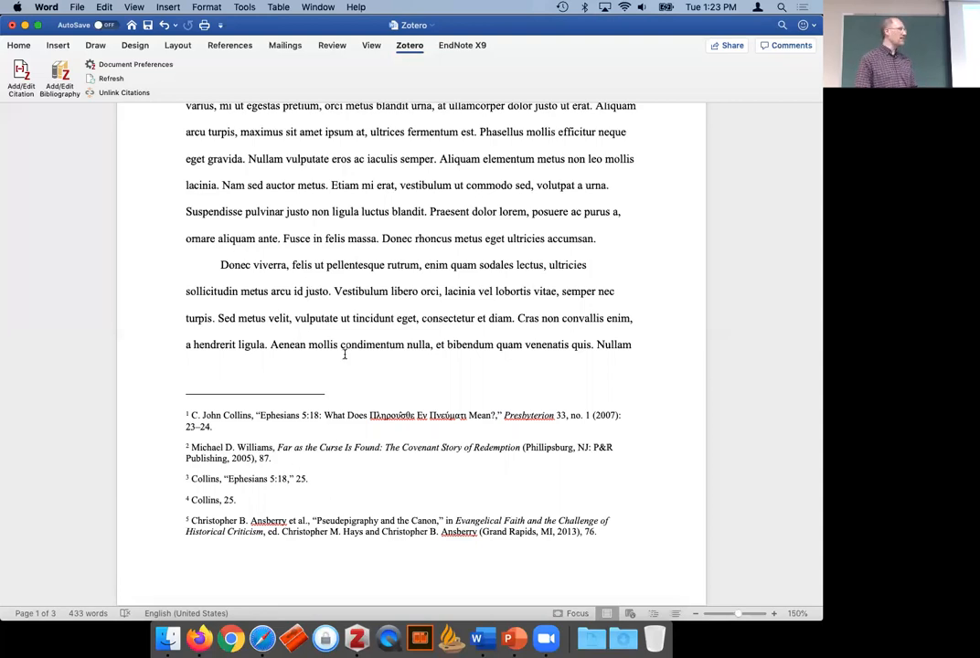